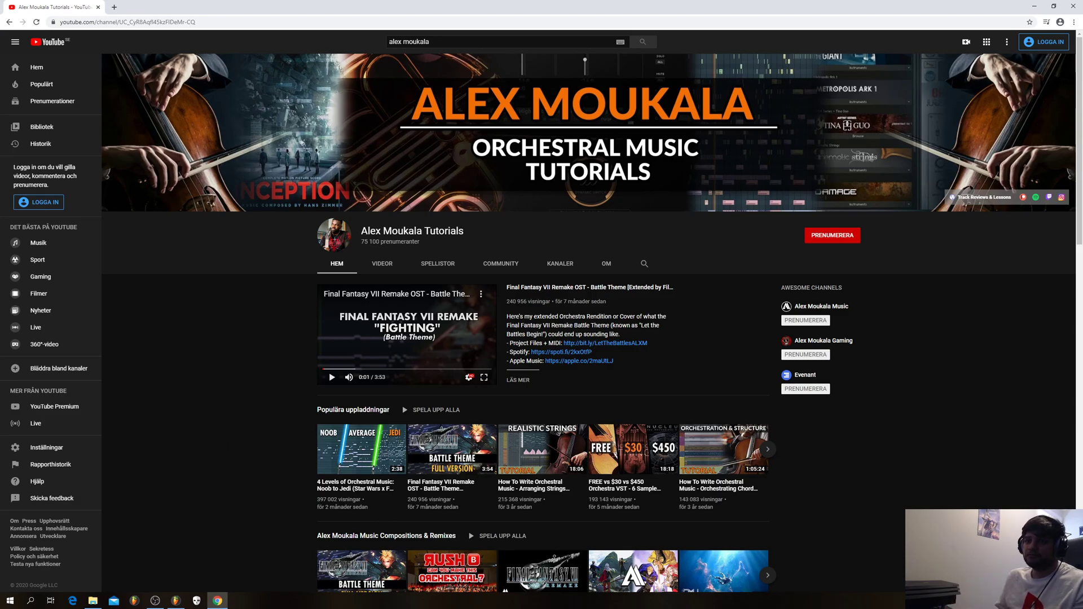
Step: Switch to the Green Hill Zone project in FL Studio, stop playback and look over the playlist tracks
left_click(178, 602)
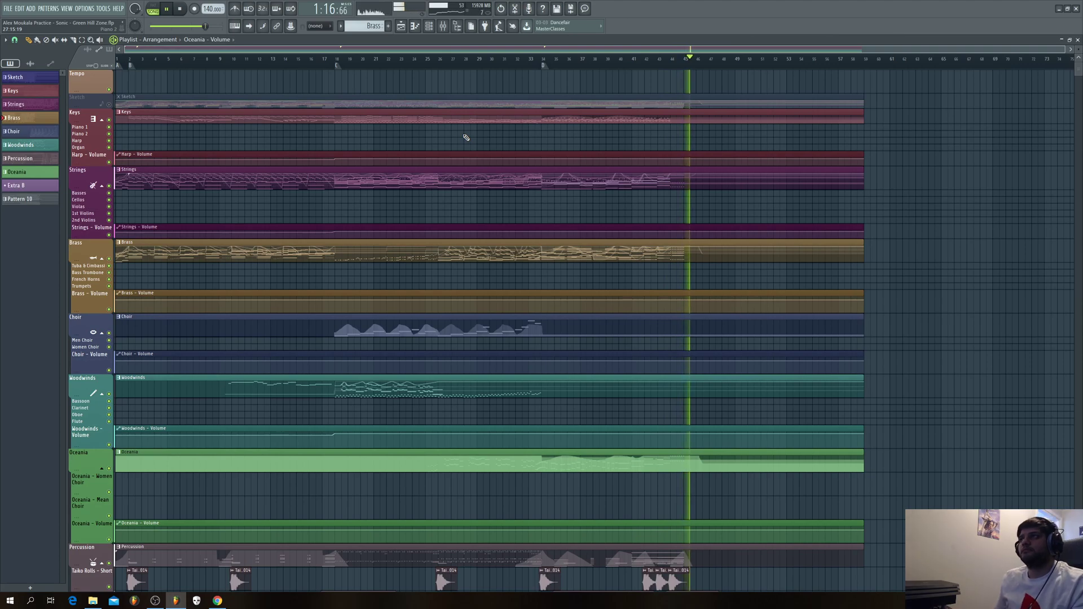
key("space")
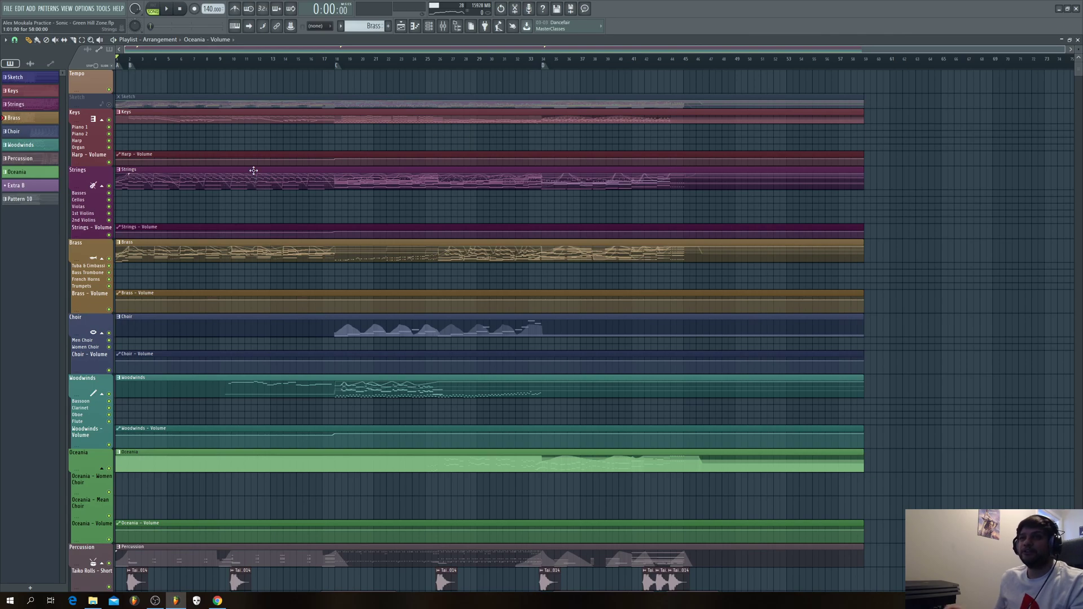
scroll(234, 198, "down", 1)
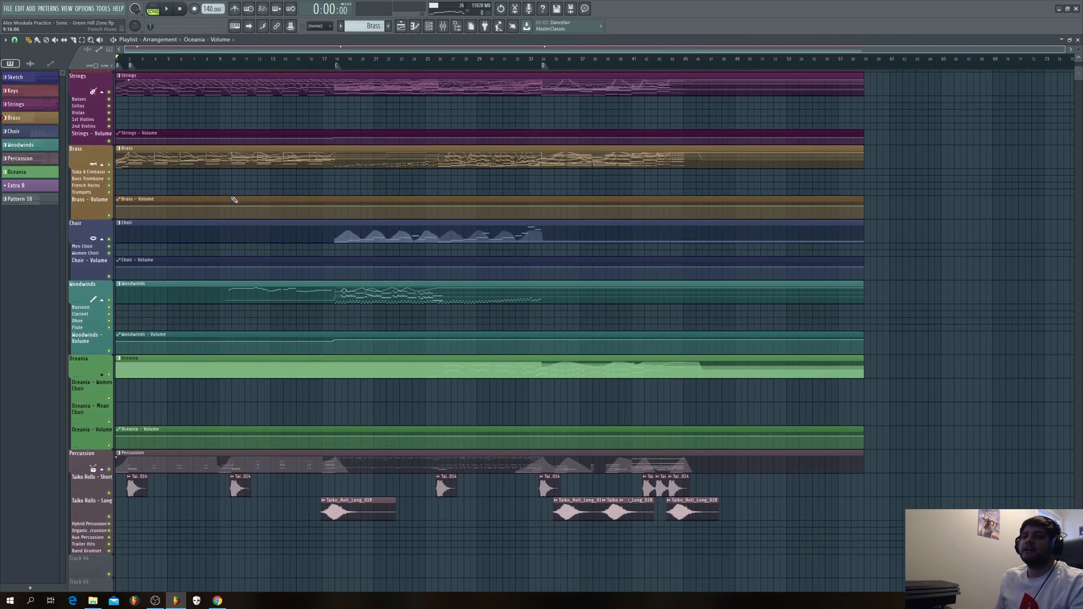
scroll(234, 198, "up", 1)
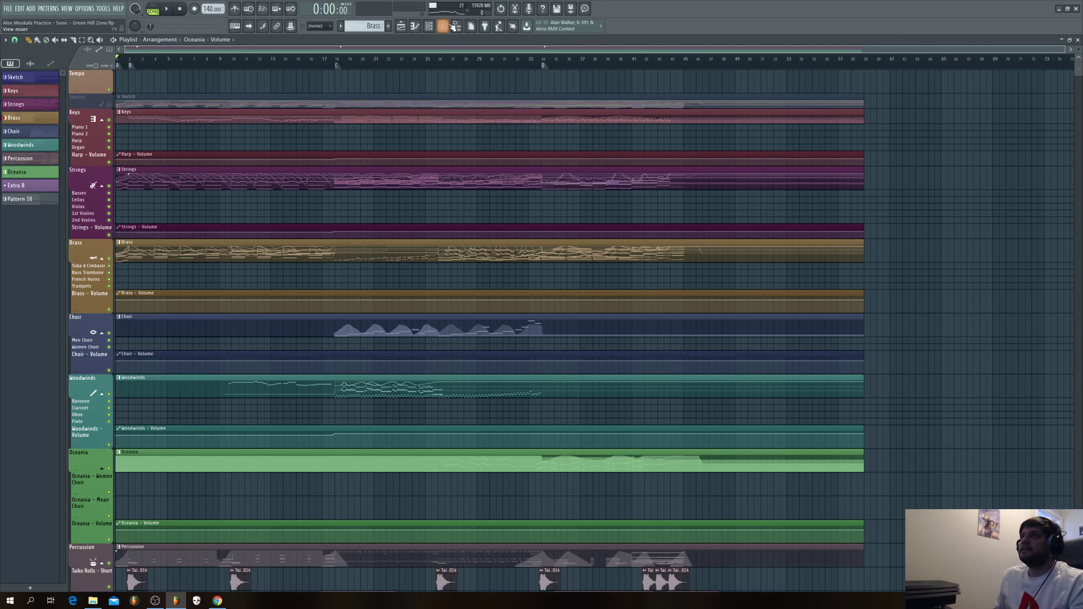
Step: Open the mixer, inspect the effect slots of the instrument group and master tracks, and close the mixer
left_click(454, 26)
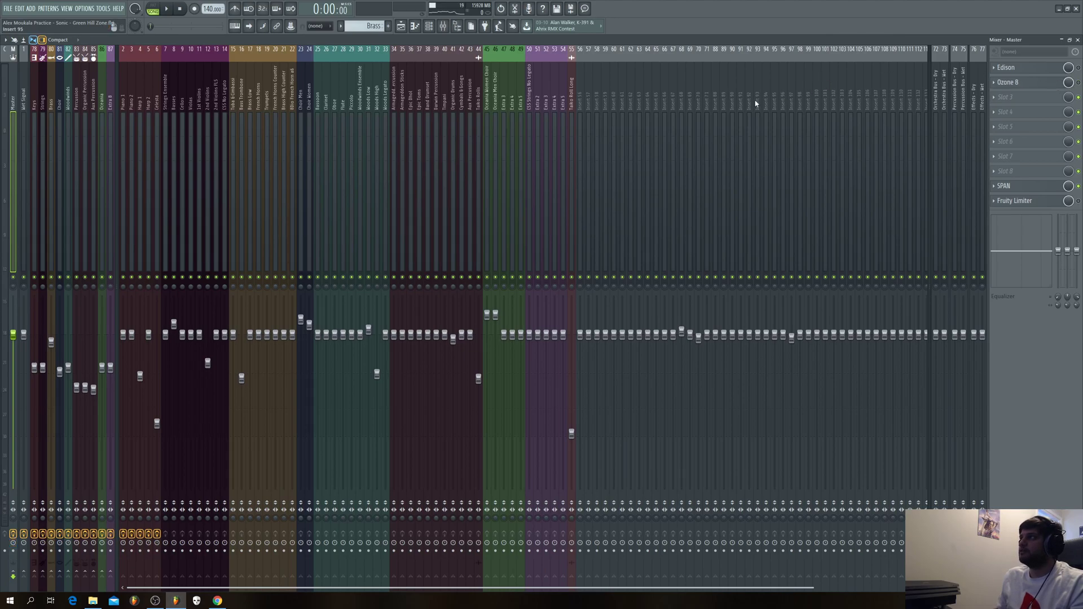
left_click(93, 85)
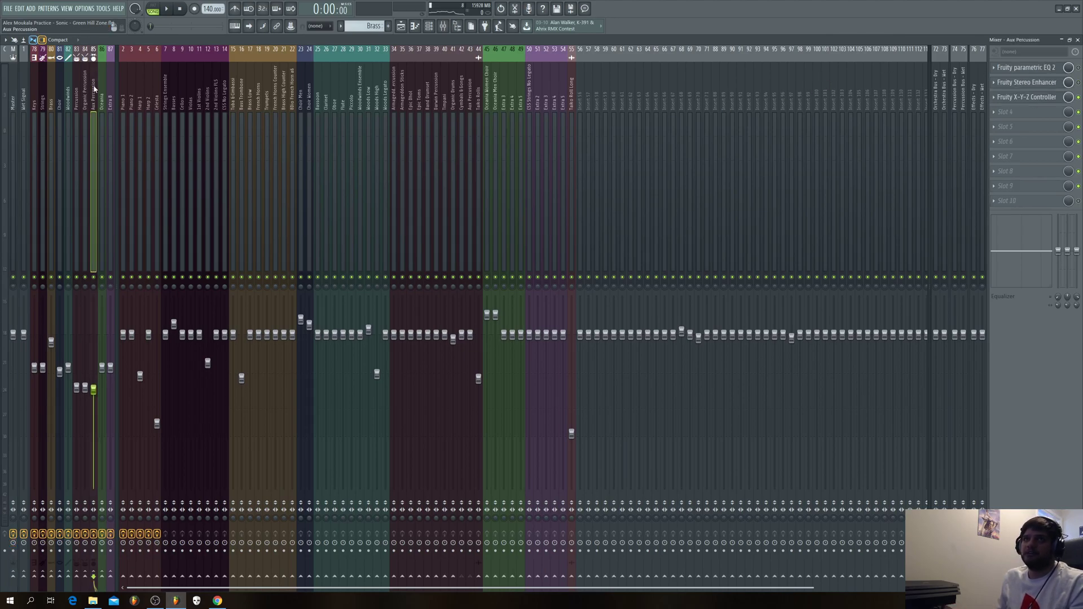
left_click(68, 85)
left_click(110, 85)
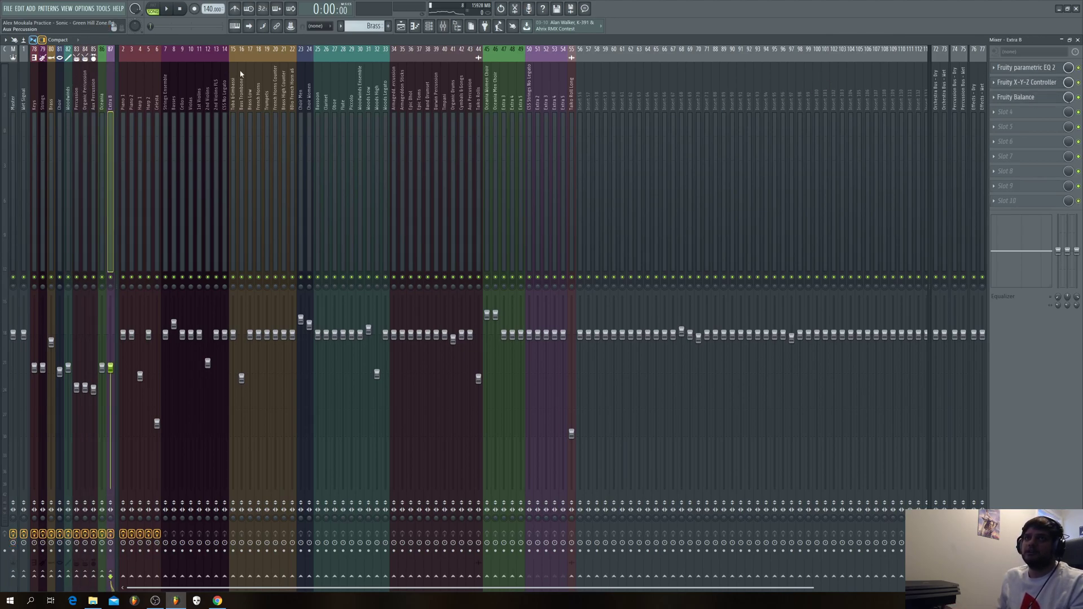
left_click(101, 85)
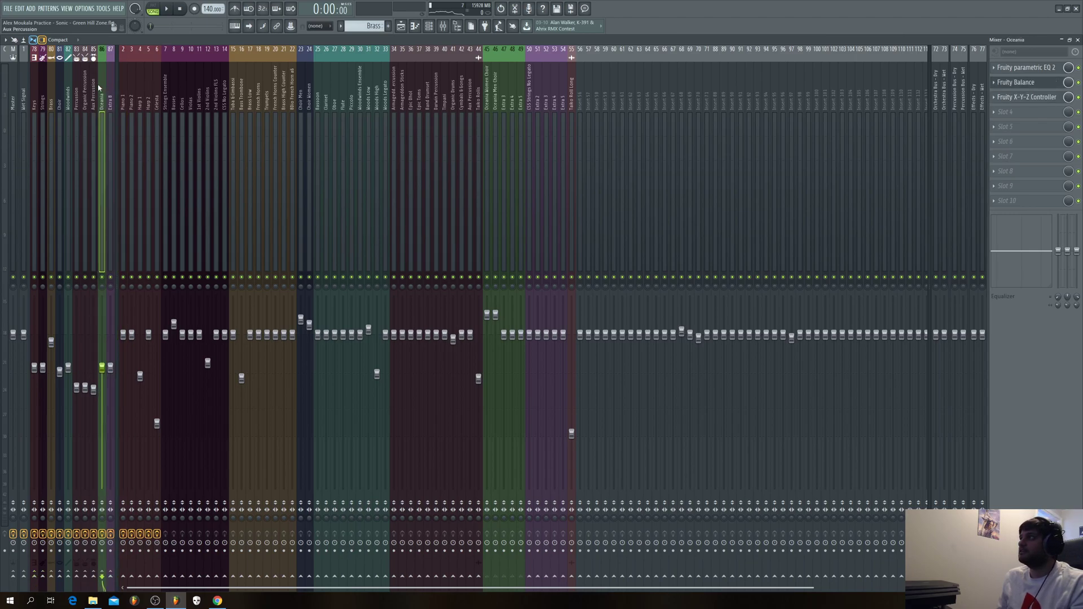
left_click(77, 85)
left_click(84, 84)
left_click(50, 85)
left_click(13, 85)
left_click(51, 79)
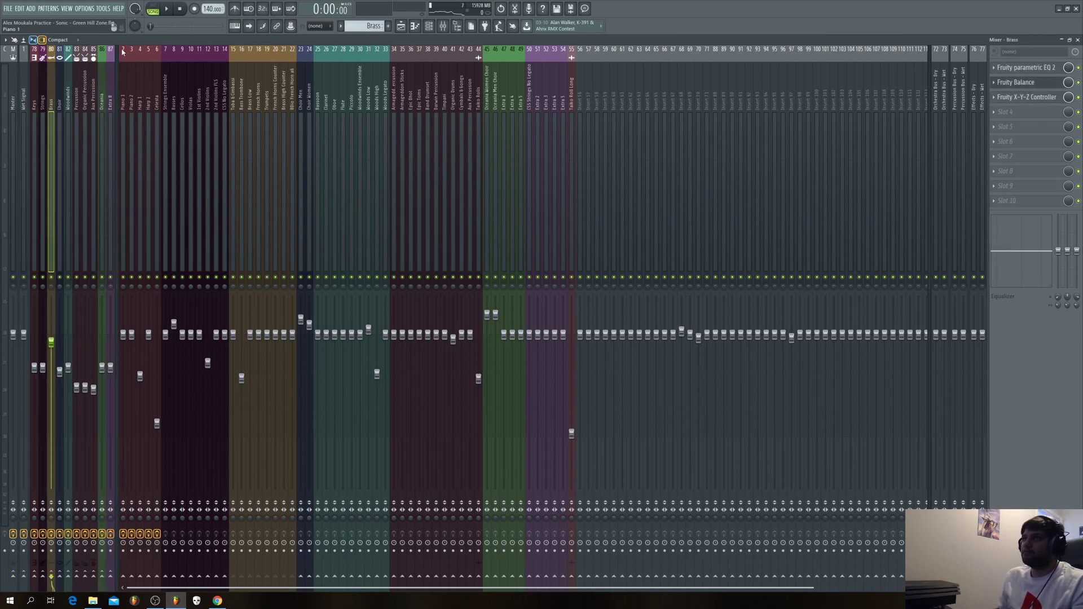
left_click(1077, 40)
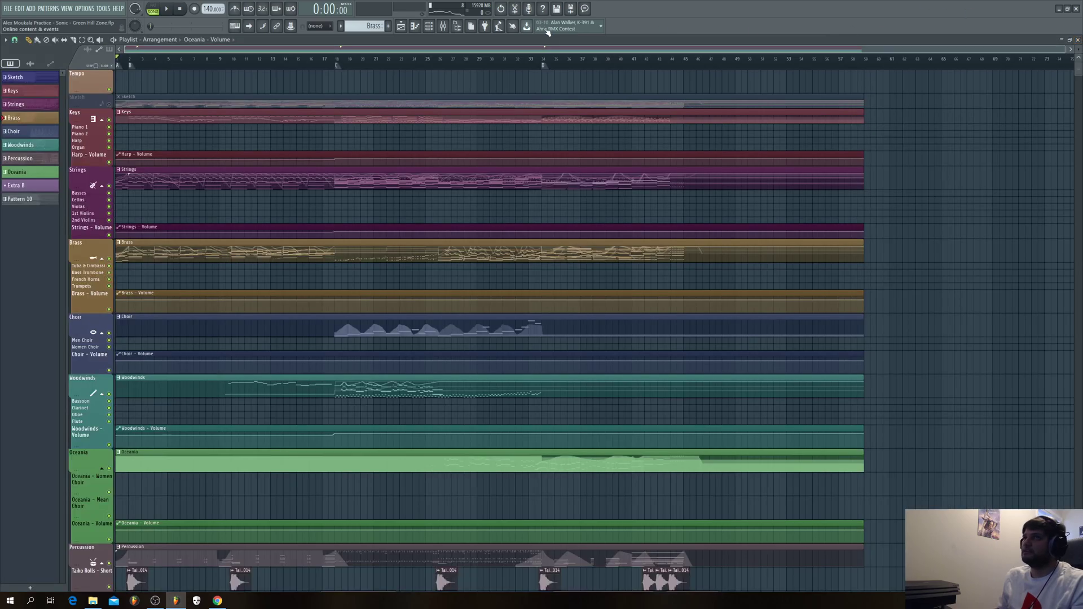
Step: Play the arrangement from the start and stop playback
left_click(168, 9)
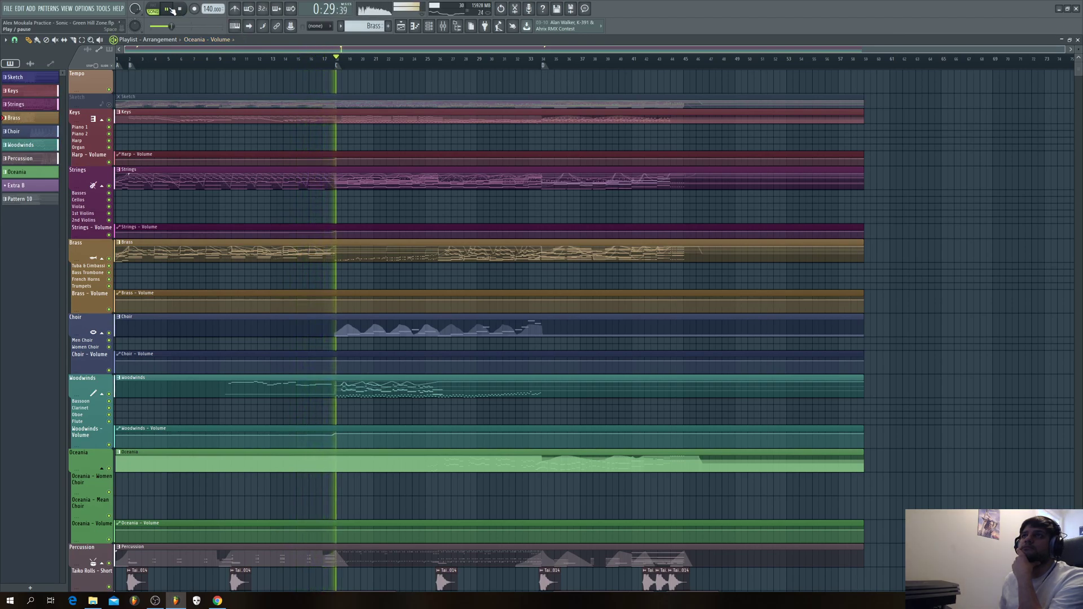
left_click(172, 10)
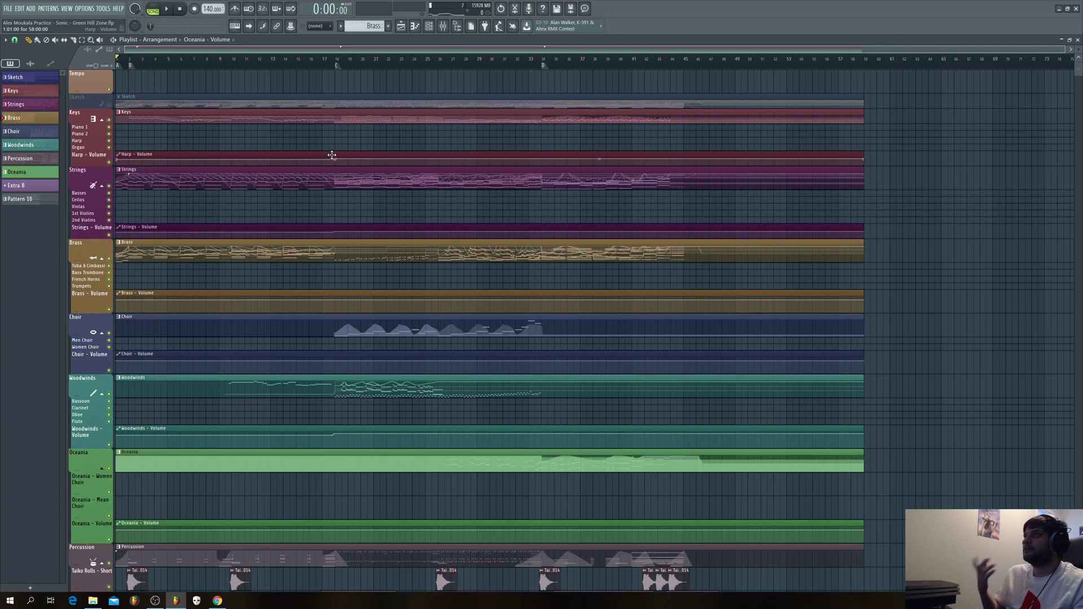
Step: Reopen the mixer, examine the Keys bus and individual percussion, choir, woodwind and Strings Ensemble tracks, and close it
left_click(443, 26)
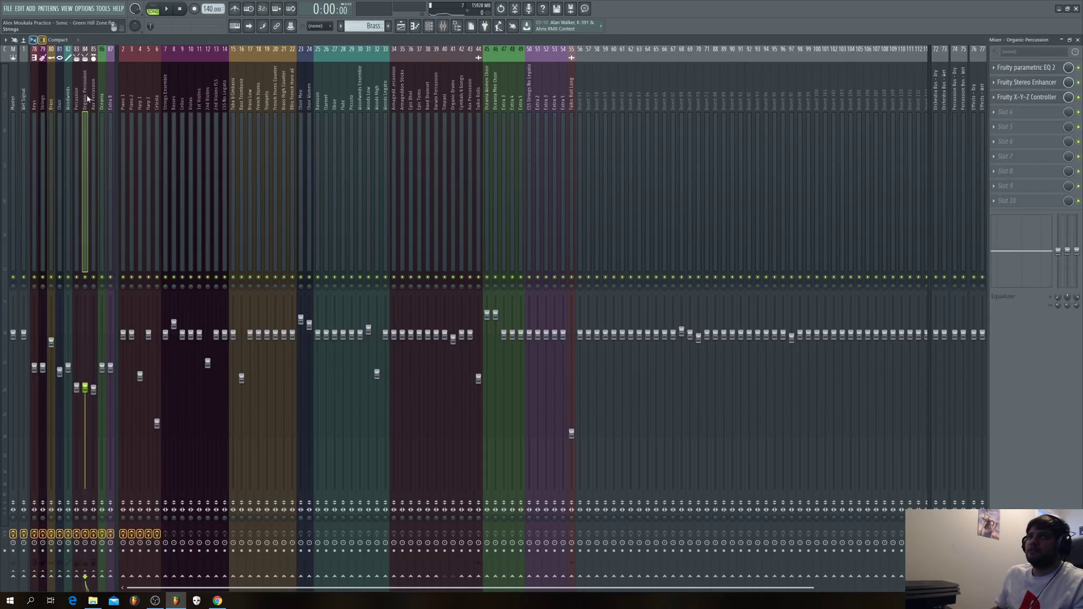
left_click(35, 102)
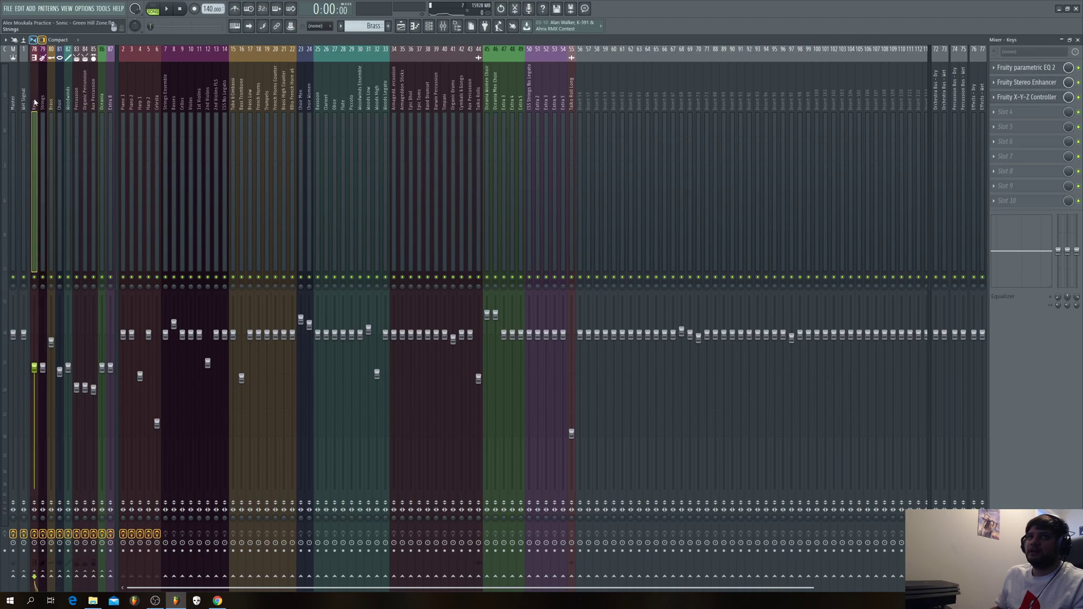
left_click(402, 103)
left_click(487, 103)
left_click(386, 103)
left_click(335, 103)
left_click(166, 103)
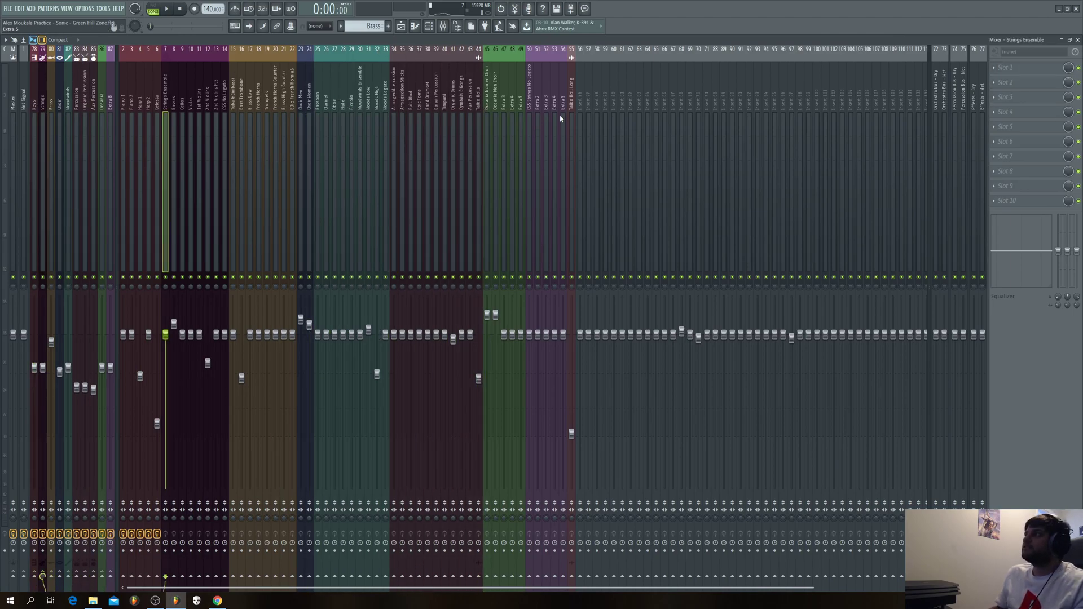
left_click(1077, 39)
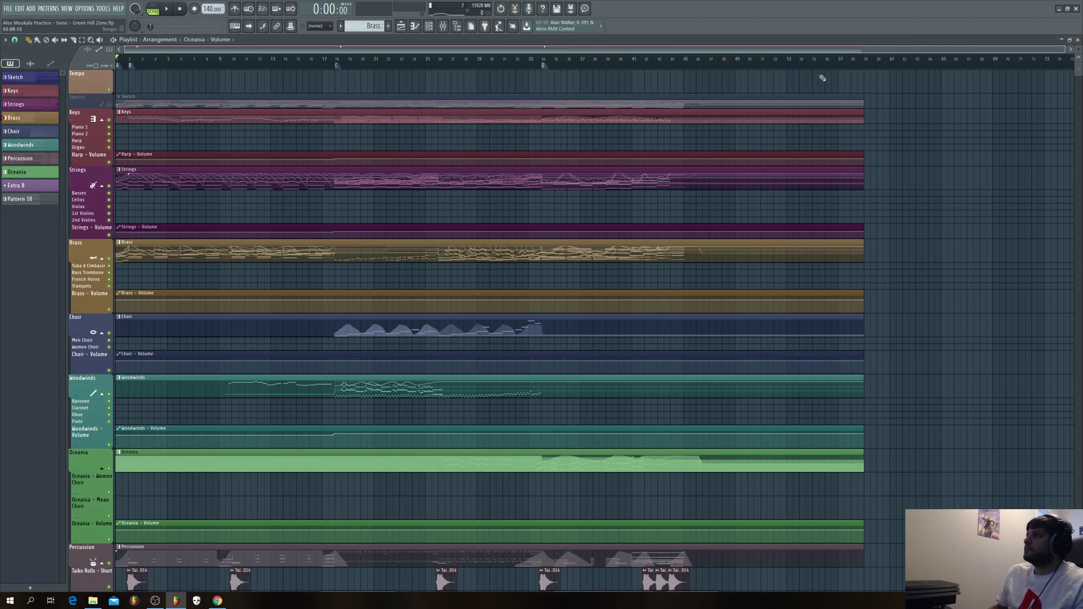
Step: Enlarge the playlist tracks and open the Keys pattern in the piano roll, viewing the Piano Emotional #1 GNT notes from bar 1
left_click_drag(1078, 50, 1078, 28)
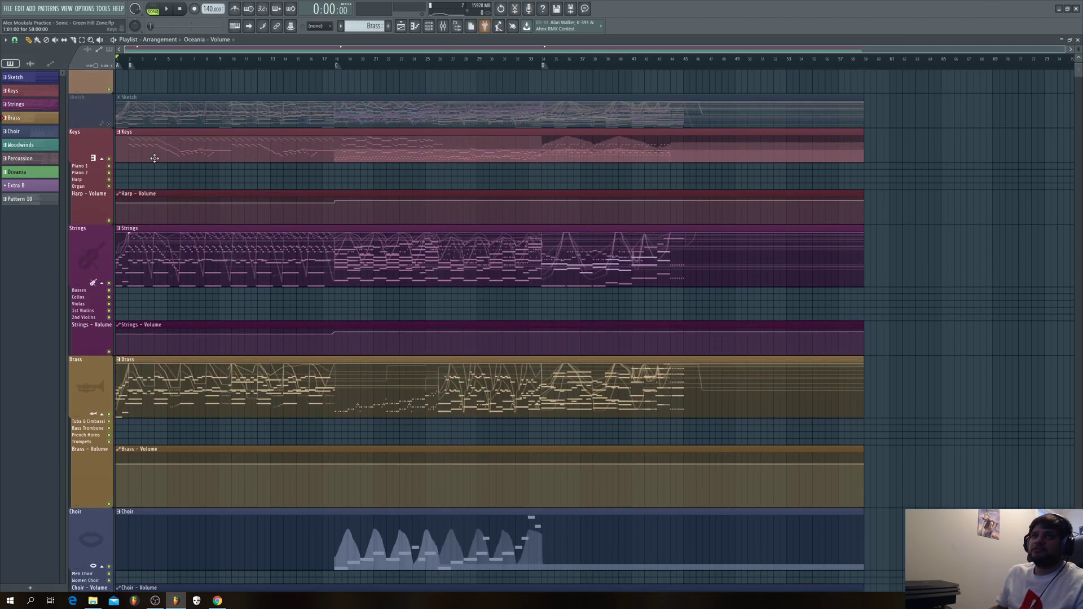
left_click(93, 158)
double_click(169, 141)
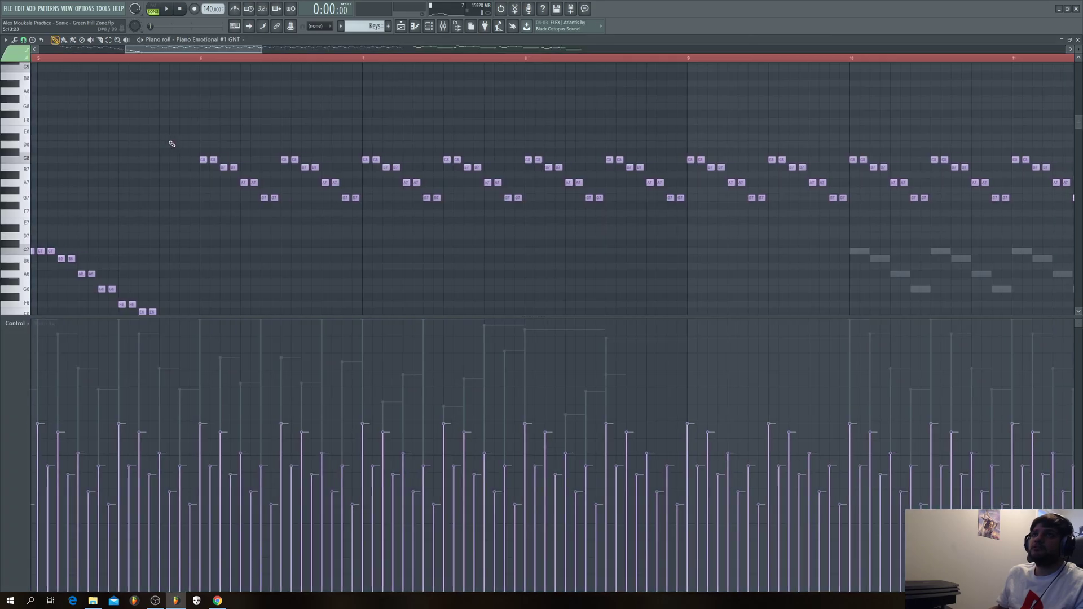
left_click_drag(192, 50, 166, 66)
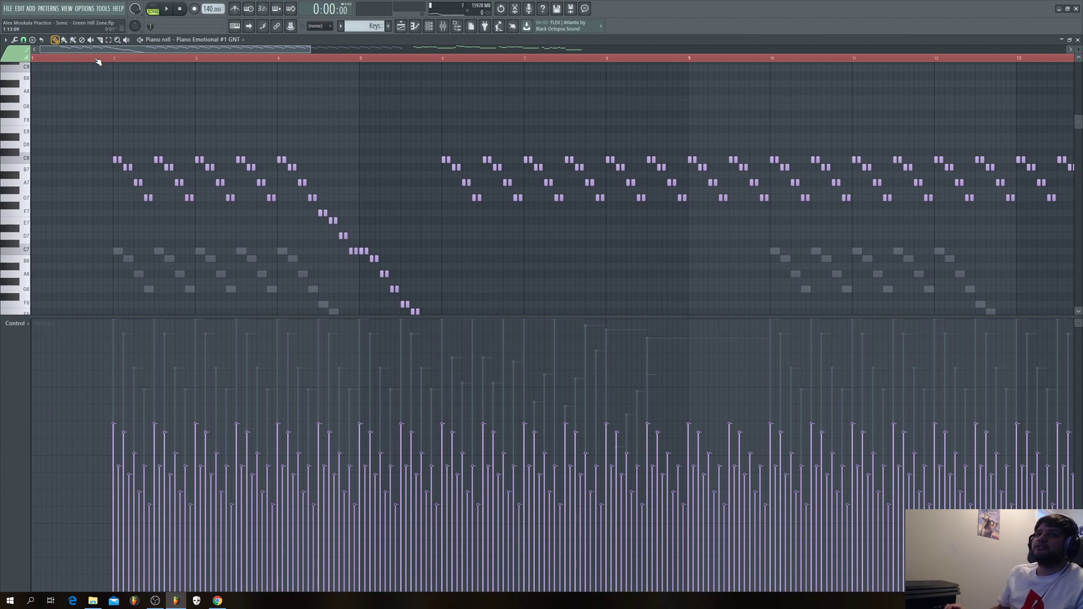
Step: Bring up the Harp #1 KFL notes and select the descending figures in the opening bars
double_click(119, 254)
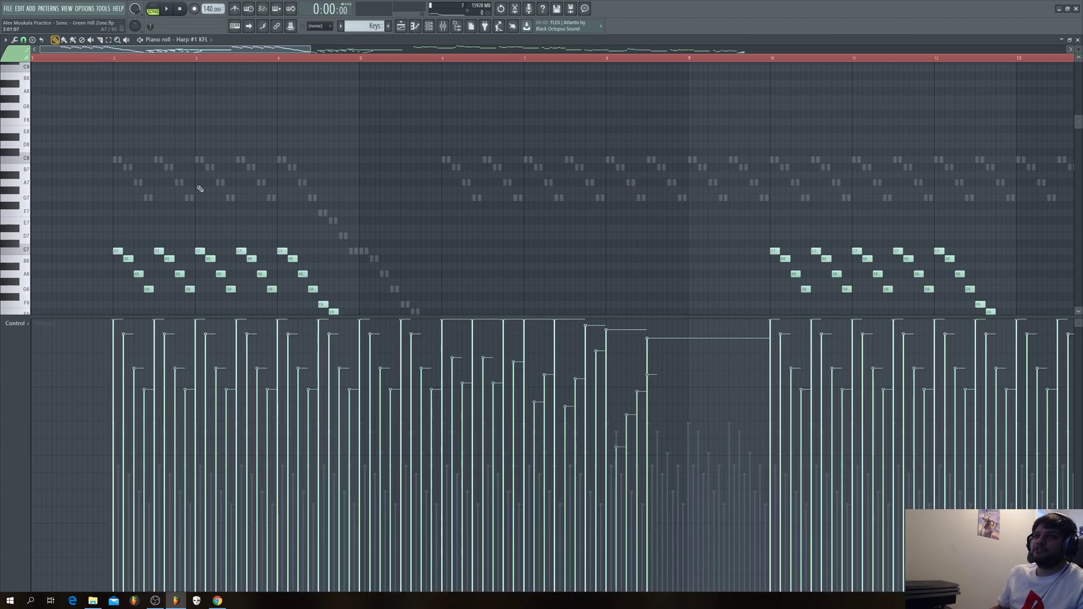
scroll(90, 179, "down", 2)
left_click_drag(89, 177, 361, 308)
scroll(158, 127, "up", 1)
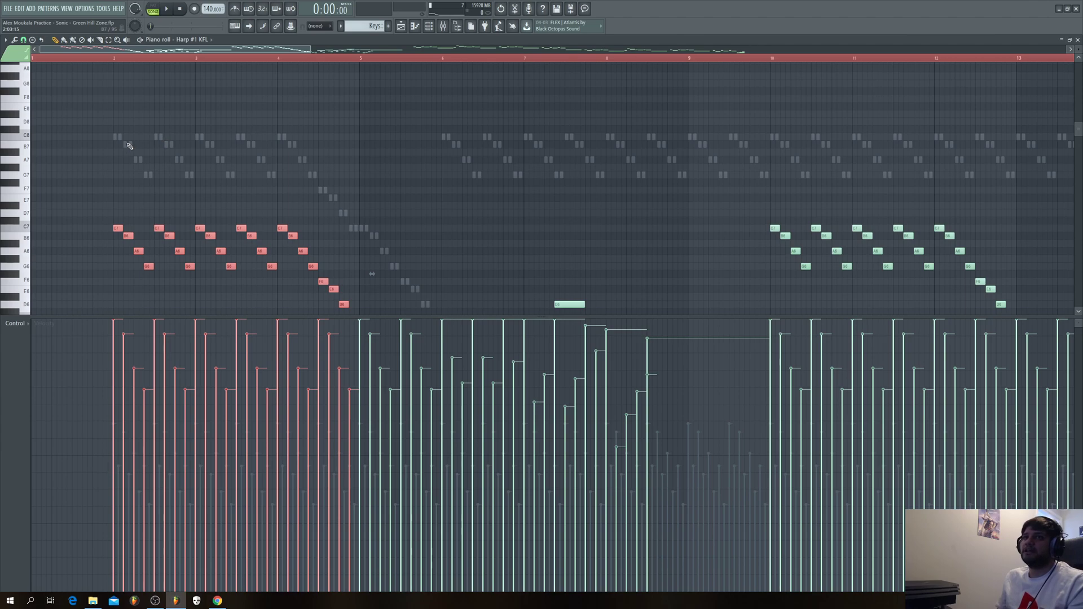
Step: Return to the Piano Emotional #1 GNT notes, play the opening bars and stop playback
double_click(118, 139)
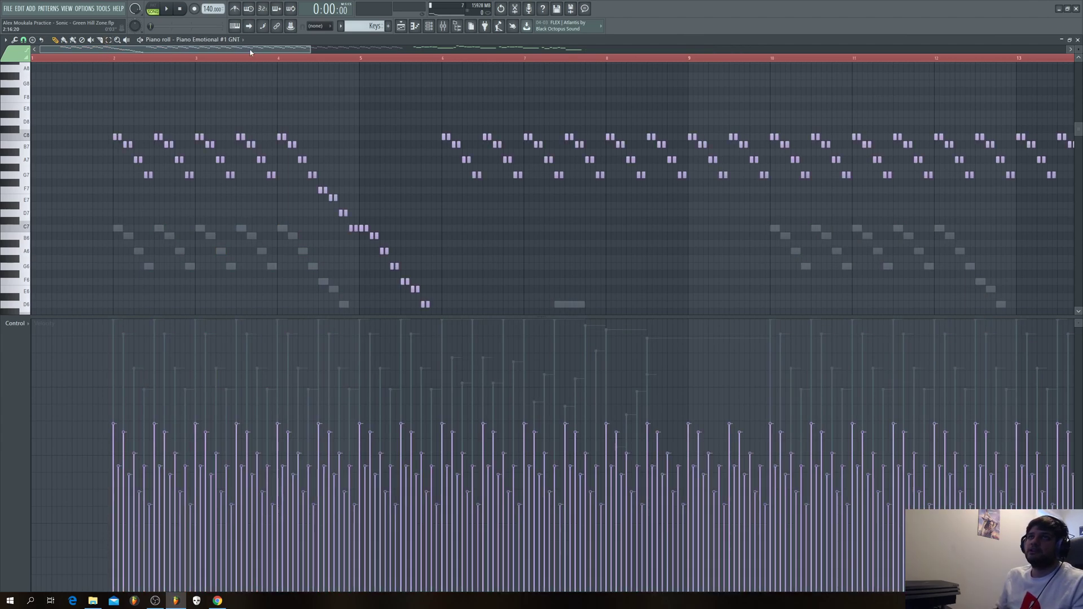
left_click(83, 57)
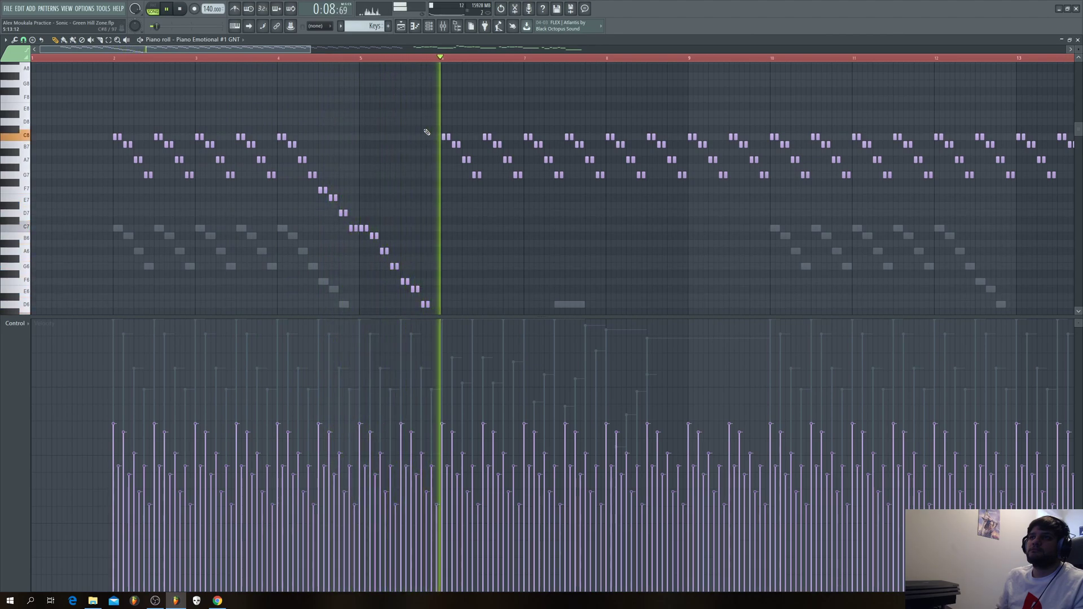
key("space")
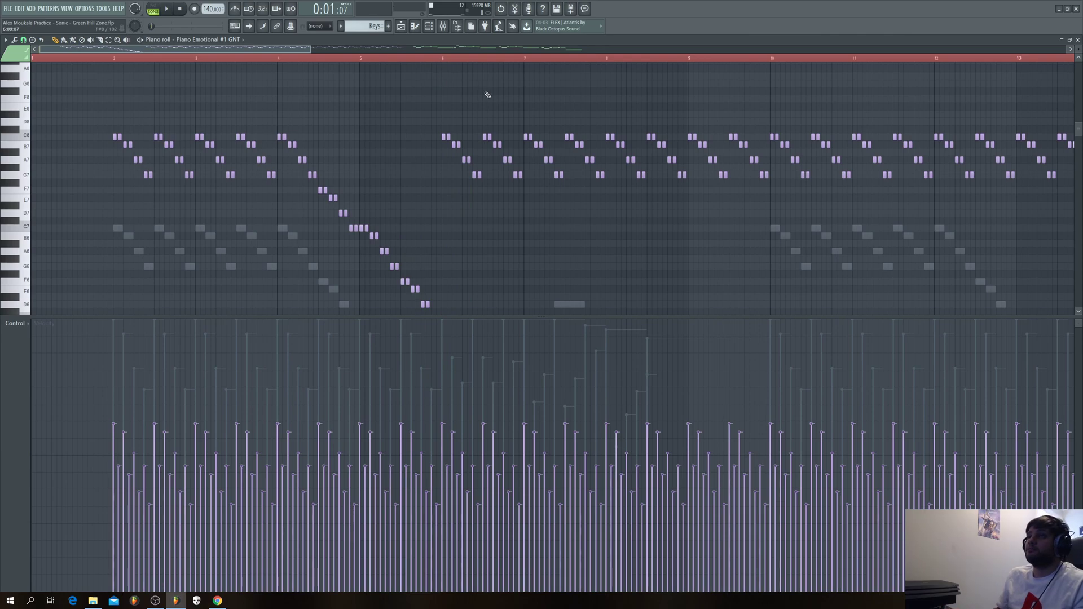
Step: Return to the playlist, mute the Keys track and hide the channel rack
left_click(1078, 40)
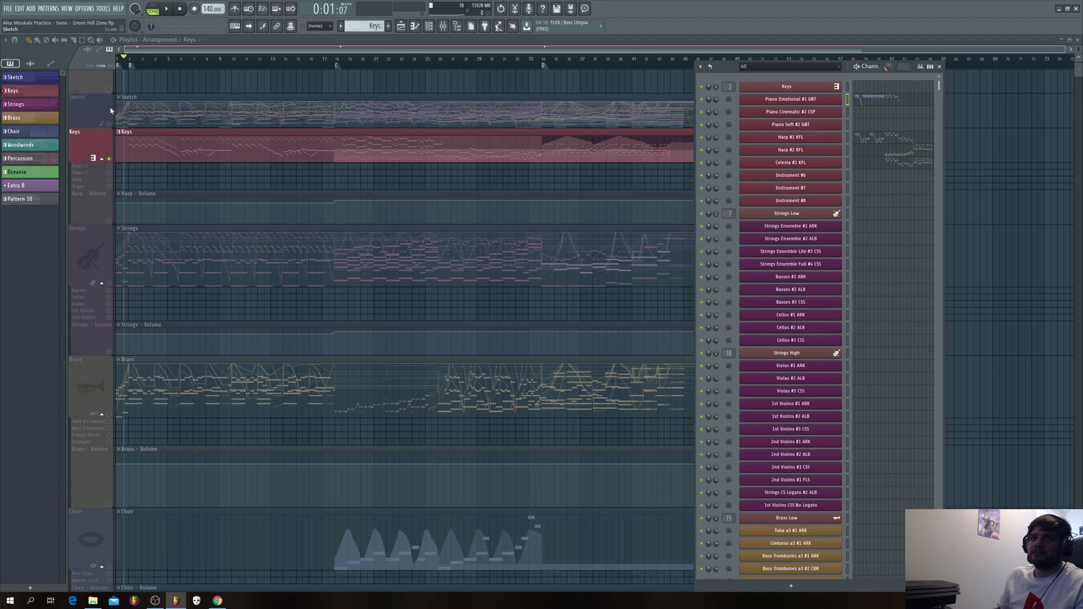
left_click(110, 162)
key("F6")
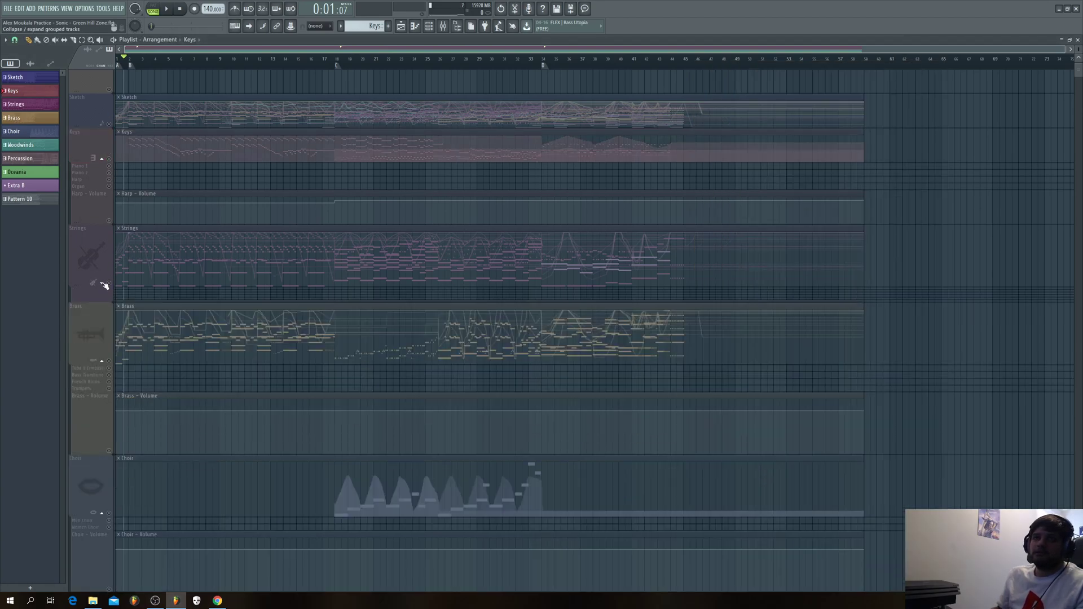
Step: Unmute the Strings track and open its pattern in the piano roll to view the Strings Ensemble #2 ALB notes
left_click(110, 283)
double_click(169, 259)
key("F7")
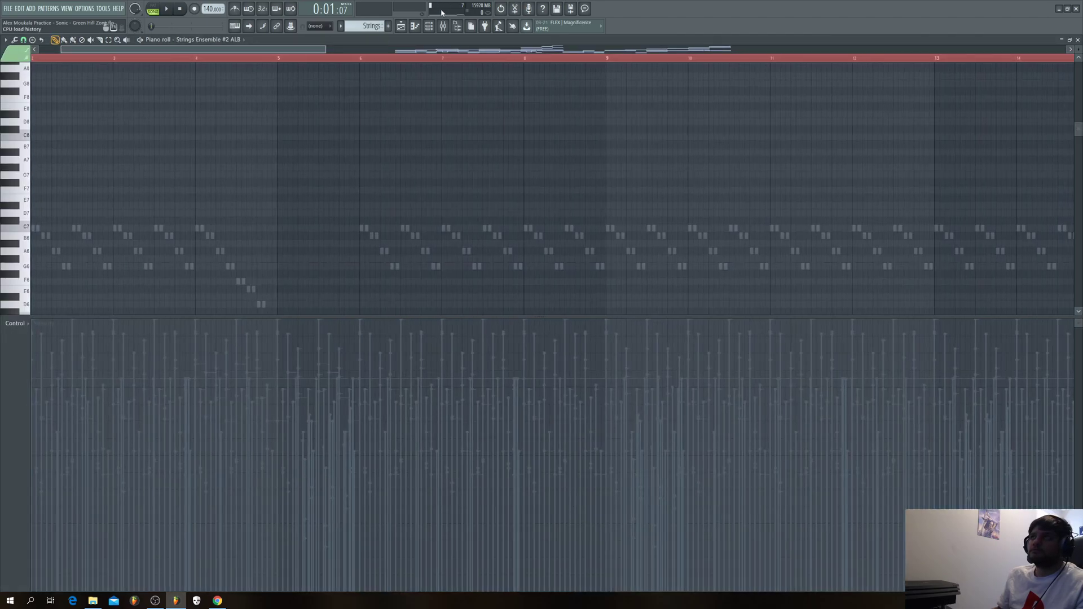
scroll(92, 211, "down", 3)
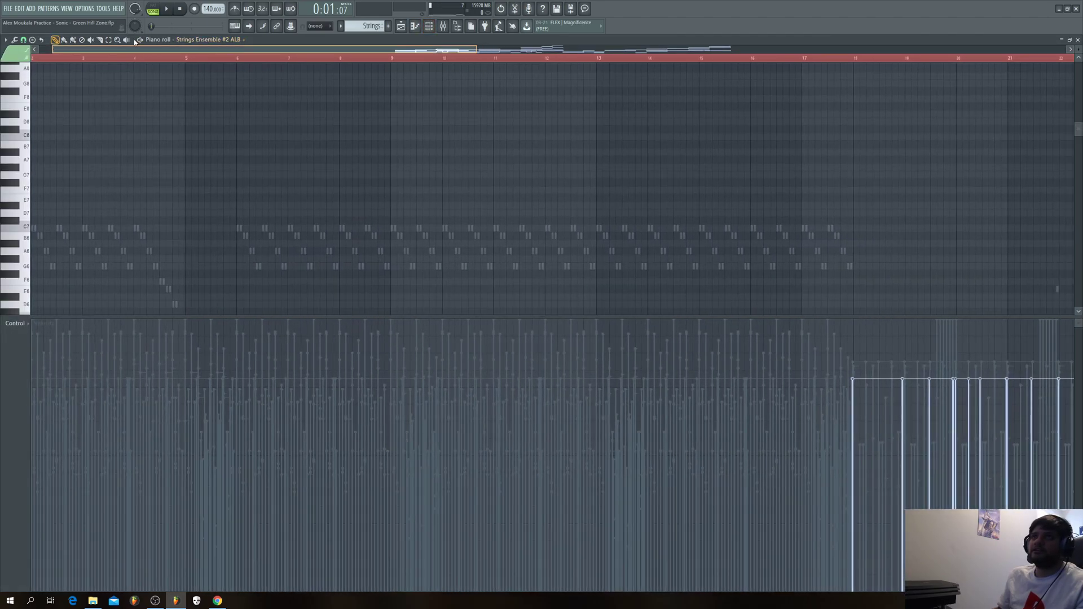
scroll(92, 211, "down", 4)
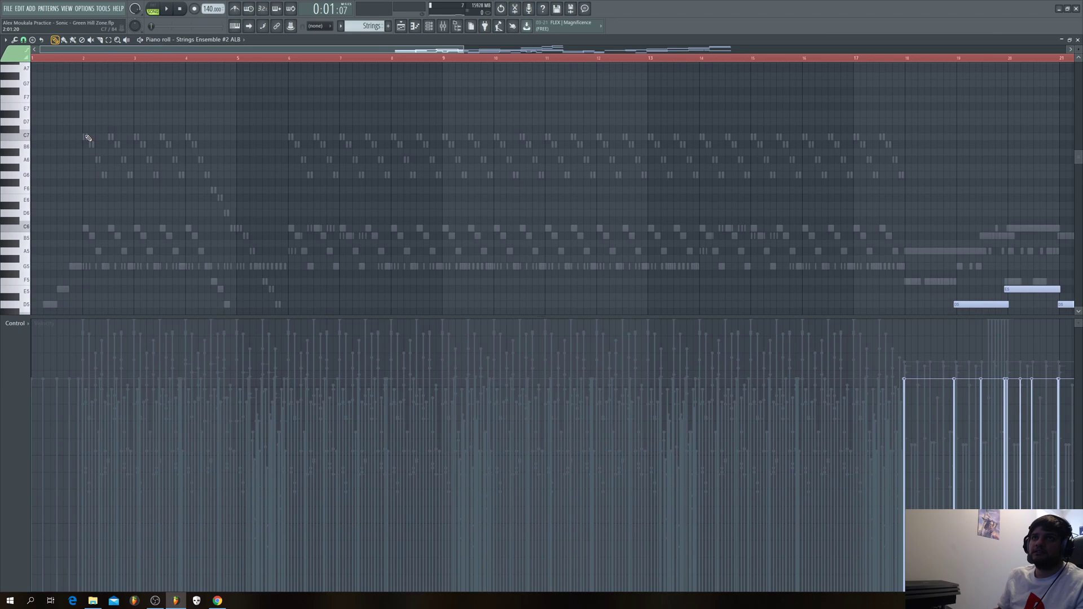
scroll(790, 84, "up", 1)
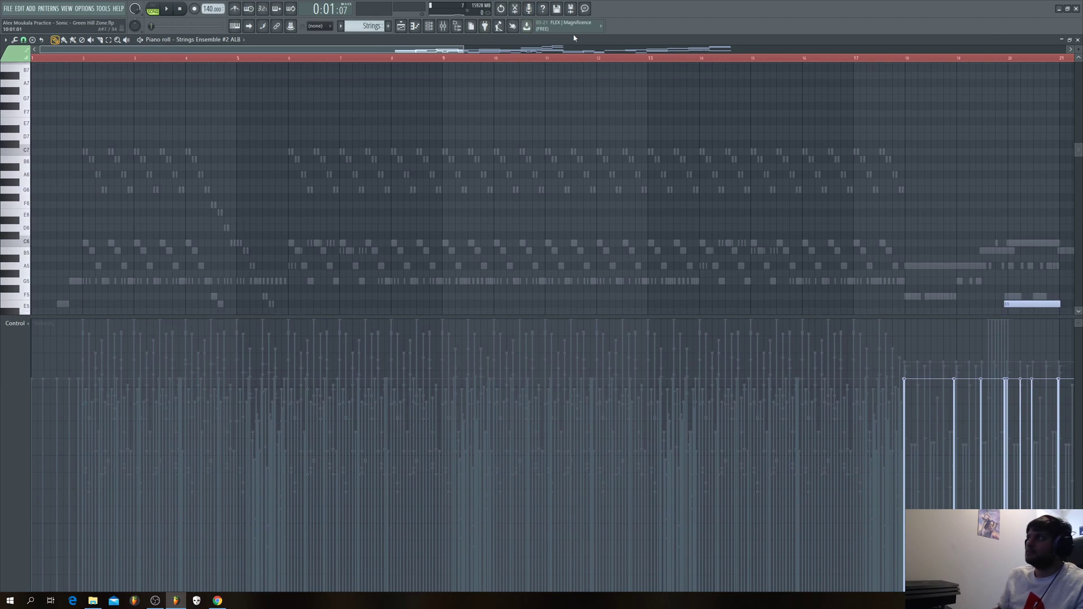
Step: Close the Strings Ensemble notes and open the Violas #1 ARK channel in the piano roll
left_click(1078, 40)
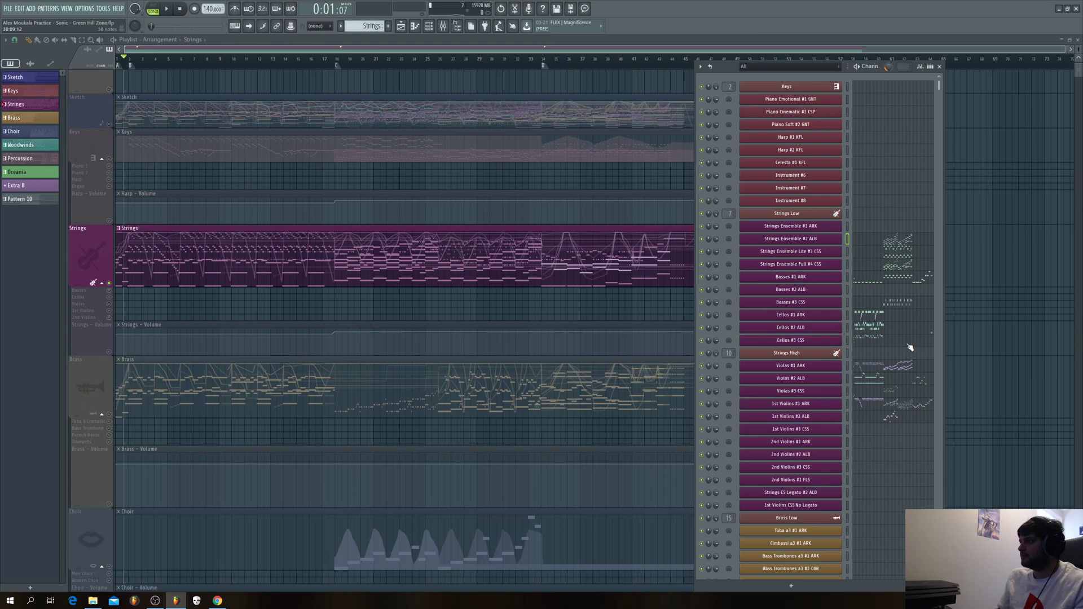
right_click(822, 367)
left_click(873, 368)
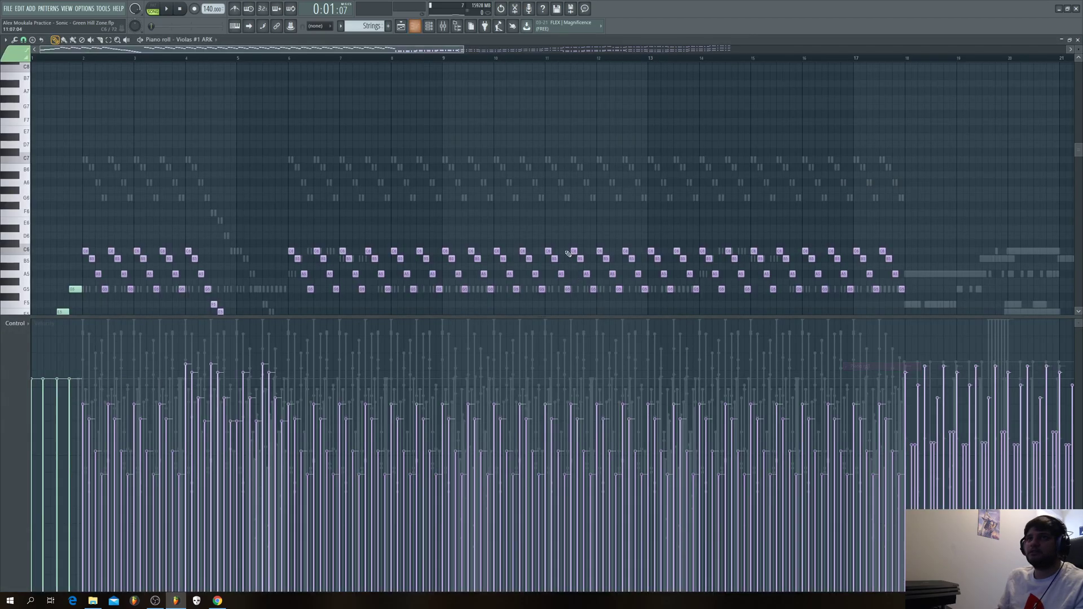
Step: Play the opening bars while viewing the Violas #1 ARK notes, and stop playback
scroll(172, 169, "down", 5)
key("space")
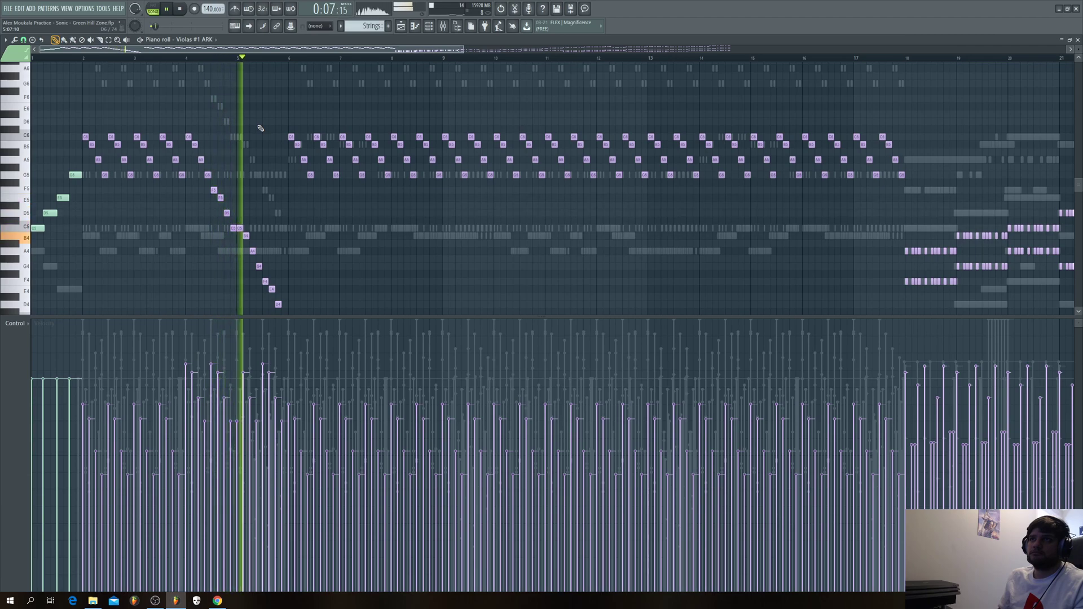
scroll(295, 250, "up", 3)
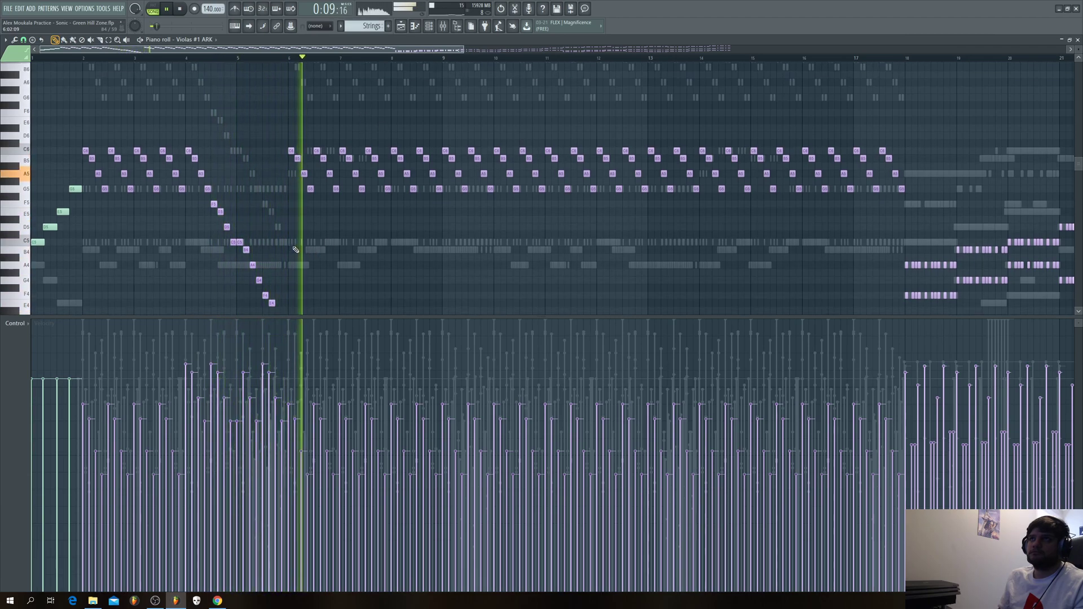
key("space")
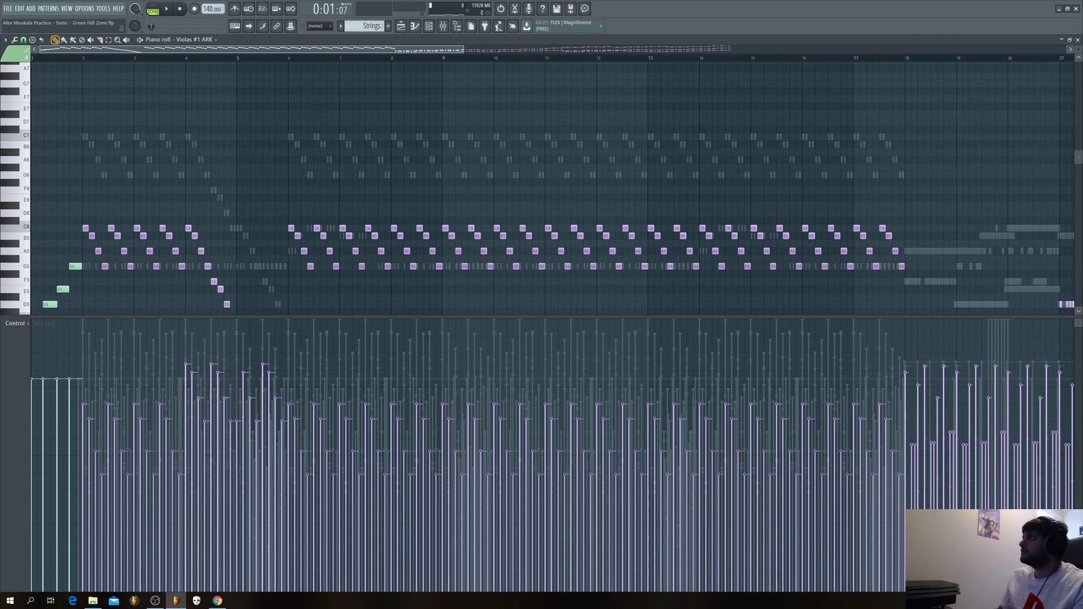
Step: Return to the playlist, switch from the Strings track to the Keys track by muting and unmuting, and audition Keys from the opening bars
key("F5")
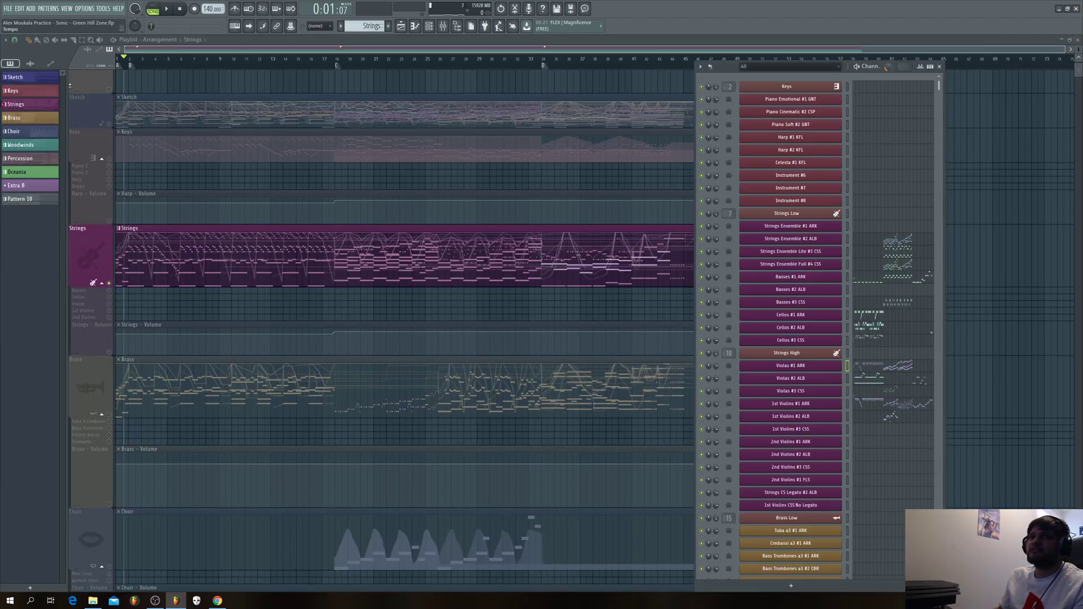
left_click(110, 283)
left_click(109, 158)
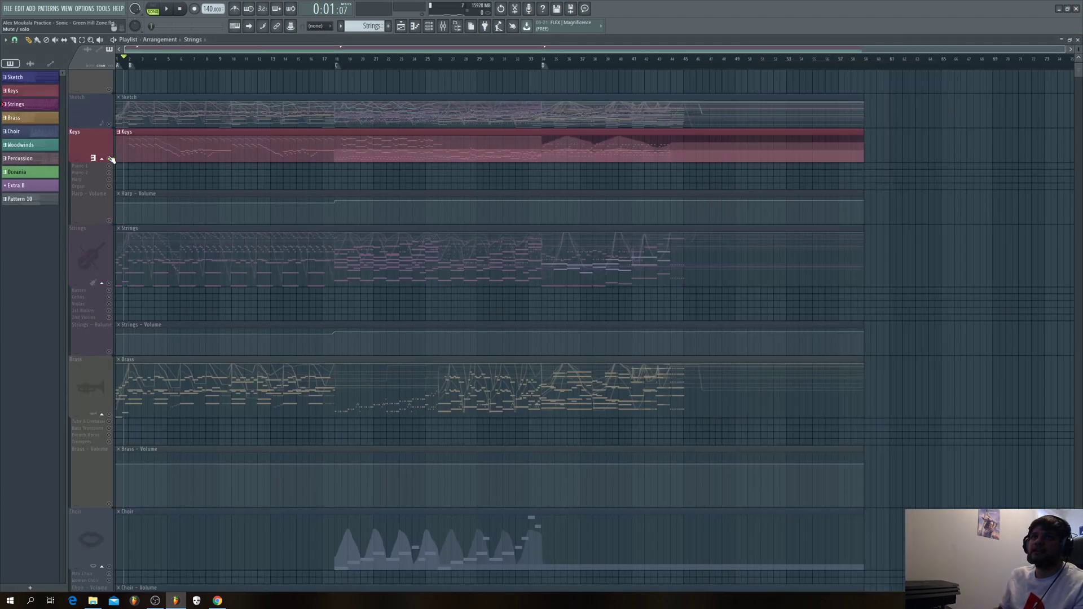
key("space")
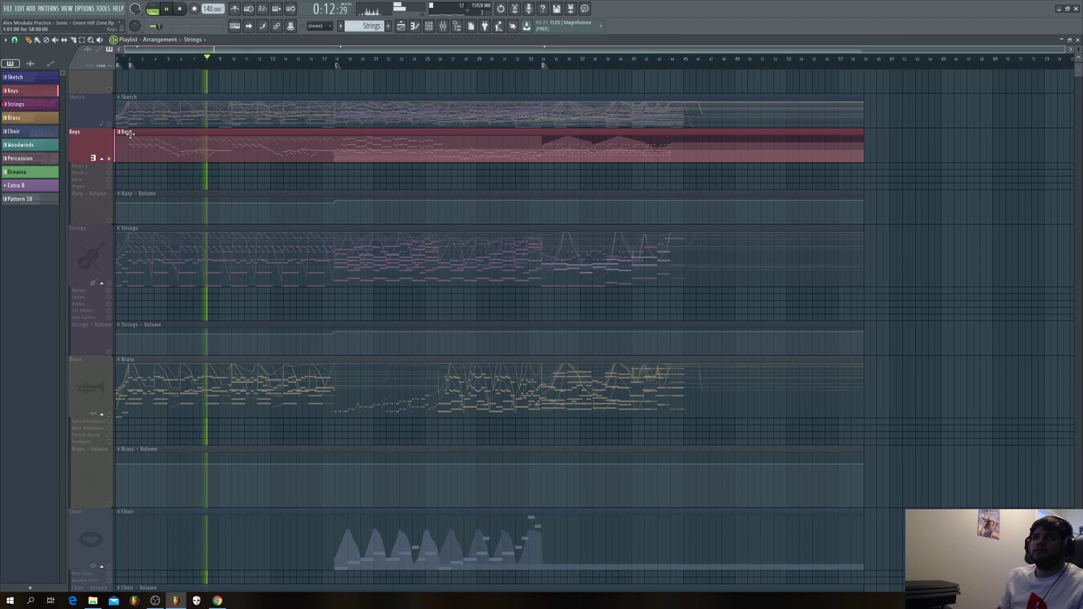
key("space")
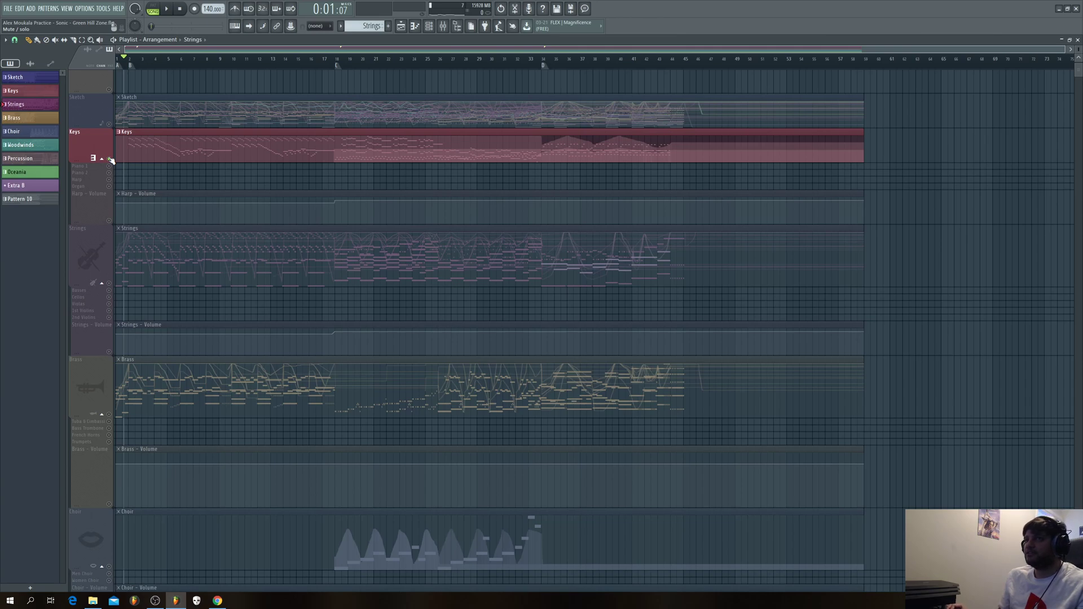
Step: Unsolo Keys to bring back all tracks, select bars 2 through 17 on the timeline, and briefly play the full arrangement
right_click(111, 159)
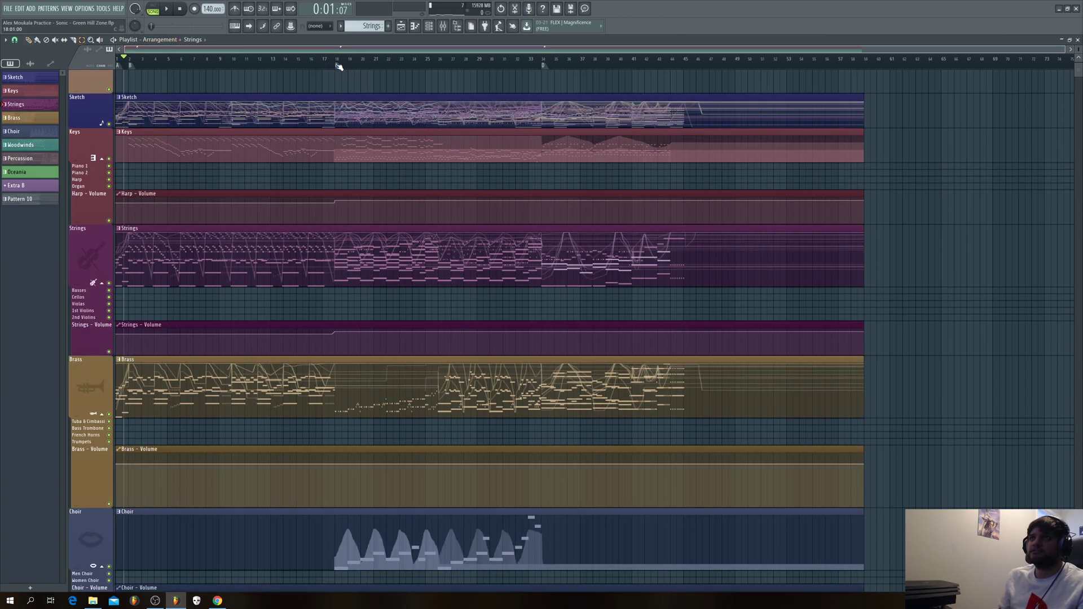
double_click(336, 66)
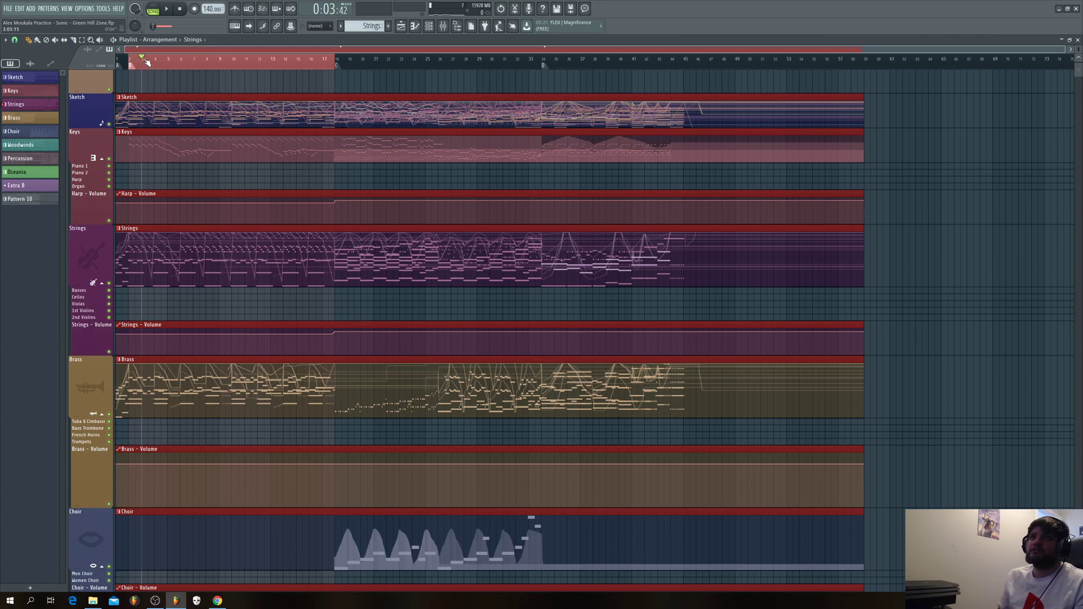
key("space")
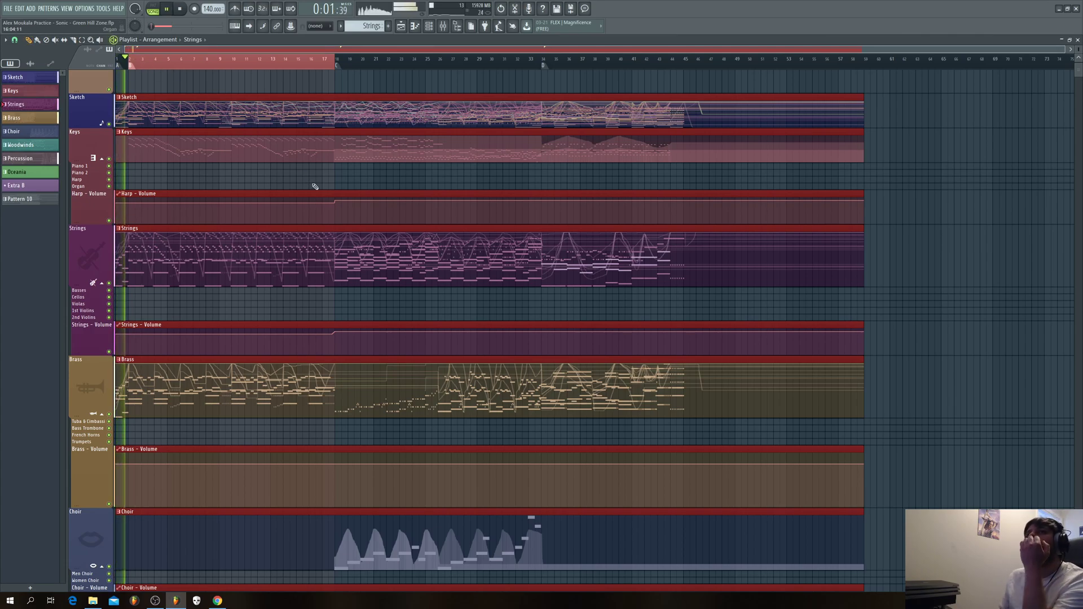
key("space")
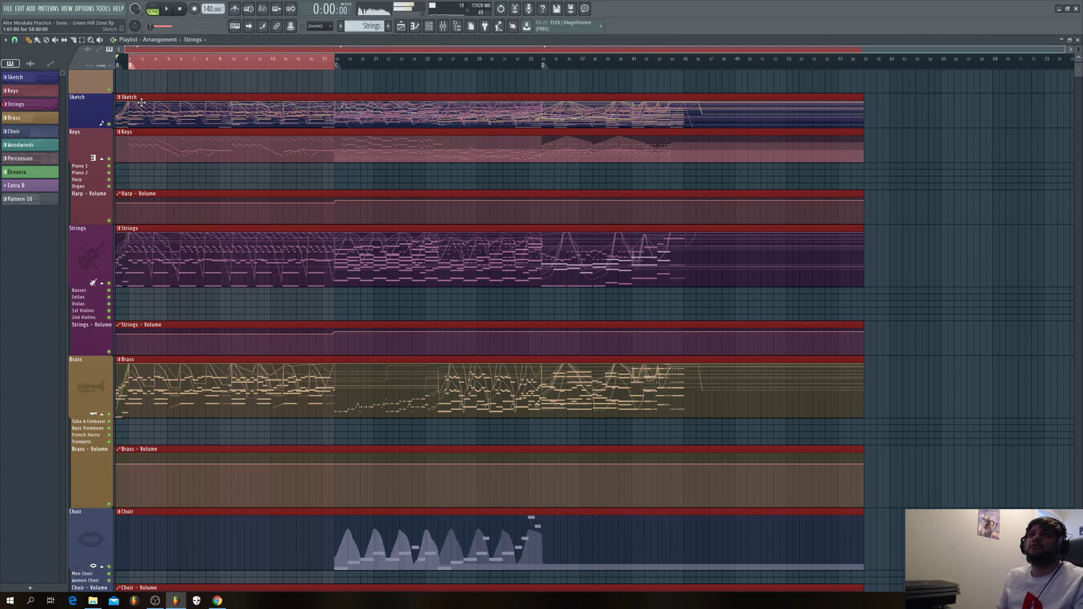
Step: Mute the Sketch track, play the orchestral tracks through the selected section, and stop playback
left_click(109, 124)
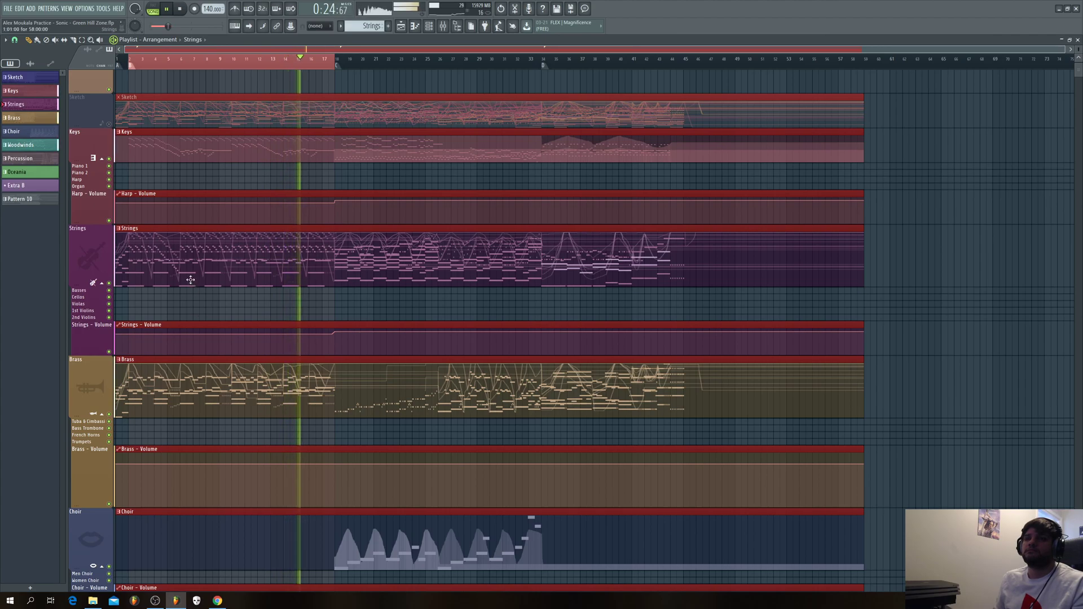
scroll(241, 396, "down", 3)
scroll(242, 397, "up", 4)
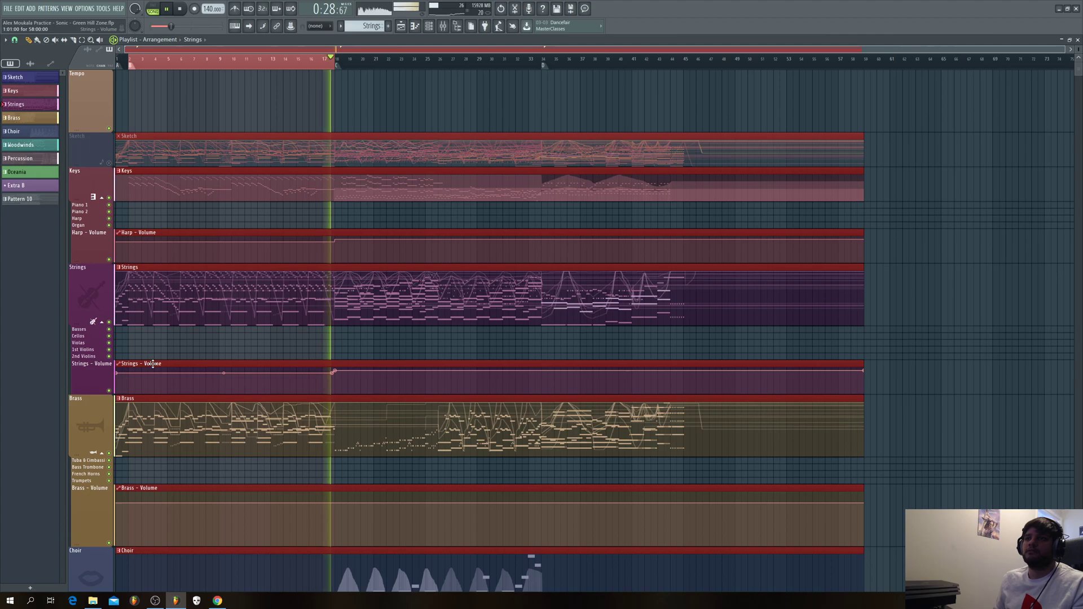
key("space")
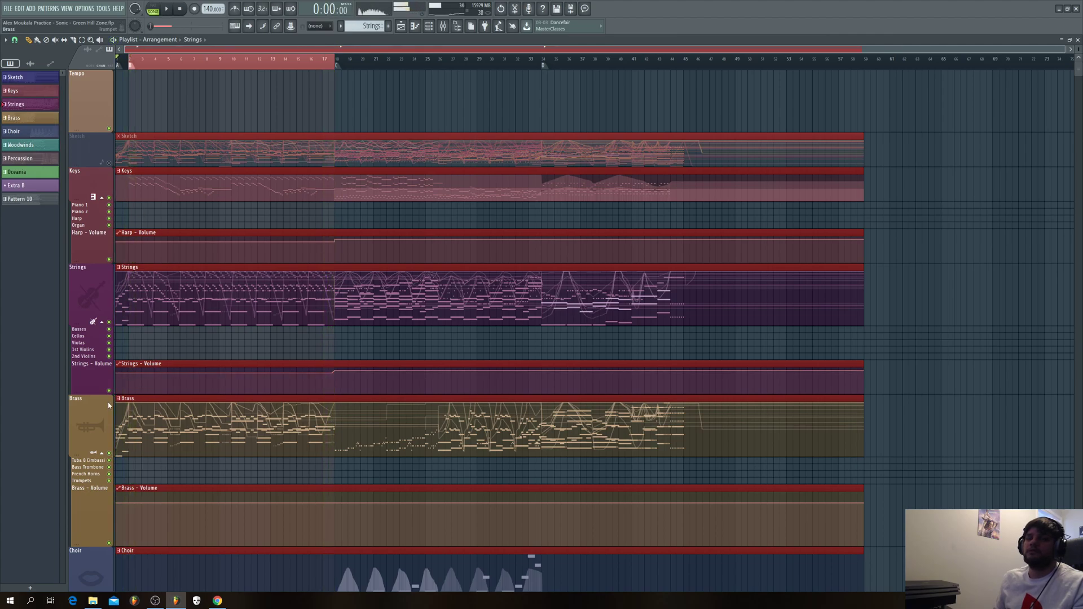
Step: Solo the Brass track, clear the time selection, and audition Brass from the opening bars
scroll(107, 439, "down", 2)
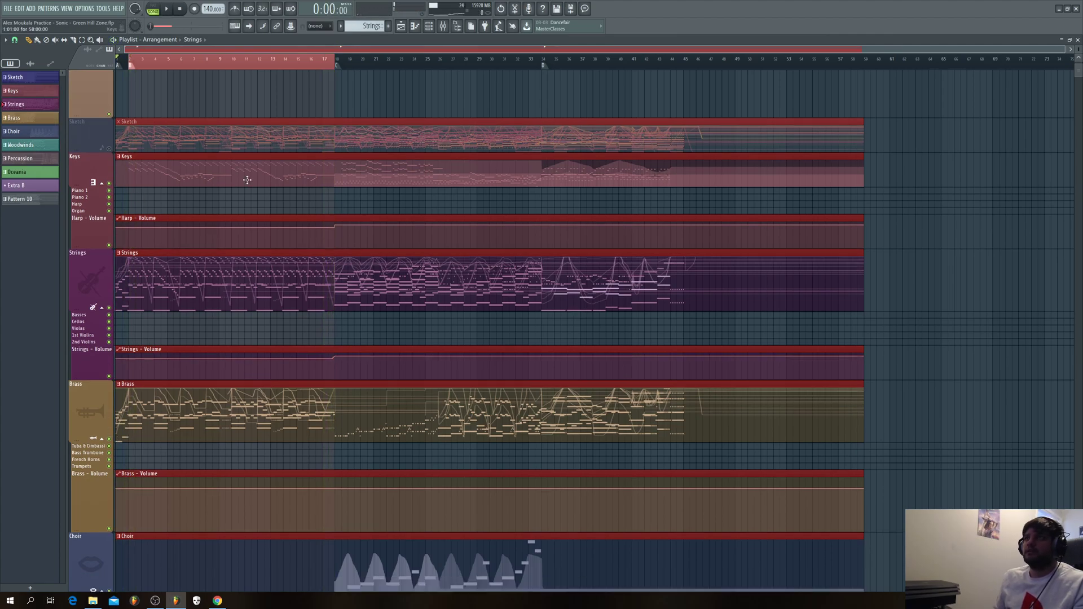
scroll(101, 440, "up", 2)
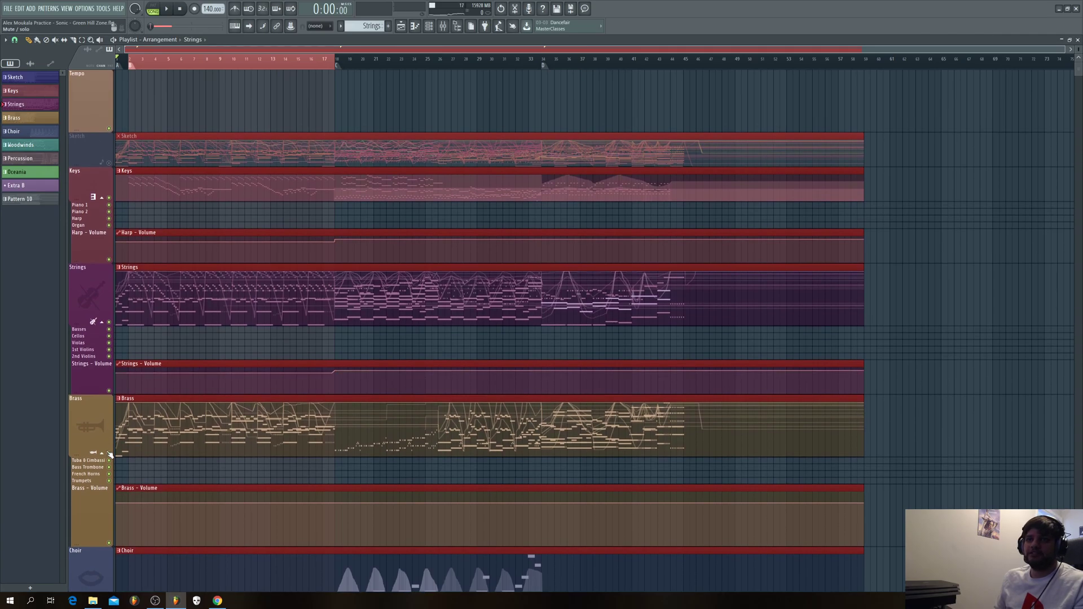
right_click(109, 454)
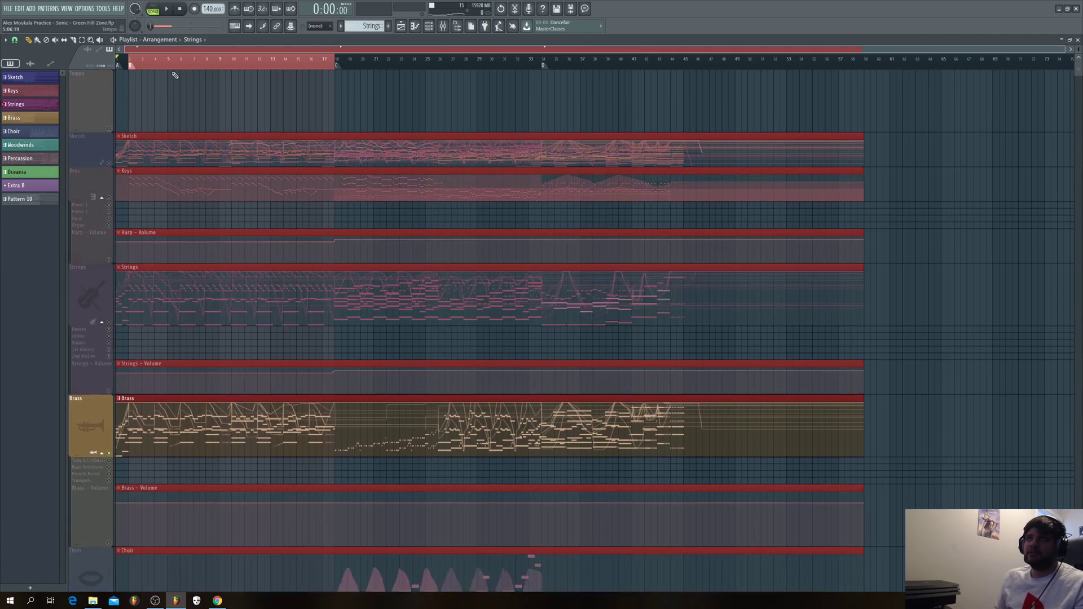
left_click(128, 59)
key("space")
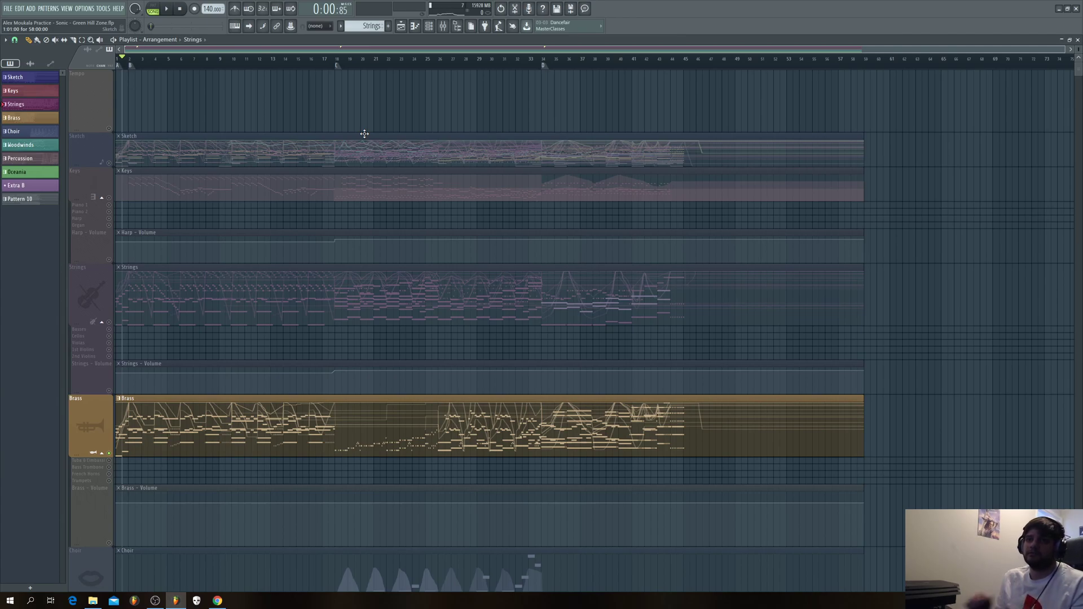
Step: Set the playback position to bar 9 and start playing the soloed Brass track from there
scroll(194, 226, "down", 4)
scroll(195, 226, "up", 2)
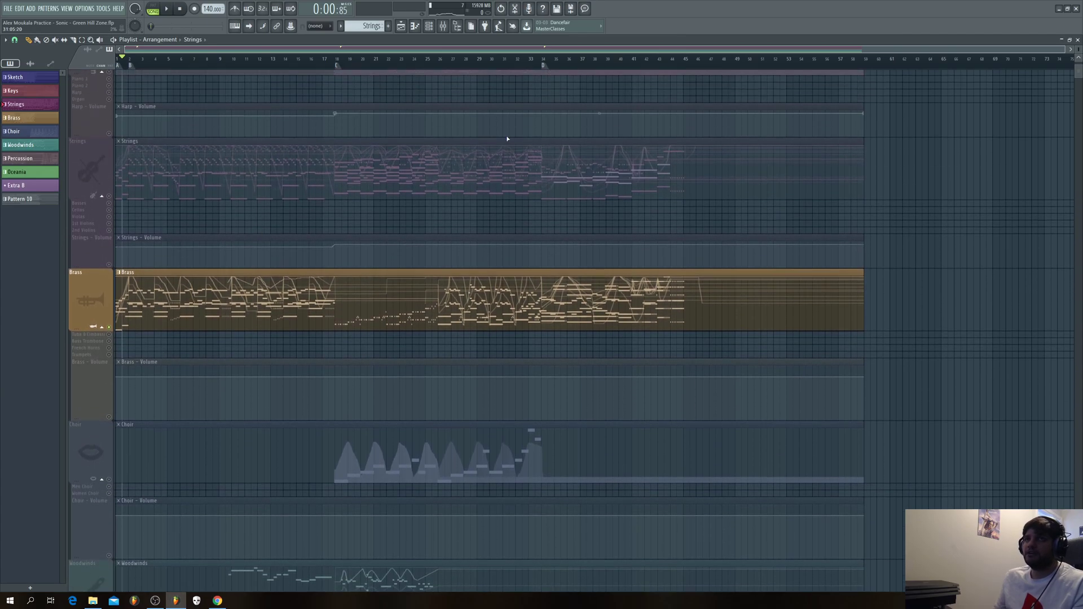
left_click_drag(1063, 49, 658, 49)
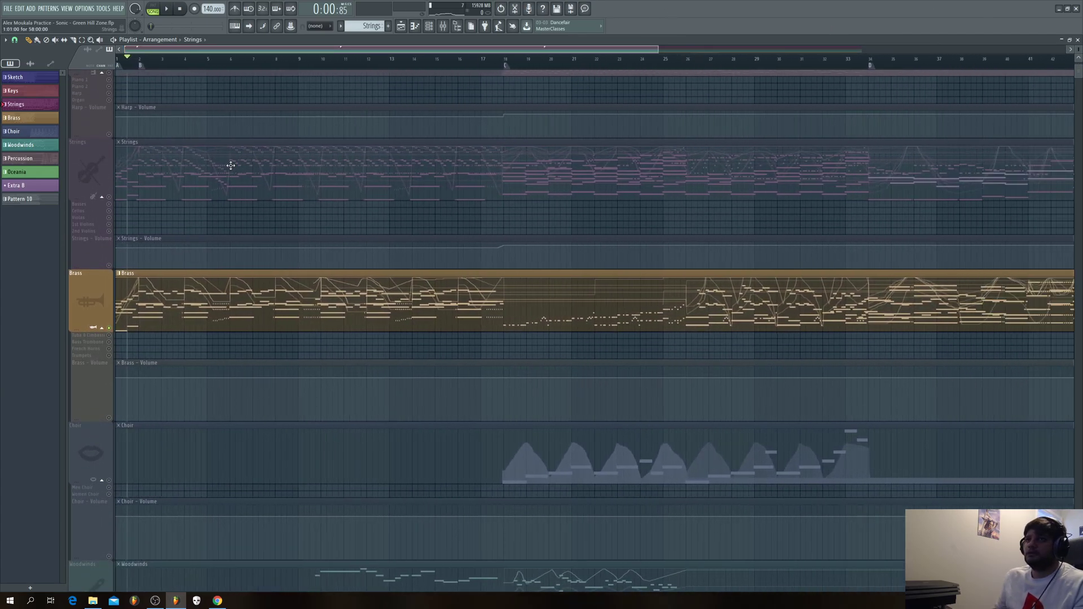
left_click(298, 62)
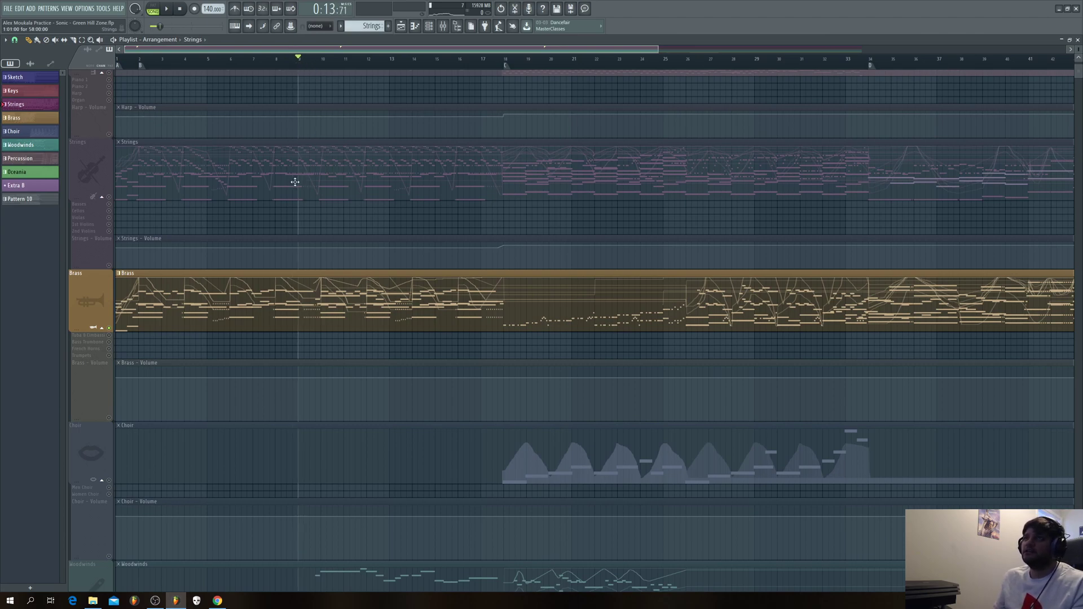
scroll(296, 183, "up", 2)
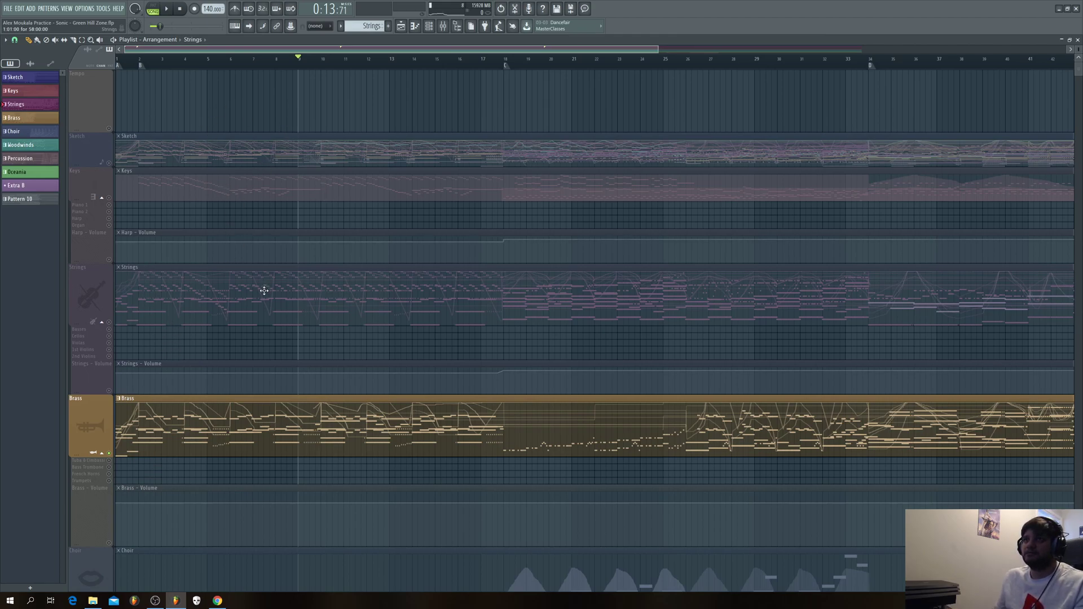
scroll(264, 291, "down", 1)
key("space")
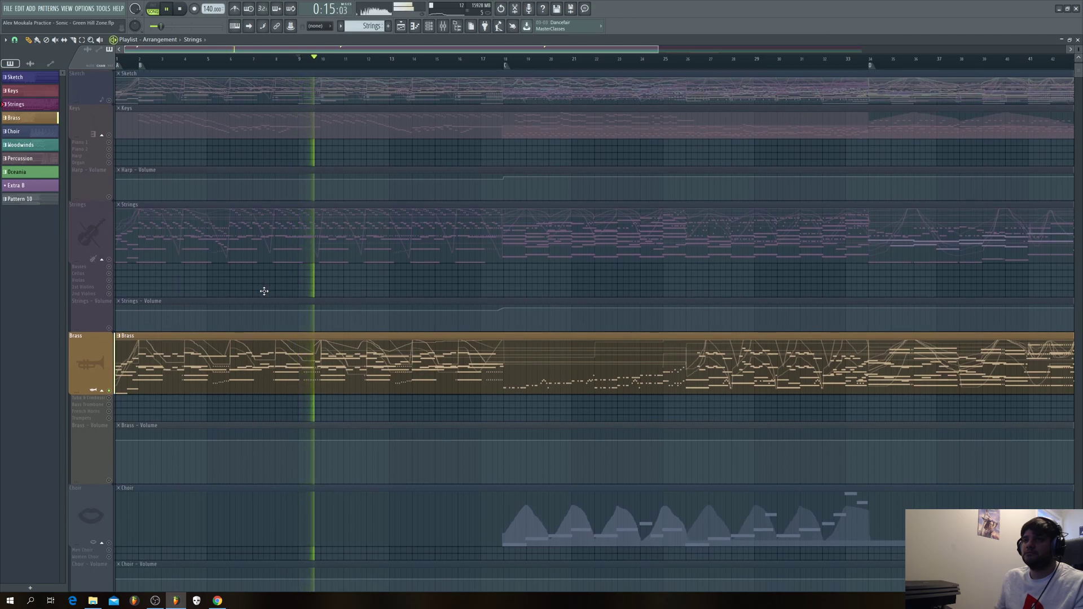
Step: Select the Brass clip's pattern, inspect its active brass channels in the channel rack during playback, and stop playback
left_click(429, 26)
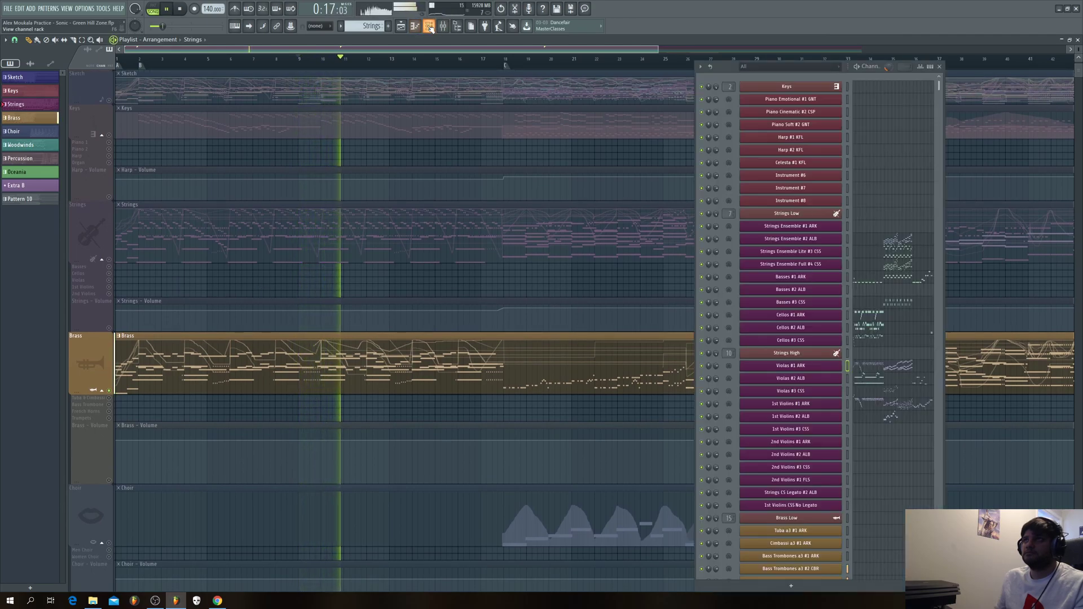
scroll(885, 273, "down", 3)
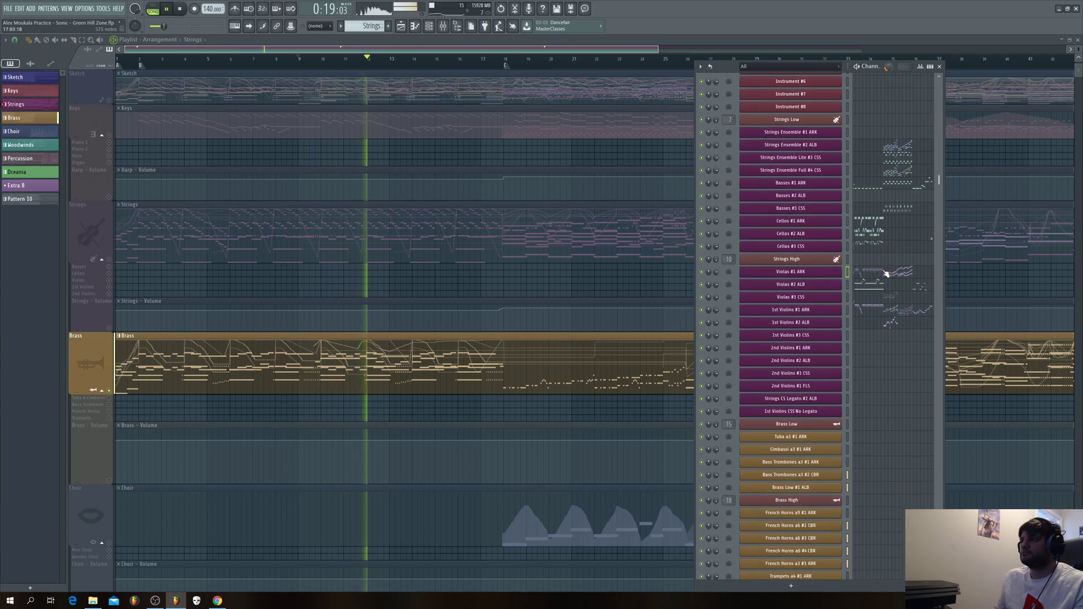
scroll(885, 273, "down", 10)
scroll(654, 293, "down", 1)
left_click(655, 299)
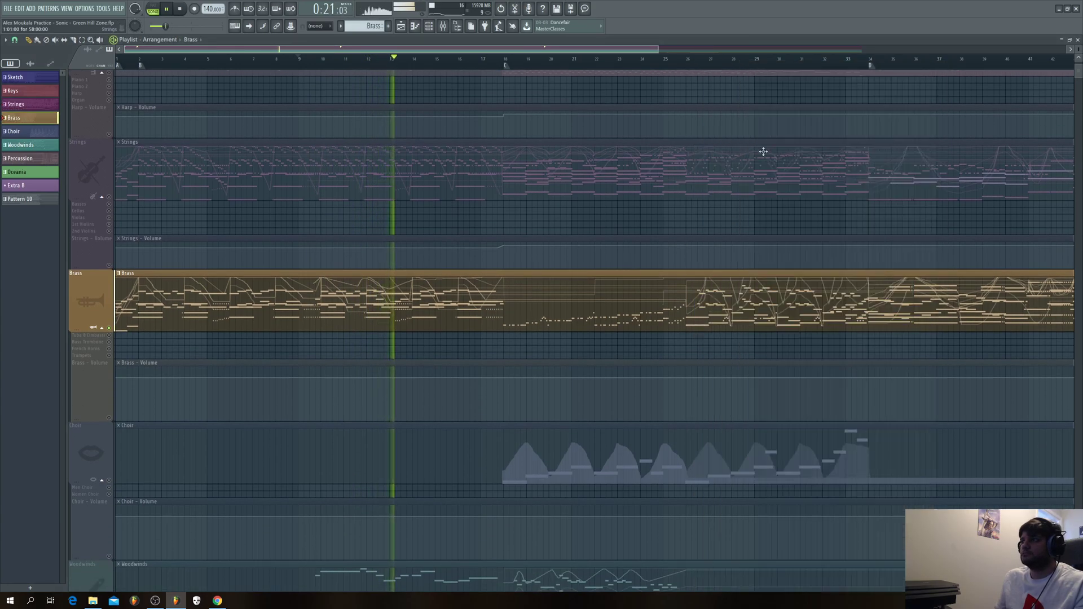
key("F6")
scroll(903, 367, "up", 8)
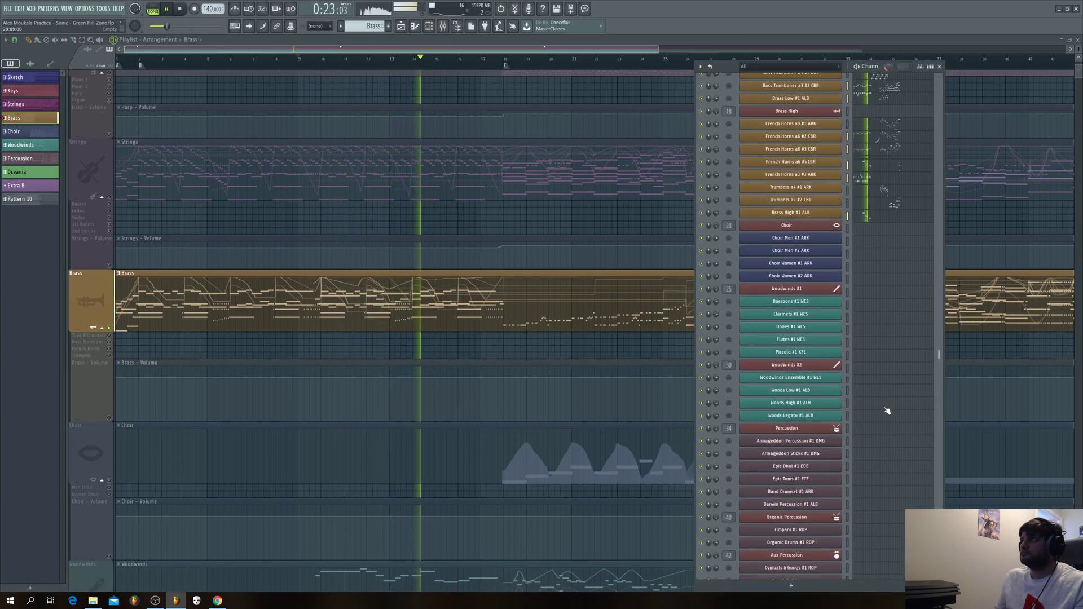
scroll(886, 414, "up", 6)
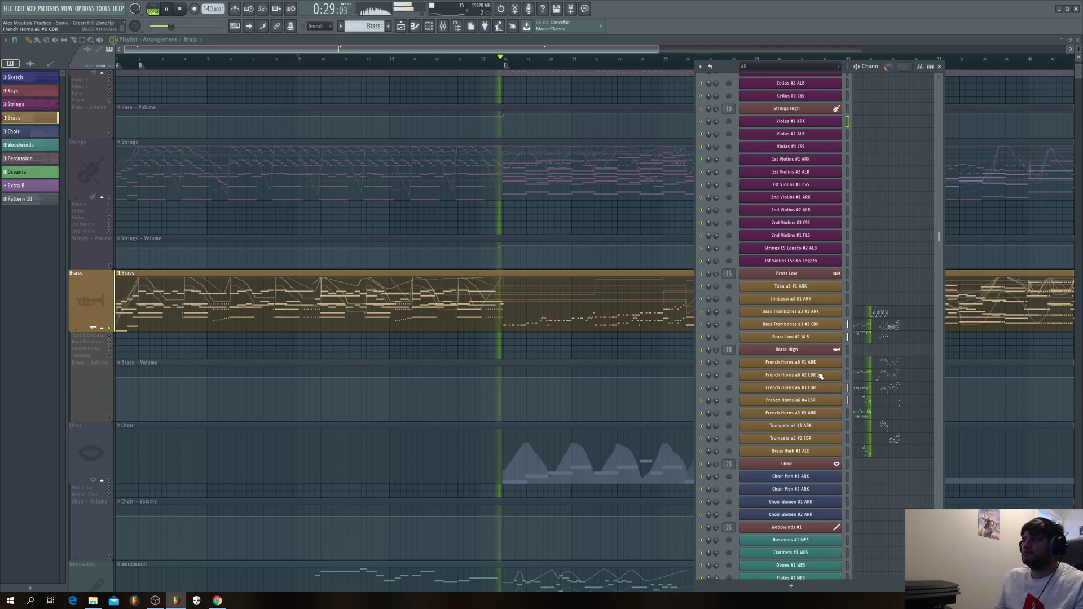
key("space")
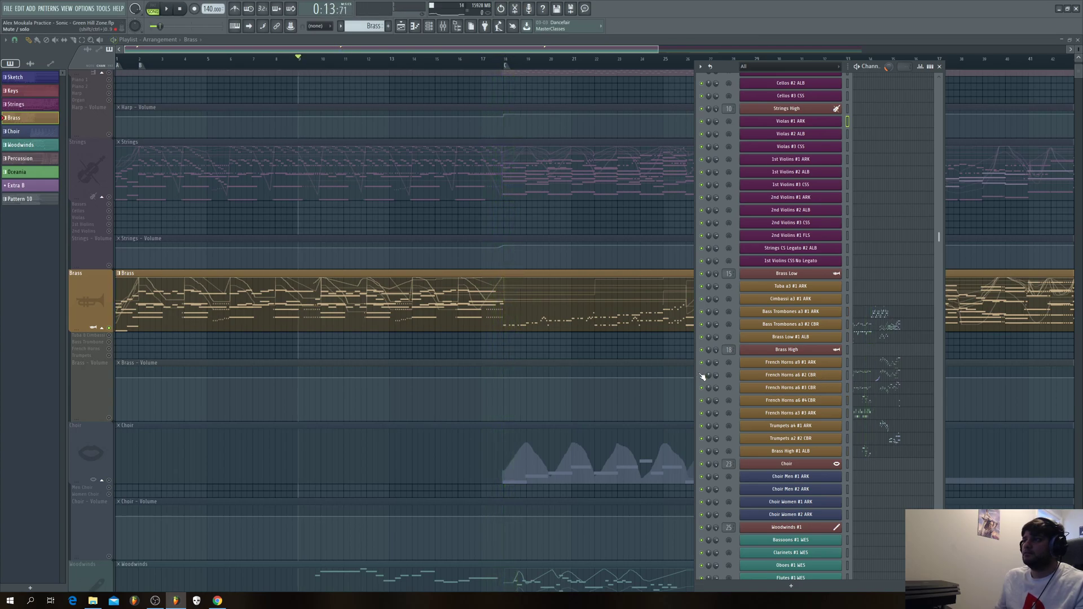
Step: Open the French Horns a6 #2 CBR channel's settings and view all of its notes in the piano roll
left_click(776, 375)
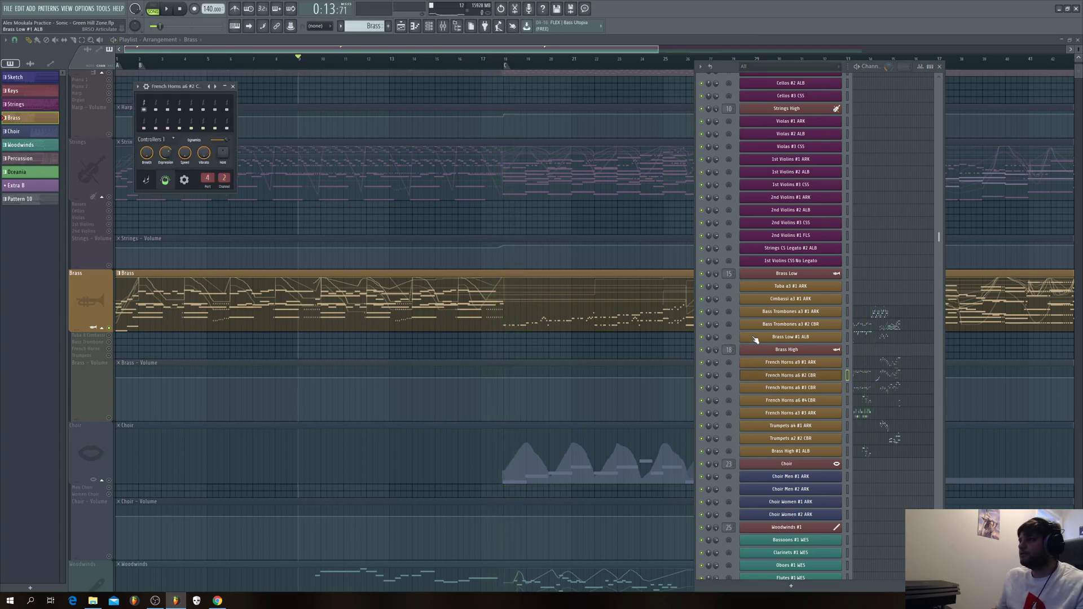
left_click(823, 390)
left_click(818, 376)
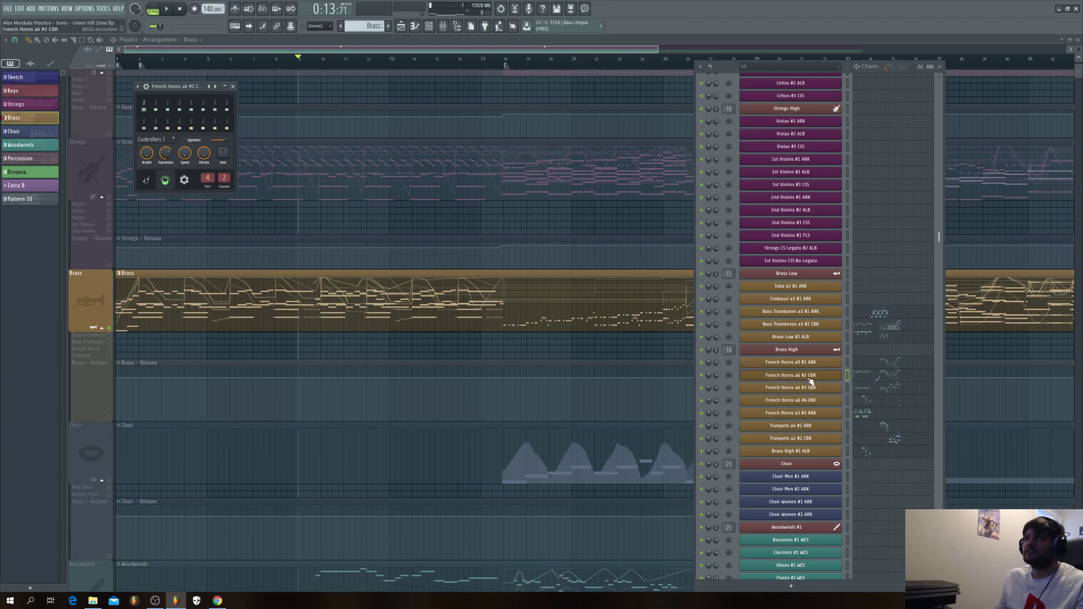
right_click(821, 381)
left_click(854, 374)
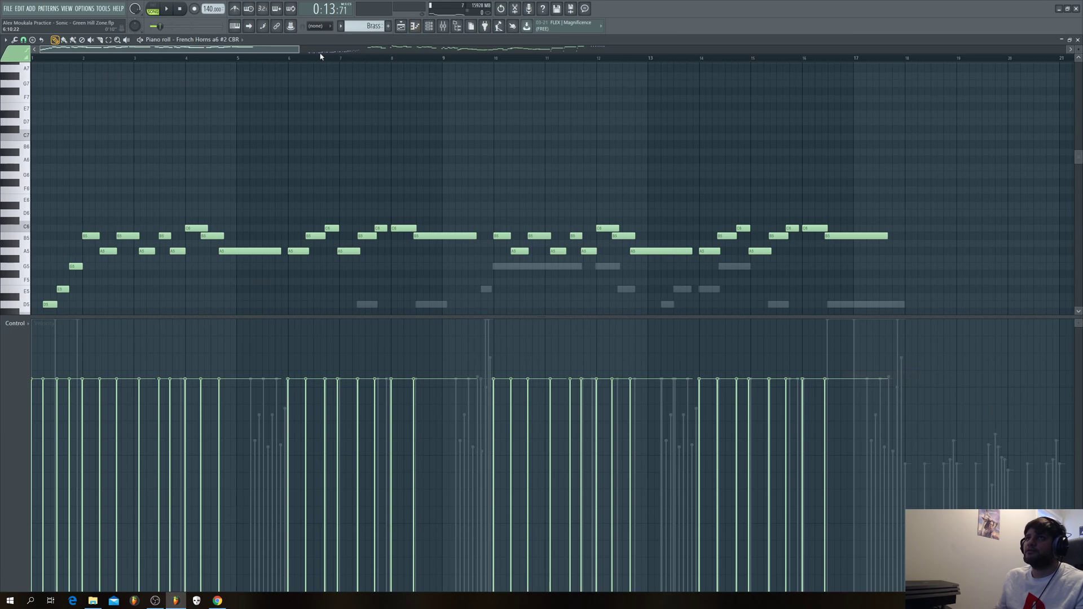
left_click_drag(298, 49, 689, 49)
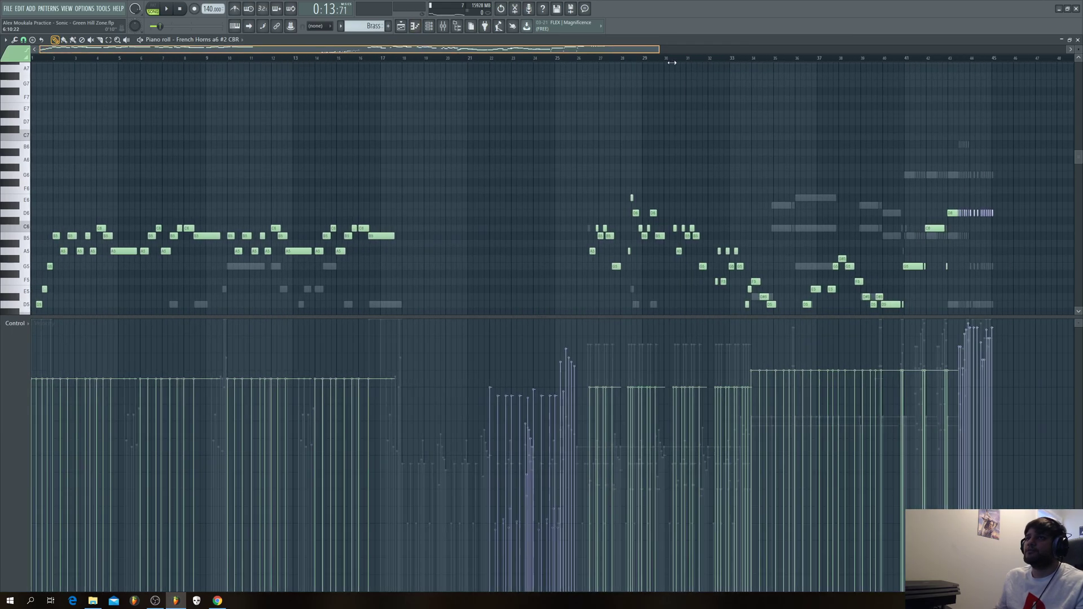
Step: Show the French Horns a6 #2 CBR Expression events in the piano roll, view them enlarged, and restore the smaller window
left_click(1069, 40)
right_click(167, 152)
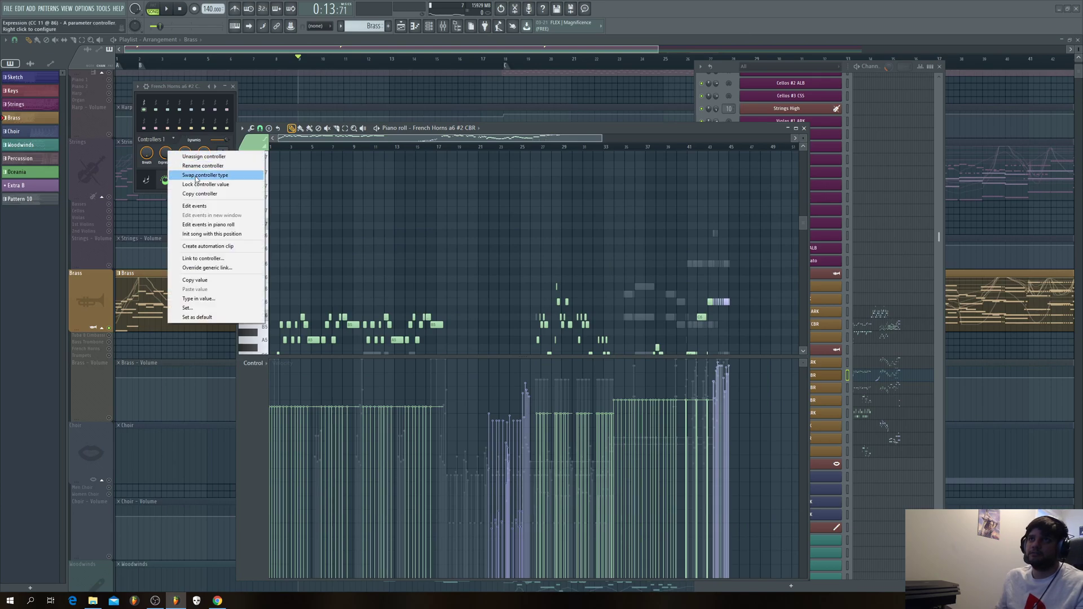
left_click(218, 225)
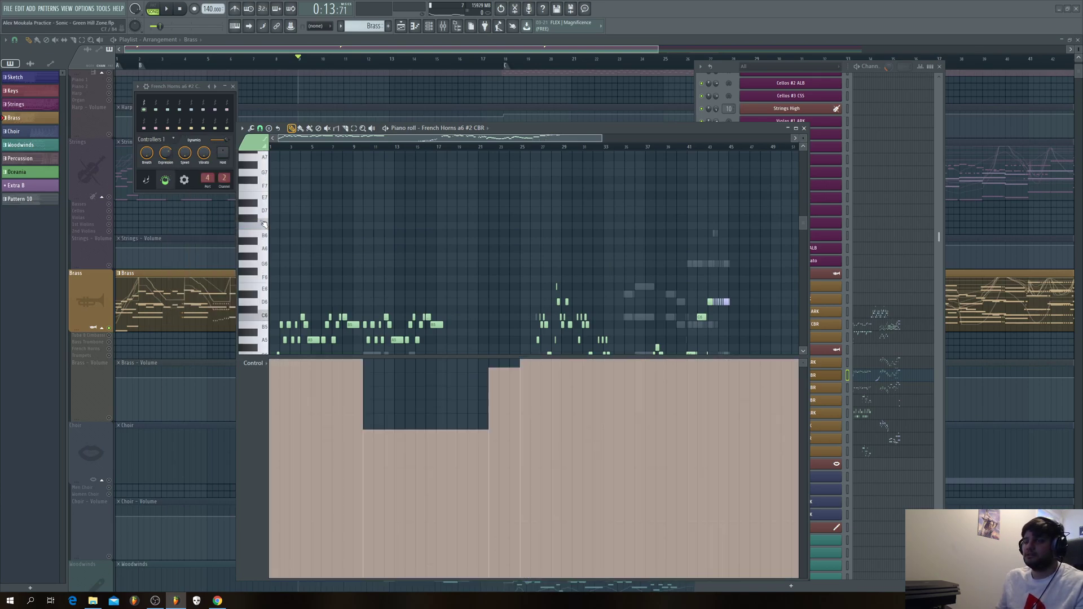
left_click(797, 129)
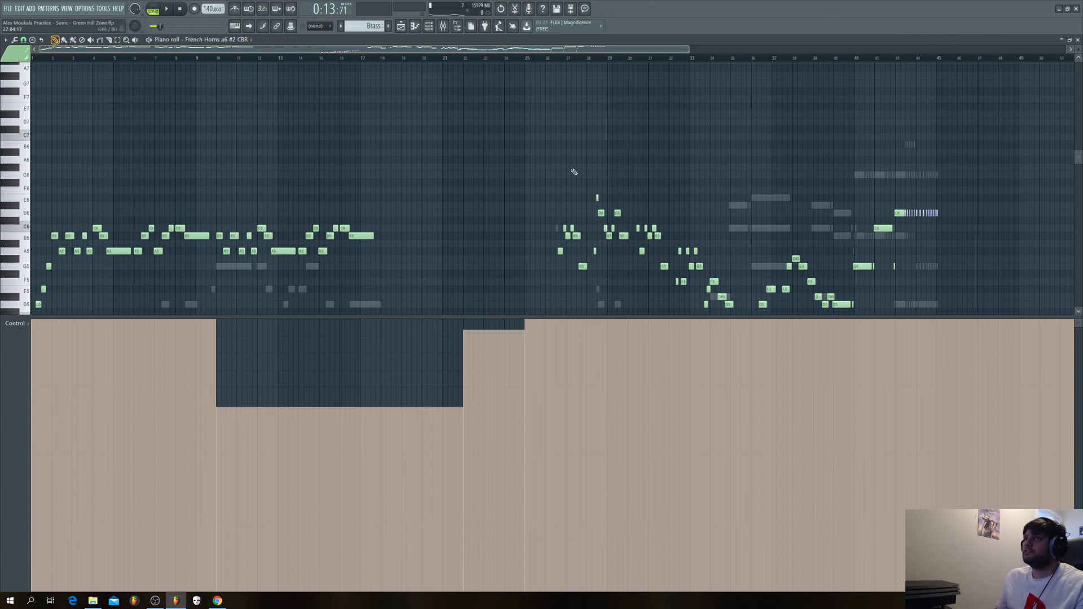
left_click(1070, 41)
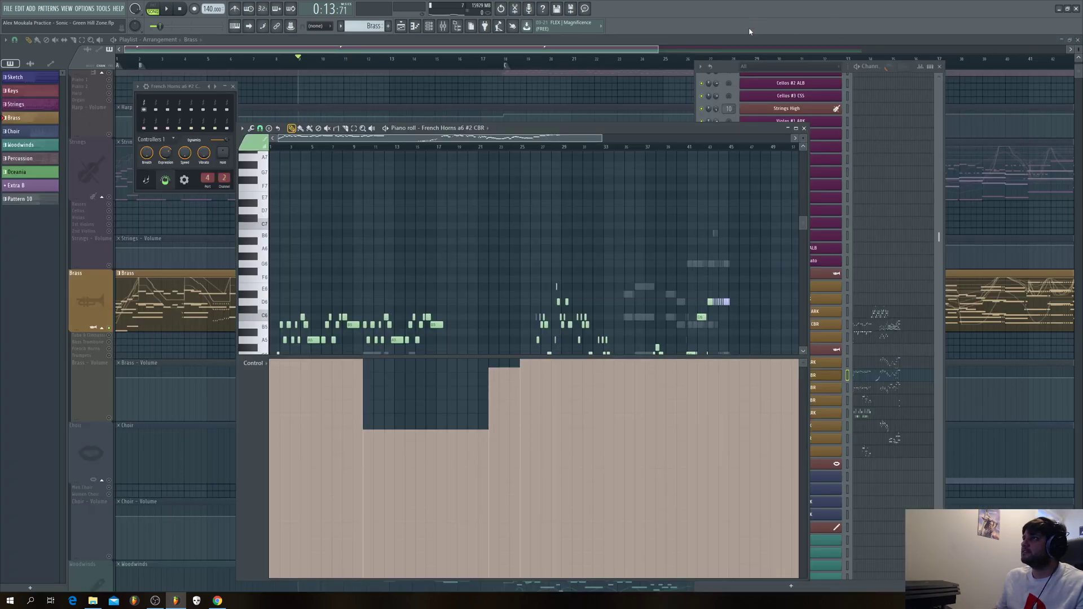
Step: Solo the French Horns a6 #2 CBR channel and play it from the start of the song in the maximized piano roll
right_click(704, 376)
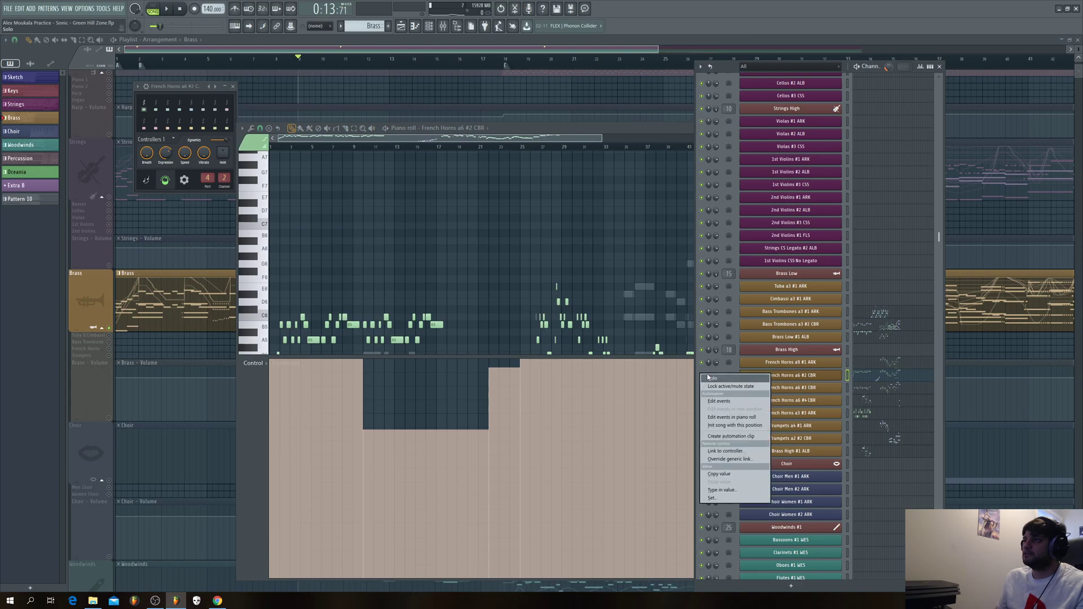
left_click(390, 214)
left_click(282, 142)
key("space")
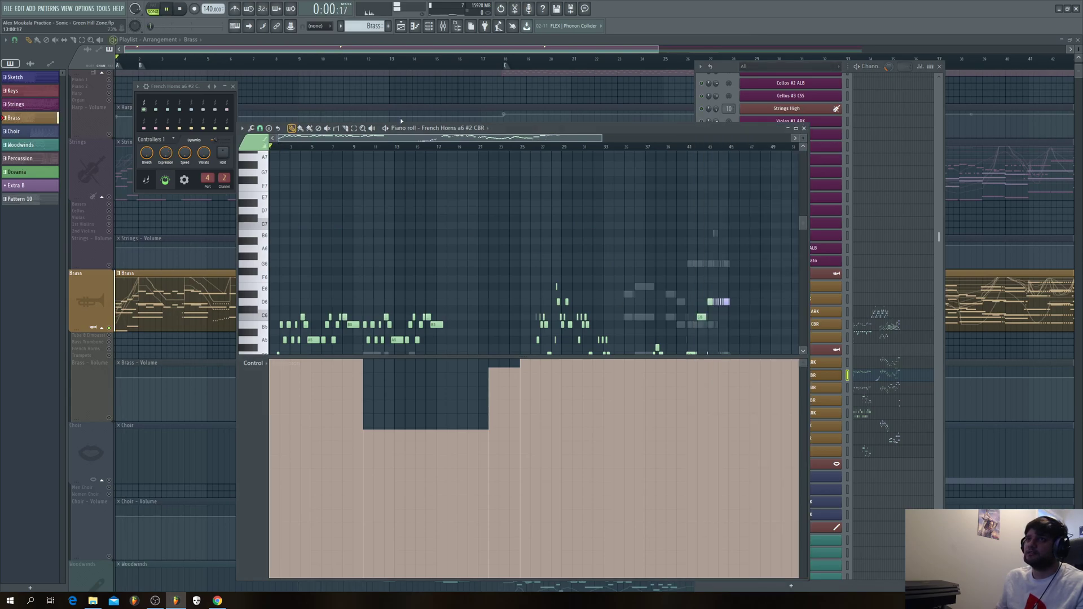
double_click(739, 127)
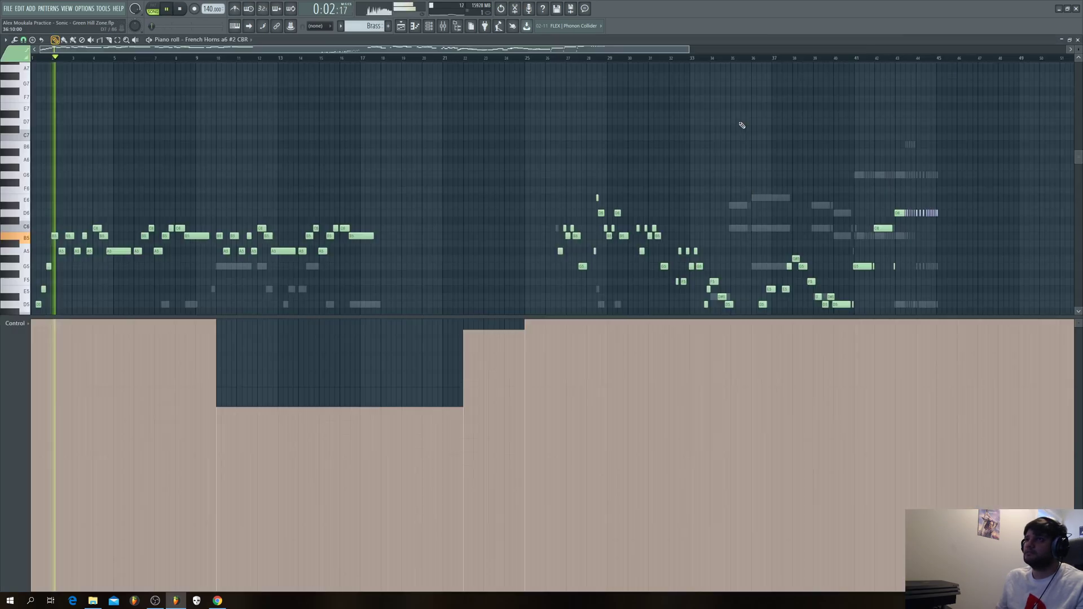
Step: Continue playing the soloed French Horns a6 #2 CBR from within bar 7, return to the channel rack, and stop playback
left_click(168, 59)
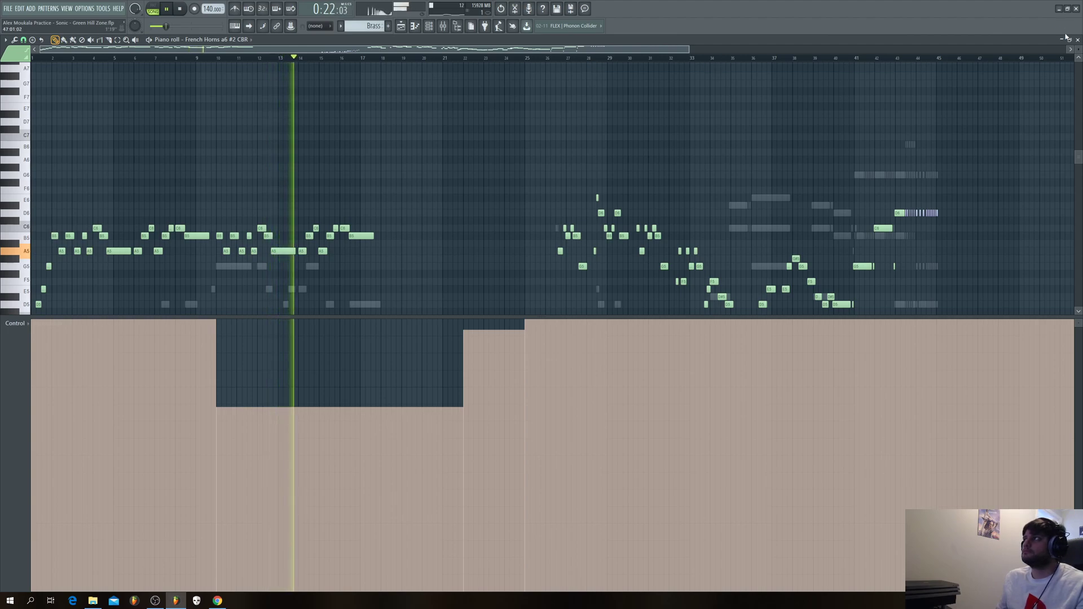
key("F7")
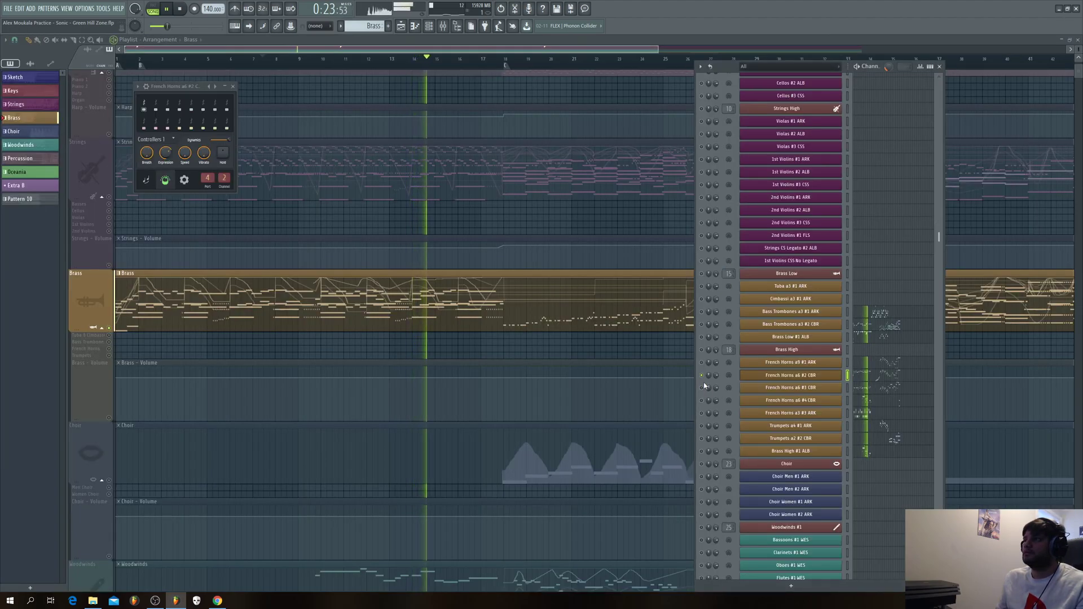
key("space")
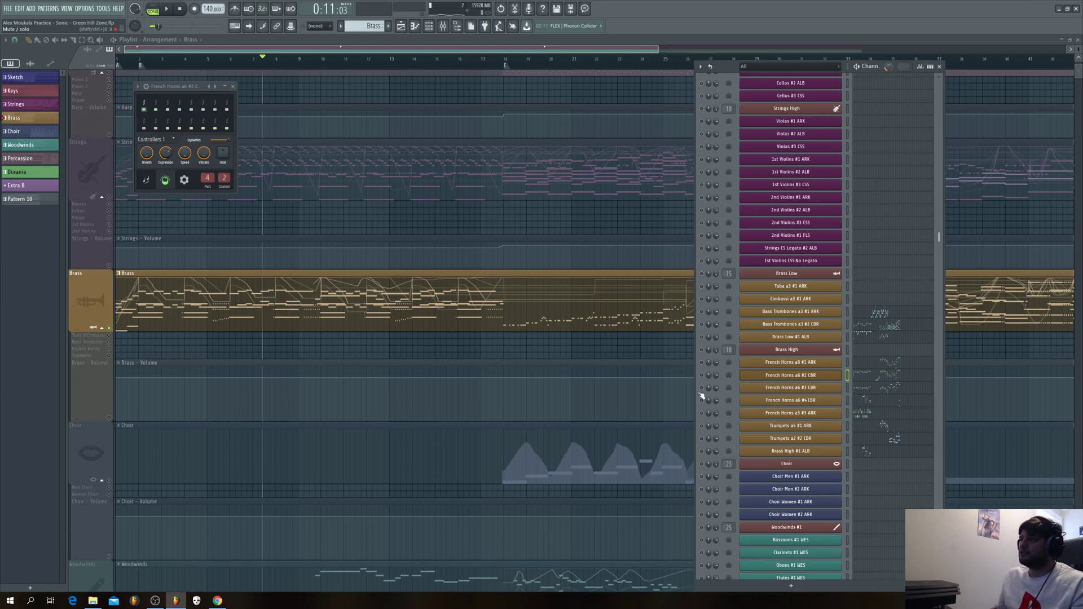
Step: Solo the French Horns a6 #3 CBR channel, examine its notes up to about bar 18 enlarged in the piano roll, and close the editor
right_click(841, 388)
left_click(859, 391)
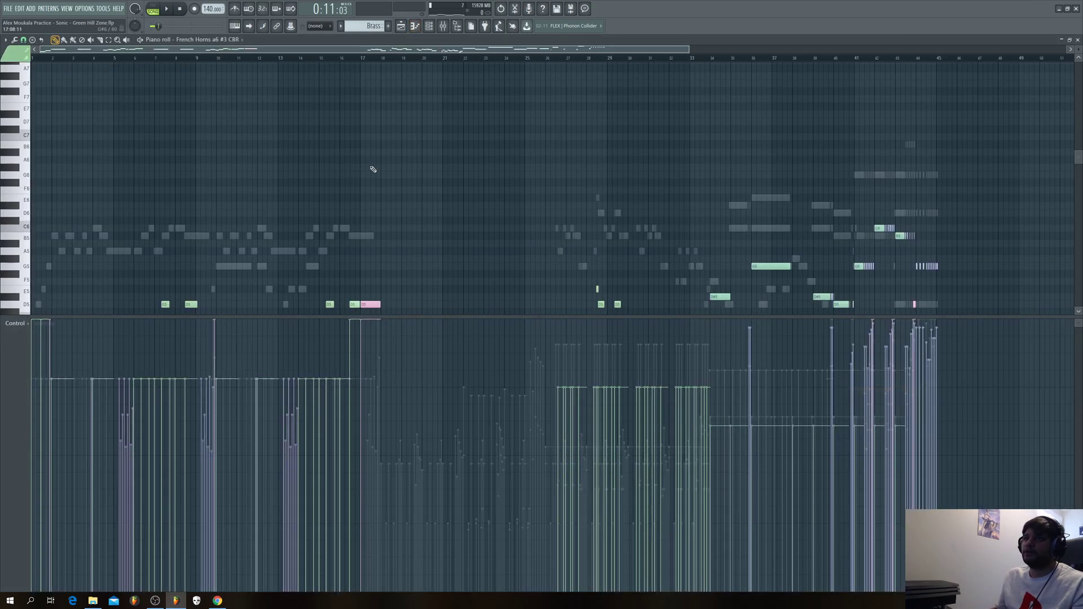
scroll(240, 141, "down", 3)
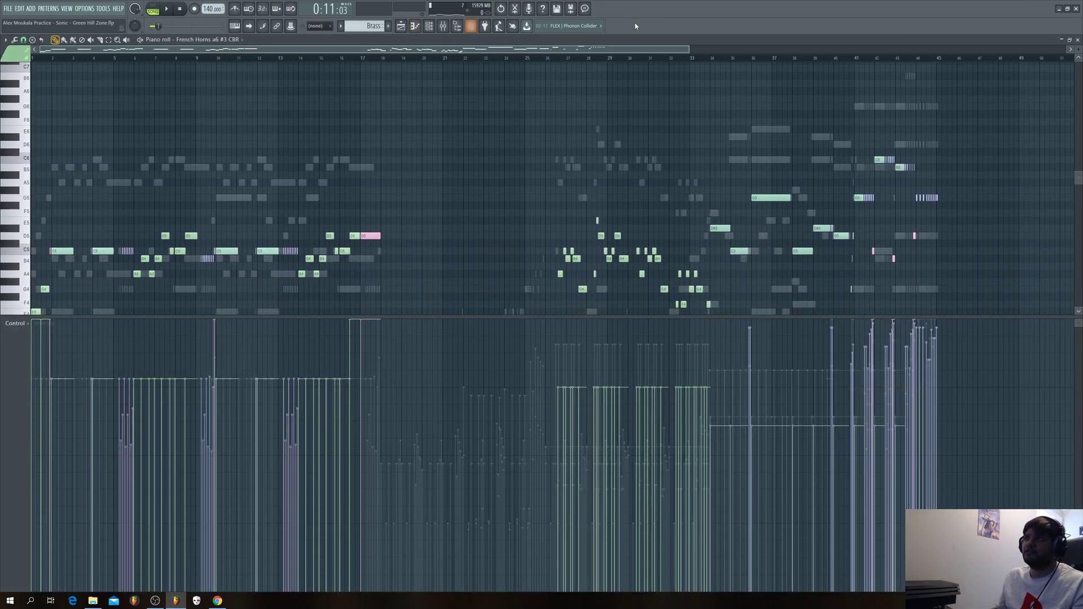
left_click_drag(687, 52, 378, 57)
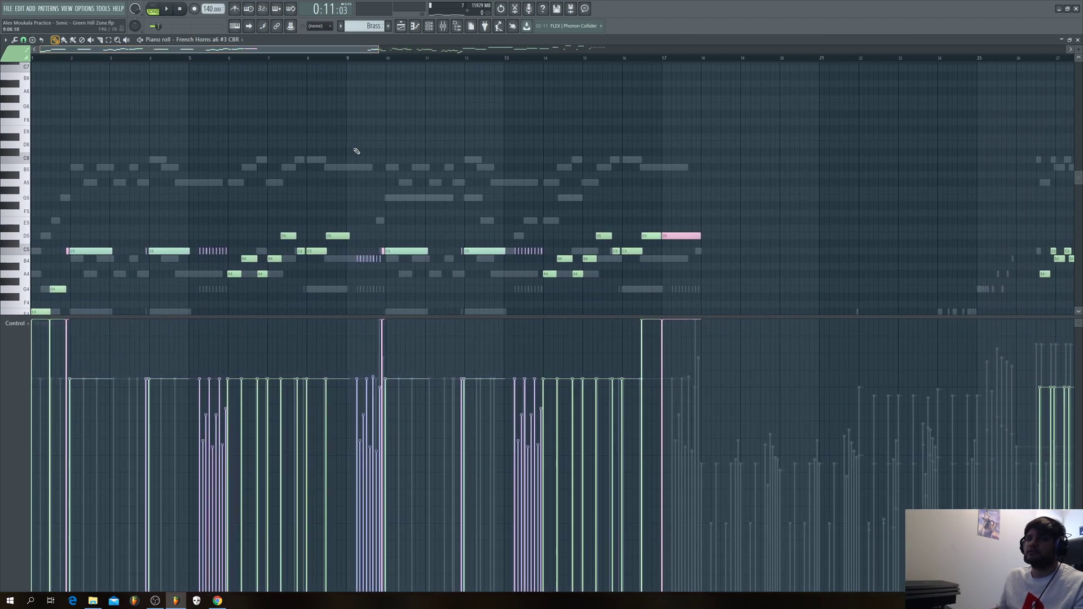
scroll(326, 217, "up", 1)
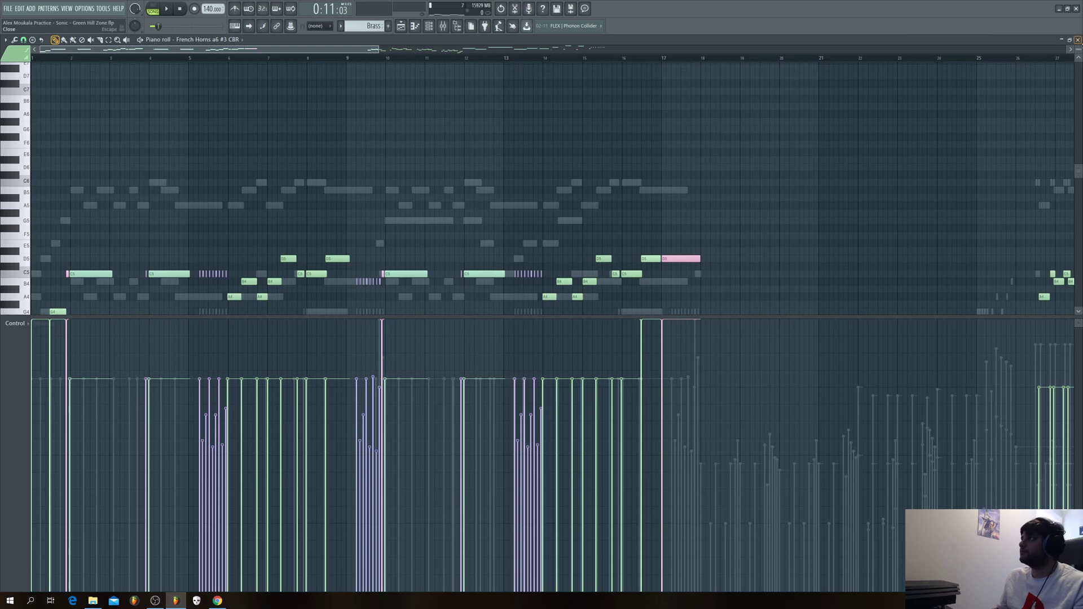
key("F5")
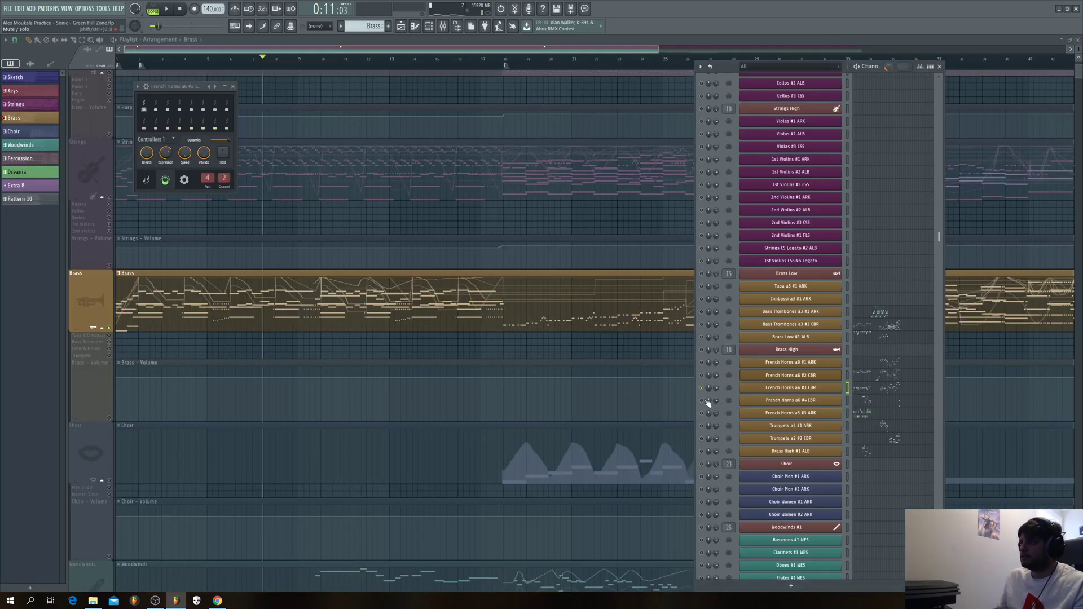
Step: Solo French Horns a6 #4 CBR, play it in the piano roll from late in bar 9, enlarge its phrase, and stop playback
right_click(793, 405)
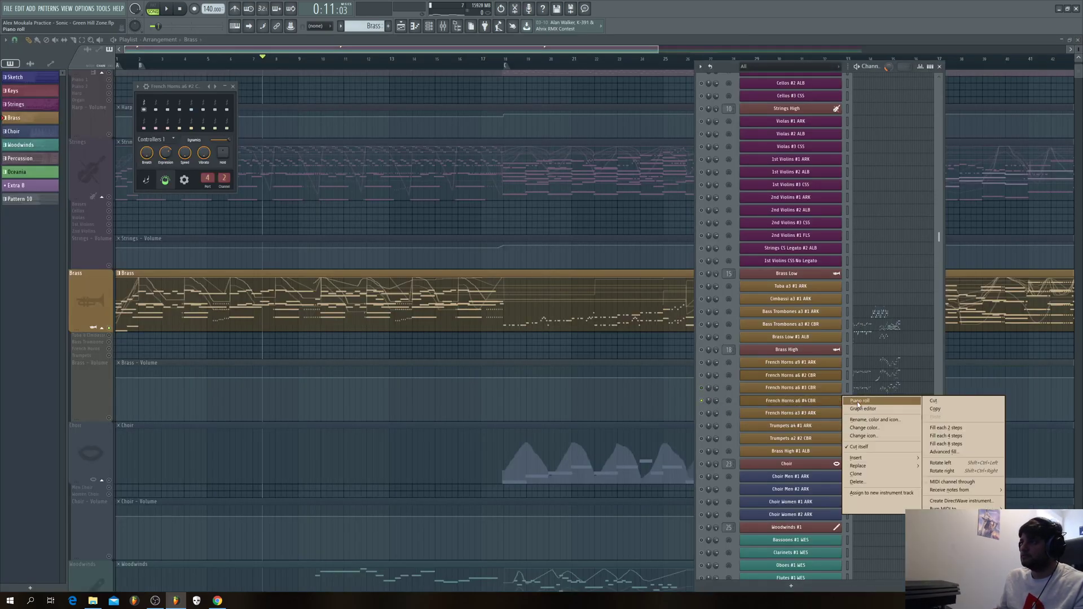
left_click(863, 402)
scroll(394, 124, "up", 1)
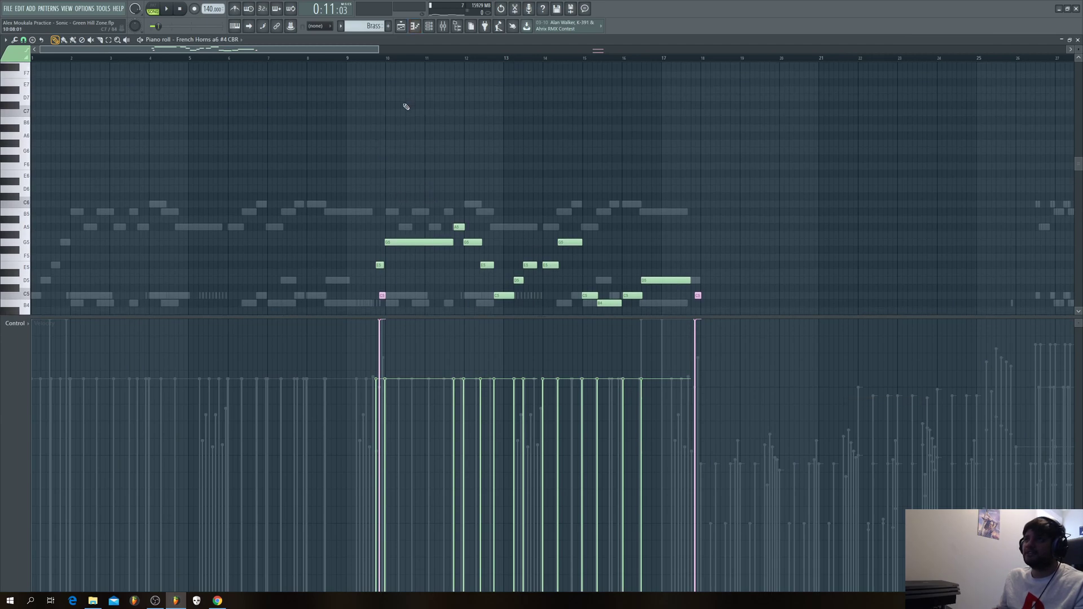
scroll(389, 124, "down", 3)
left_click(374, 57)
key("space")
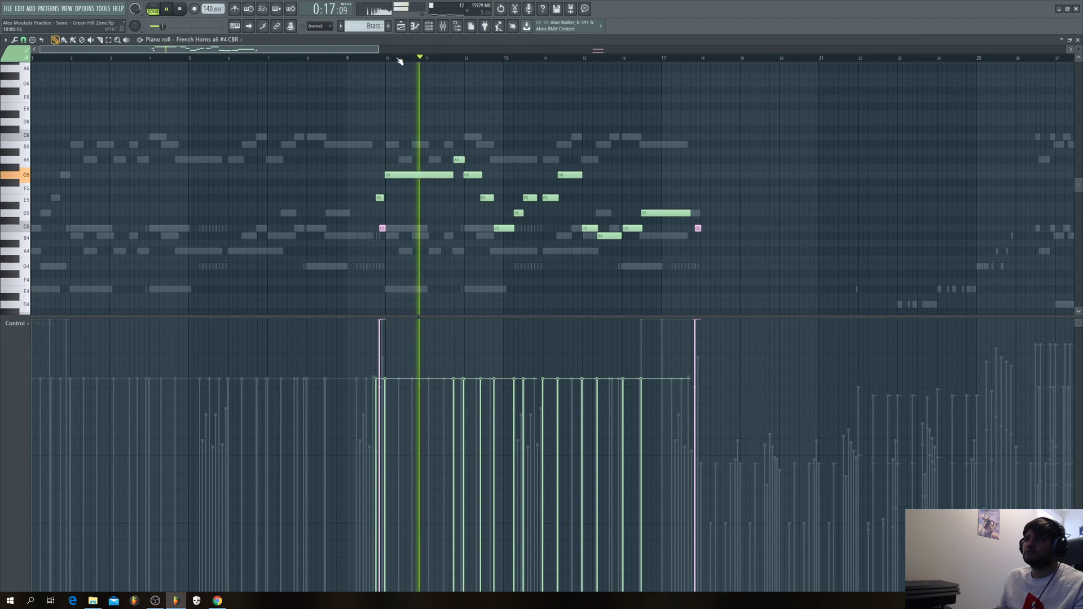
scroll(468, 65, "right", 6)
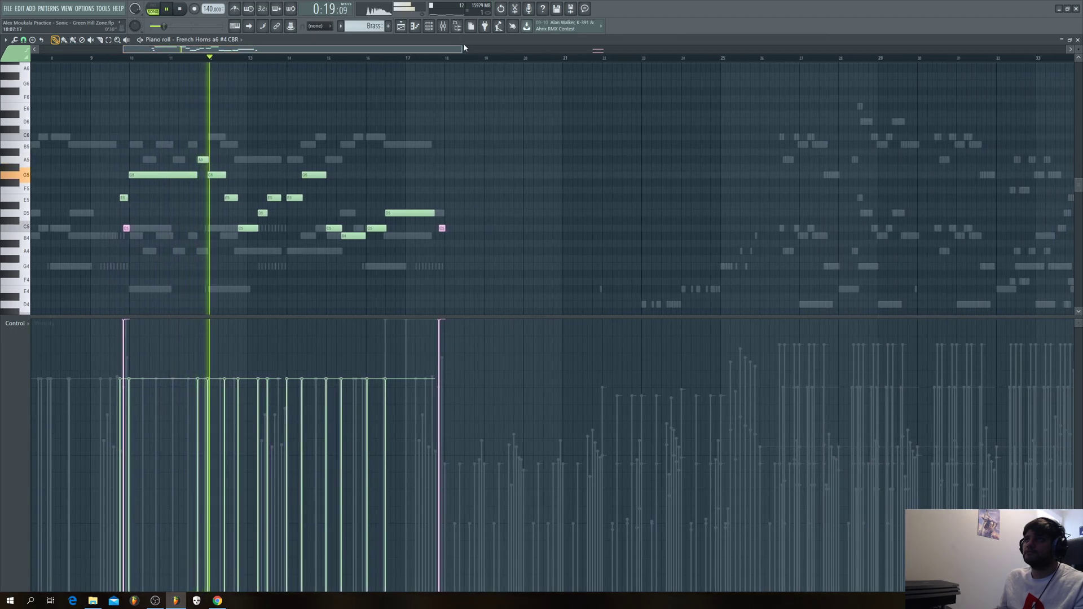
left_click_drag(462, 50, 269, 34)
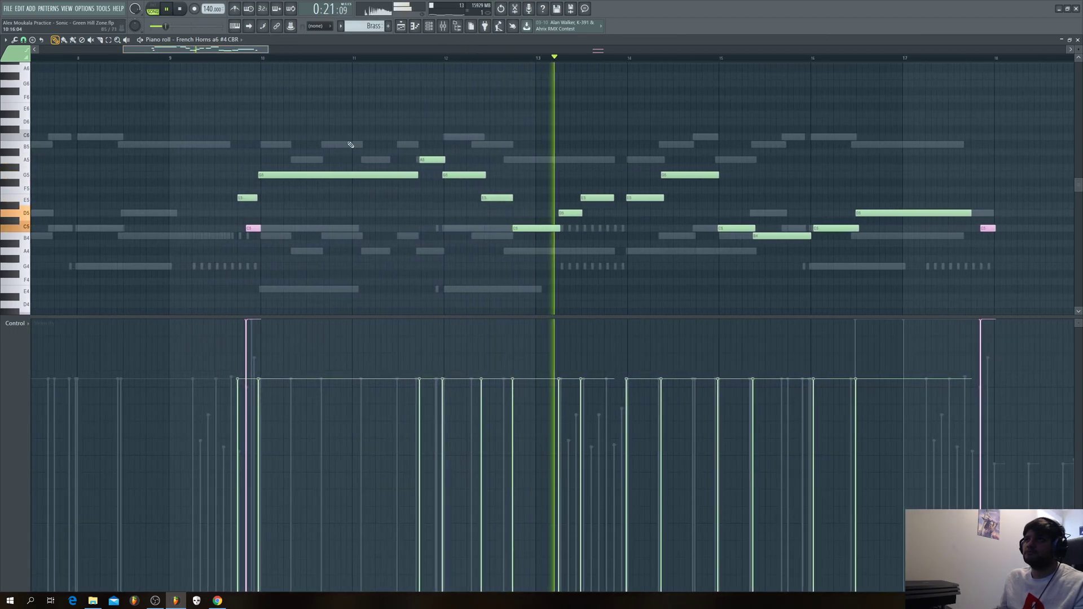
key("space")
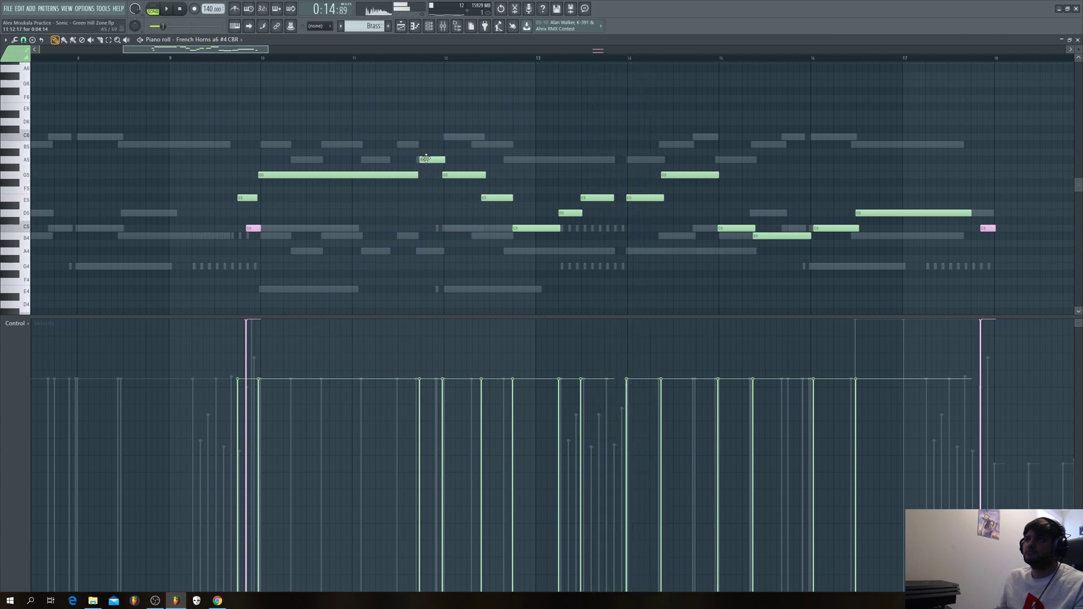
Step: Examine the French Horns a6 #4 CBR phrase, highlight its highest note at the end of bar 11, and close the piano roll
scroll(205, 72, "up", 3)
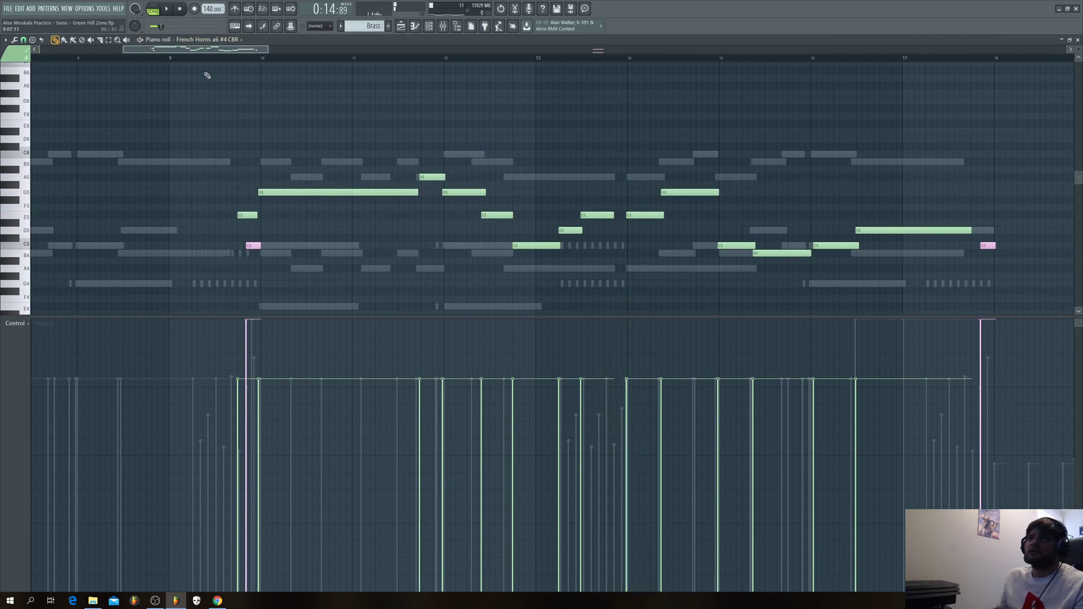
scroll(230, 76, "up", 3)
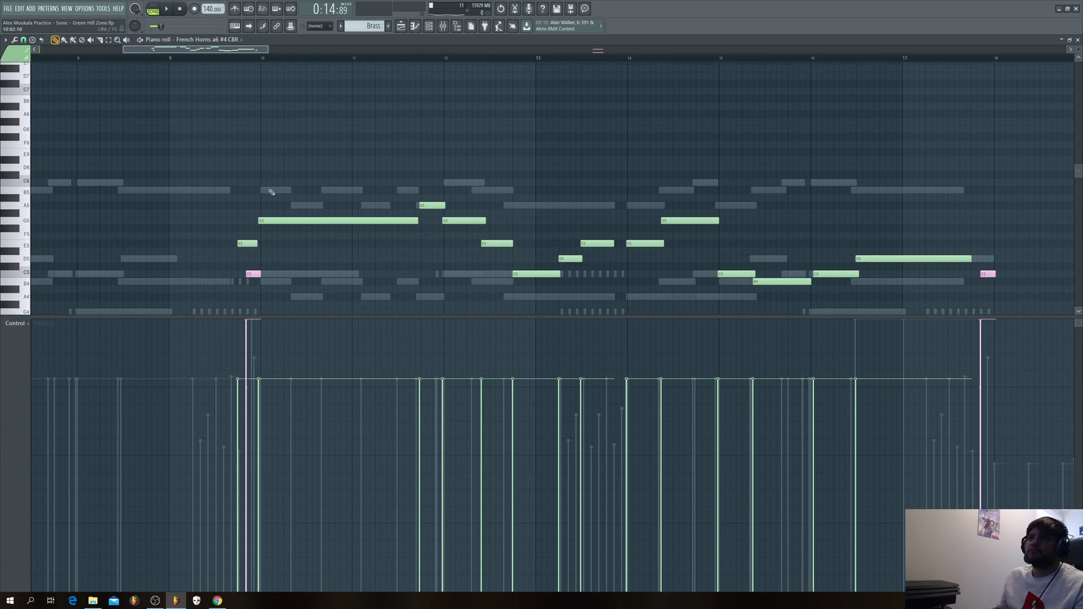
scroll(241, 142, "down", 3)
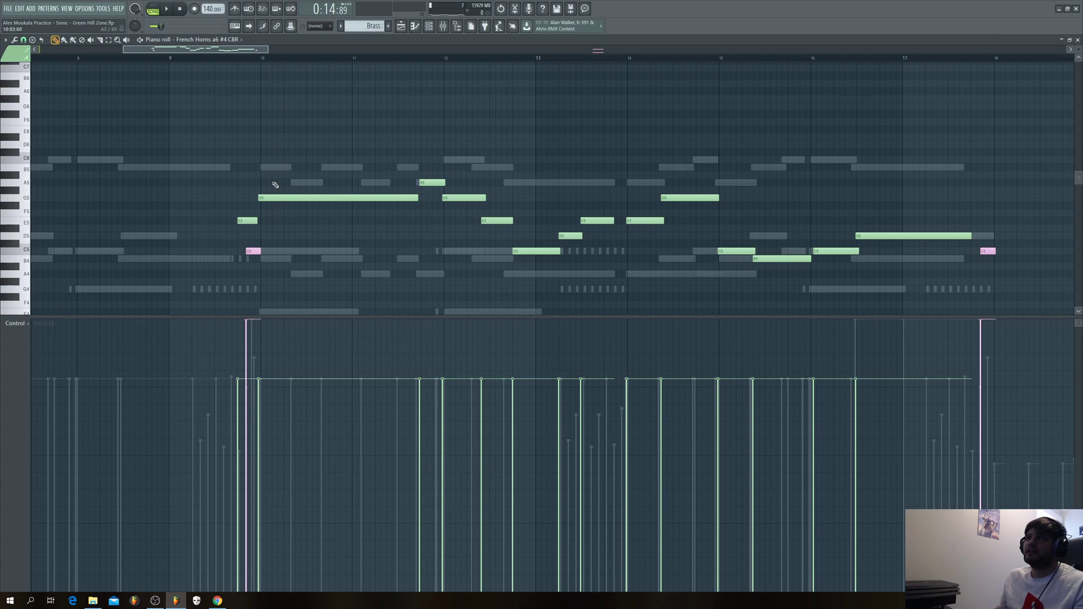
scroll(275, 185, "up", 3)
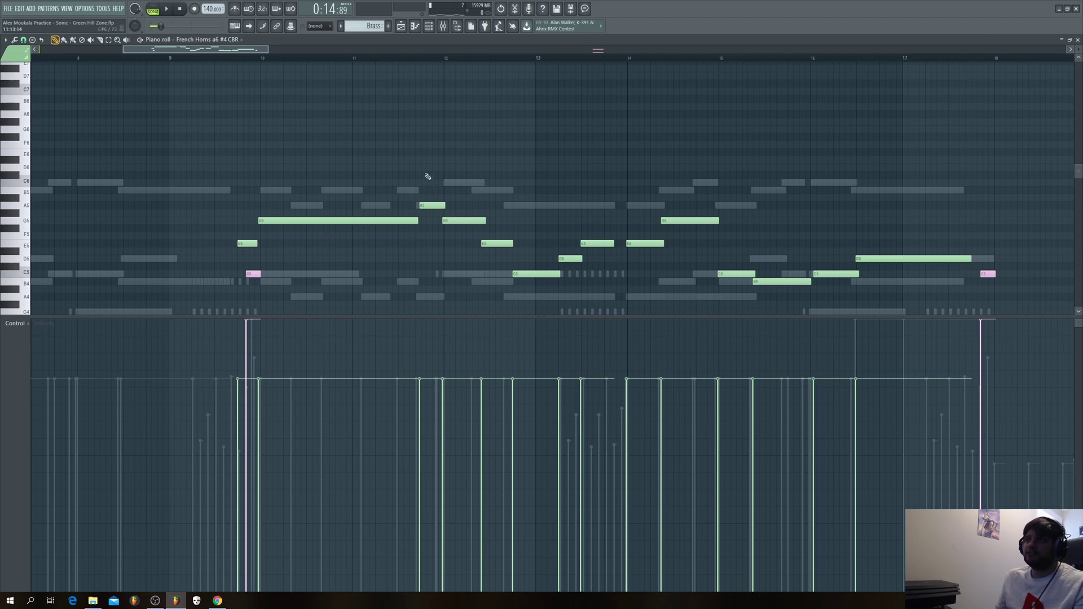
left_click_drag(439, 192, 439, 210)
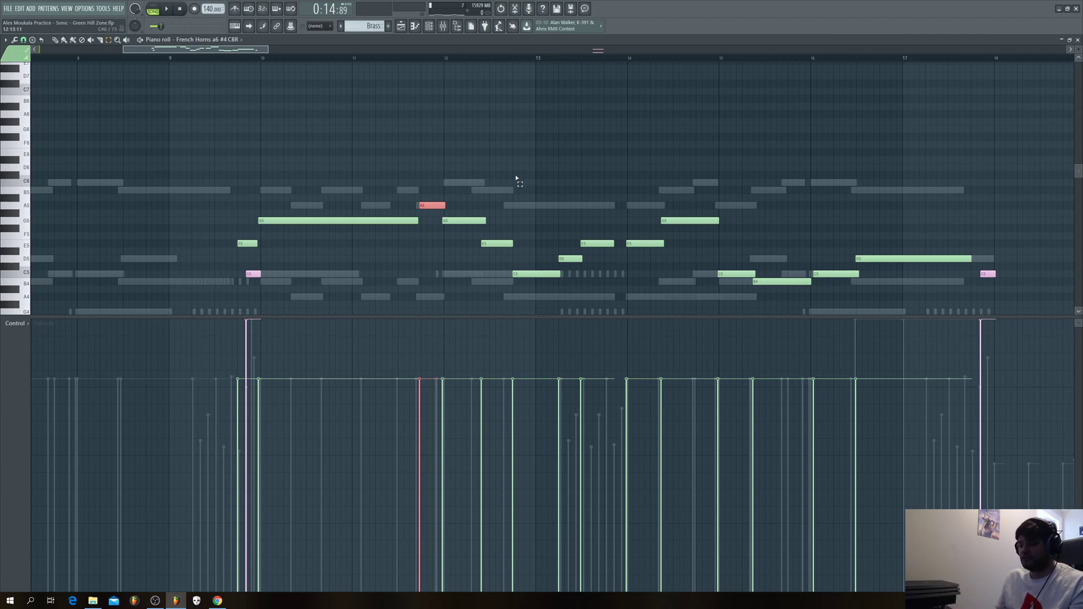
left_click(559, 163)
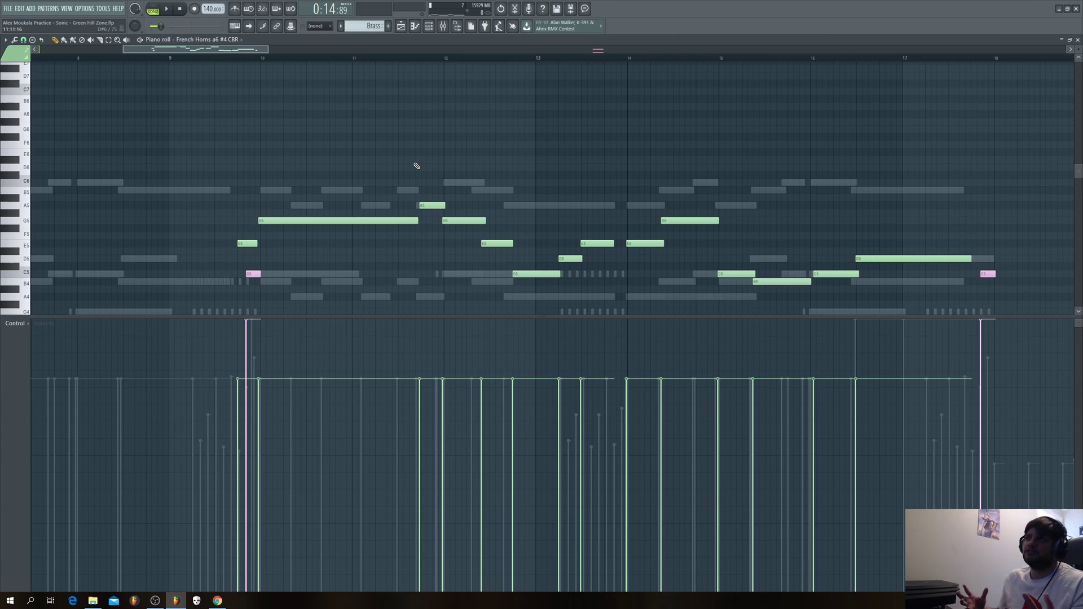
scroll(274, 77, "up", 1)
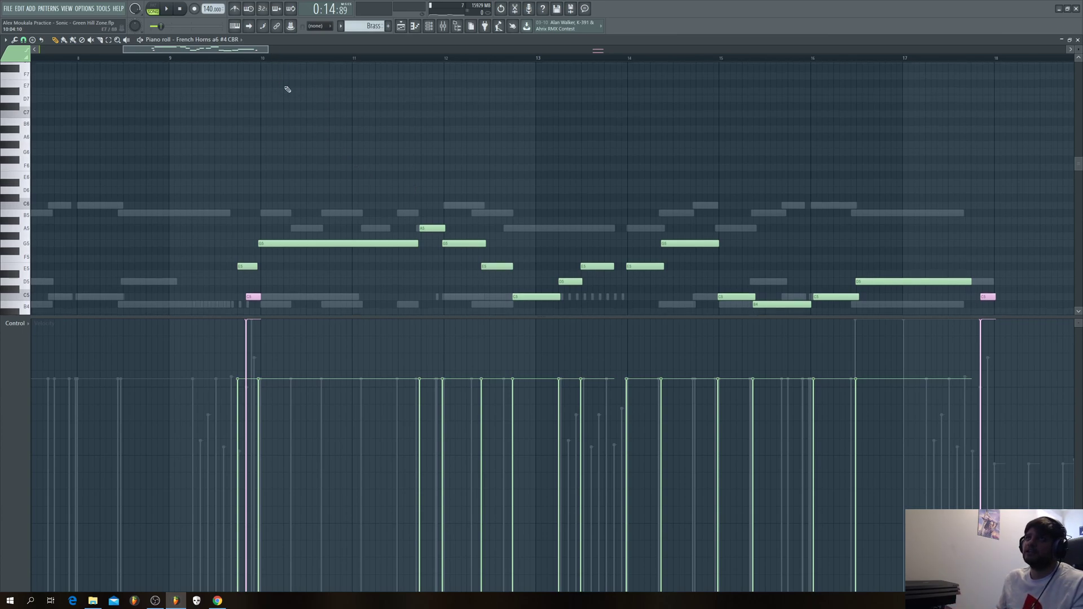
scroll(288, 85, "down", 3)
left_click_drag(268, 50, 501, 54)
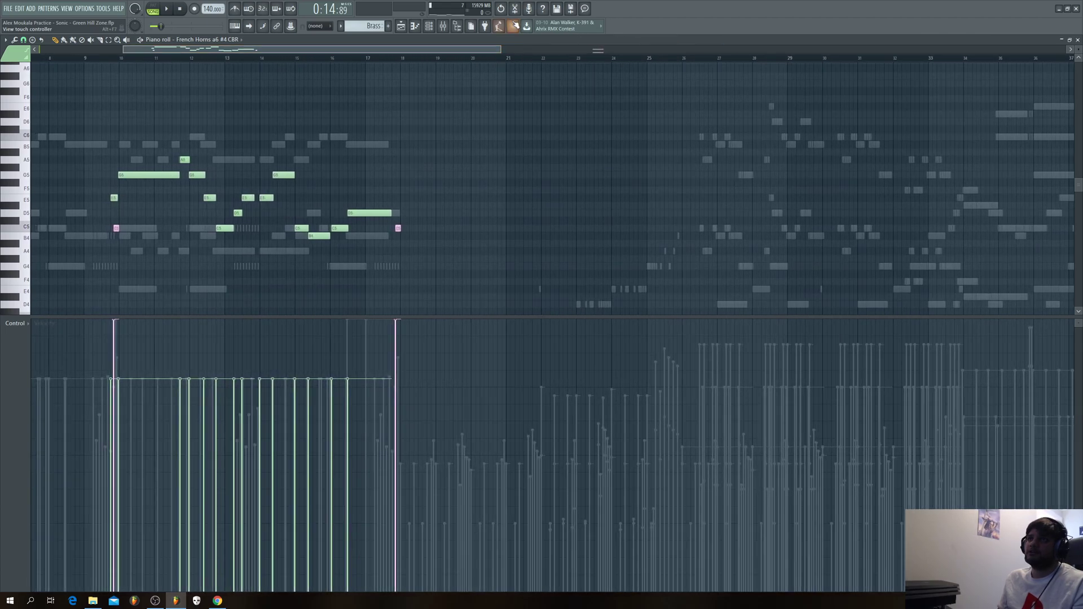
left_click(1077, 41)
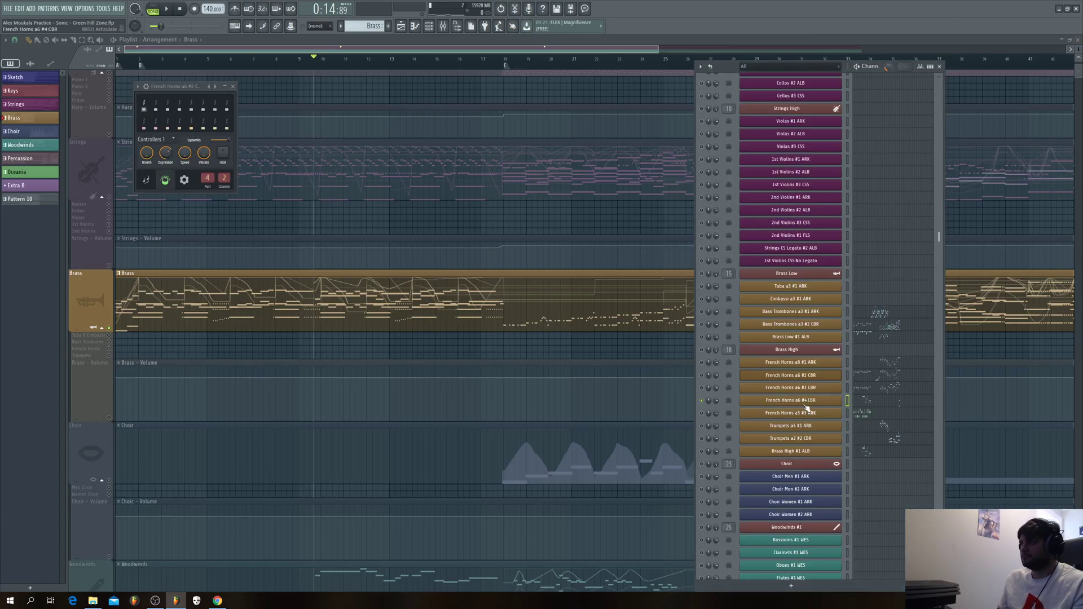
Step: Close the channel rack and plugin windows and survey the Brass, Choir and Woodwinds tracks in the playlist
scroll(806, 410, "down", 3)
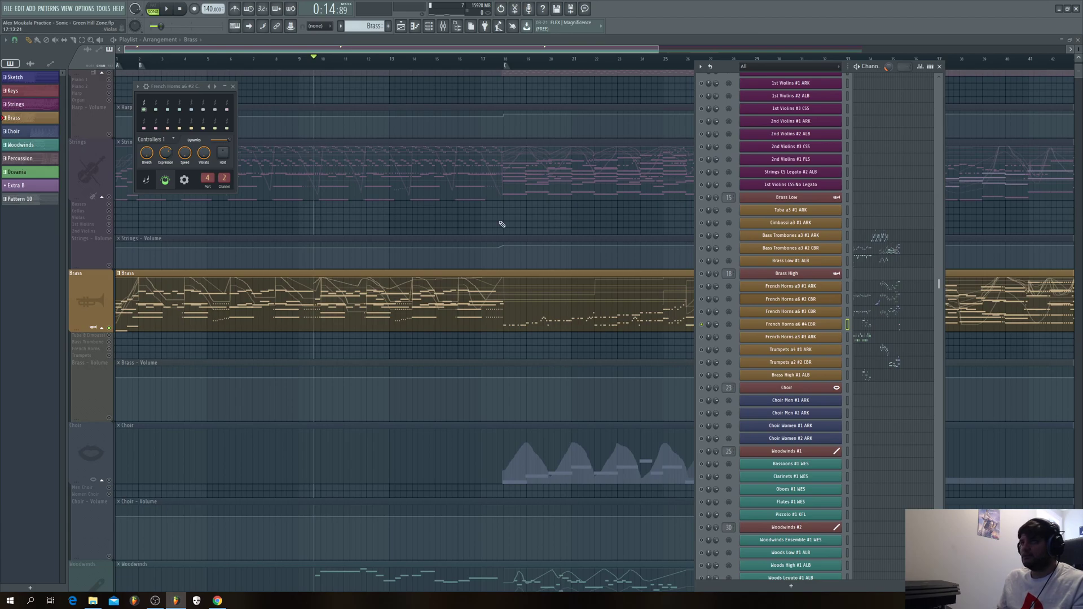
key("F12")
scroll(440, 186, "down", 5)
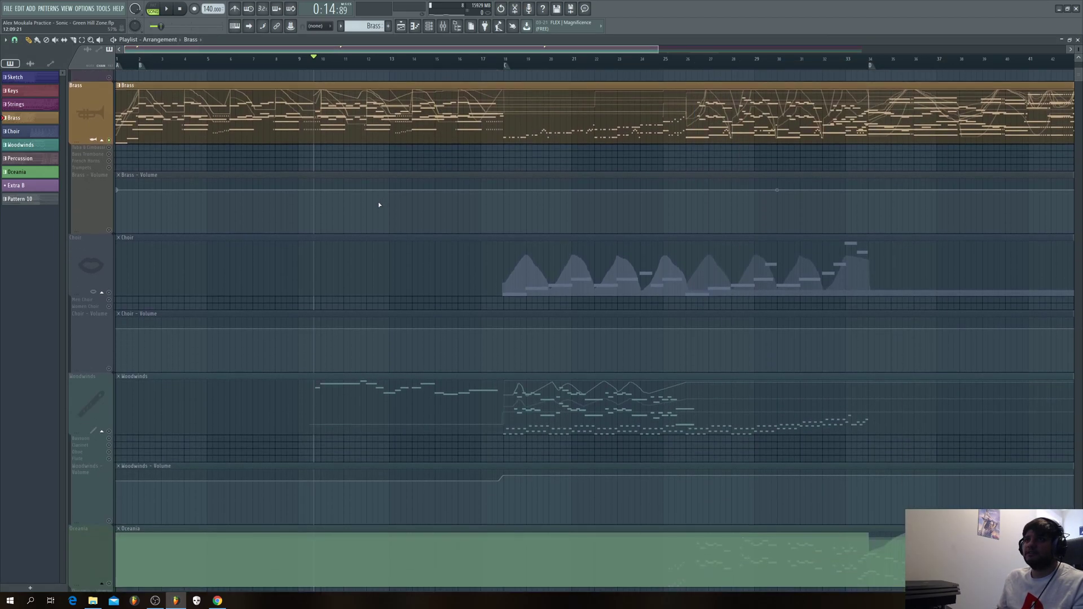
scroll(372, 209, "down", 3)
scroll(372, 208, "up", 4)
scroll(372, 209, "down", 6)
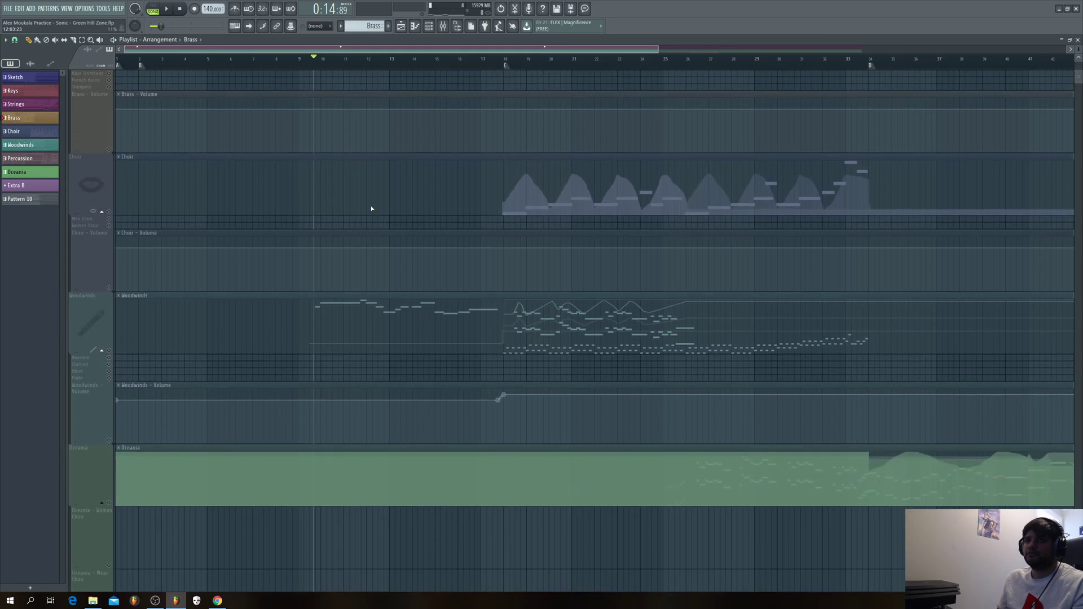
scroll(371, 209, "up", 5)
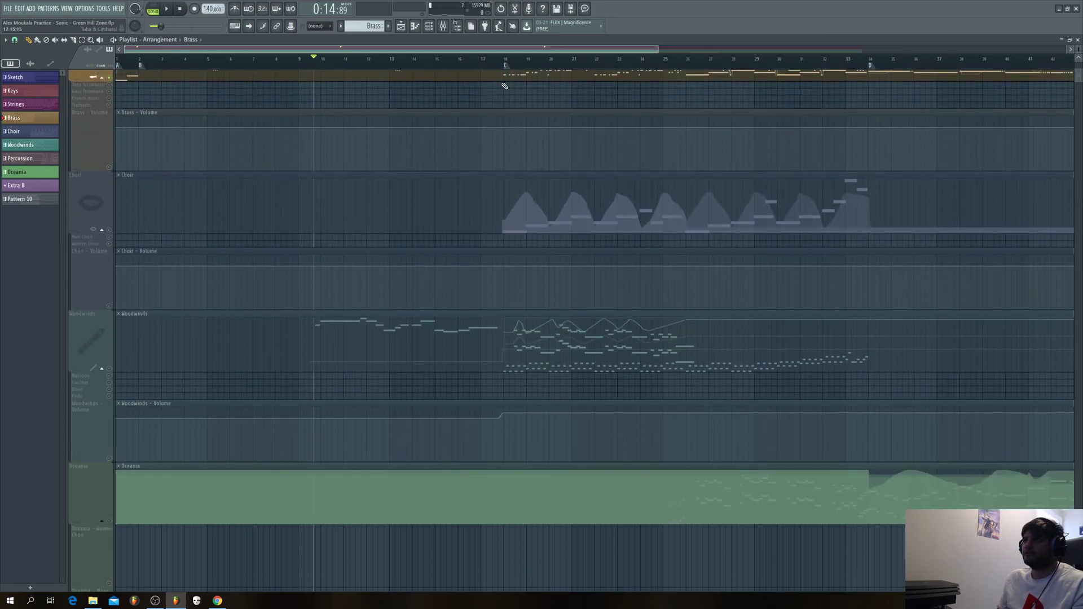
scroll(200, 350, "up", 3)
scroll(202, 351, "down", 2)
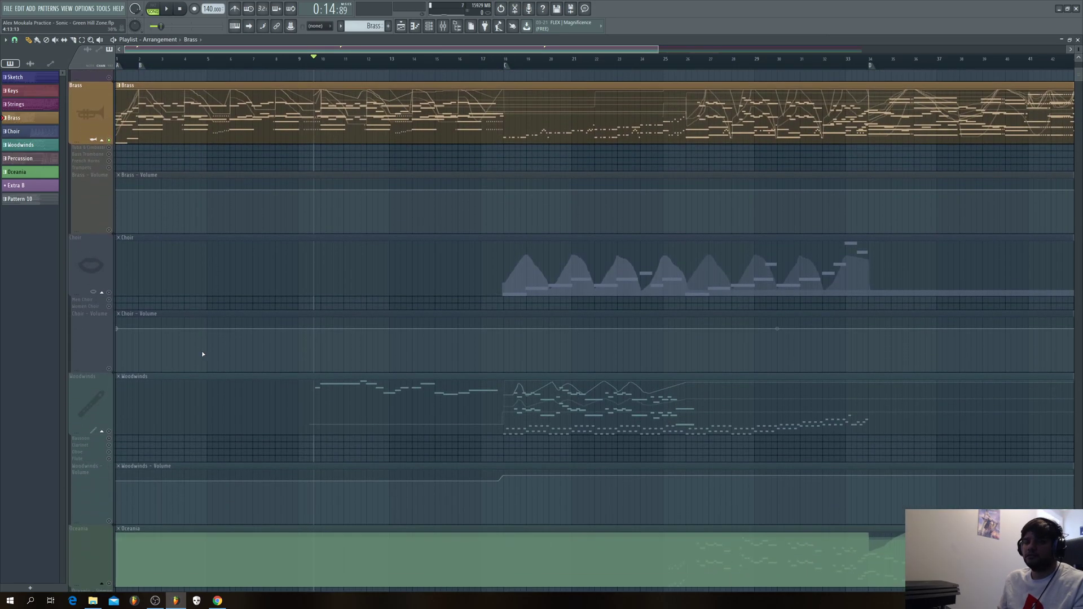
Step: Solo the Woodwinds track in the playlist and briefly audition it from late in bar 9
left_click(109, 431)
scroll(319, 177, "up", 6)
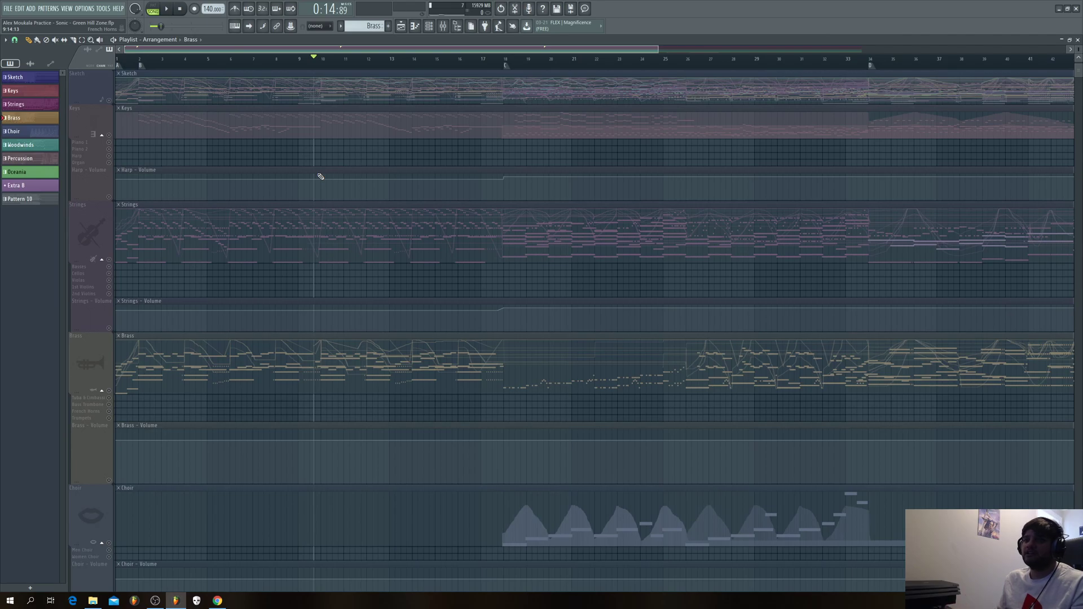
scroll(321, 177, "down", 6)
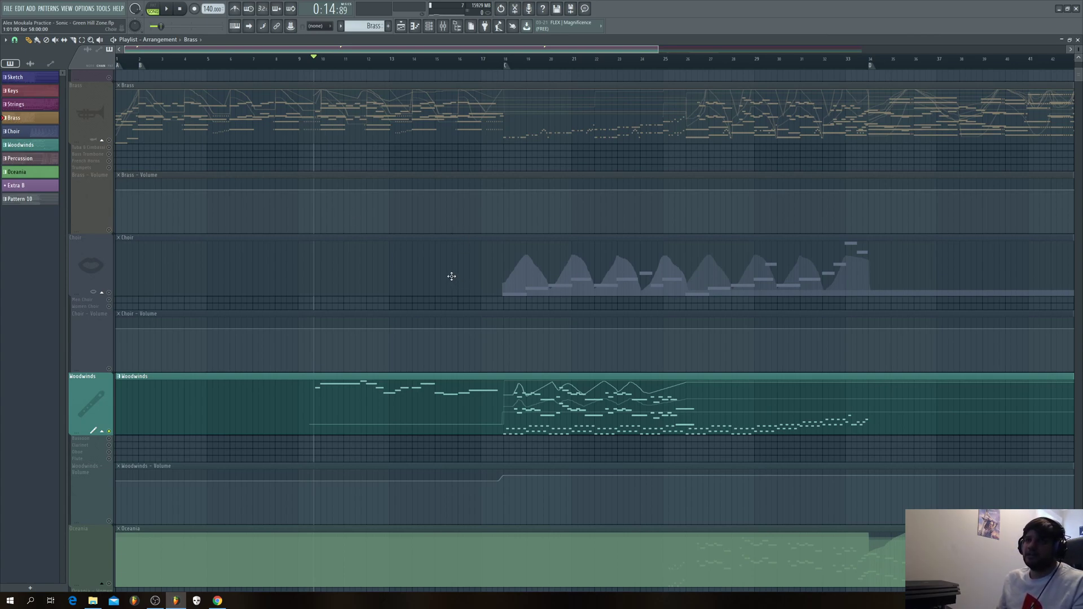
key("space")
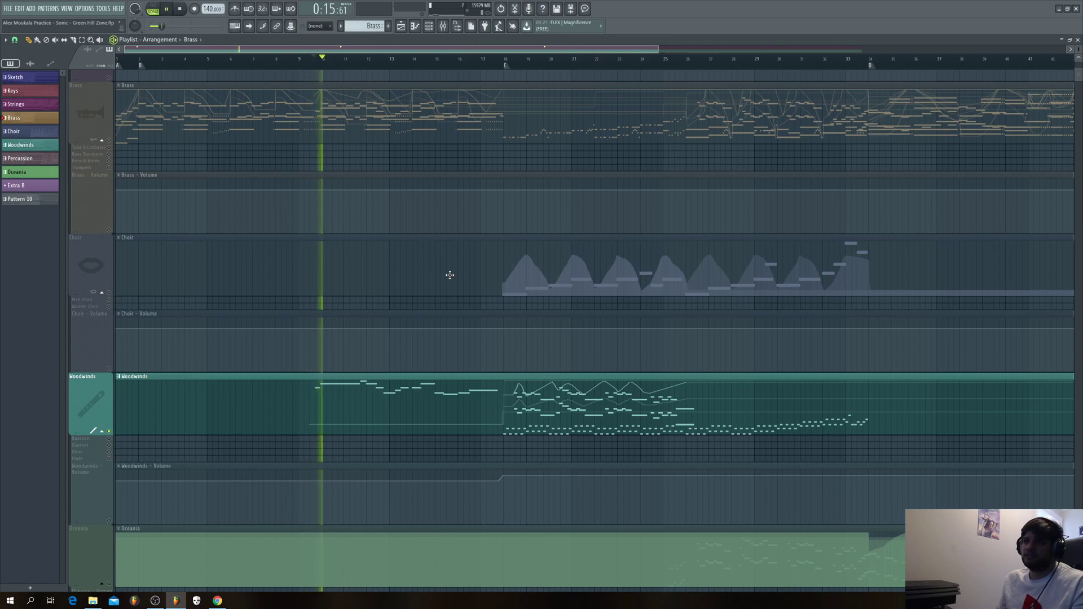
key("space")
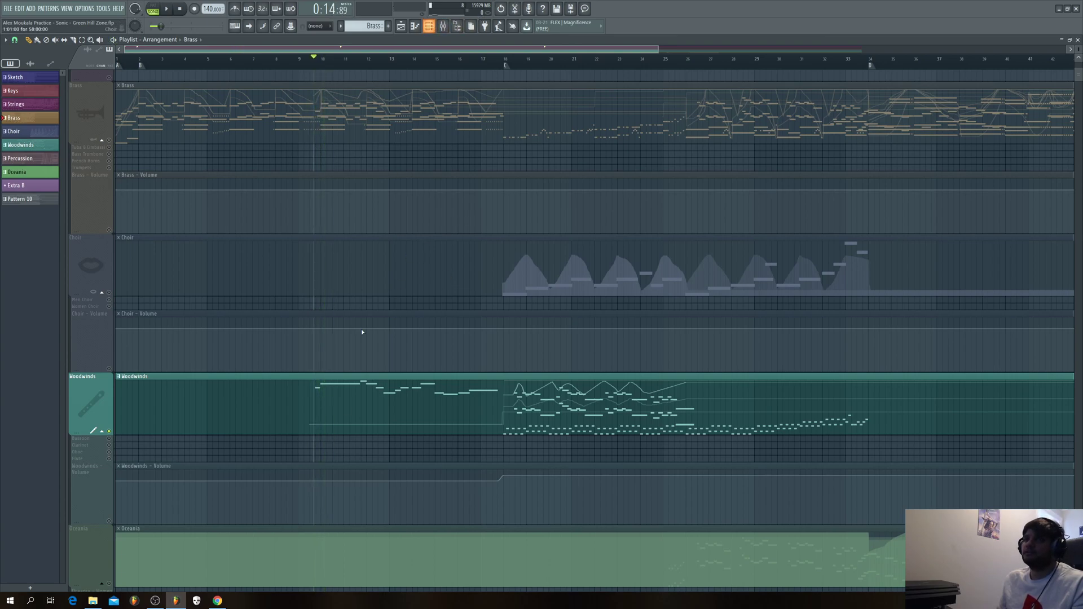
Step: Select the Woodwinds pattern, survey its channels in the channel rack alongside the Choir channels, and return to the Woodwinds clip
left_click(364, 387)
left_click(427, 28)
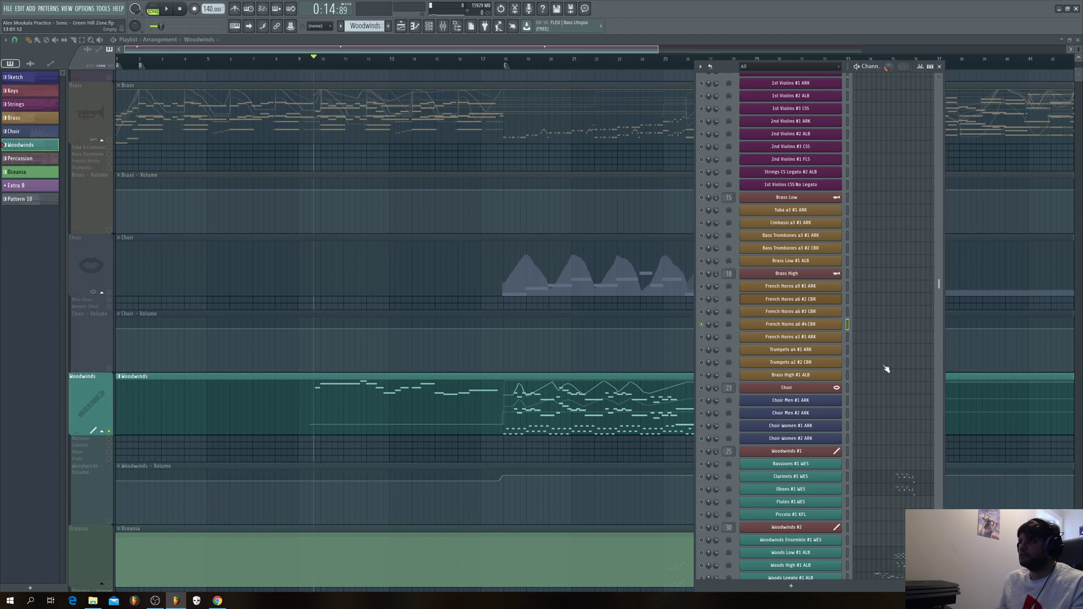
scroll(1029, 389, "down", 1)
scroll(929, 369, "down", 2)
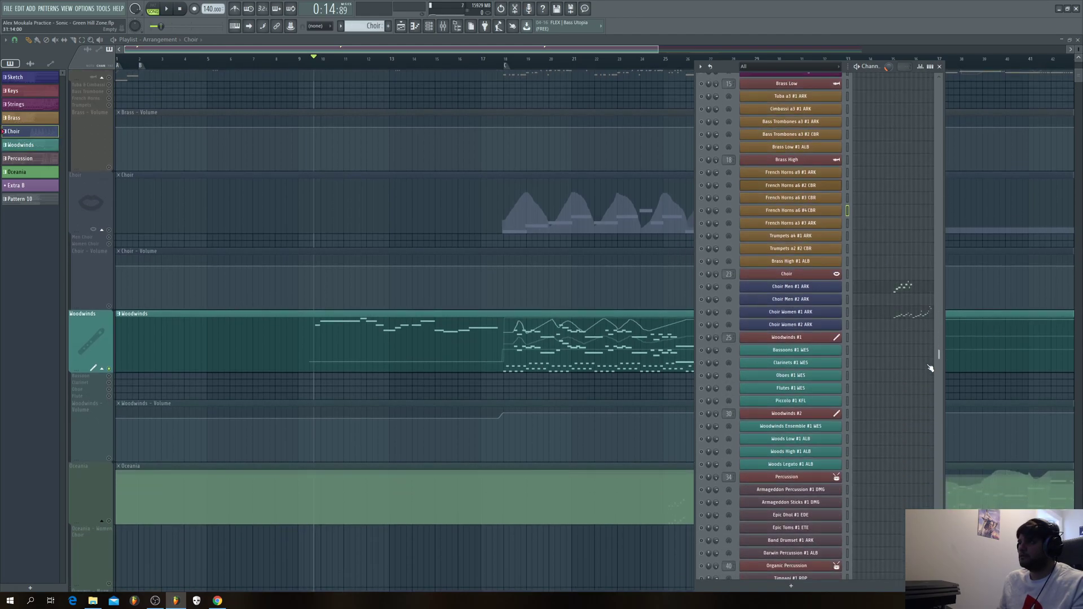
scroll(929, 368, "down", 3)
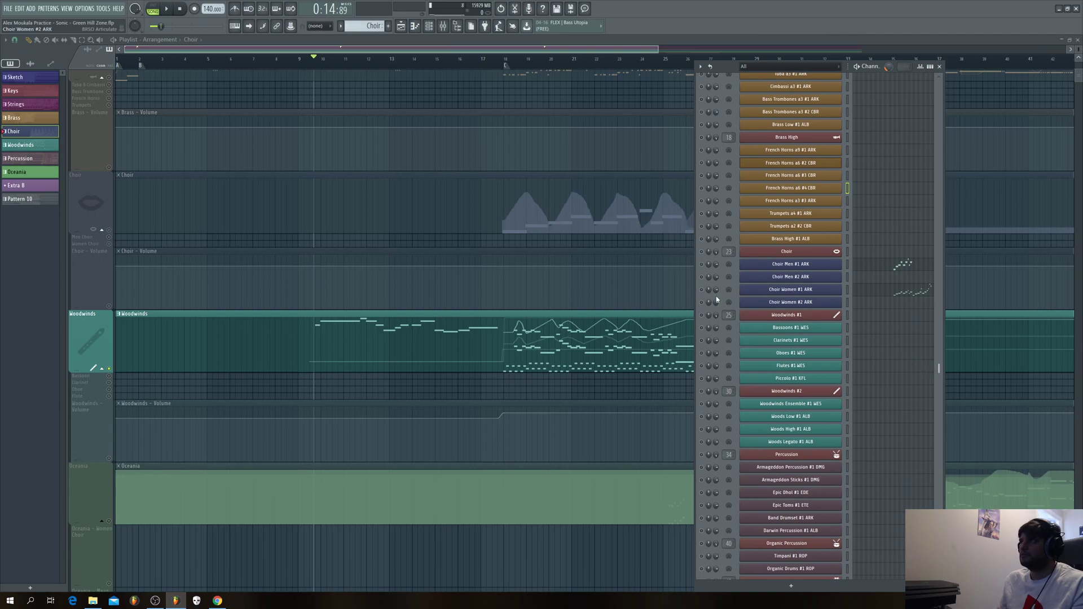
left_click(375, 343)
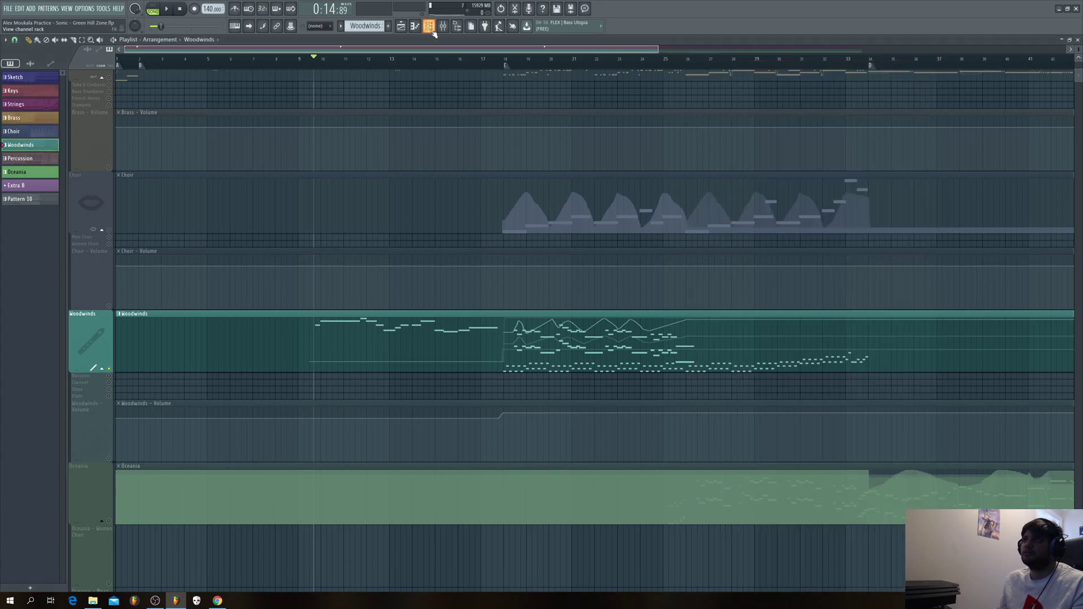
Step: Solo the Woods Legato #1 ALB channel, audition its line from late in bar 9, and stop playback
left_click(428, 26)
left_click(702, 444)
key("space")
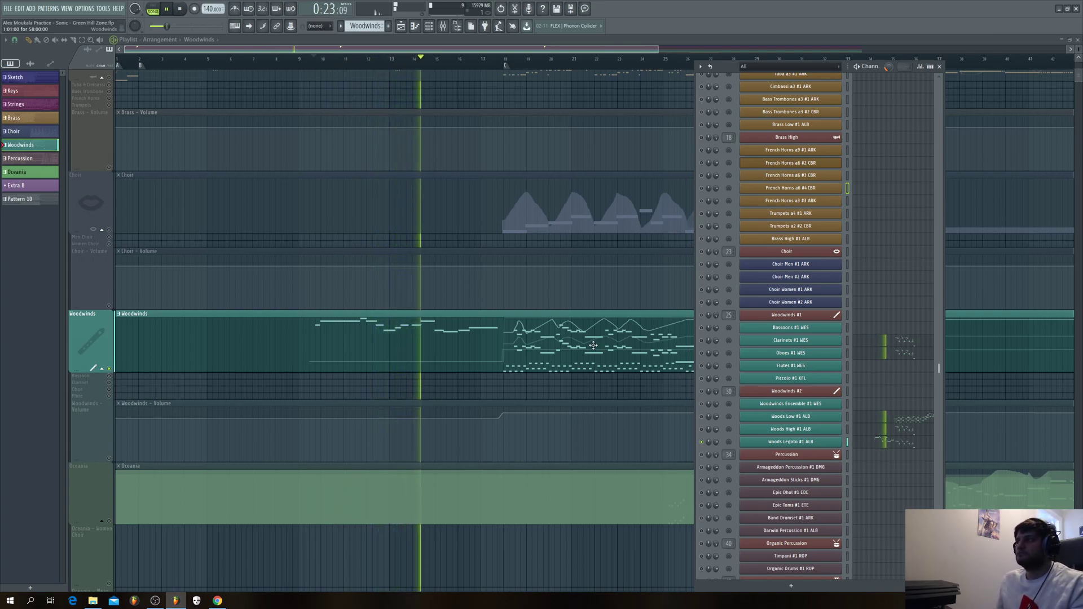
key("space")
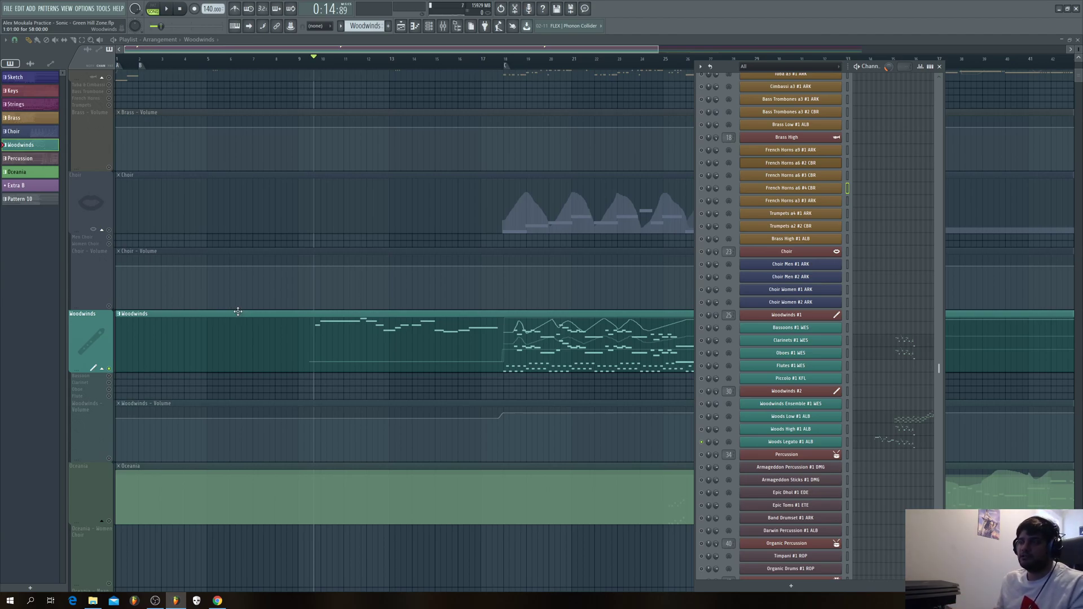
Step: Close the channel rack, solo the Keys track instead of Woodwinds, and briefly audition it from the middle of bar 5
key("F6")
scroll(71, 267, "up", 8)
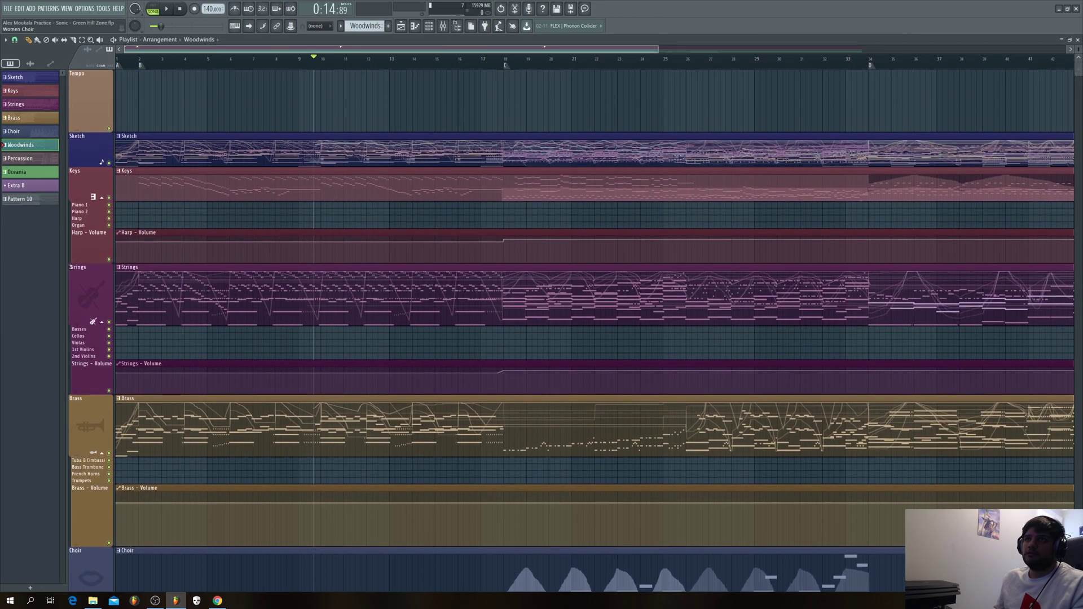
left_click(109, 162)
right_click(109, 198)
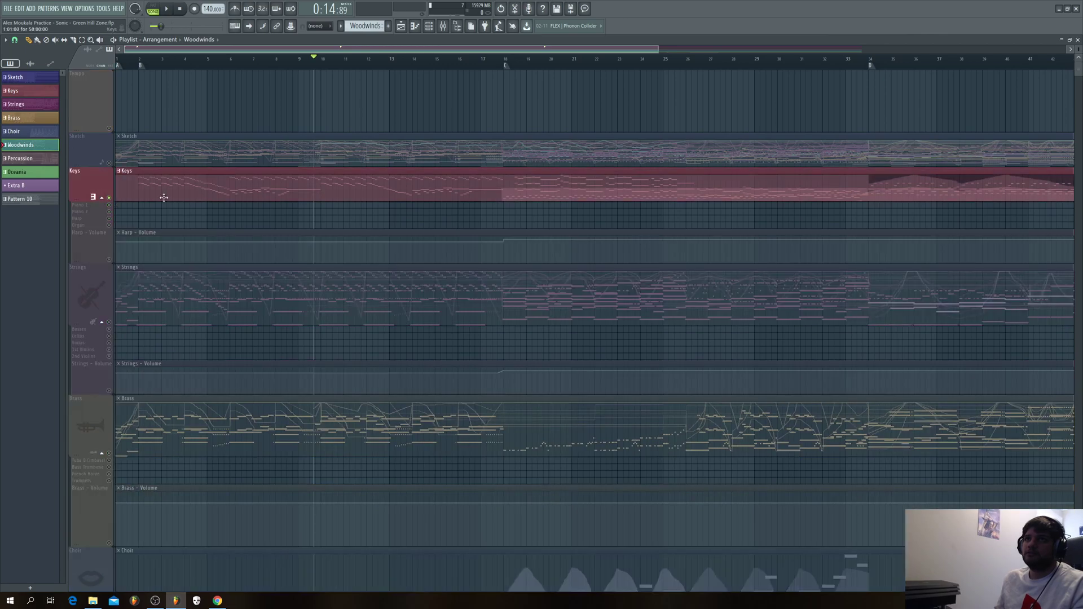
left_click(226, 59)
key("space")
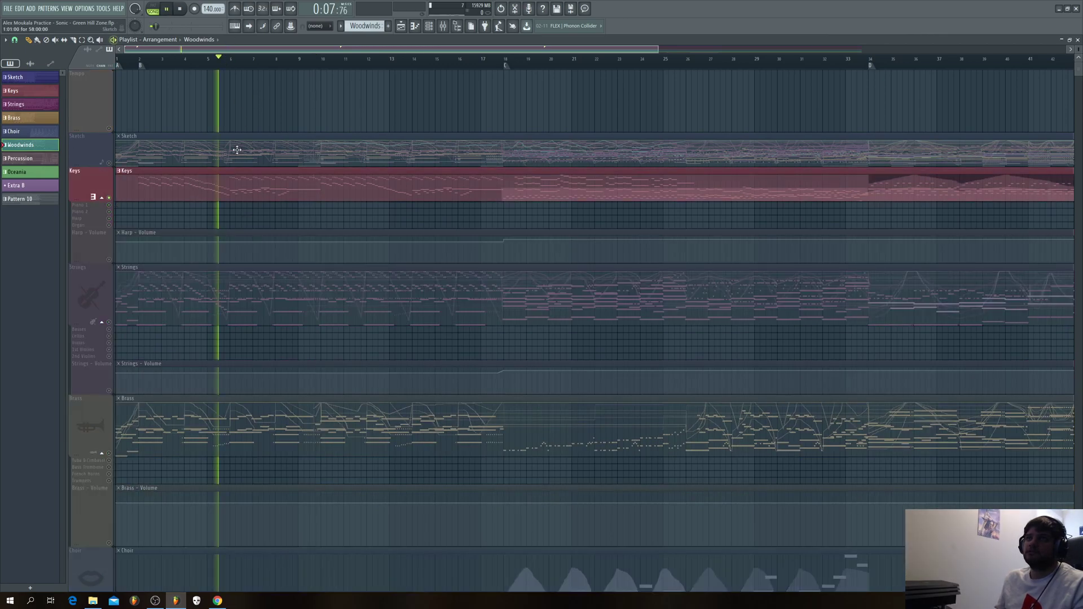
key("space")
scroll(243, 147, "down", 3)
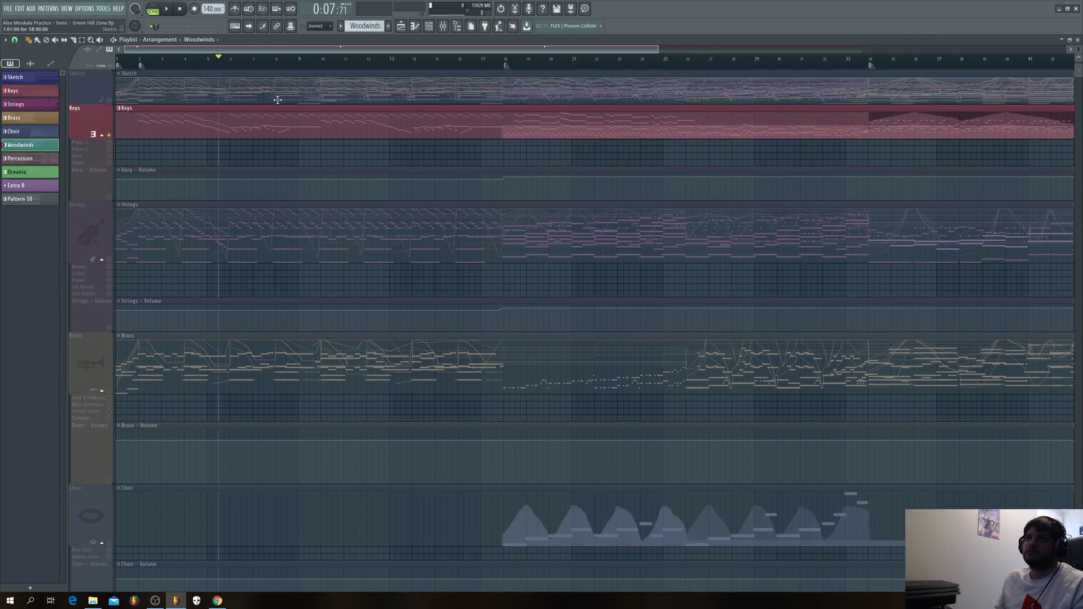
Step: Show the Keys pattern in the channel rack, solo Harp #1 KFL, and audition it from the middle of bar 5
left_click(275, 111)
left_click(512, 27)
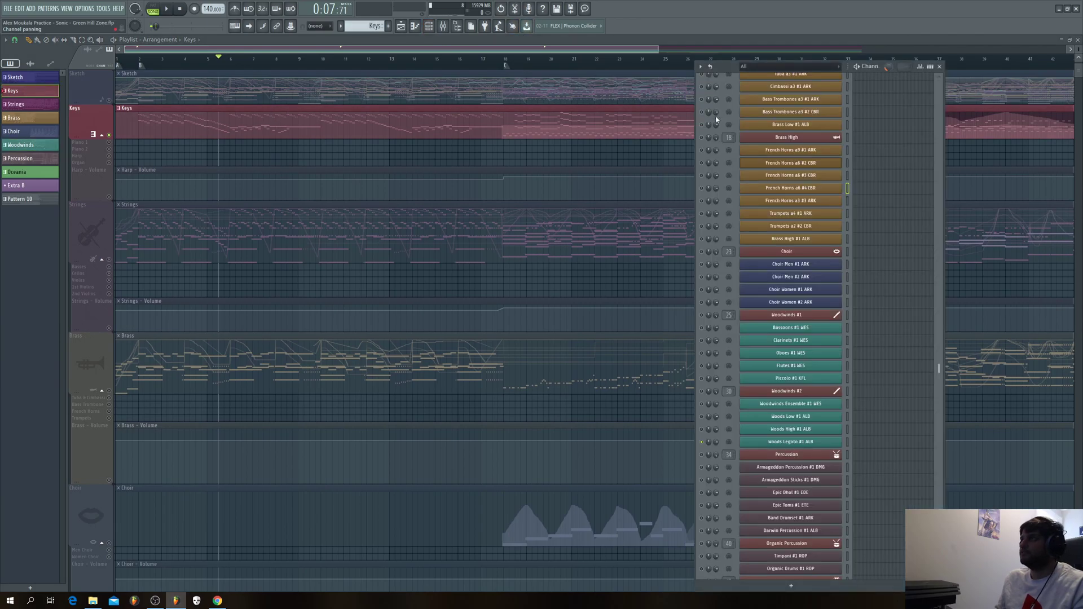
scroll(856, 241, "down", 5)
scroll(856, 241, "up", 8)
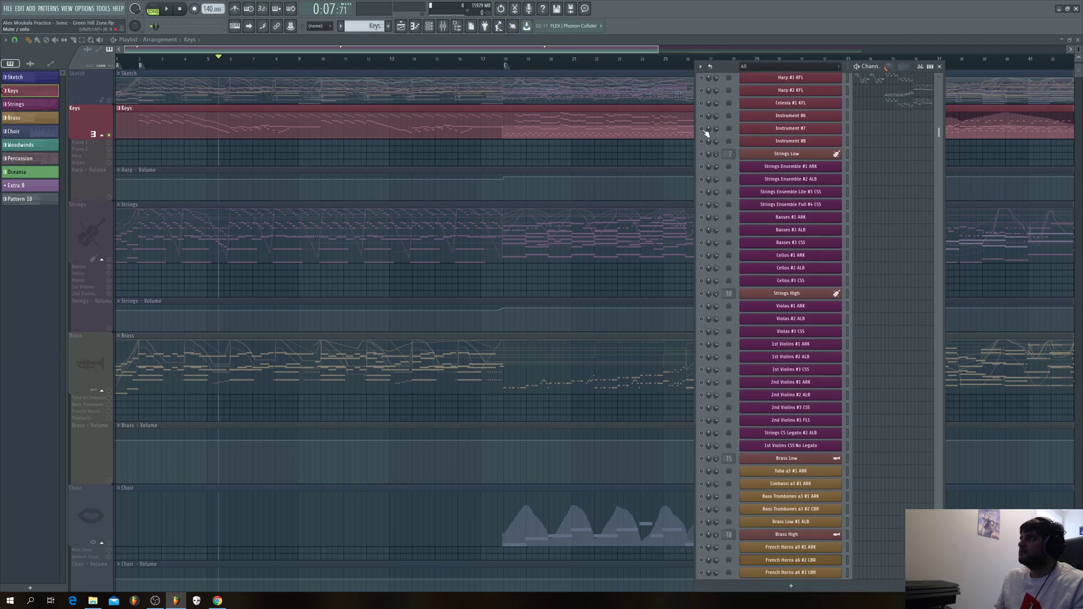
scroll(704, 109, "up", 2)
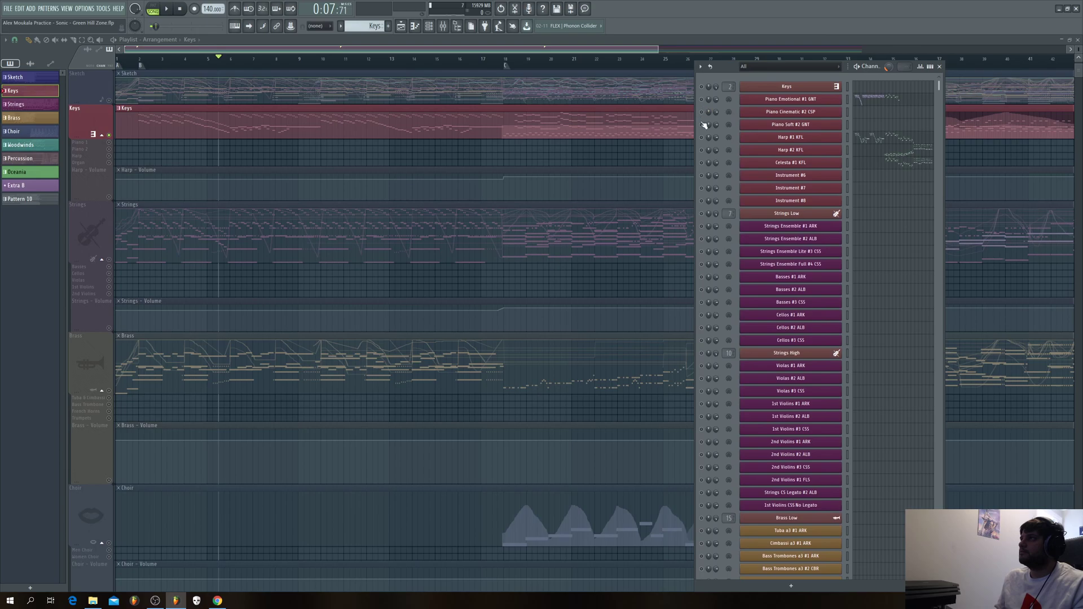
key("space")
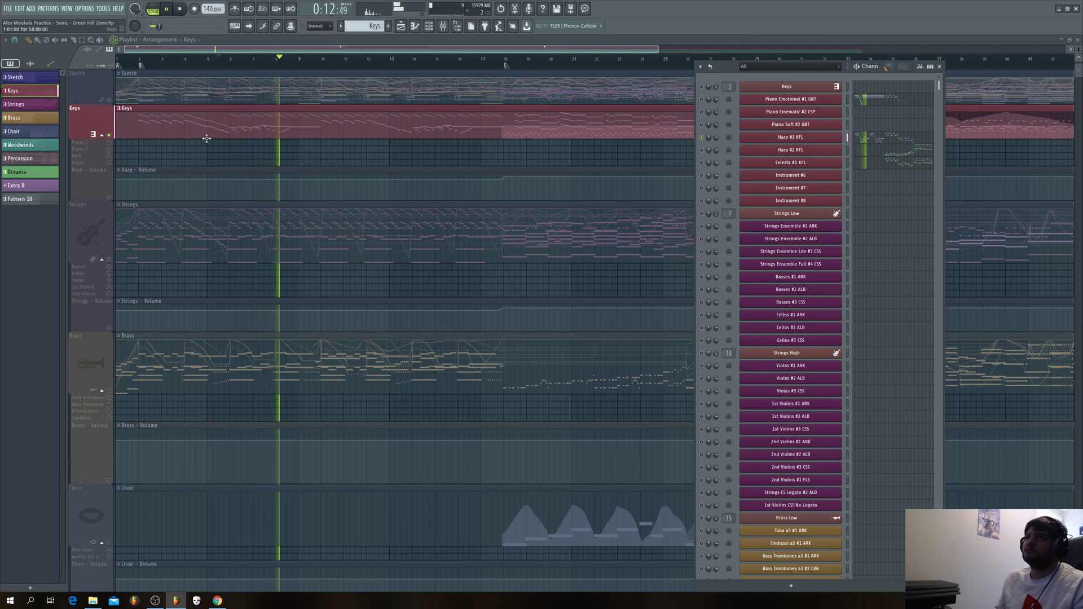
key("space")
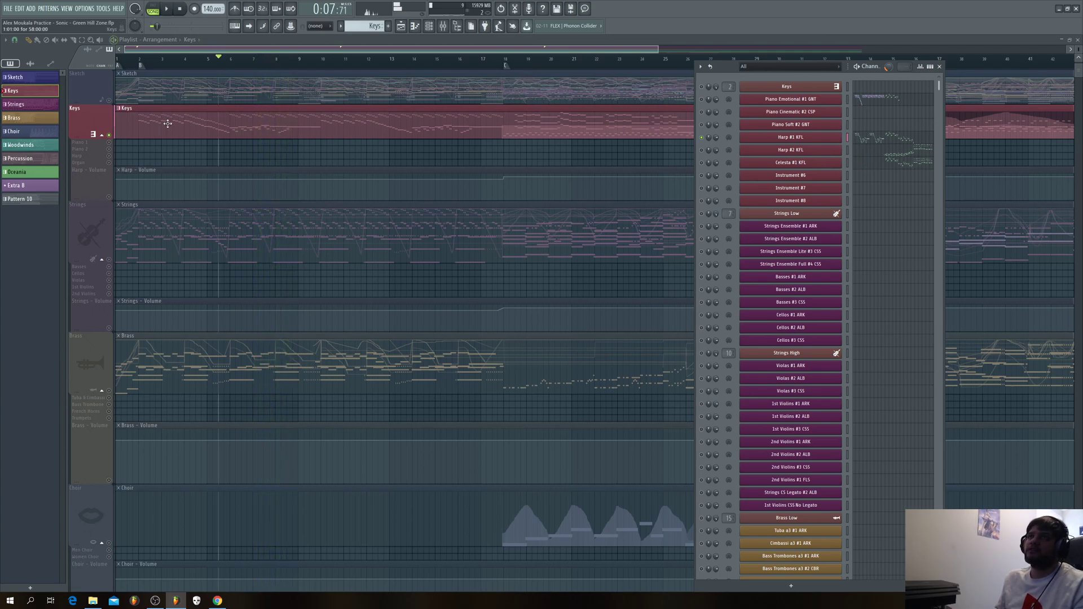
Step: Release the Keys solo, close the channel rack, and survey the playlist tracks down to Woodwinds
right_click(109, 136)
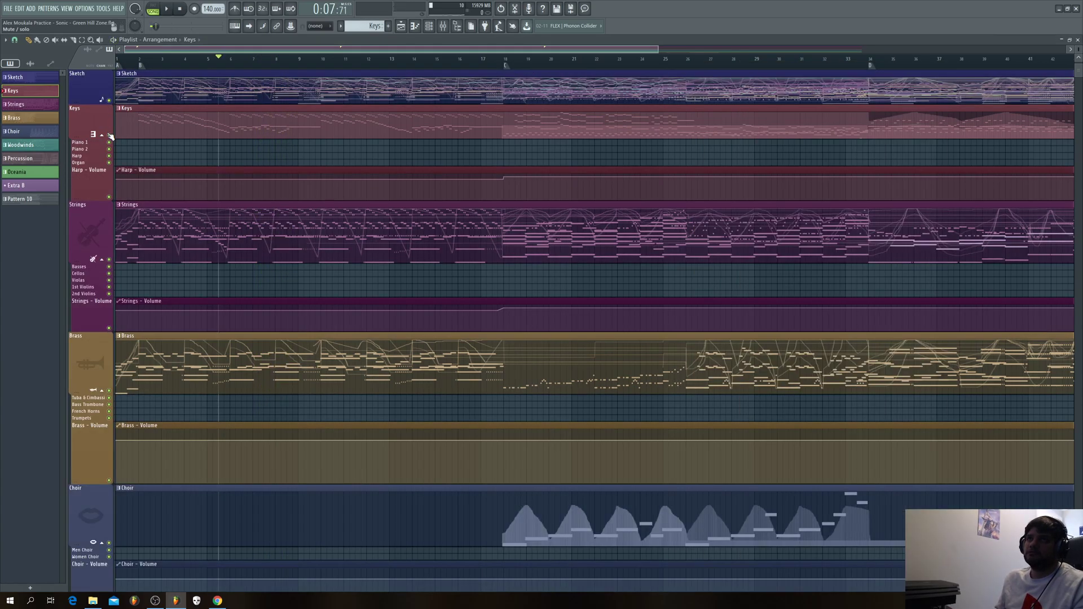
left_click(110, 99)
scroll(261, 125, "down", 4)
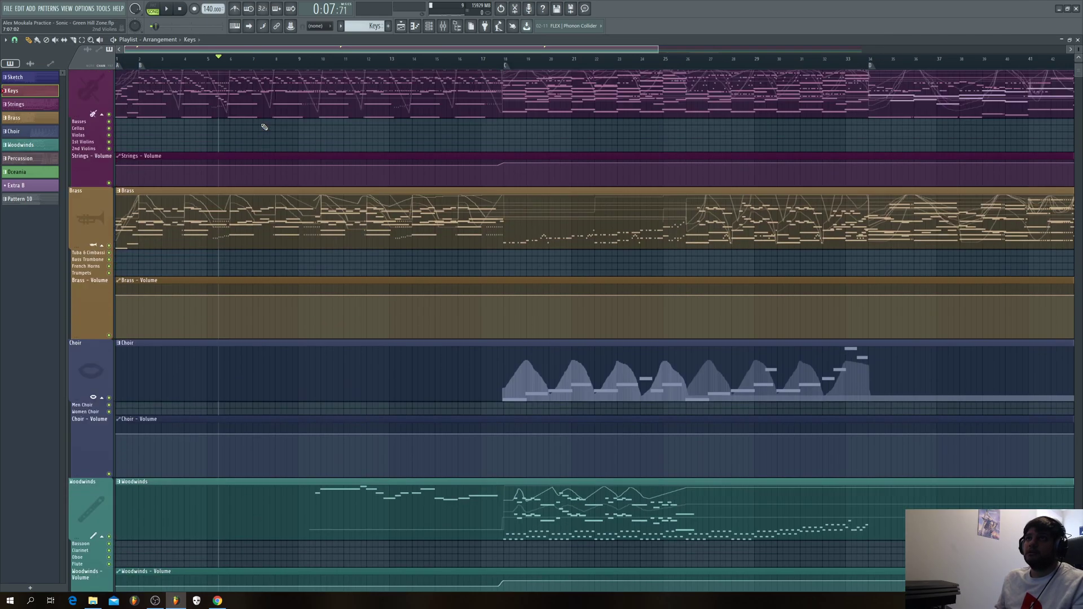
scroll(260, 123, "up", 6)
Step: Solo the Strings track in the playlist and survey the Strings pattern's channels in the channel rack
right_click(110, 322)
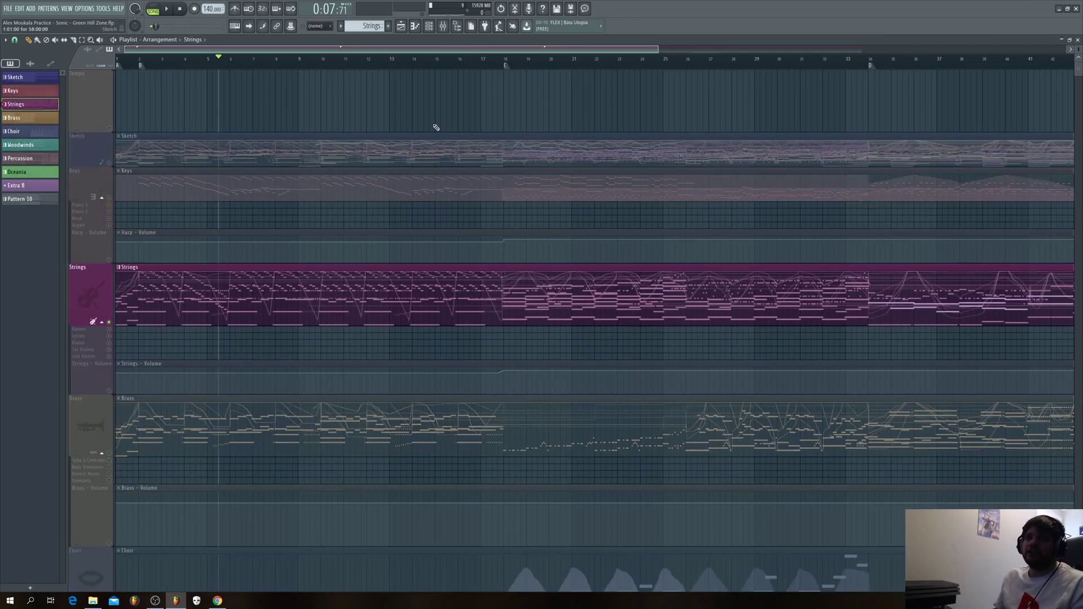
left_click(435, 26)
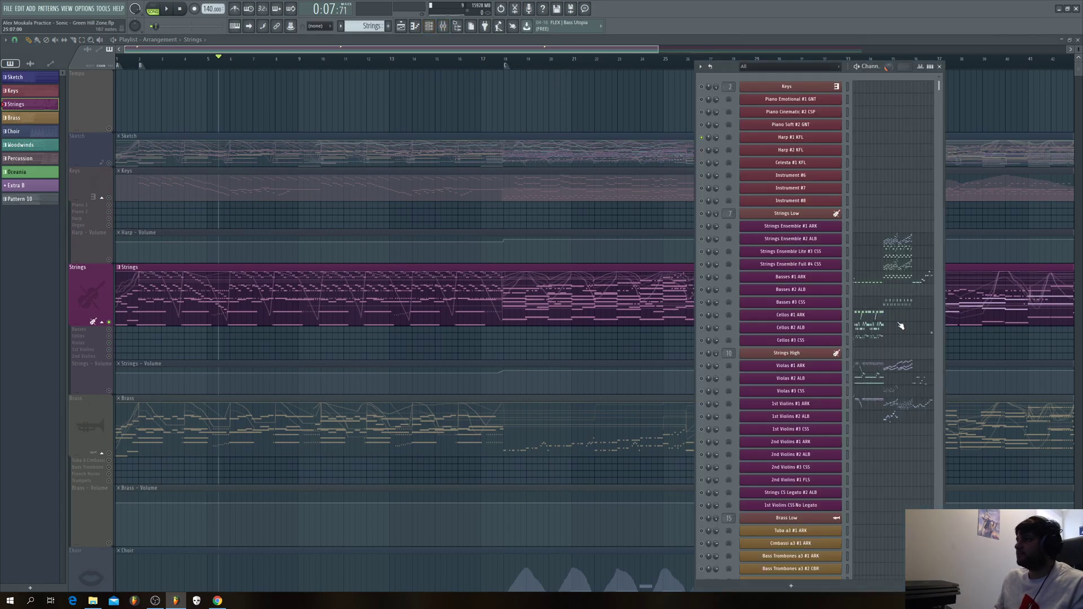
scroll(900, 324, "down", 10)
scroll(897, 319, "up", 9)
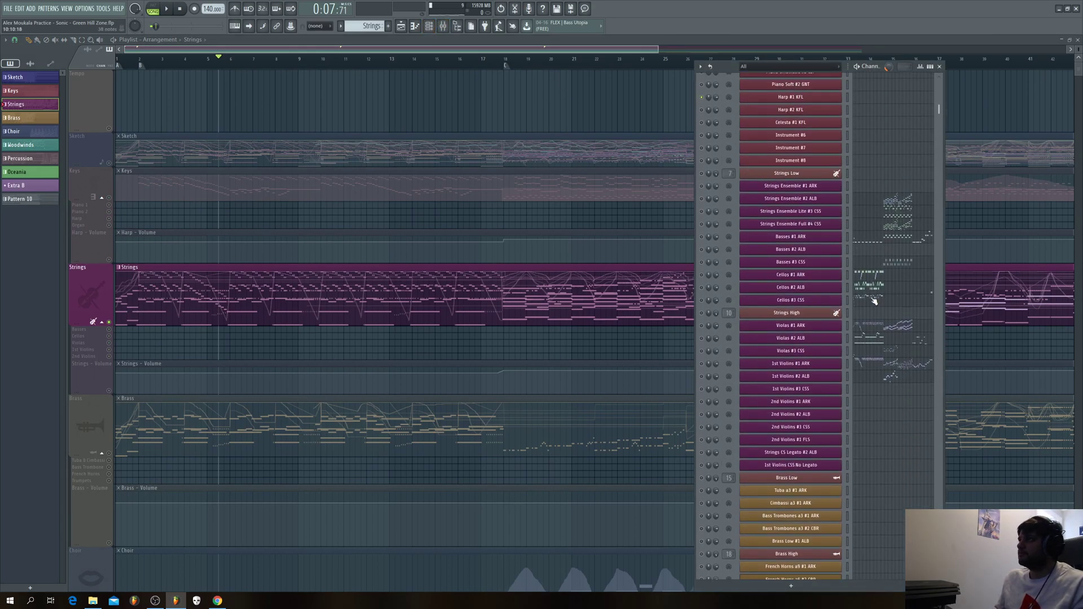
Step: Release the Harp #1 KFL solo so that all channels in the rack are enabled
right_click(702, 99)
left_click(712, 106)
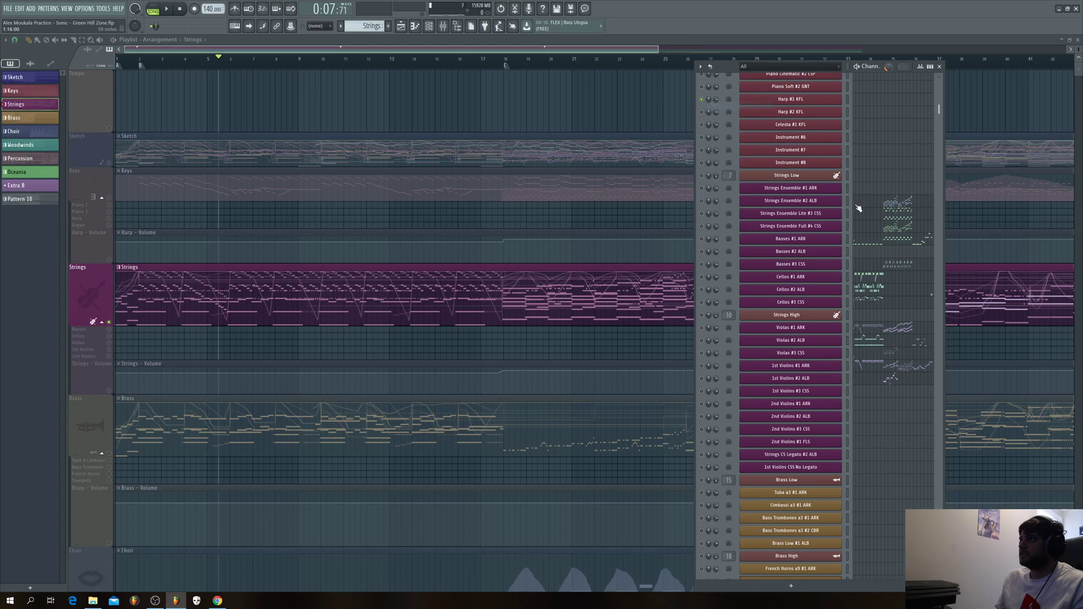
right_click(705, 100)
left_click(712, 104)
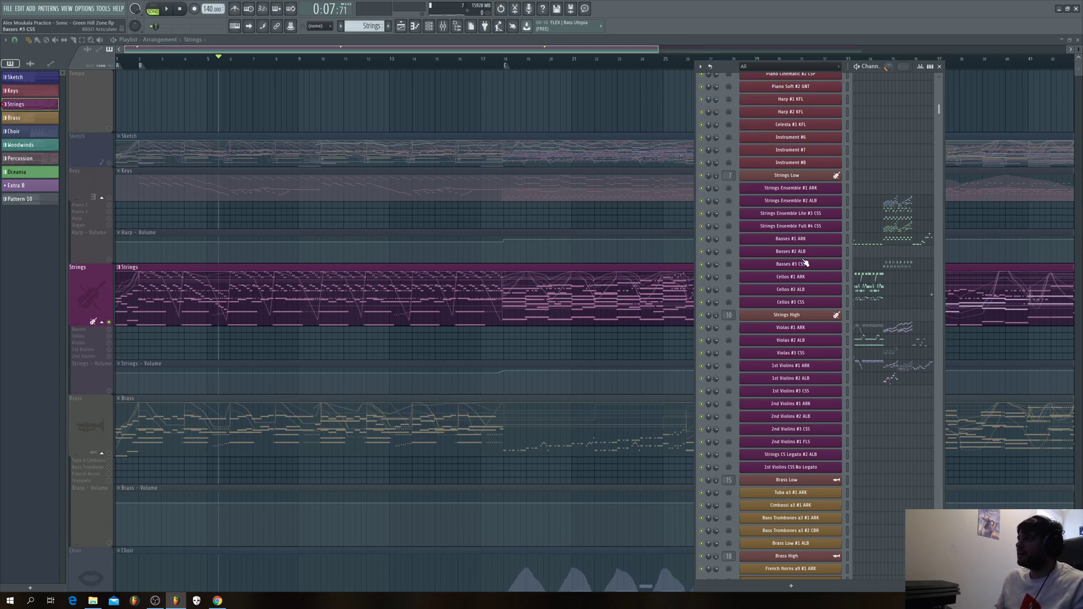
Step: Solo the Cellos #1 ARK channel and open its notes in the piano roll
scroll(789, 262, "down", 3)
right_click(702, 240)
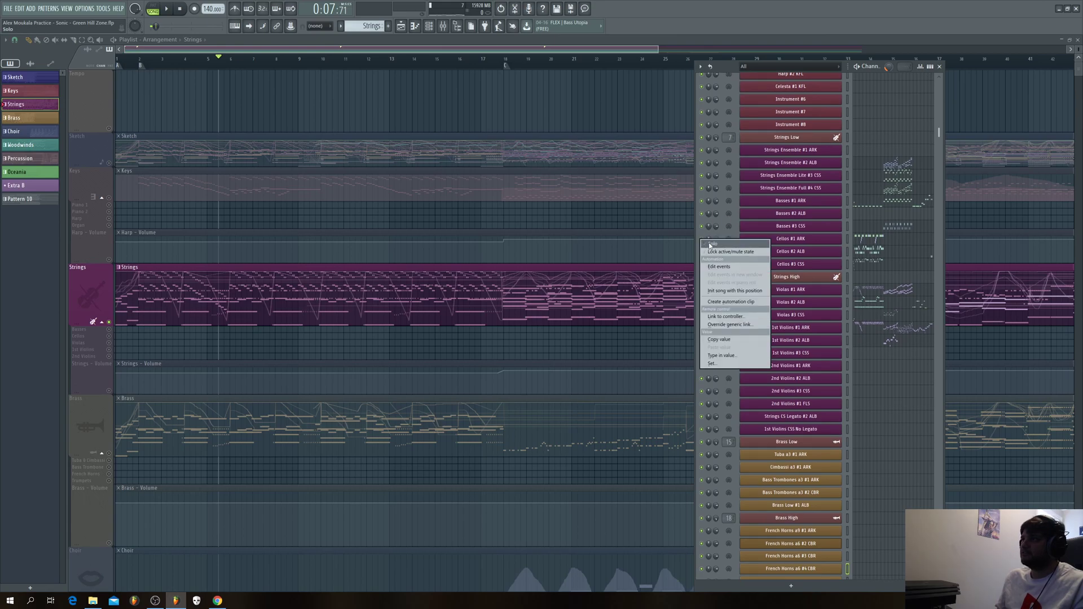
left_click(710, 245)
right_click(841, 238)
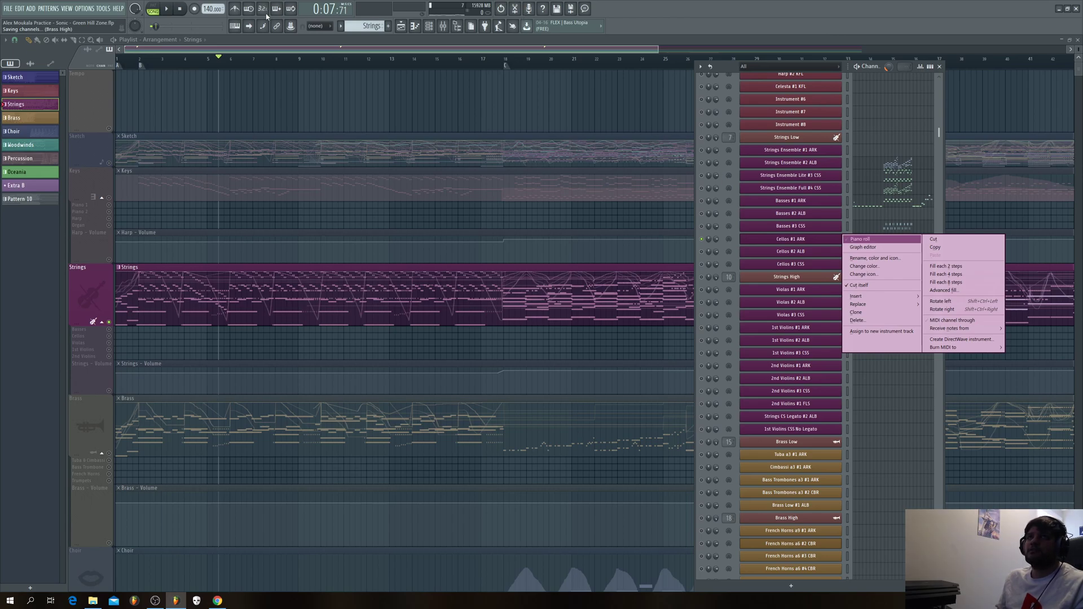
left_click(860, 240)
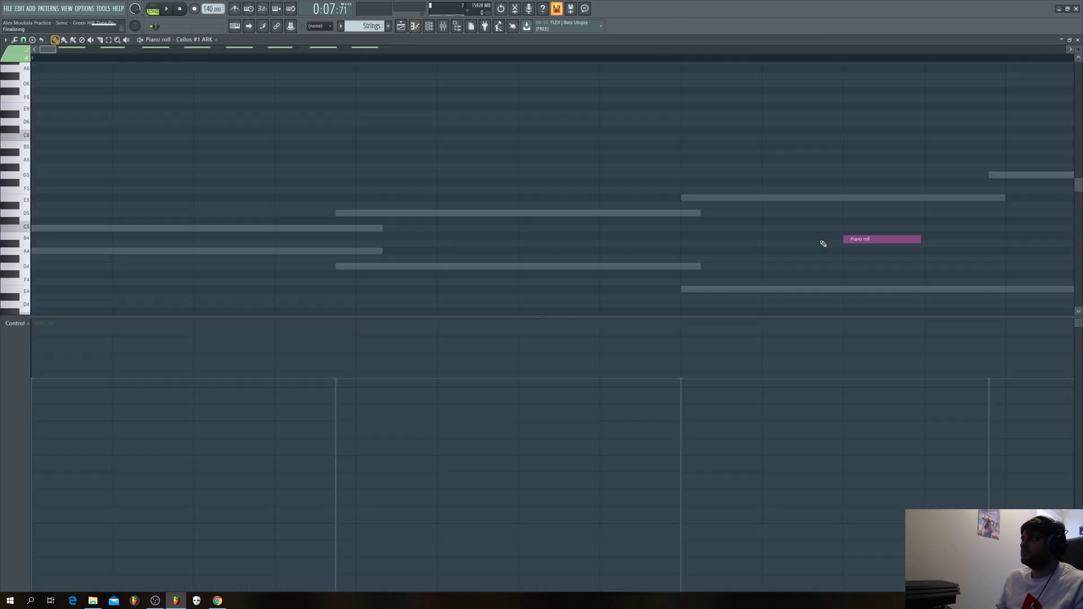
Step: Play the Cellos #1 ARK part in the piano roll from the middle of bar 5, and stop playback
scroll(414, 148, "down", 4)
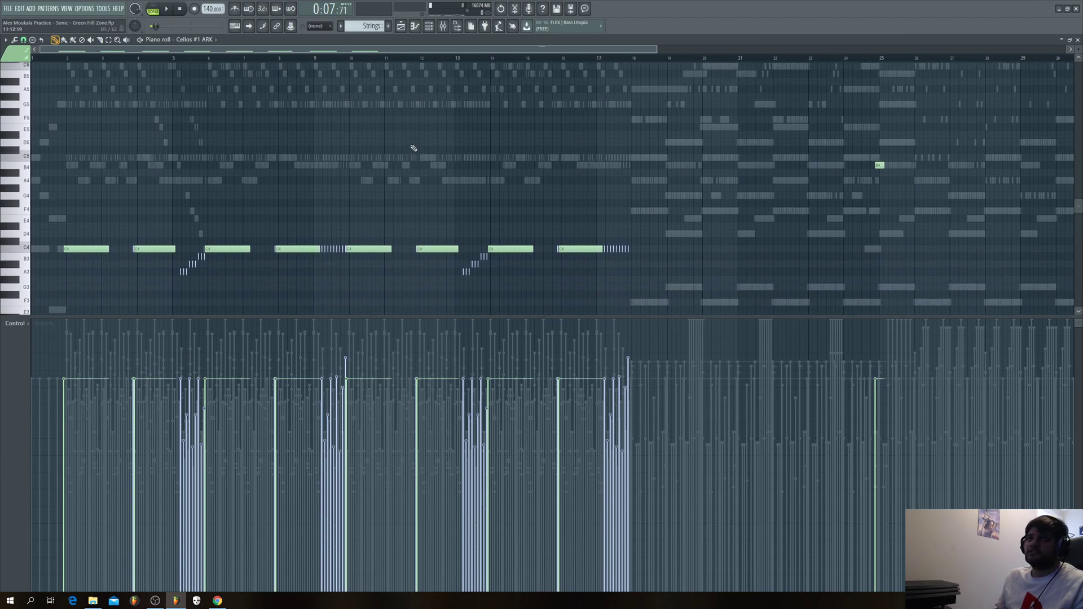
key("space")
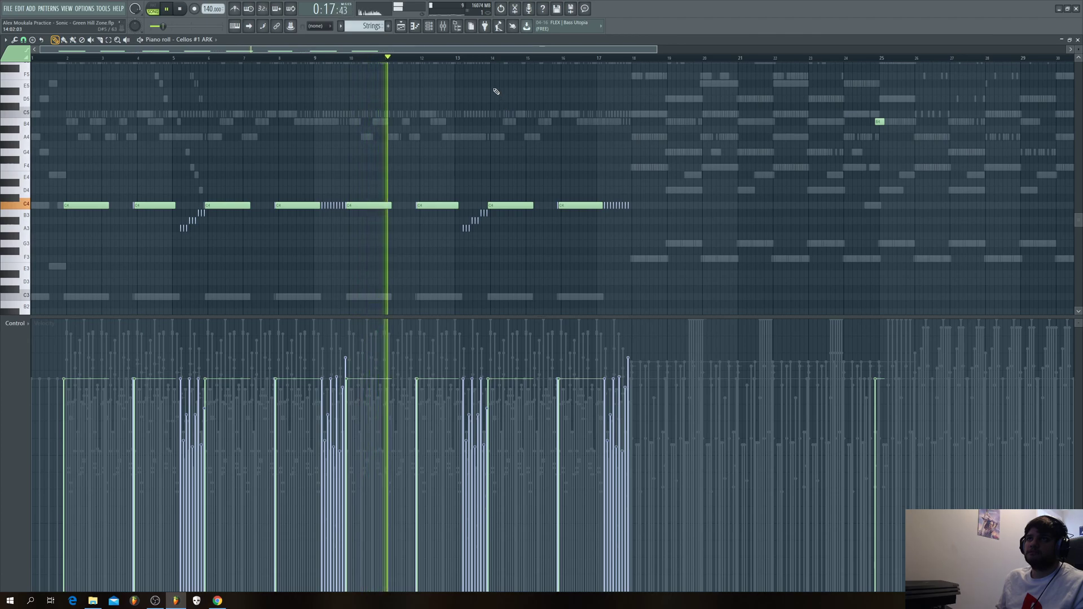
key("space")
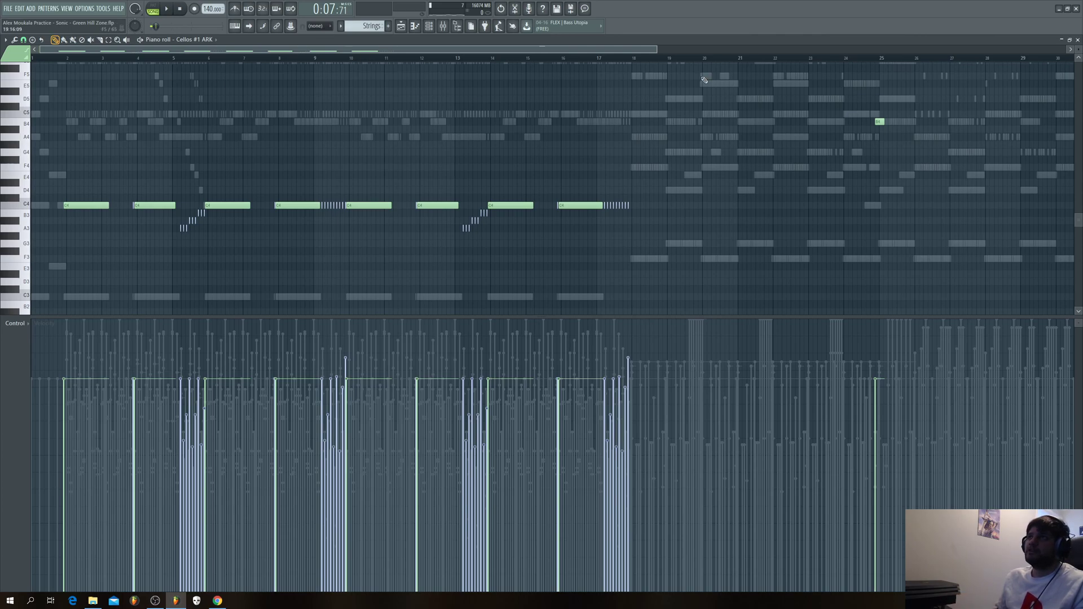
Step: Examine the Cellos #1 ARK notes in bars 1 to 24, and switch to the Basses #1 ARK notes to compare them
left_click_drag(656, 45, 322, 45)
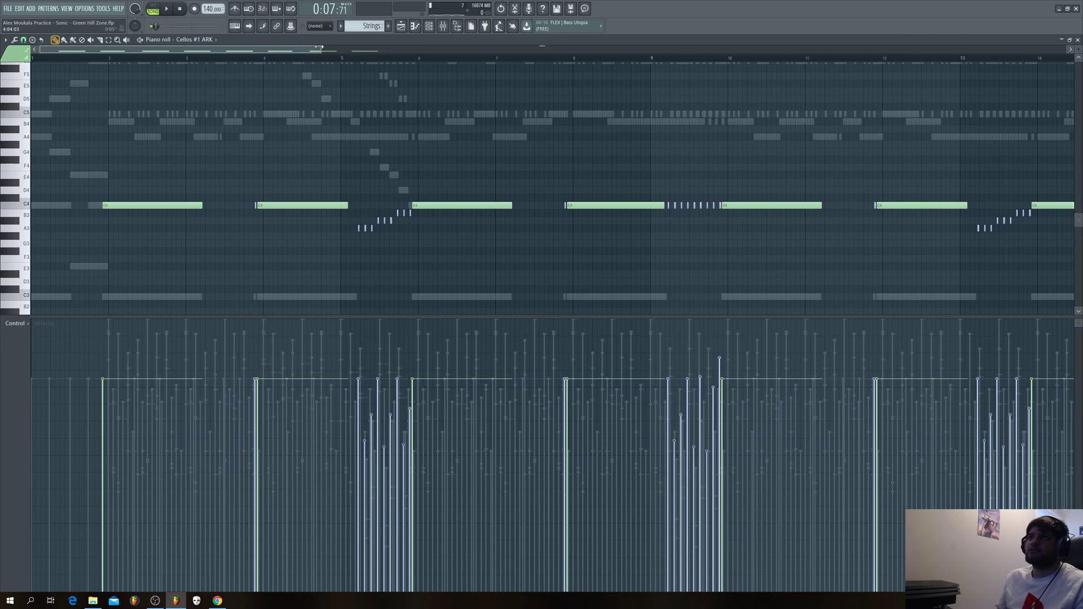
left_click_drag(319, 47, 540, 47)
scroll(155, 242, "down", 3)
scroll(196, 255, "up", 2)
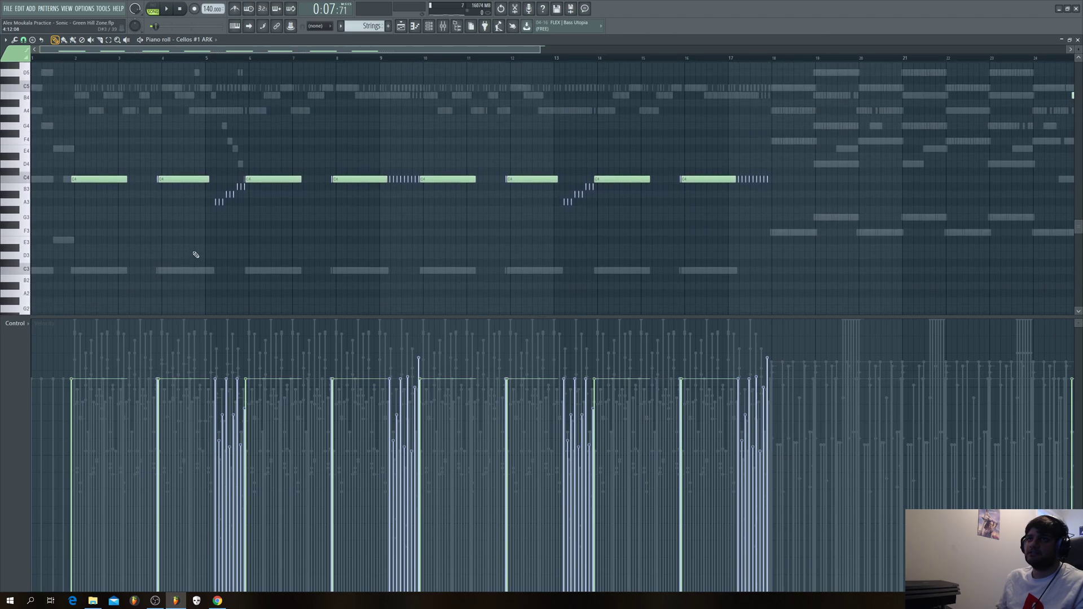
double_click(194, 271)
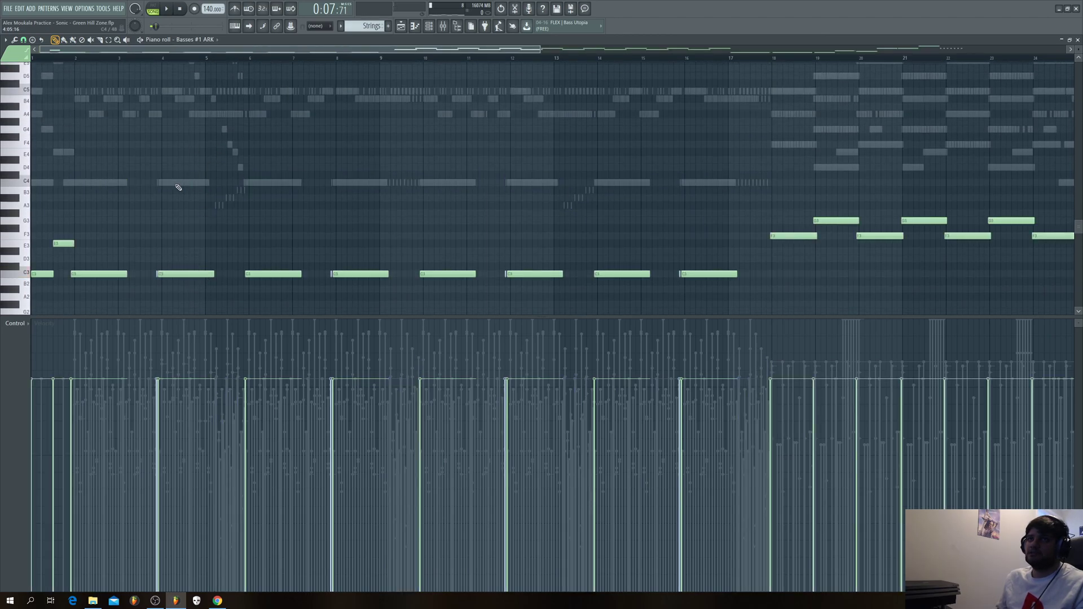
scroll(169, 175, "down", 3)
scroll(167, 171, "up", 2)
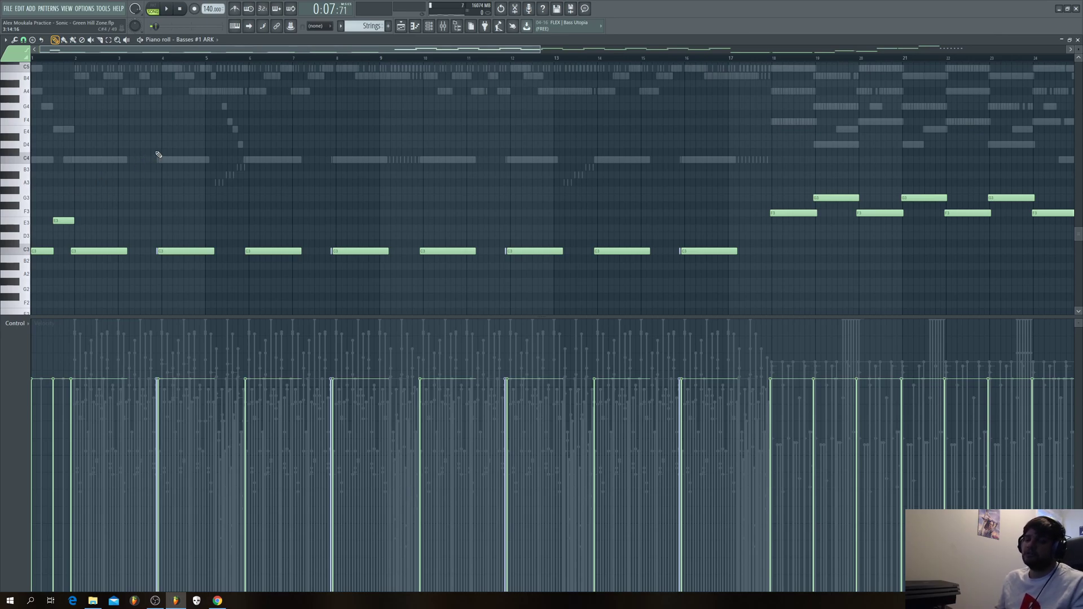
Step: Switch back to the Cellos #1 ARK part, compare it with the surrounding string notes, and close the piano roll
double_click(179, 165)
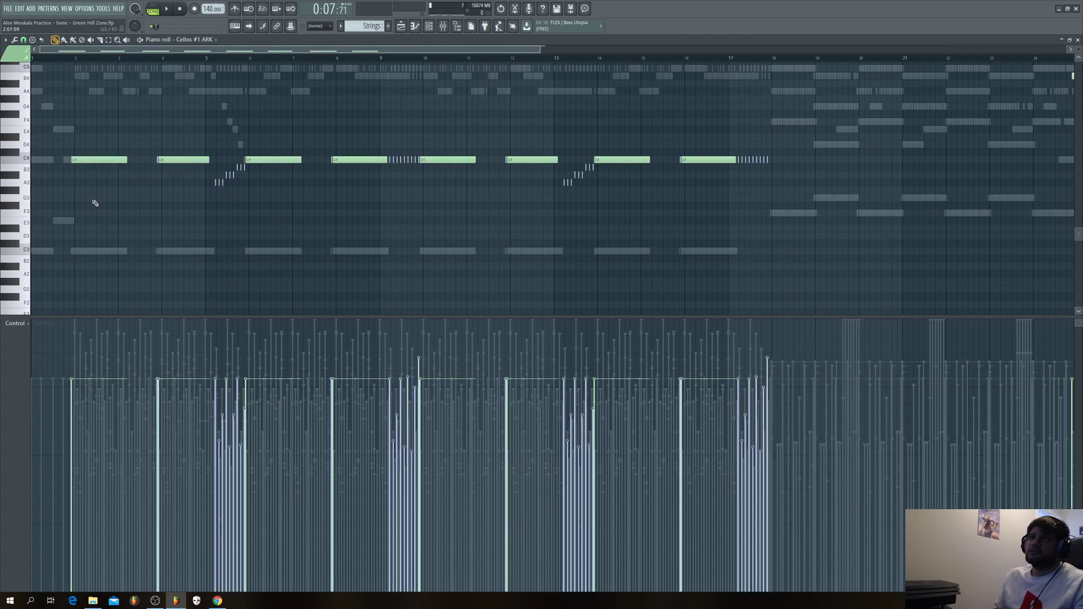
scroll(92, 203, "up", 2)
scroll(77, 205, "down", 1)
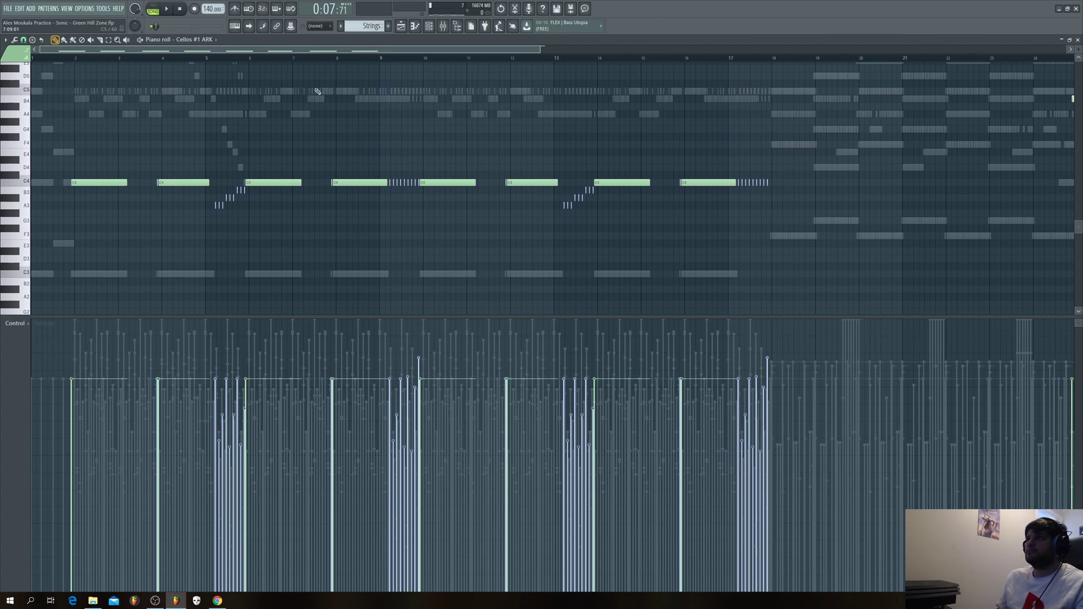
left_click(1078, 40)
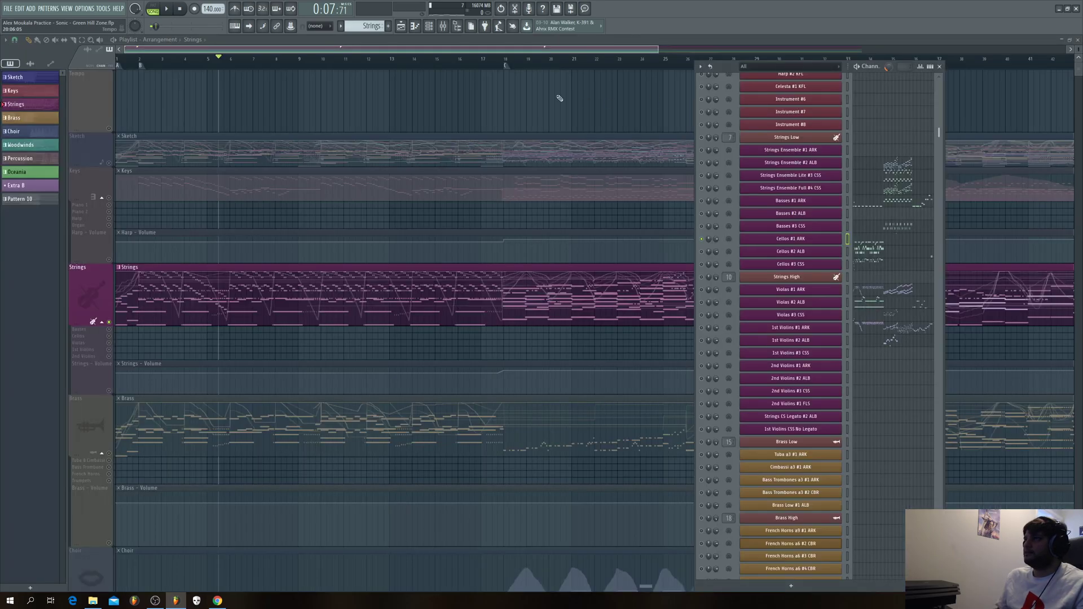
Step: Unsolo the Cellos #1 ARK channel and enable every playlist track except Sketch
right_click(702, 239)
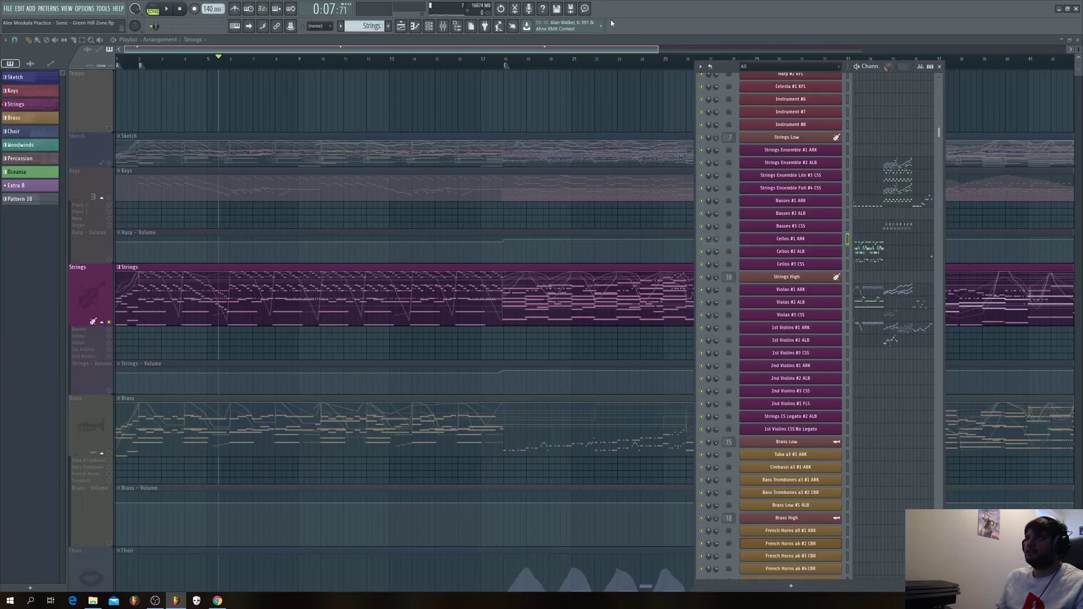
left_click(653, 49)
scroll(220, 109, "down", 2)
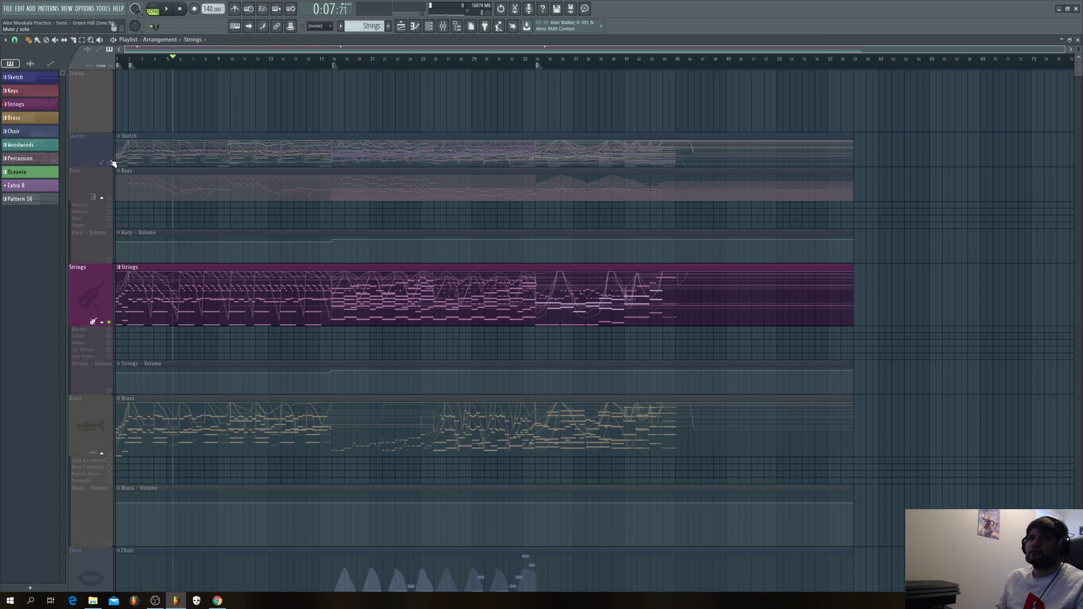
right_click(109, 163)
left_click(110, 164)
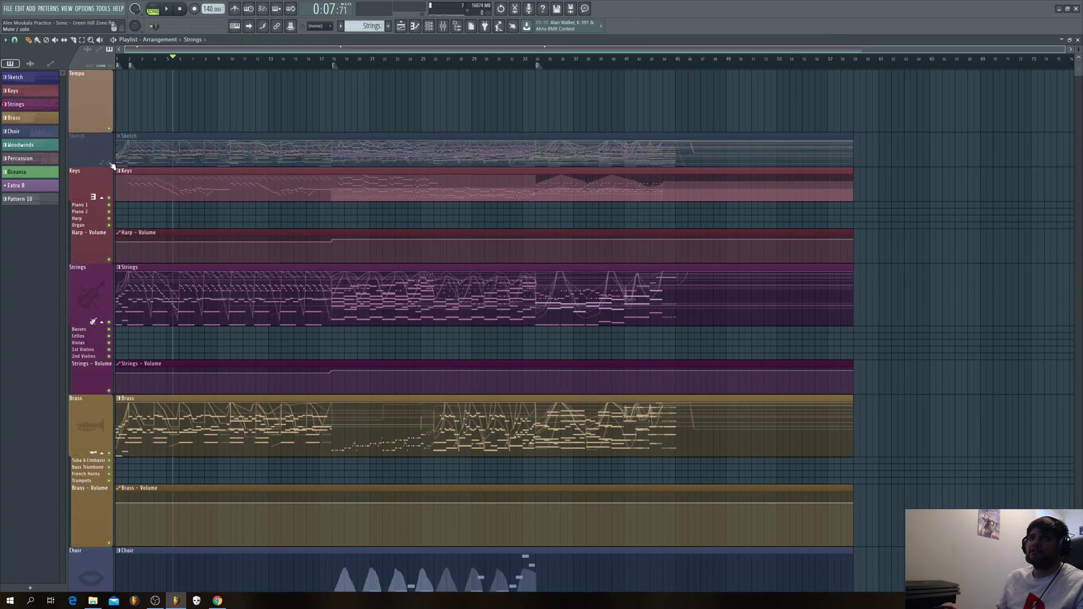
Step: Play the full arrangement without the Sketch from just before bar 17, look over the instrument tracks down to Percussion, and stop playback
left_click(306, 59)
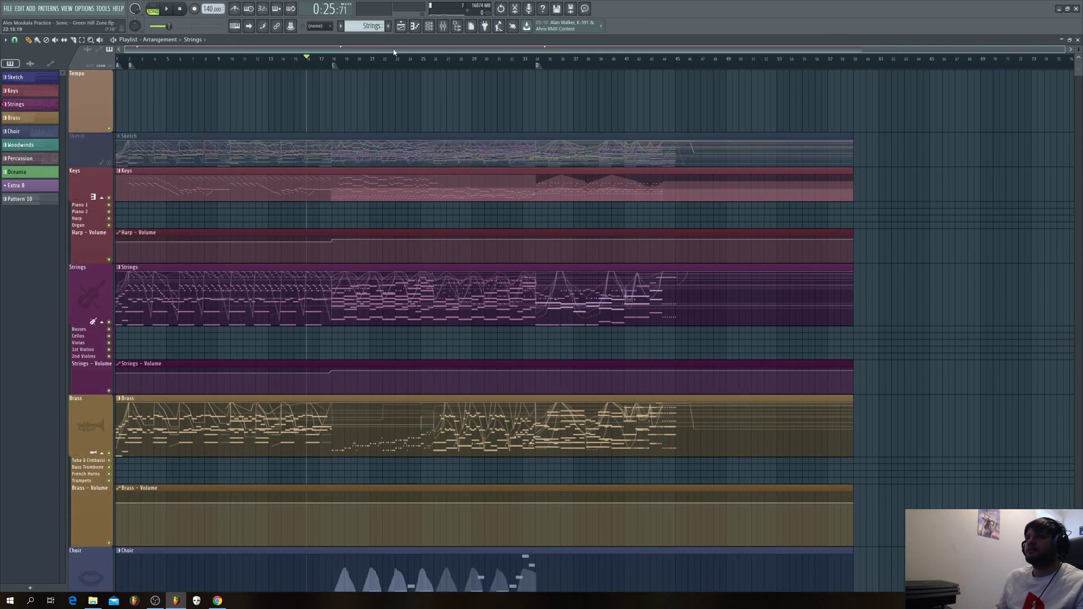
key("space")
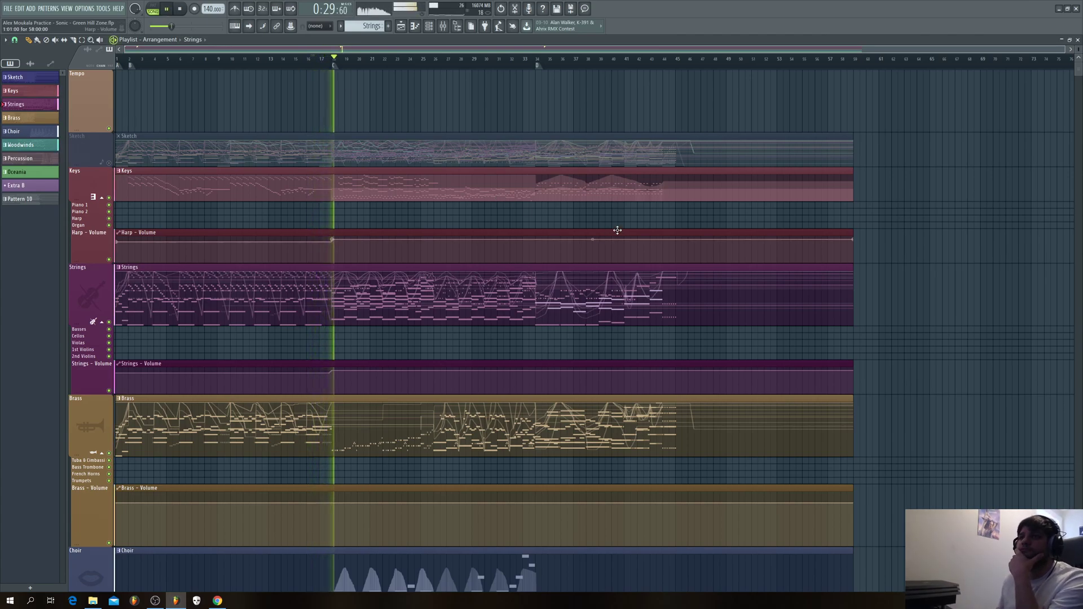
scroll(618, 226, "down", 5)
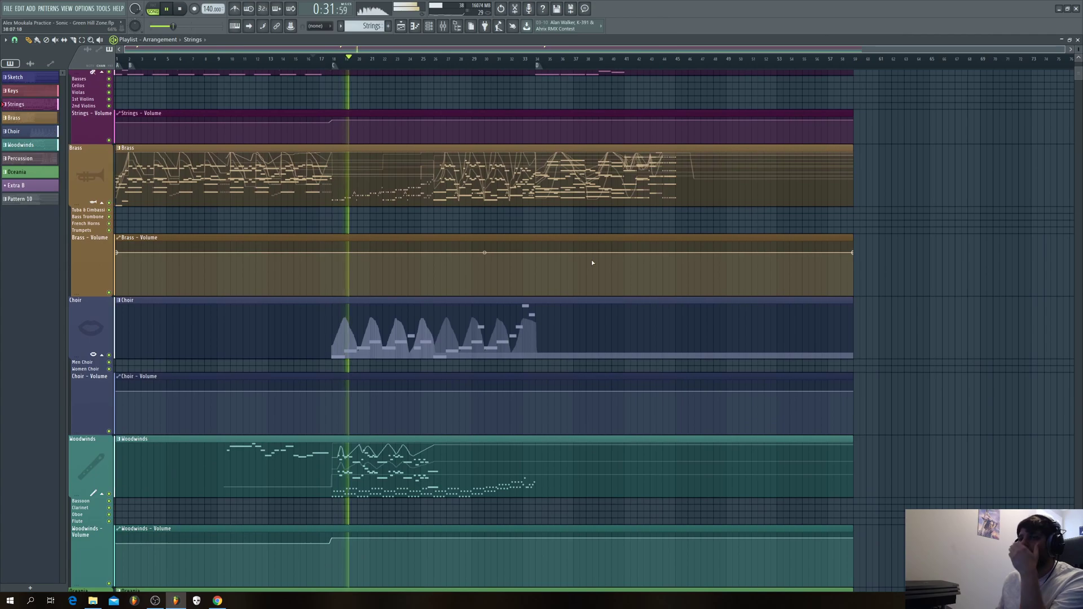
scroll(592, 263, "down", 3)
scroll(592, 263, "up", 1)
scroll(591, 260, "down", 5)
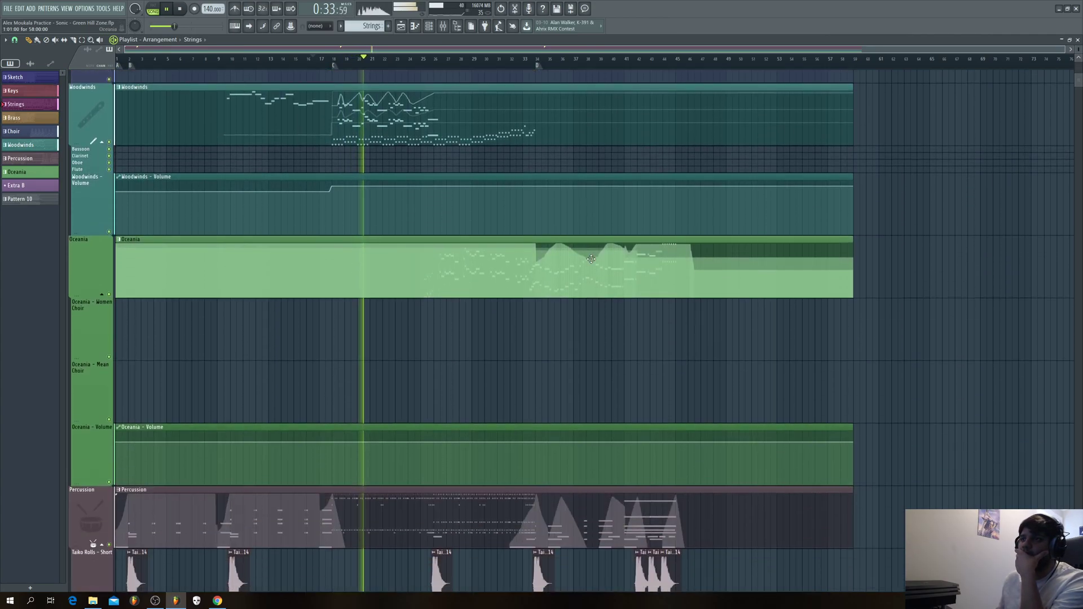
scroll(590, 259, "up", 9)
scroll(591, 259, "up", 4)
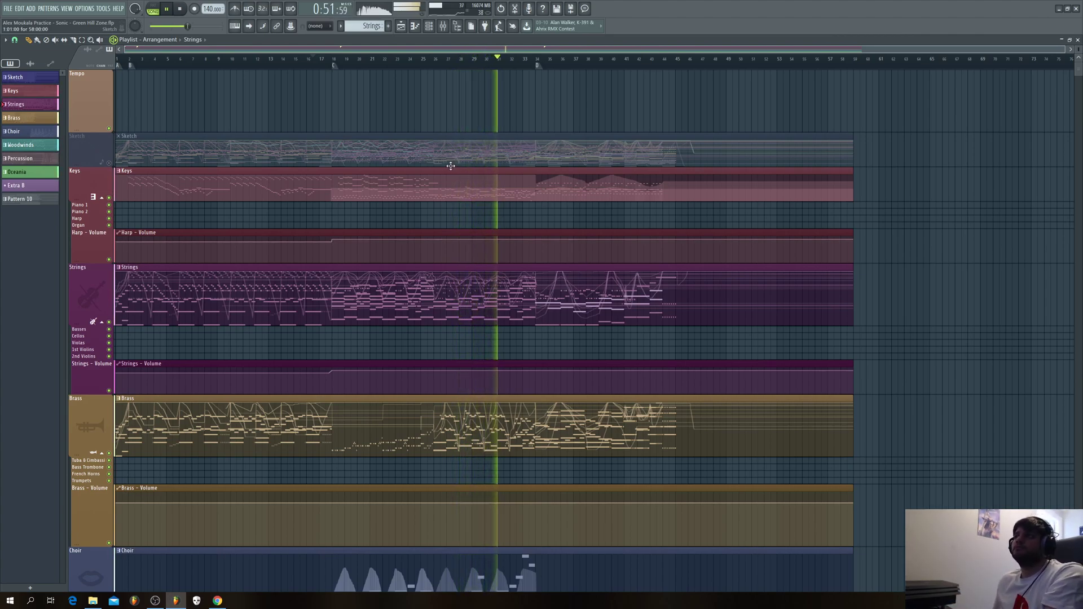
scroll(441, 260, "down", 6)
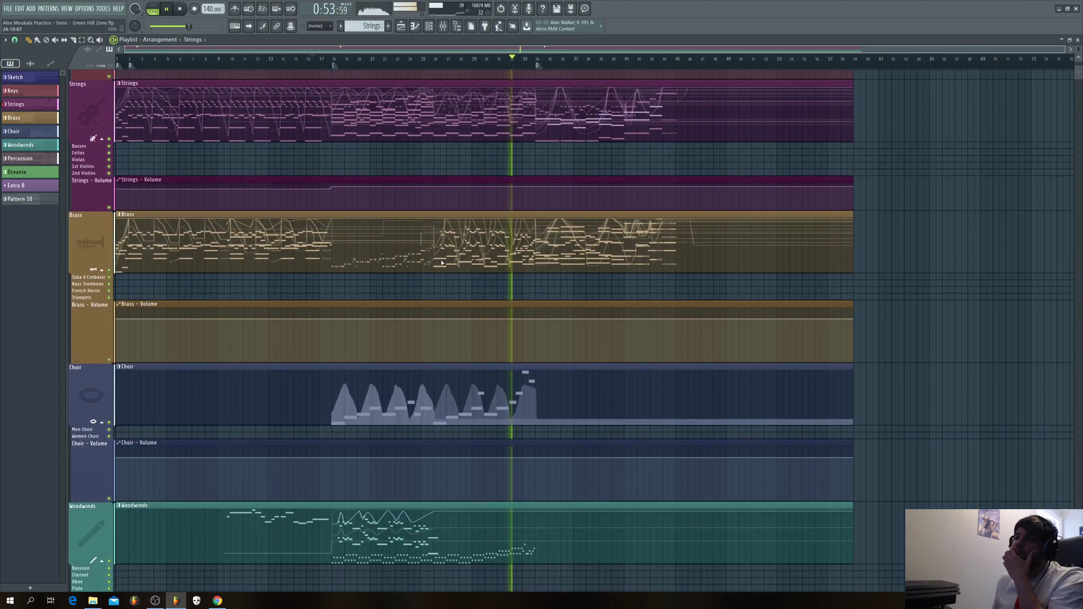
scroll(441, 260, "down", 2)
scroll(442, 259, "up", 10)
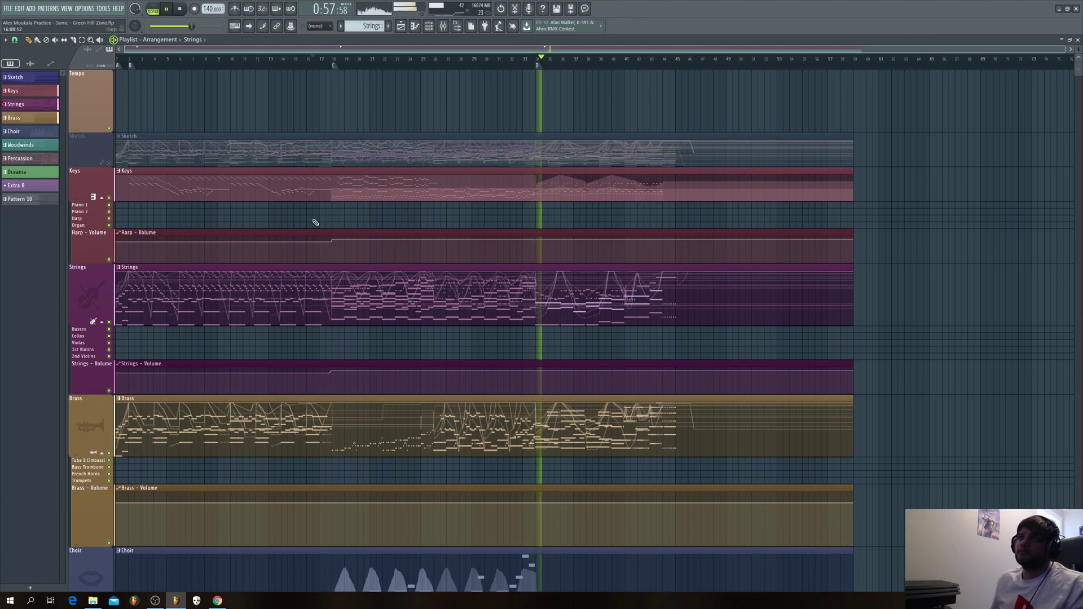
key("space")
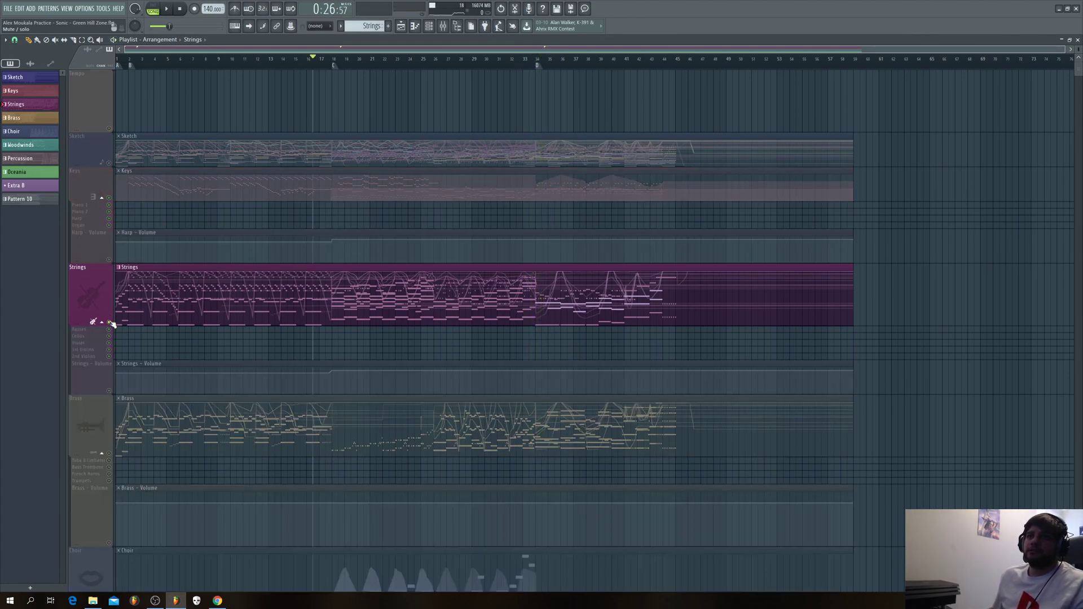
Step: Open the Strings part, examine the Strings Ensemble #2 ALB notes in the piano roll across bars 18 to 33, and close it
double_click(351, 273)
left_click(789, 276)
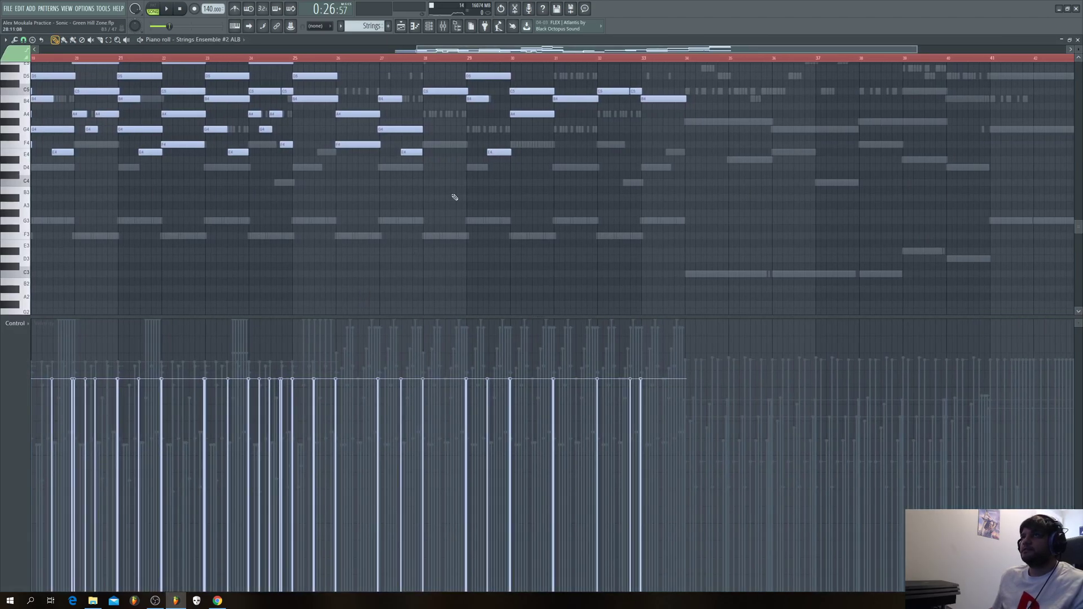
scroll(454, 197, "up", 4)
scroll(344, 59, "down", 3)
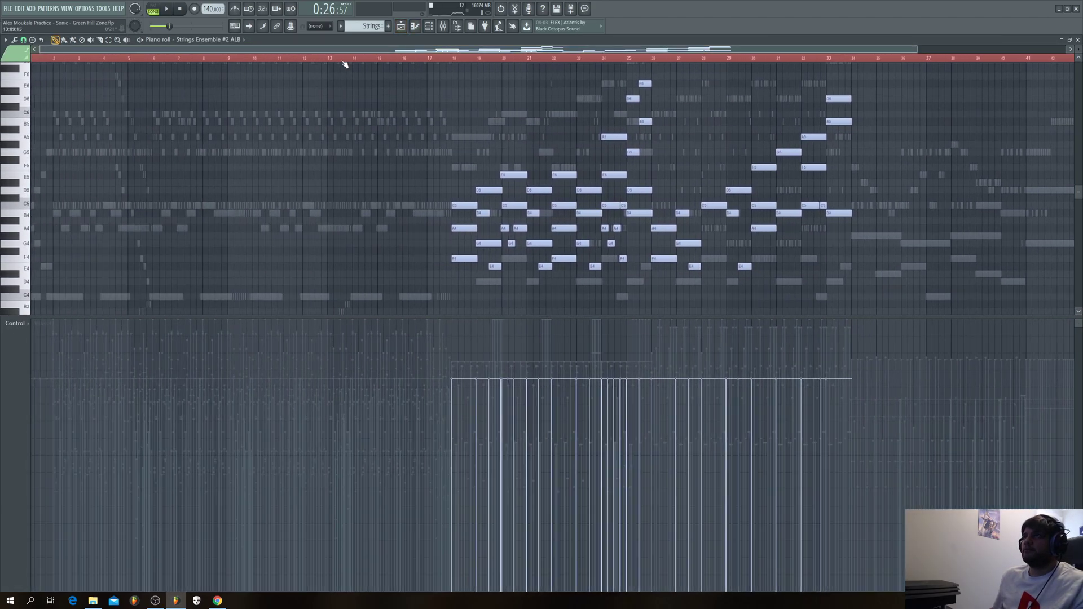
key("F7")
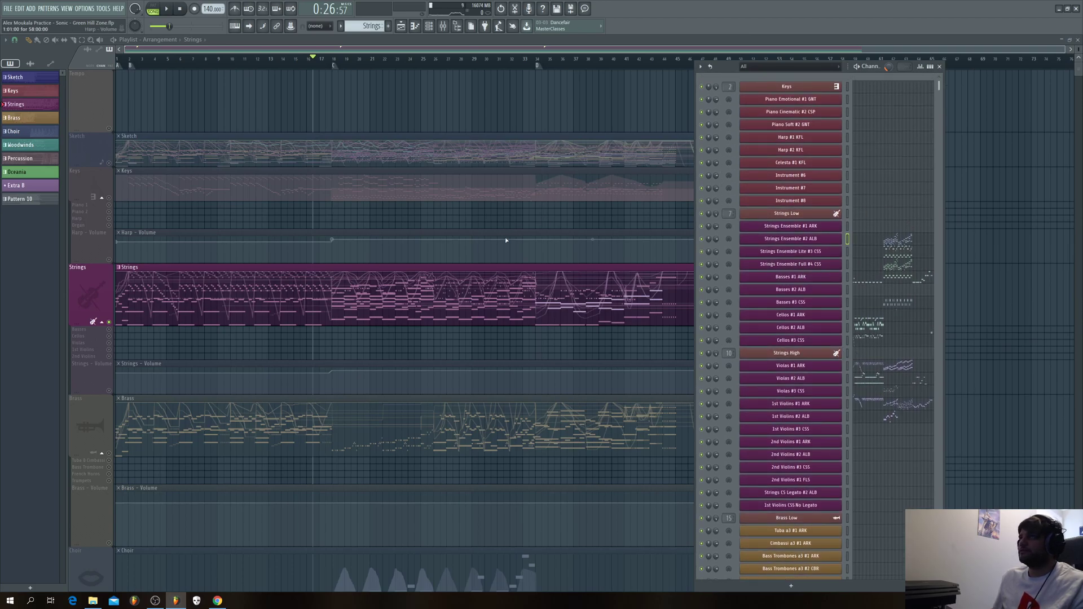
Step: Solo the Strings Ensemble Full #4 CSS channel, play it from just before bar 18, and stop playback
right_click(708, 269)
left_click(728, 277)
left_click(334, 61)
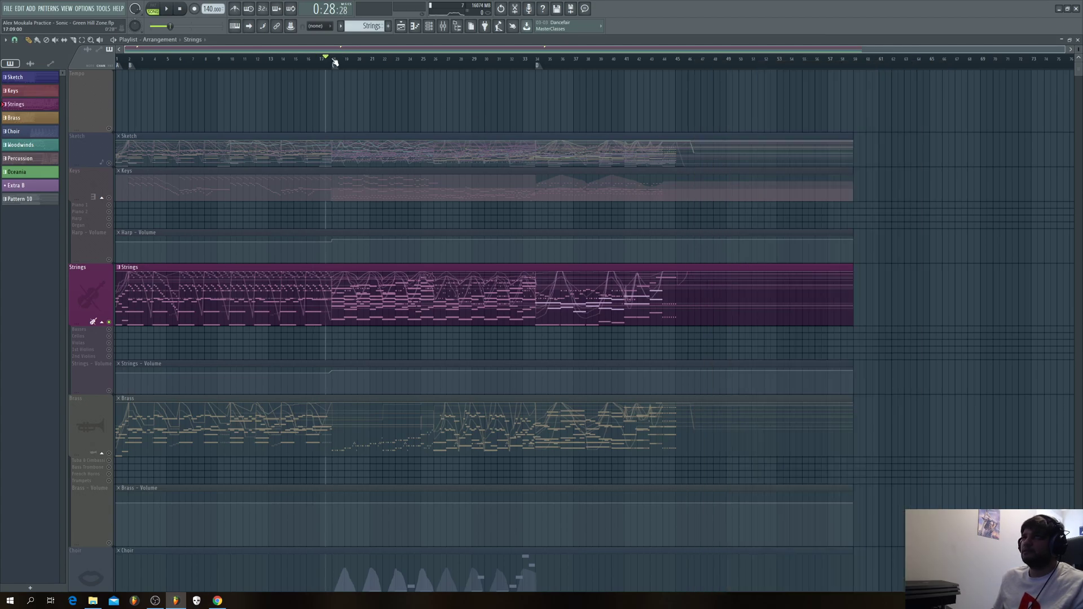
key("space")
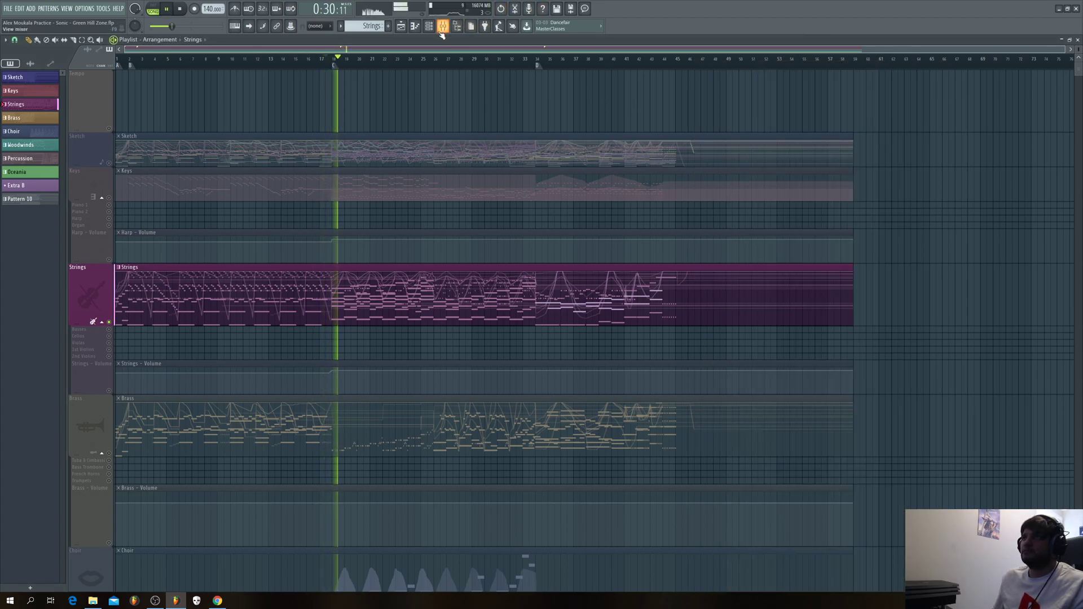
left_click(428, 26)
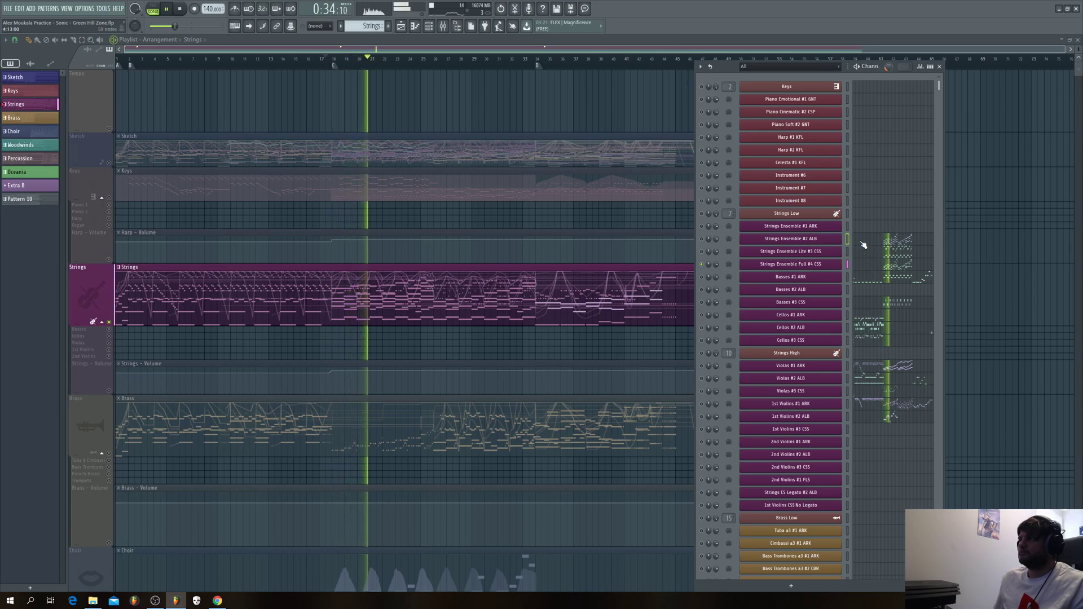
key("space")
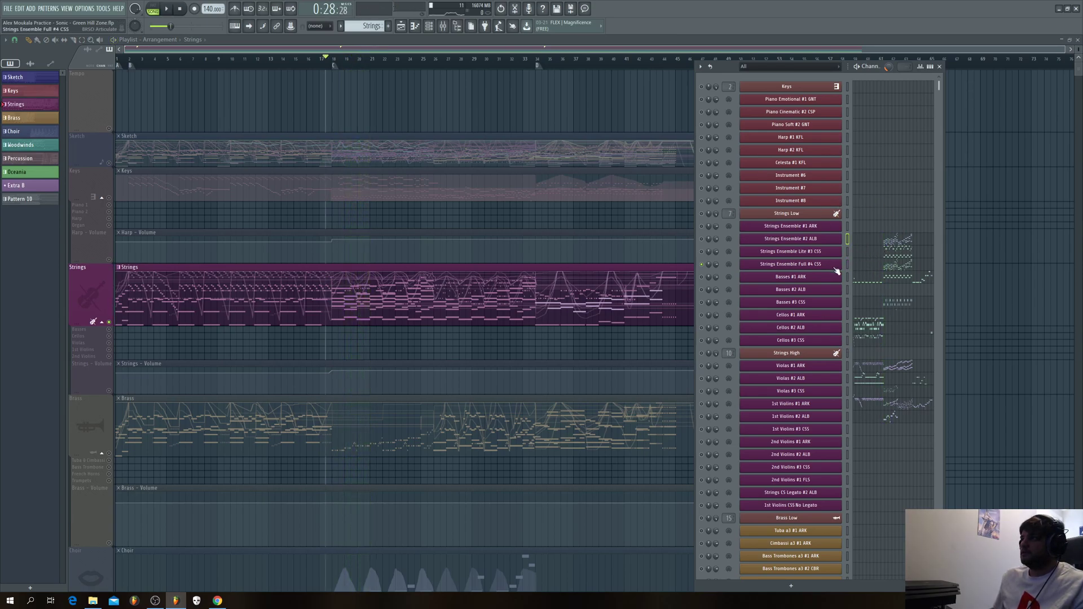
Step: Open the Strings Ensemble Full #4 CSS notes in the piano roll and examine them from bar 18 onward
right_click(844, 261)
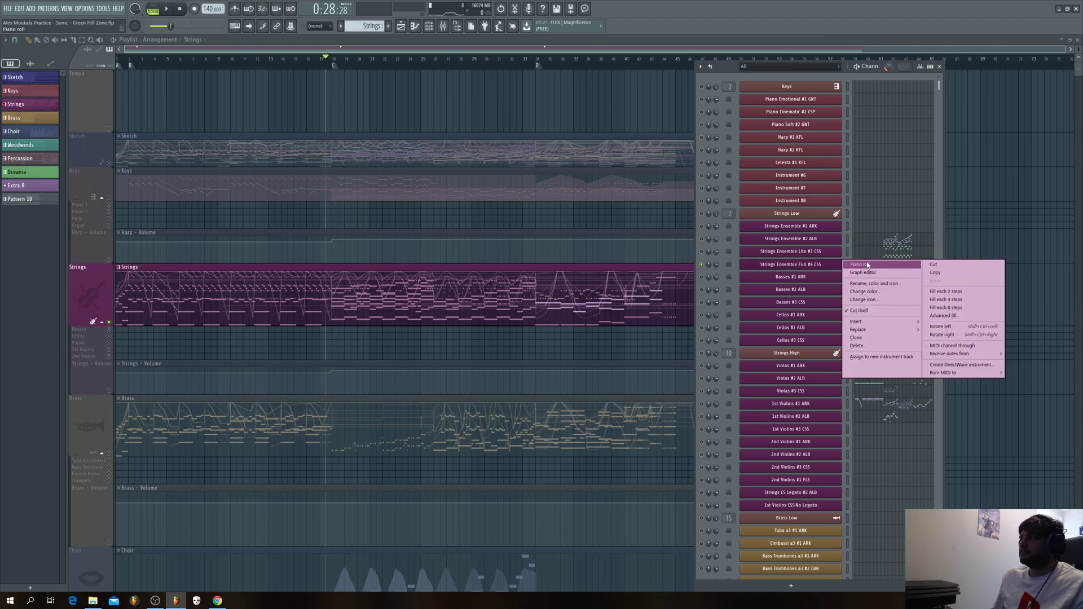
left_click(867, 263)
left_click_drag(558, 55, 225, 58)
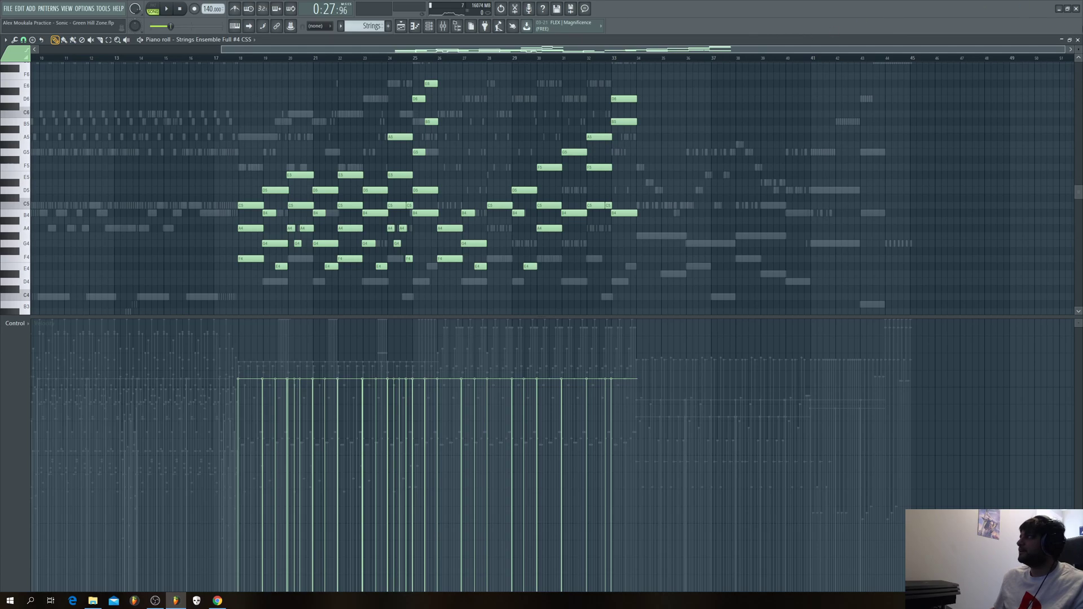
Step: Display the Strings Ensemble Full #4 CSS Dynamics events and its Expression events, and examine the Expression curve over bars 18 to 33
left_click(1069, 40)
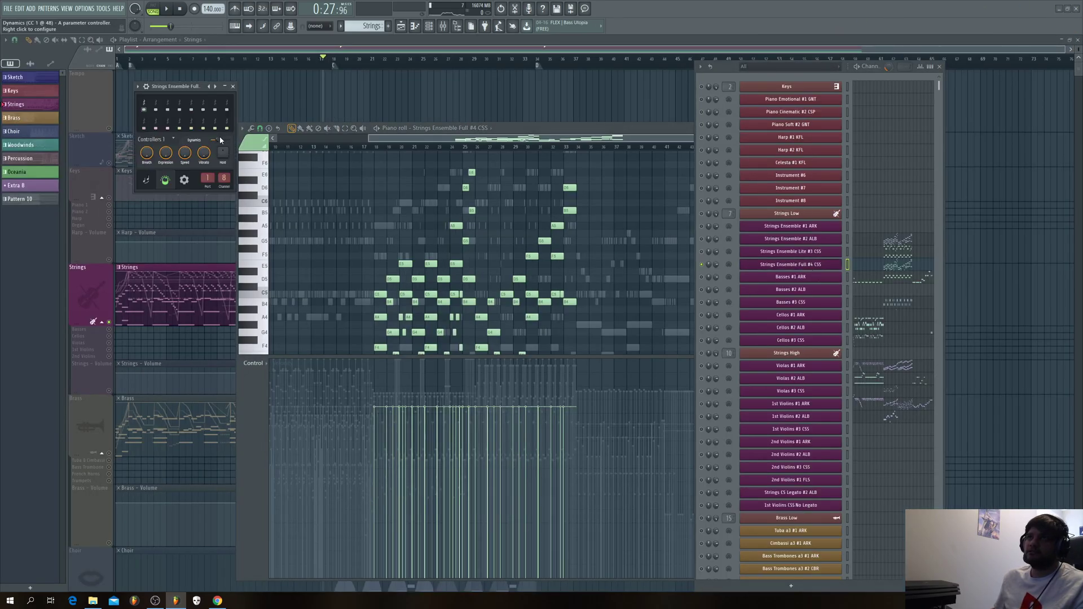
right_click(220, 140)
left_click(271, 201)
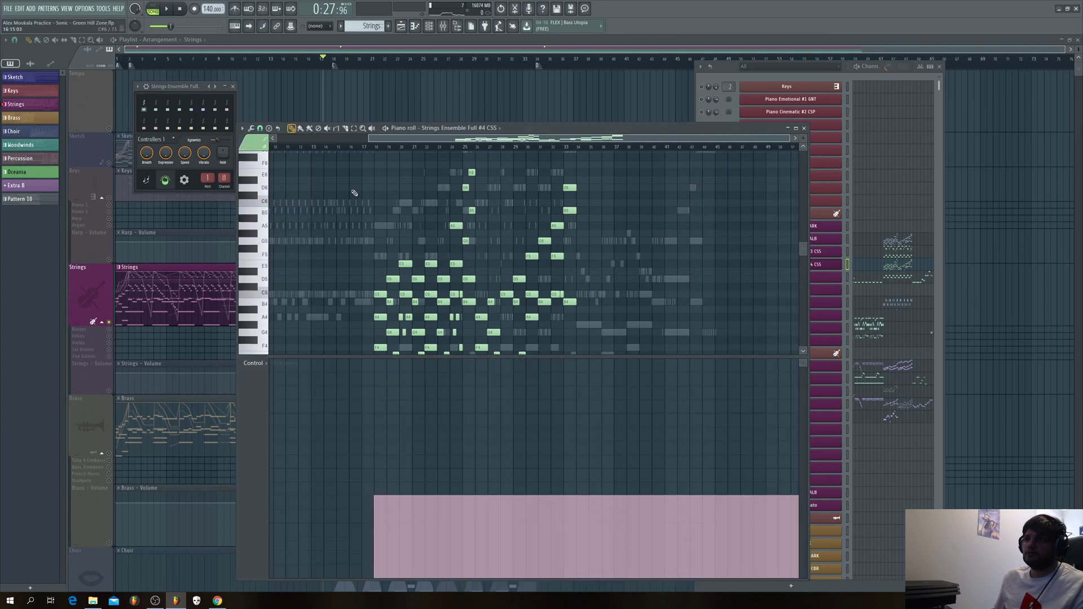
right_click(165, 152)
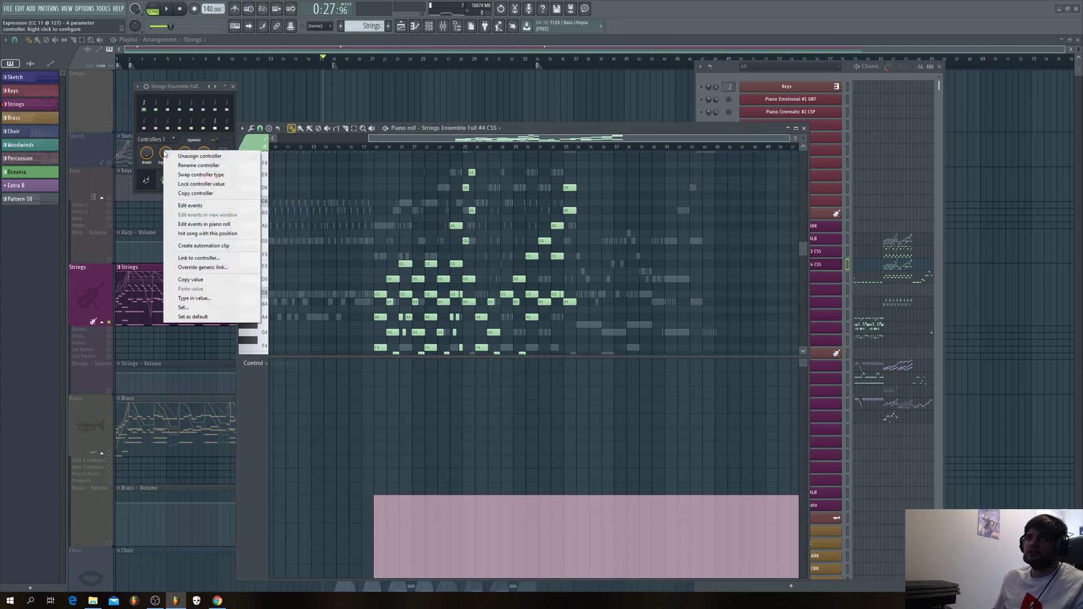
left_click(200, 207)
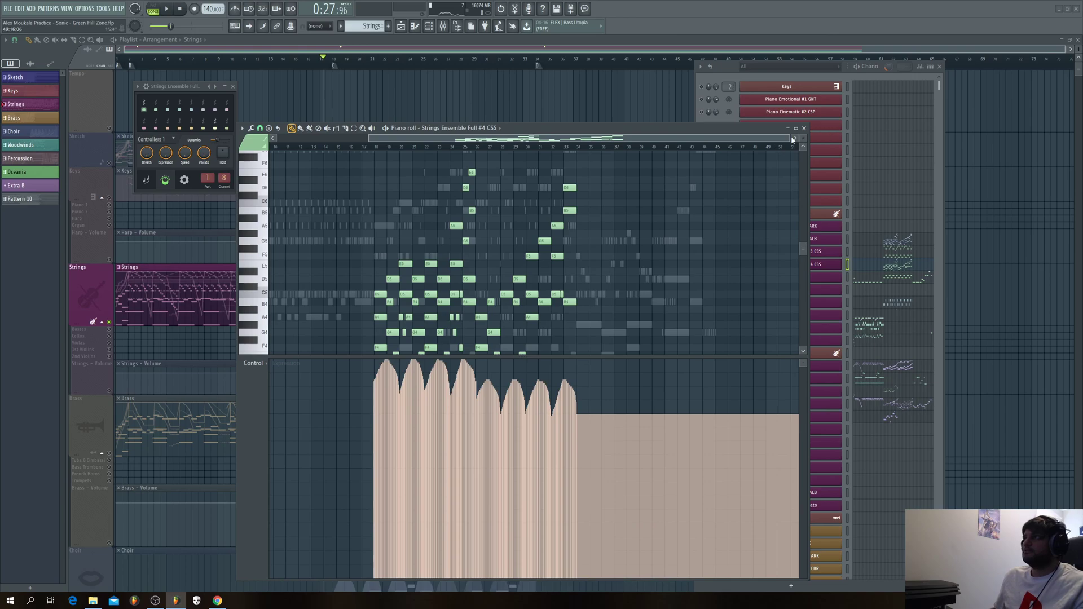
left_click_drag(790, 137, 577, 136)
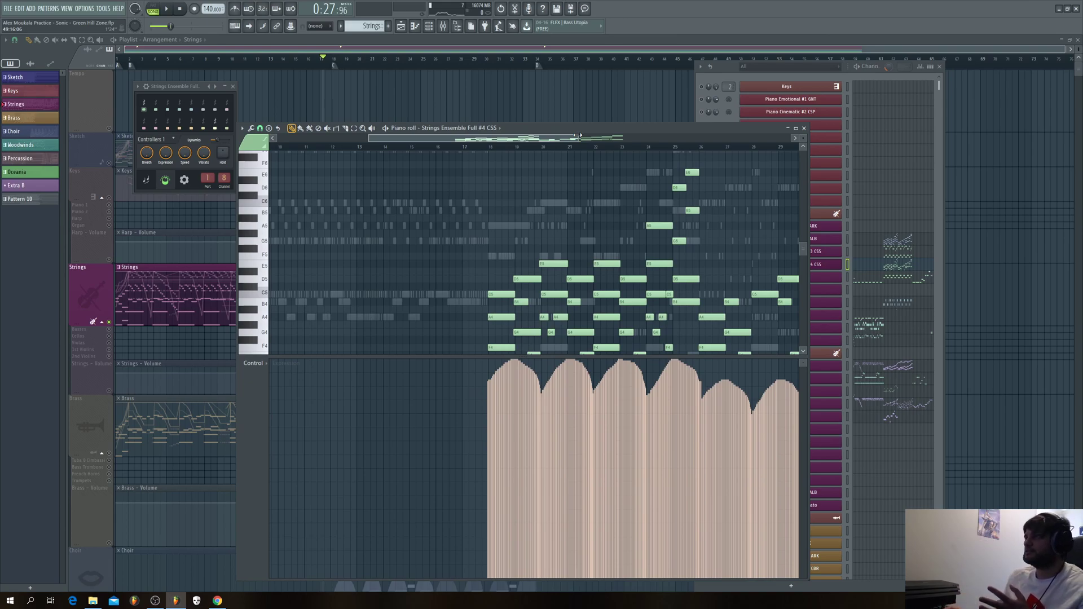
left_click(796, 129)
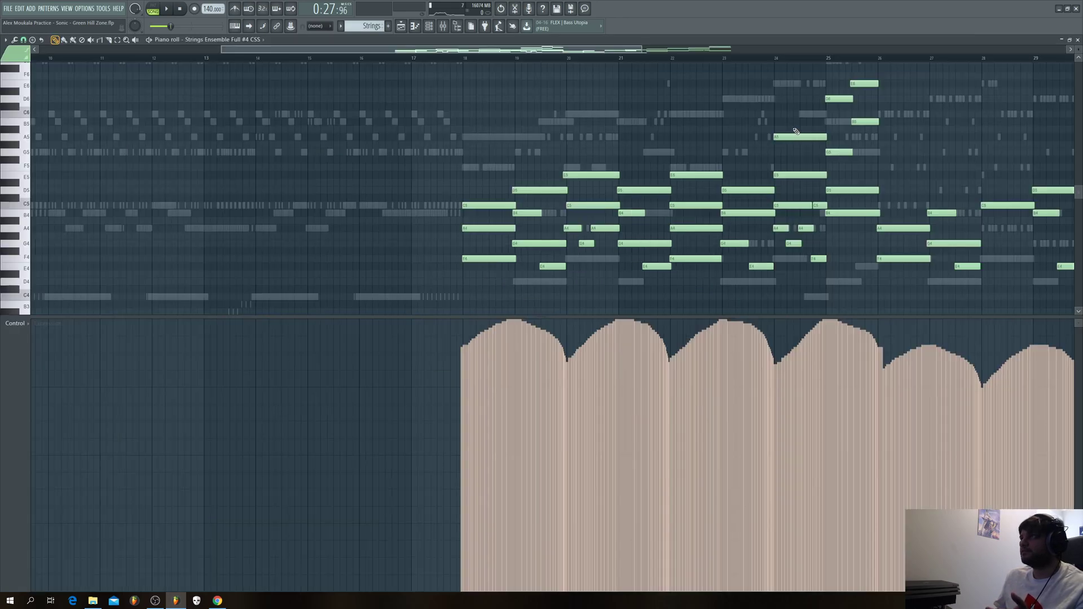
left_click_drag(625, 59, 712, 47)
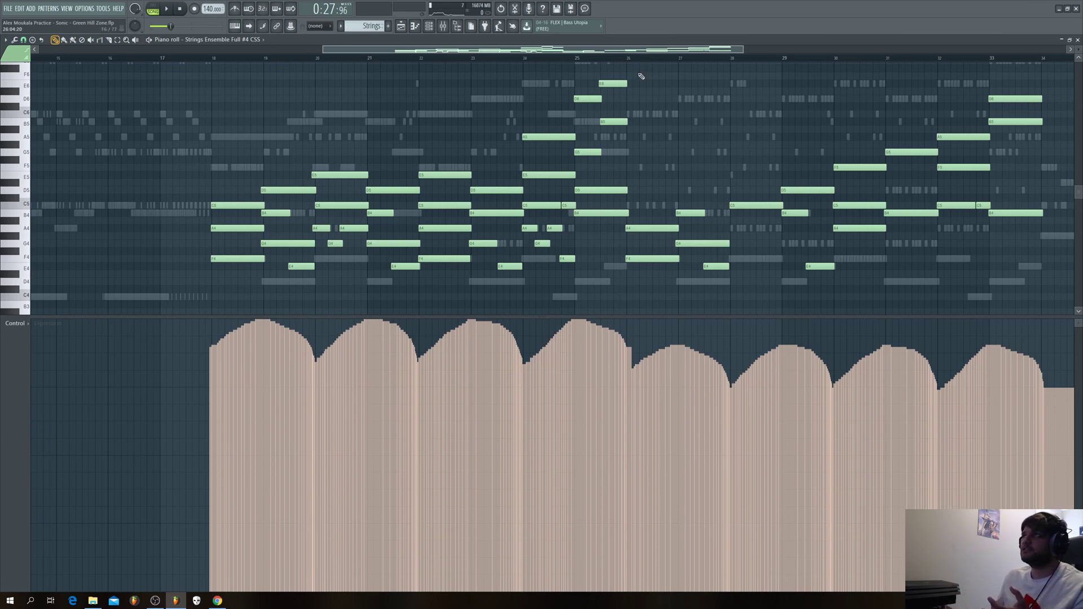
Step: Play the Strings Ensemble Full #4 CSS part twice from around bar 24, stop playback, and close the piano roll
left_click(527, 64)
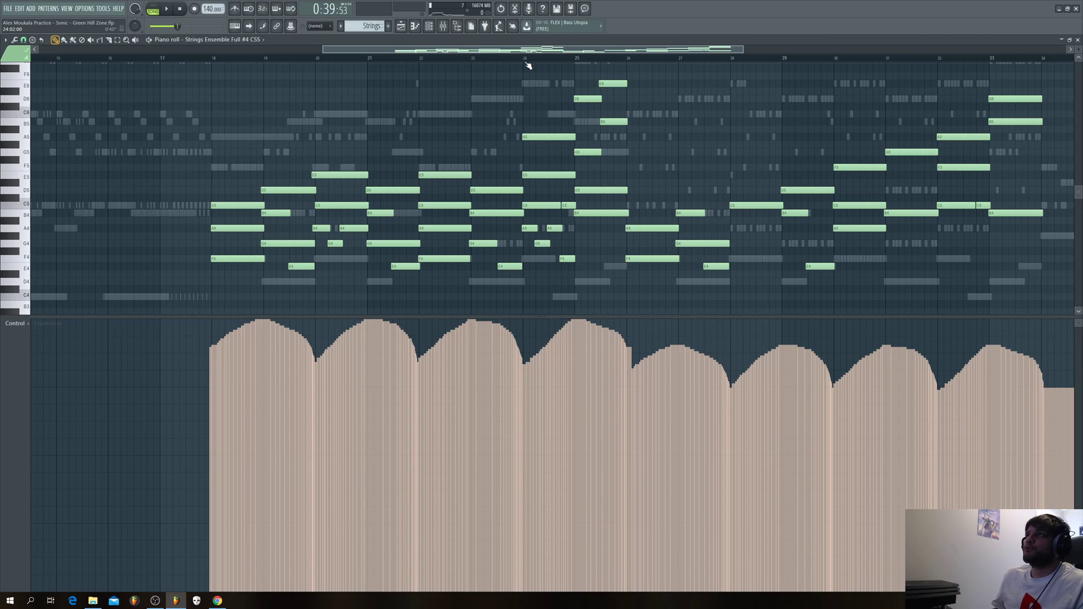
key("space")
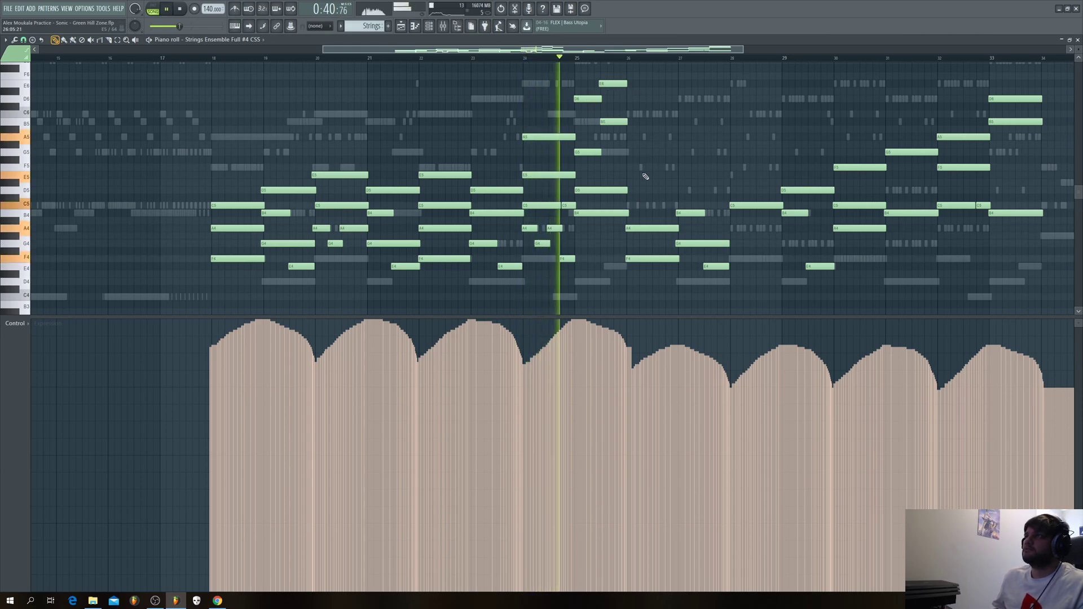
key("space")
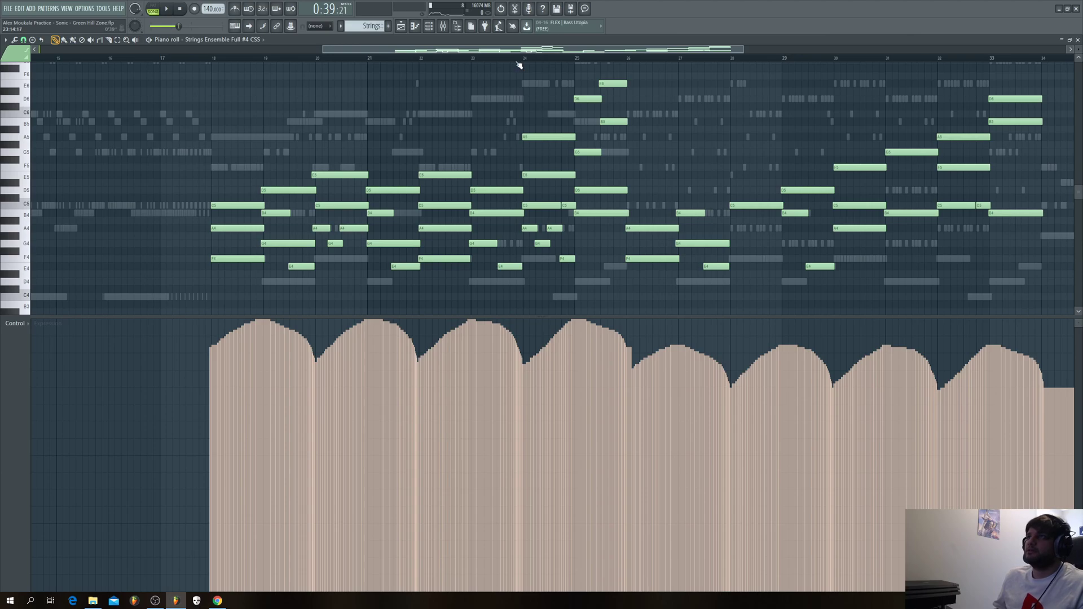
key("space")
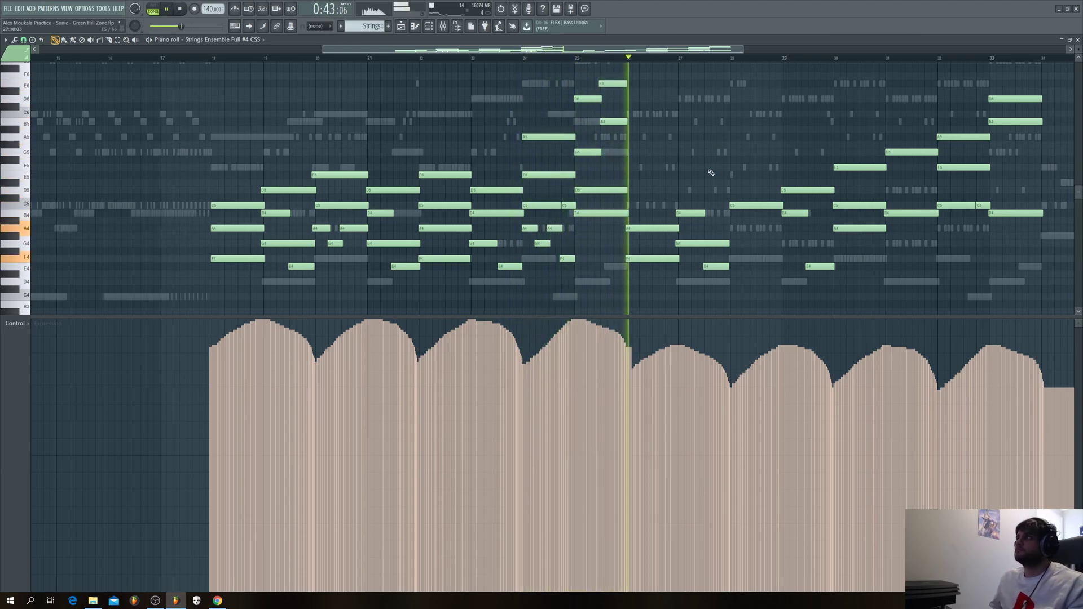
left_click(1079, 41)
key("space")
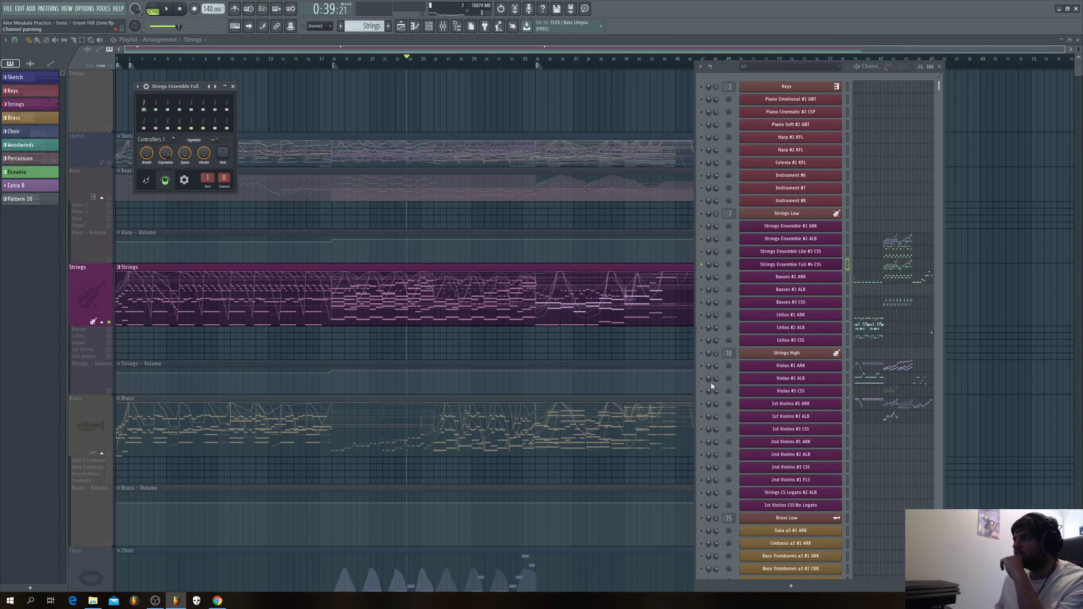
Step: Open the Violas #1 ARK notes in the piano roll, play them from around bar 18 while widening the visible range, and stop playback
right_click(839, 366)
left_click(861, 367)
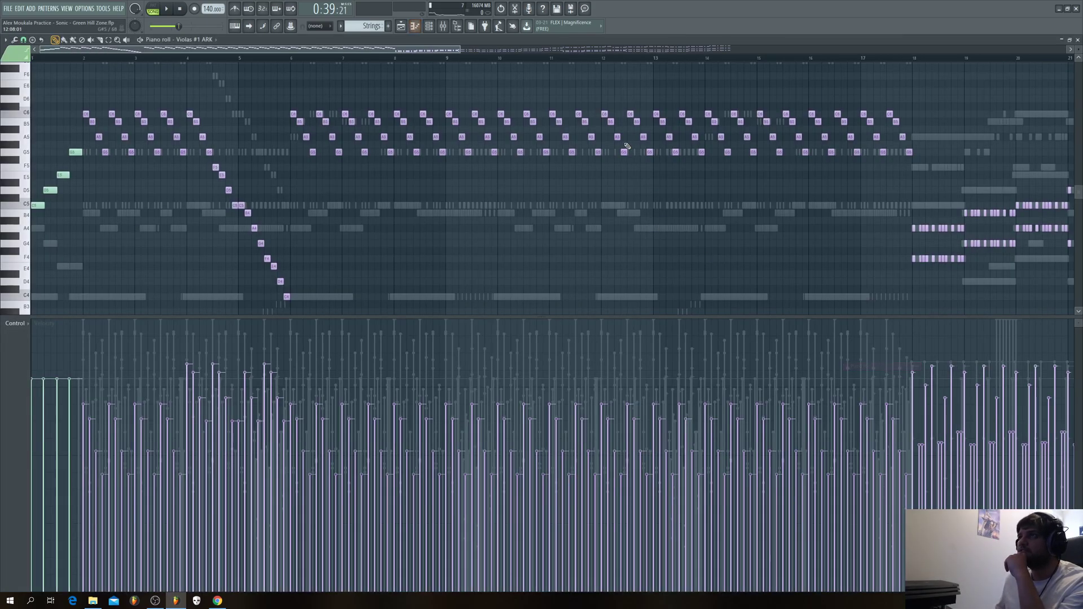
left_click_drag(428, 52, 624, 54)
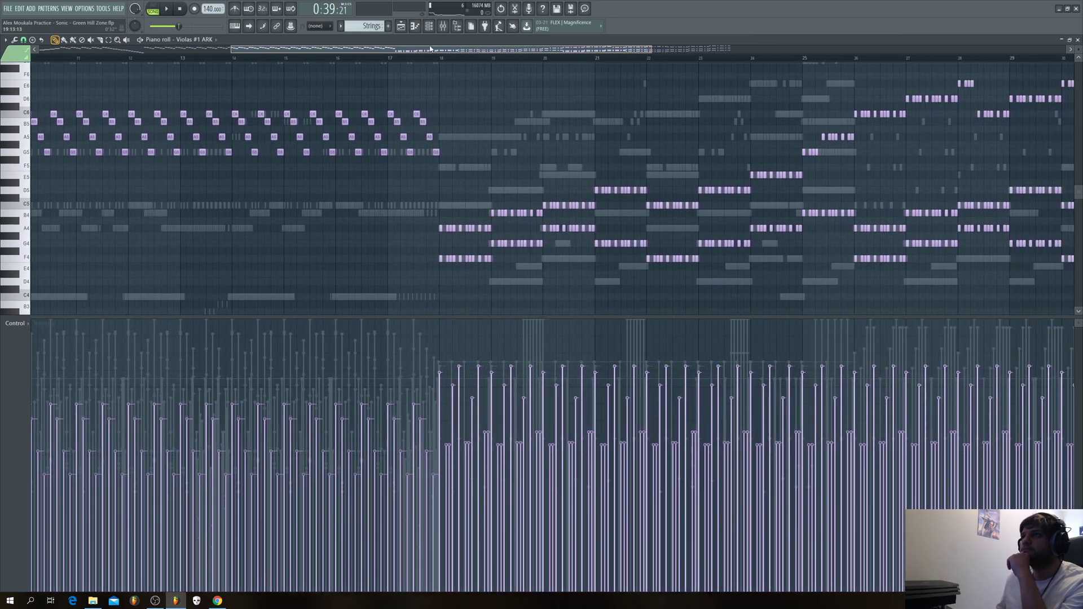
left_click(432, 58)
key("space")
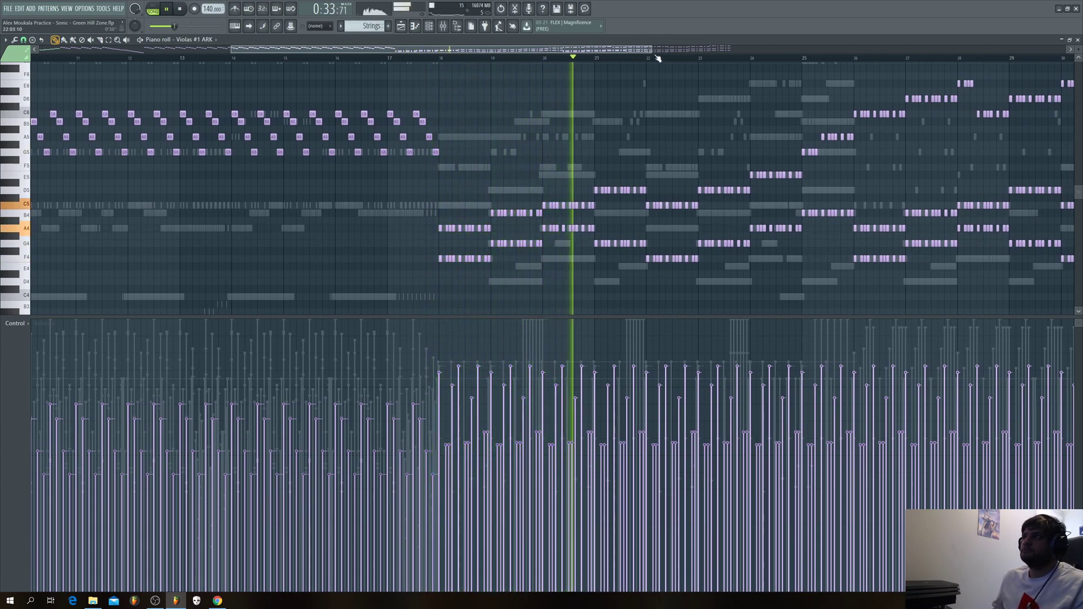
left_click_drag(652, 49, 797, 43)
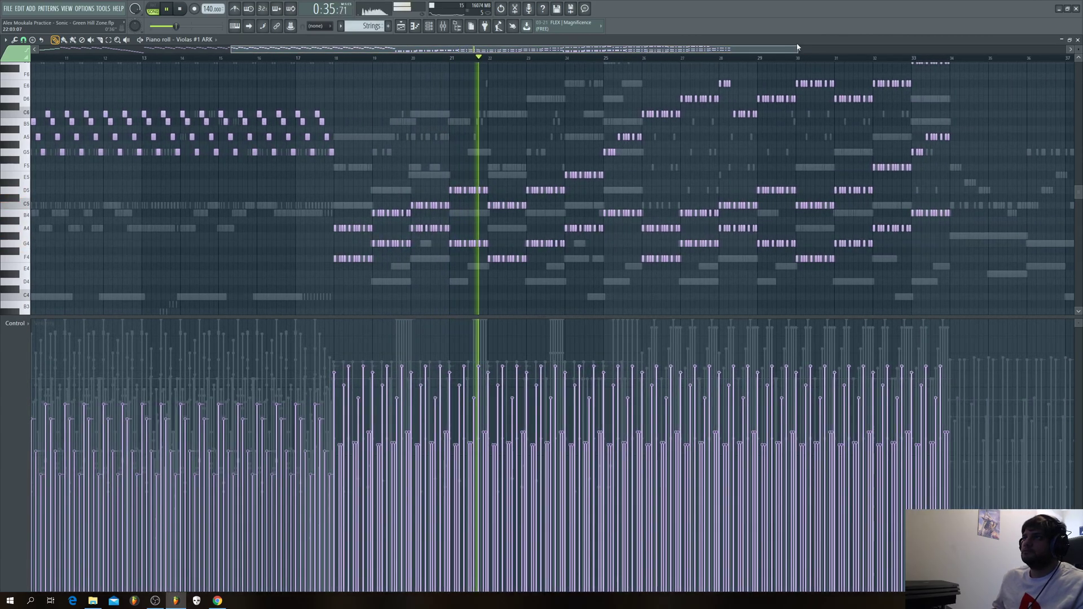
key("space")
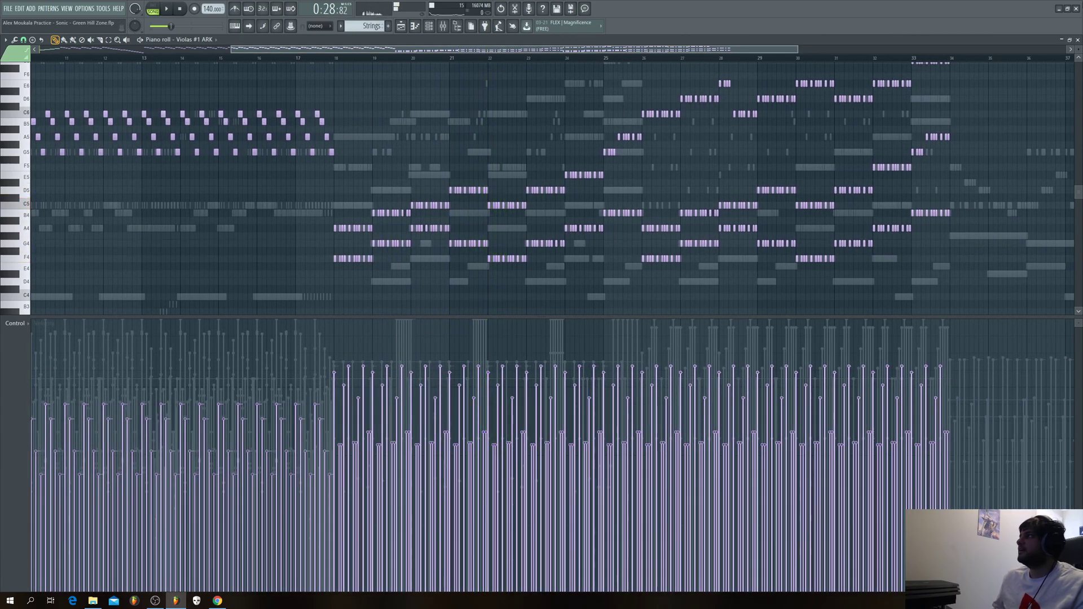
Step: Unmute the Violas #1 ARK channel alongside Strings Ensemble Full #4 CSS, and return to the maximized Violas #1 ARK piano roll
left_click(1068, 39)
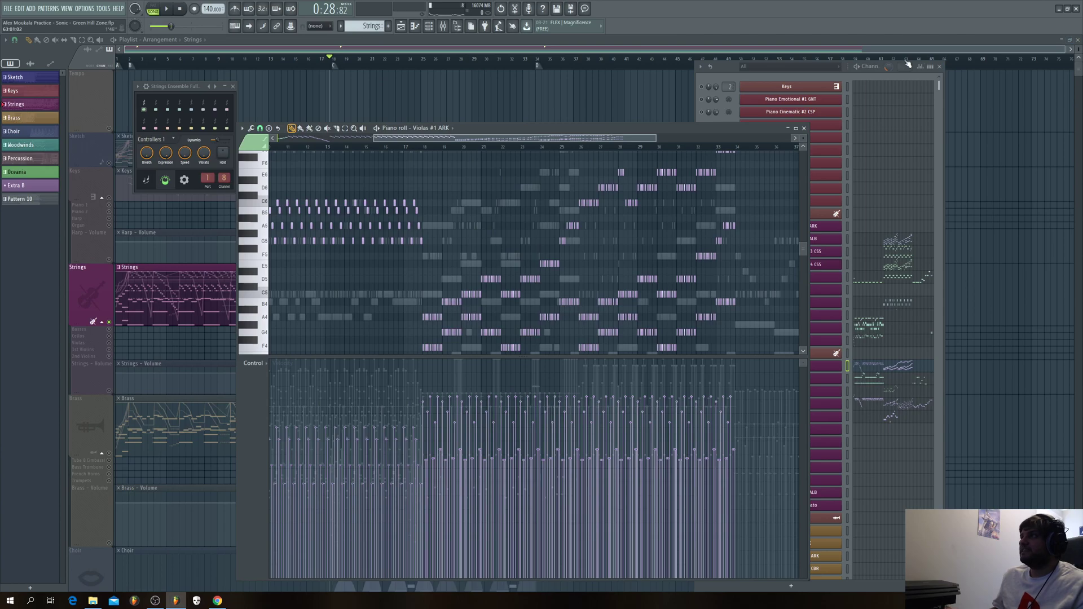
left_click(725, 68)
scroll(822, 281, "down", 5)
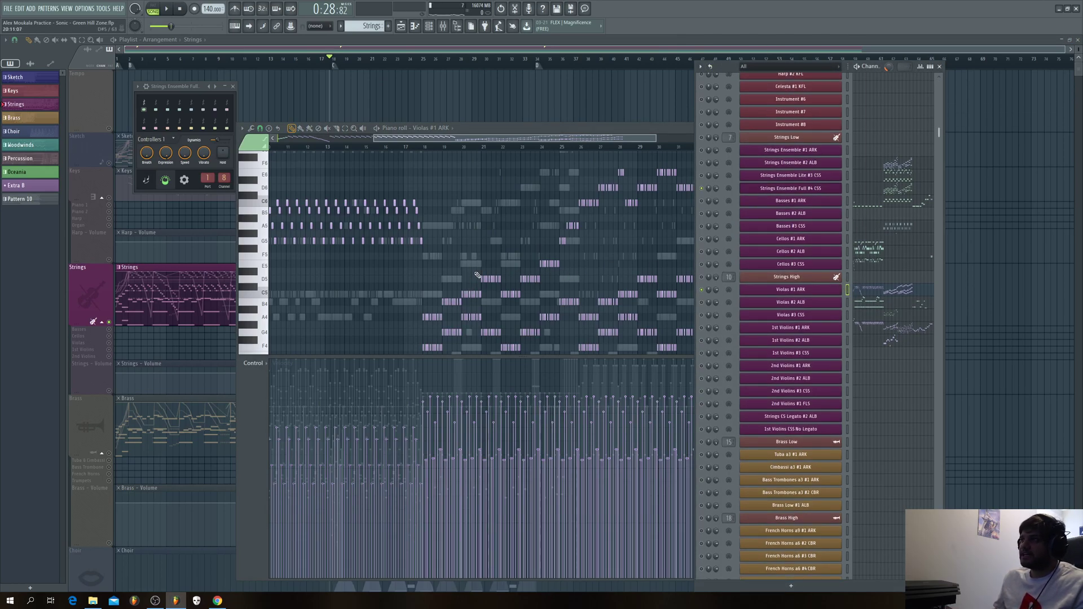
left_click(635, 153)
scroll(635, 169, "right", 2)
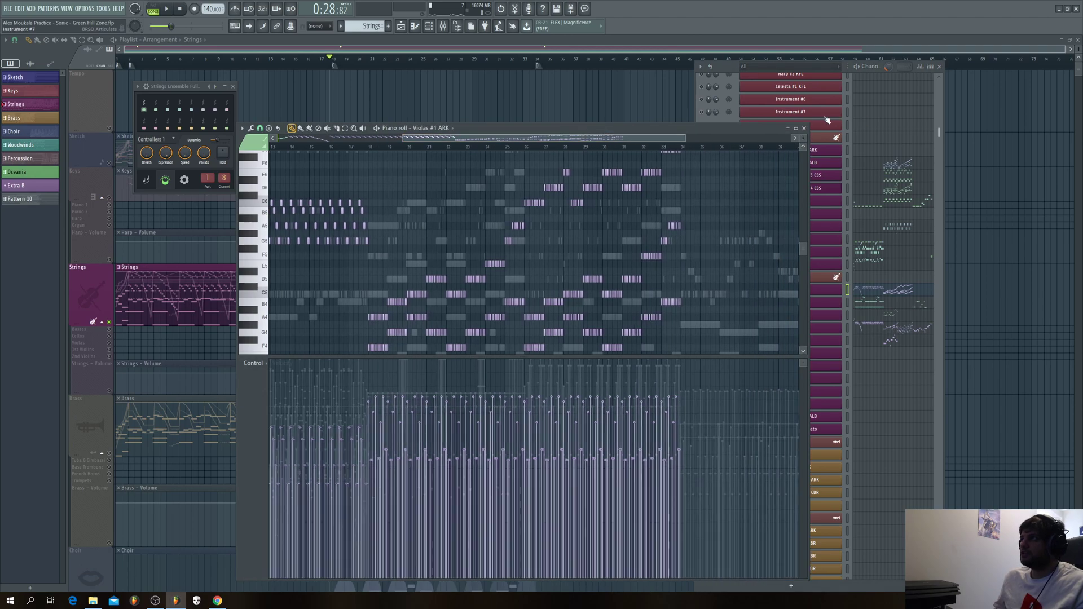
left_click(798, 129)
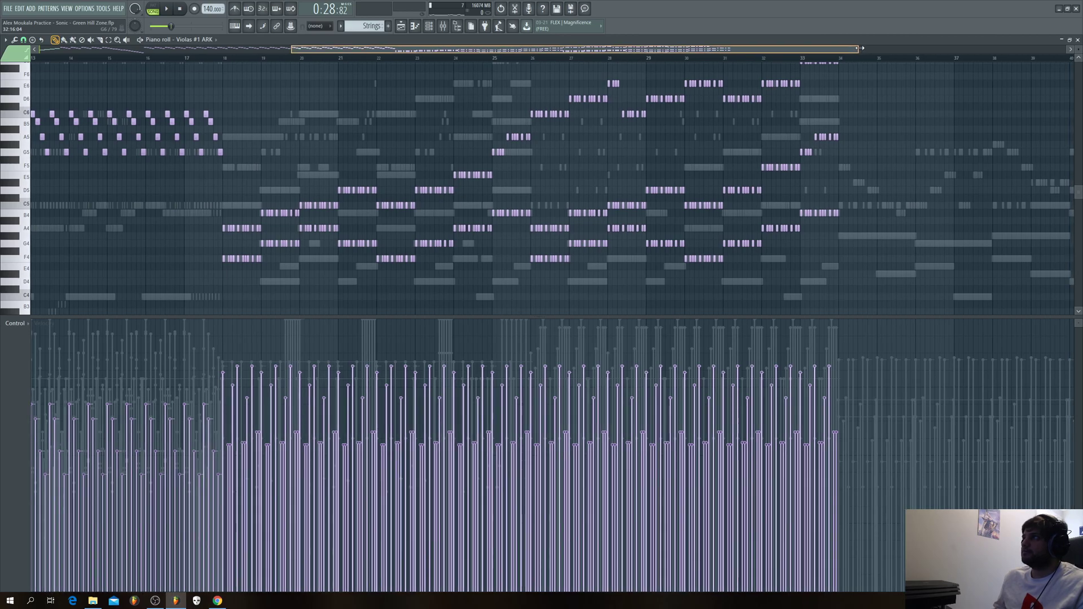
Step: Examine the Violas #1 ARK notes from bar 18 onward, play them through to around bar 25, stop playback, and close the piano roll
left_click_drag(855, 50, 611, 50)
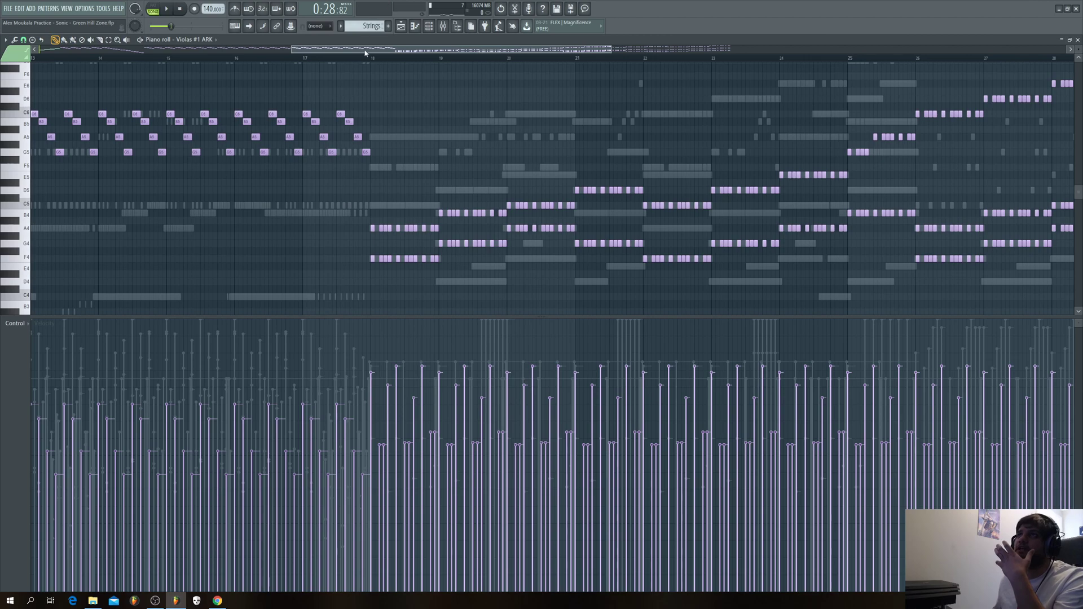
scroll(326, 307, "down", 2)
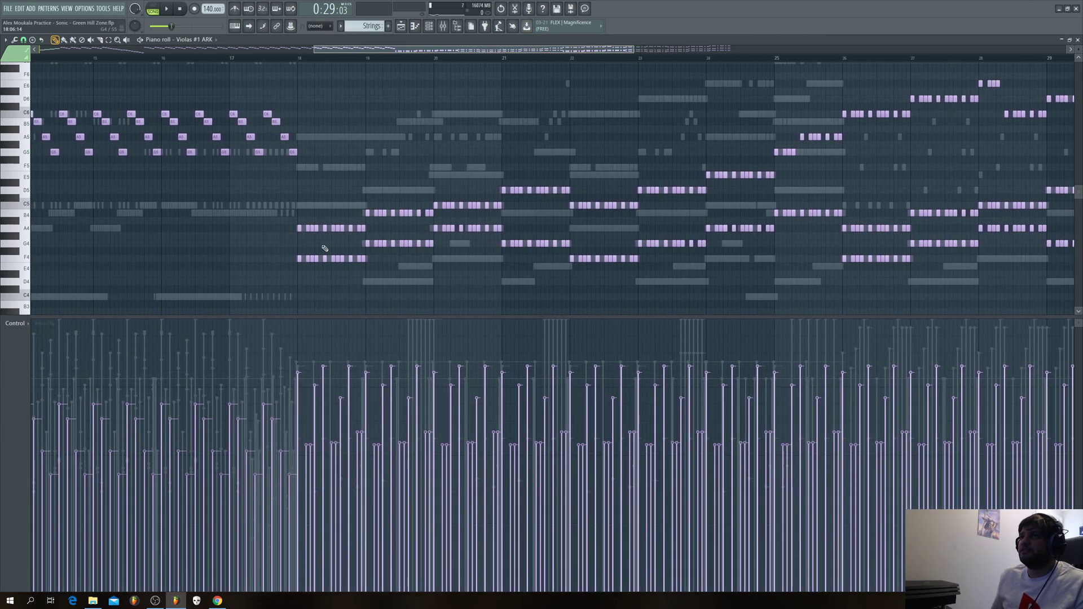
key("space")
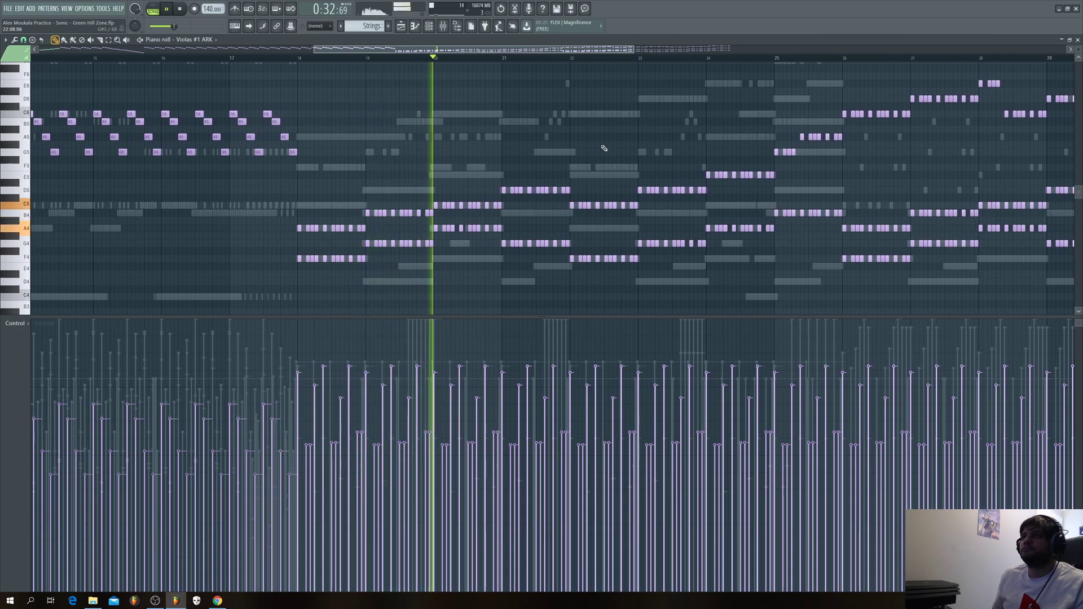
scroll(579, 96, "down", 2)
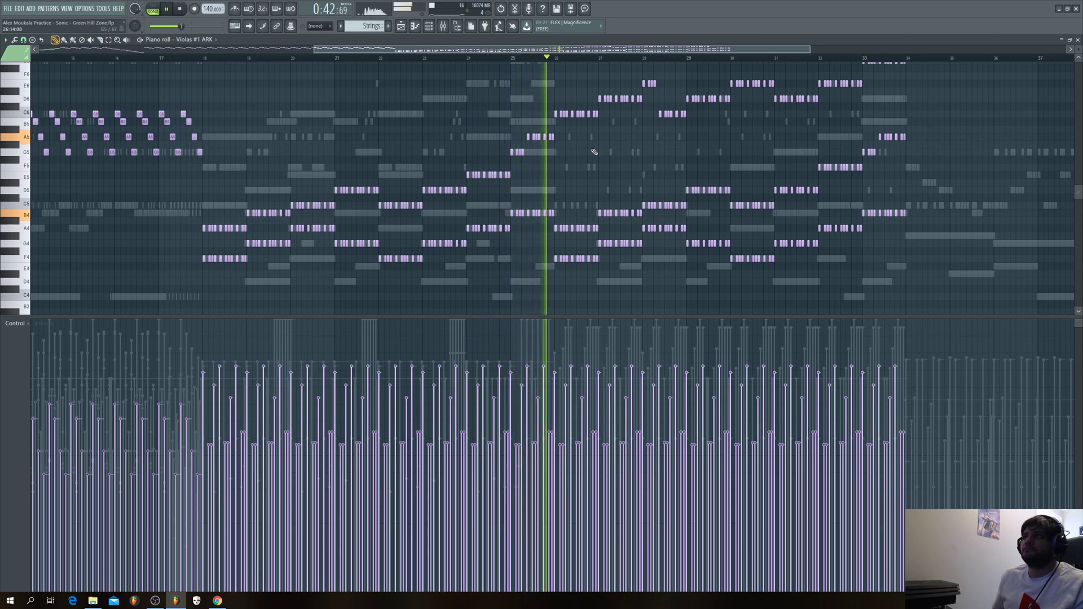
key("space")
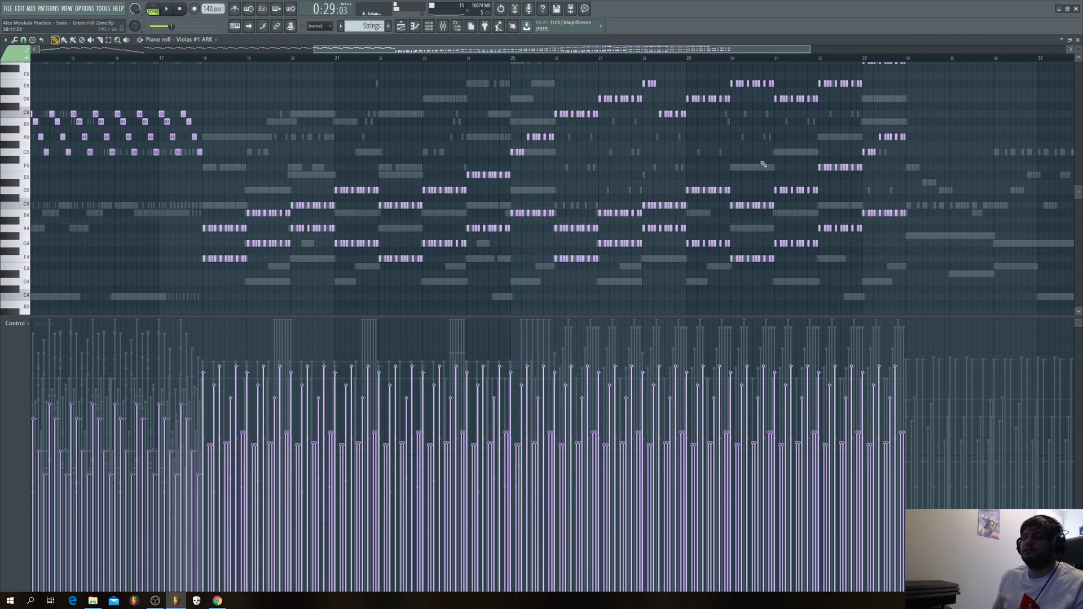
left_click(1078, 40)
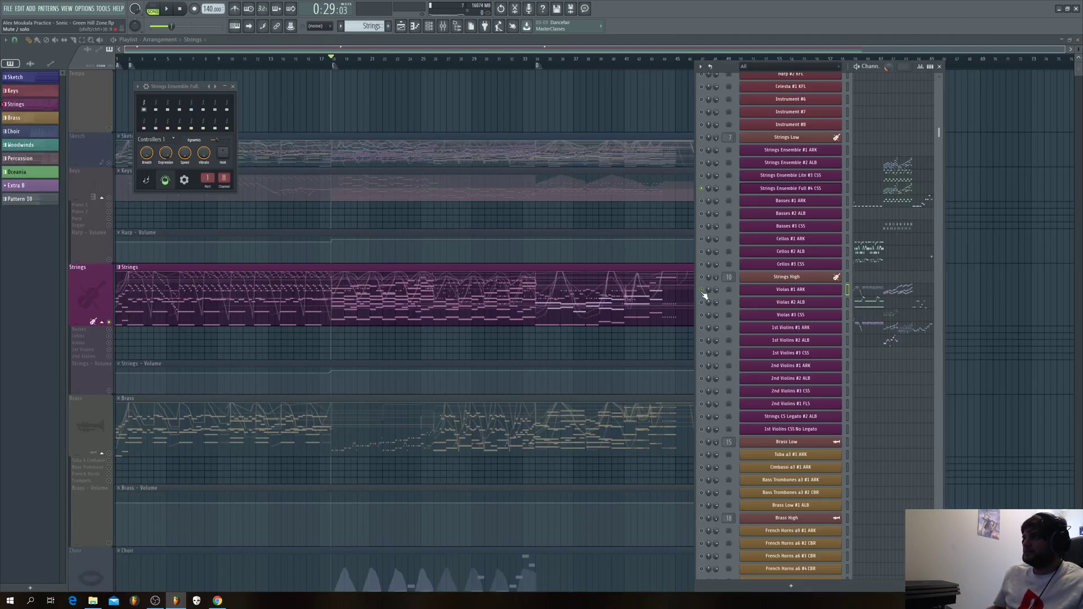
Step: Open the Violas #2 ALB notes in the piano roll, examine them through bar 34, and close the piano roll
right_click(822, 304)
left_click(884, 306)
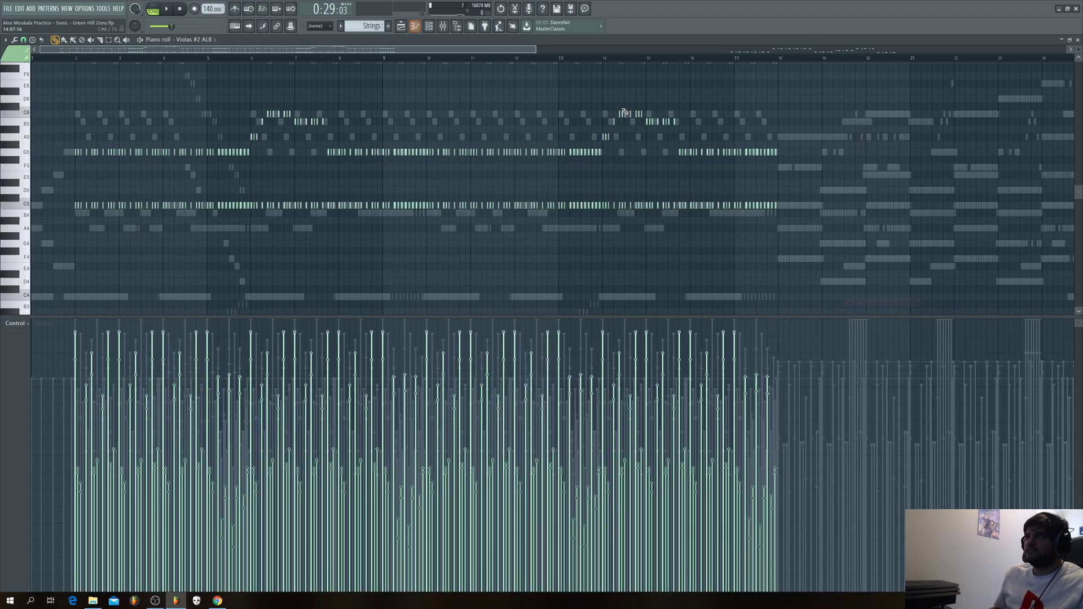
left_click_drag(496, 49, 720, 49)
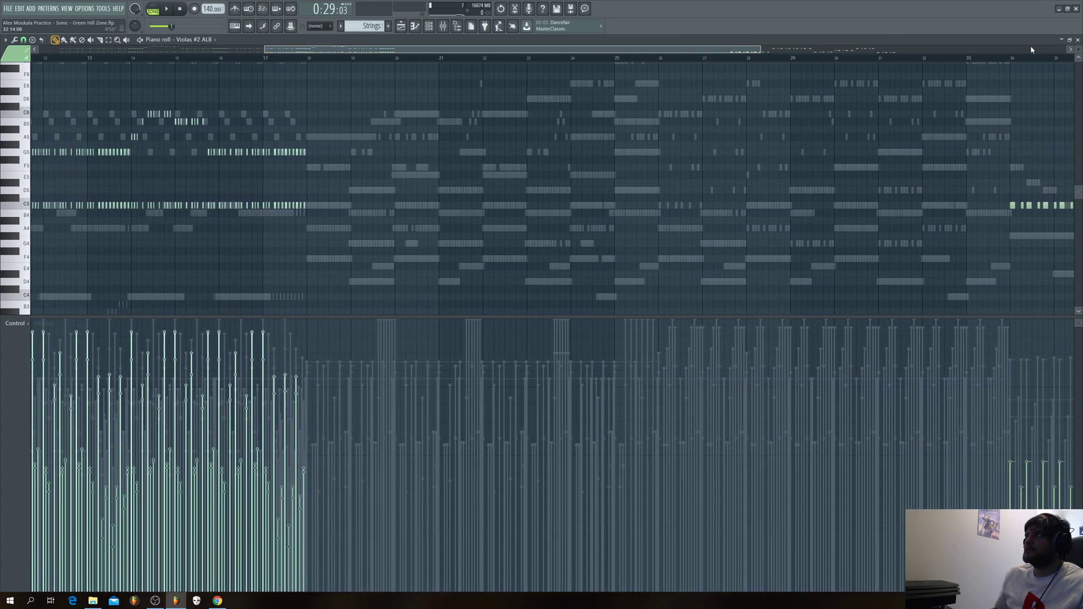
left_click(1078, 40)
Step: Open the 1st Violins #1 ARK notes in the piano roll, play briefly from bar 18, stop playback, and close the piano roll
scroll(869, 338, "down", 6)
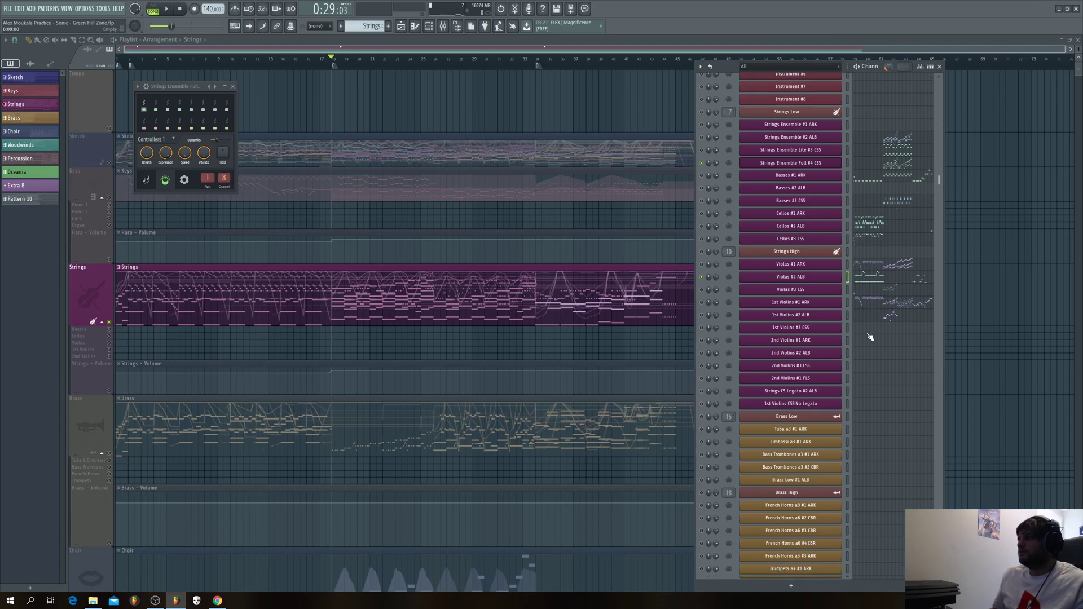
scroll(866, 313, "up", 6)
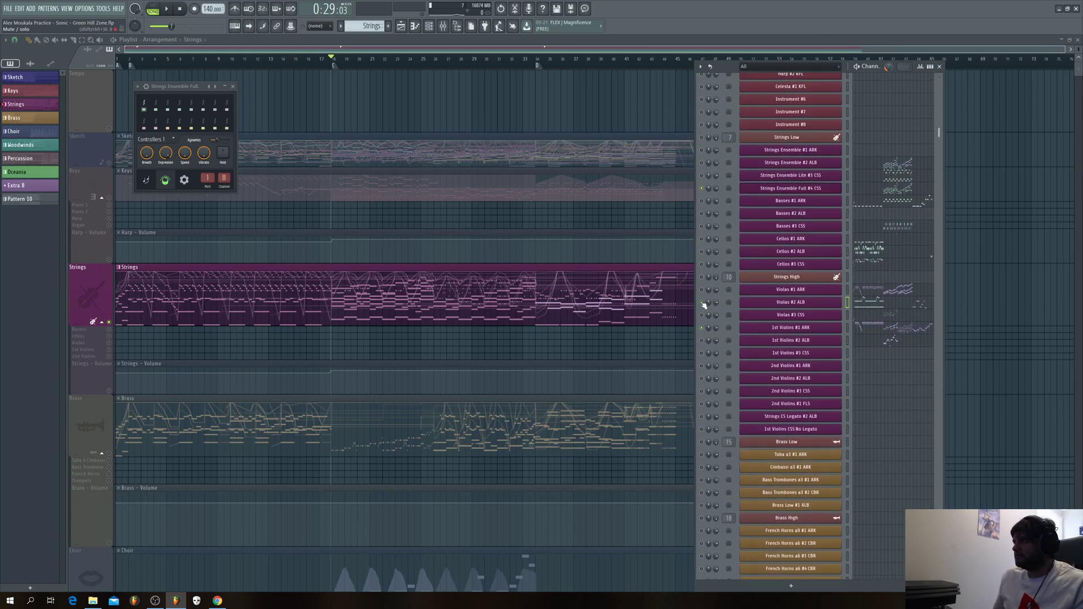
right_click(840, 327)
left_click(860, 335)
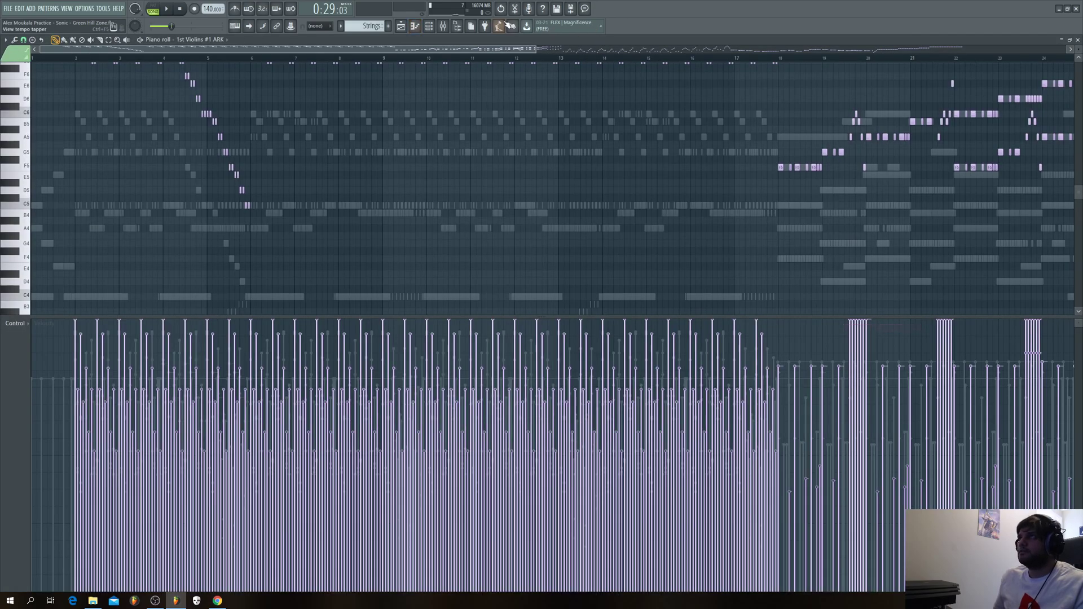
scroll(474, 39, "right", 10)
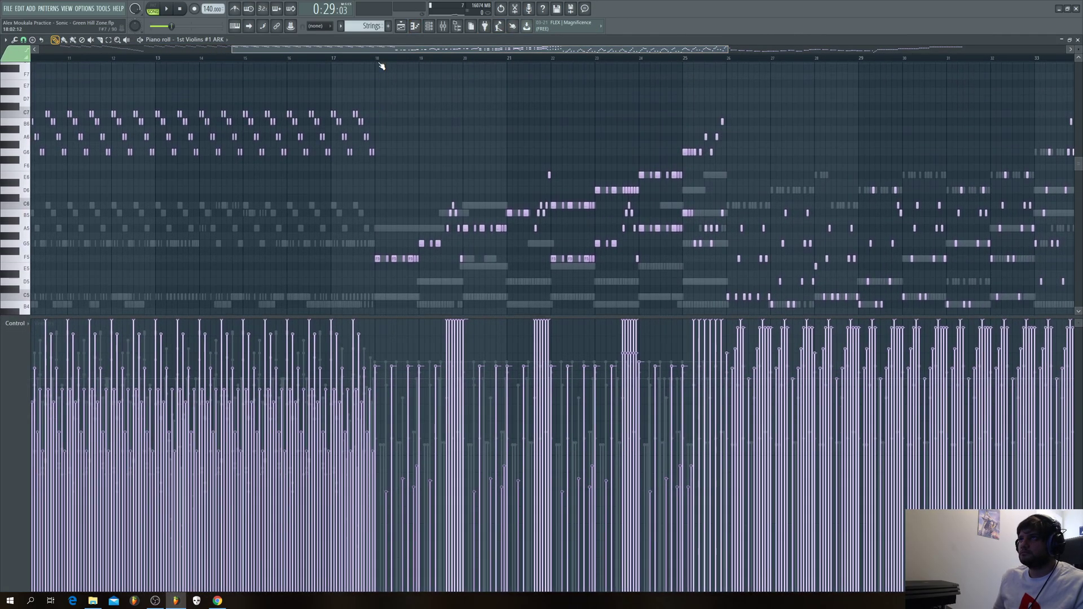
left_click(376, 58)
key("space")
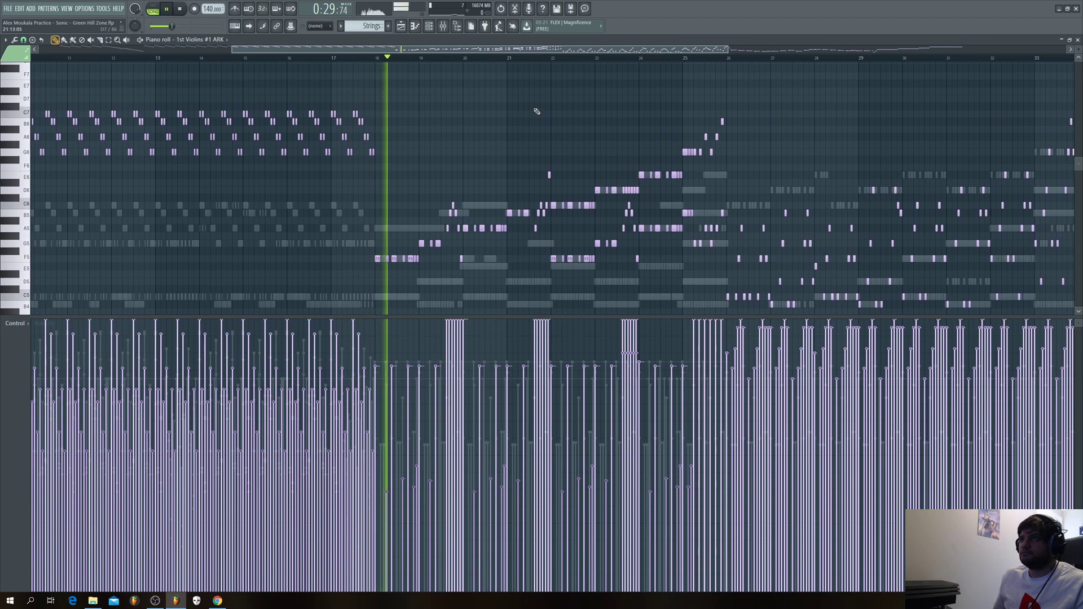
left_click(1078, 40)
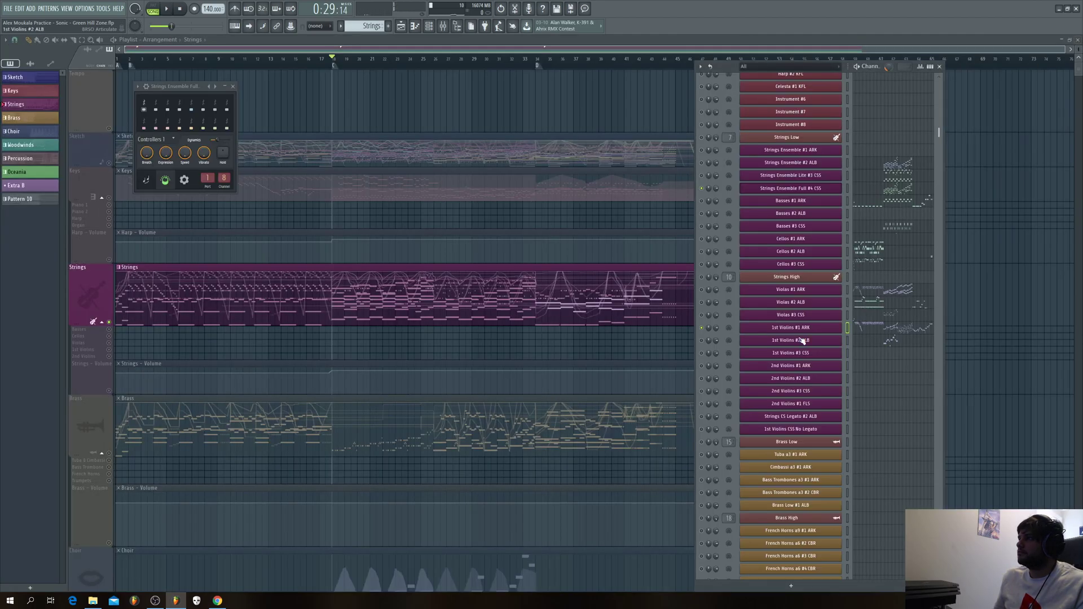
Step: Play the strings again from bar 18, follow the 1st Violins #1 ARK notes in the piano roll, stop playback, and close it
key("space")
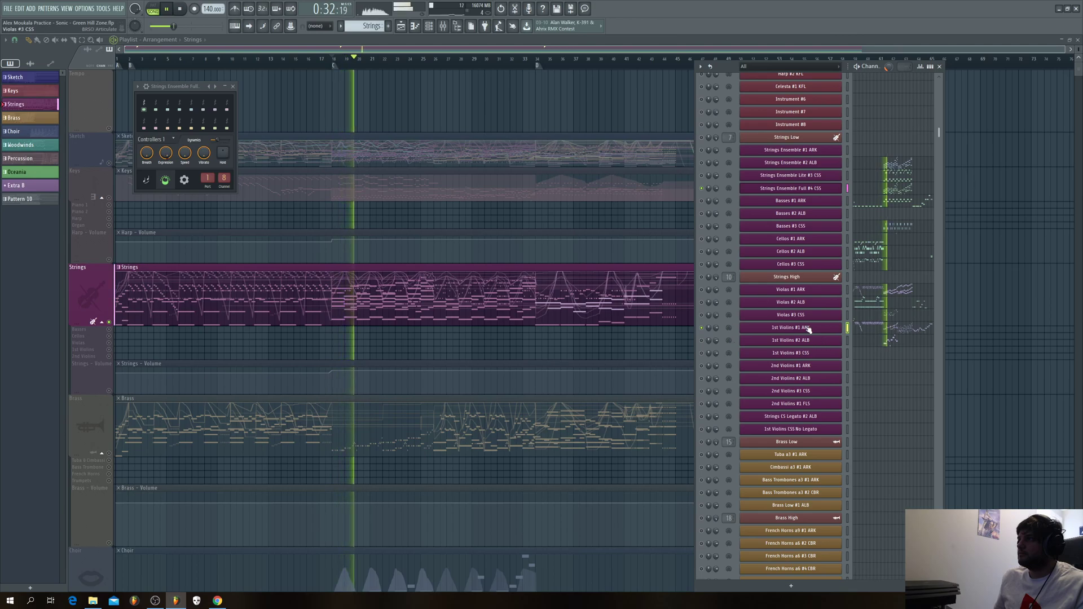
right_click(825, 324)
left_click(864, 328)
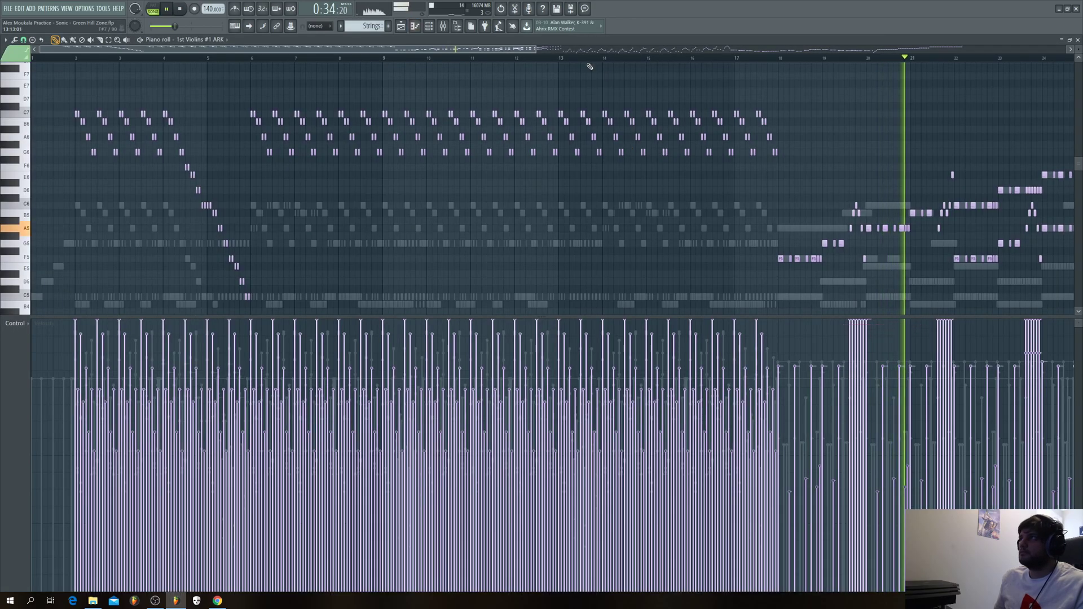
left_click_drag(504, 49, 712, 79)
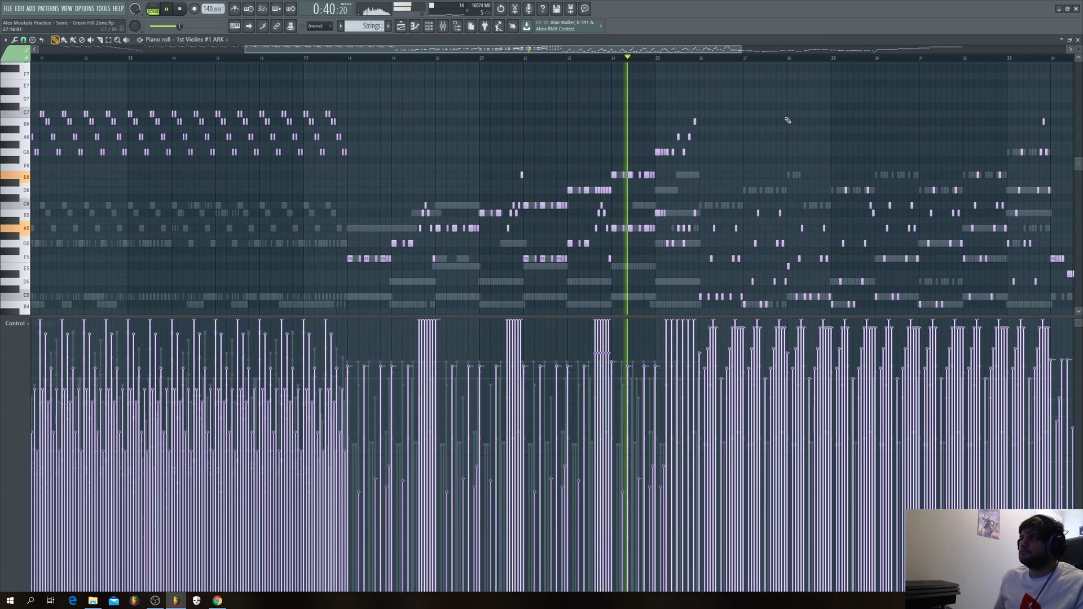
key("space")
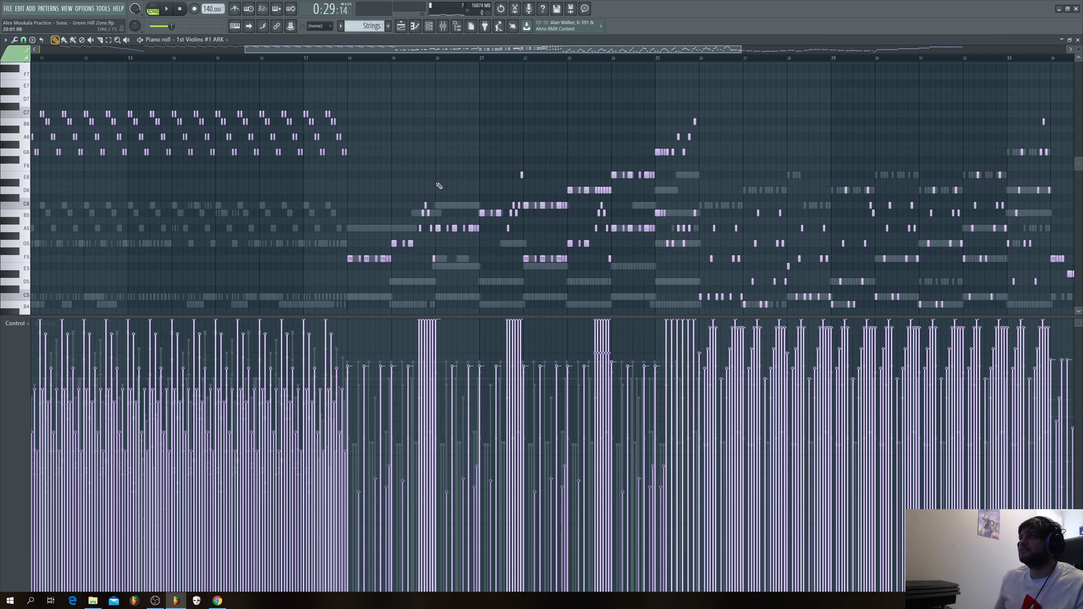
left_click(1078, 40)
Step: Look through the channel rack, re-enable all channels from the Strings Ensemble Full #4 CSS solo, and close the channel rack
scroll(887, 285, "down", 15)
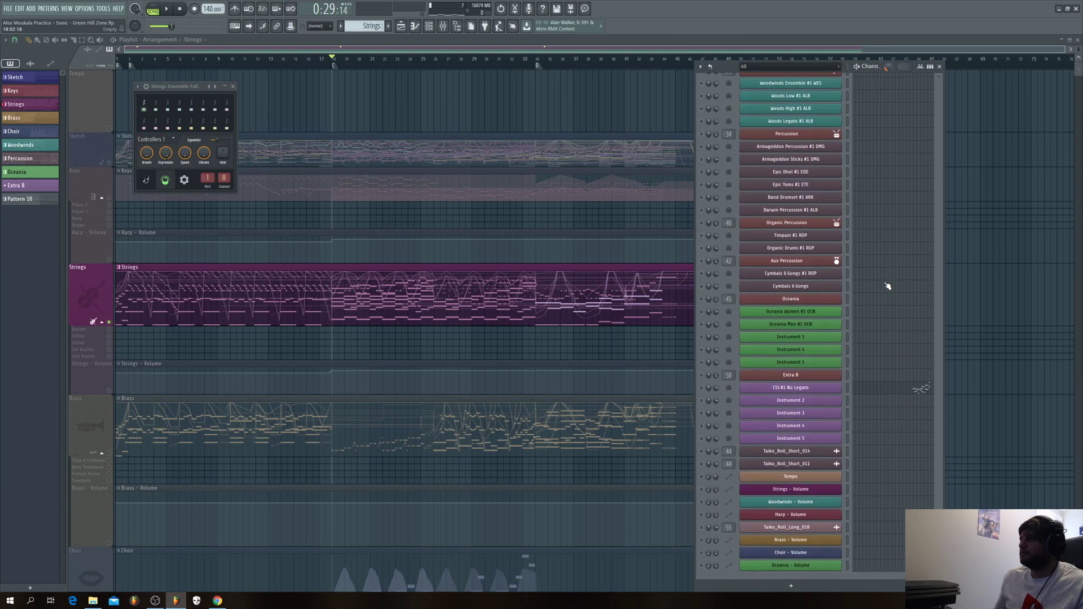
scroll(887, 285, "up", 10)
scroll(936, 172, "up", 7)
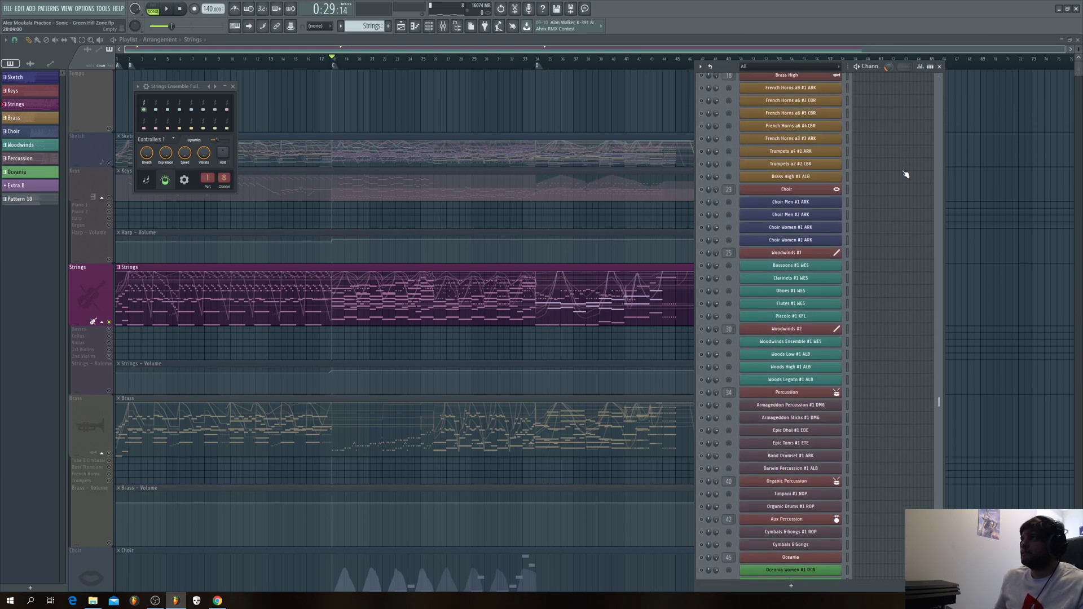
right_click(702, 208)
left_click(701, 210)
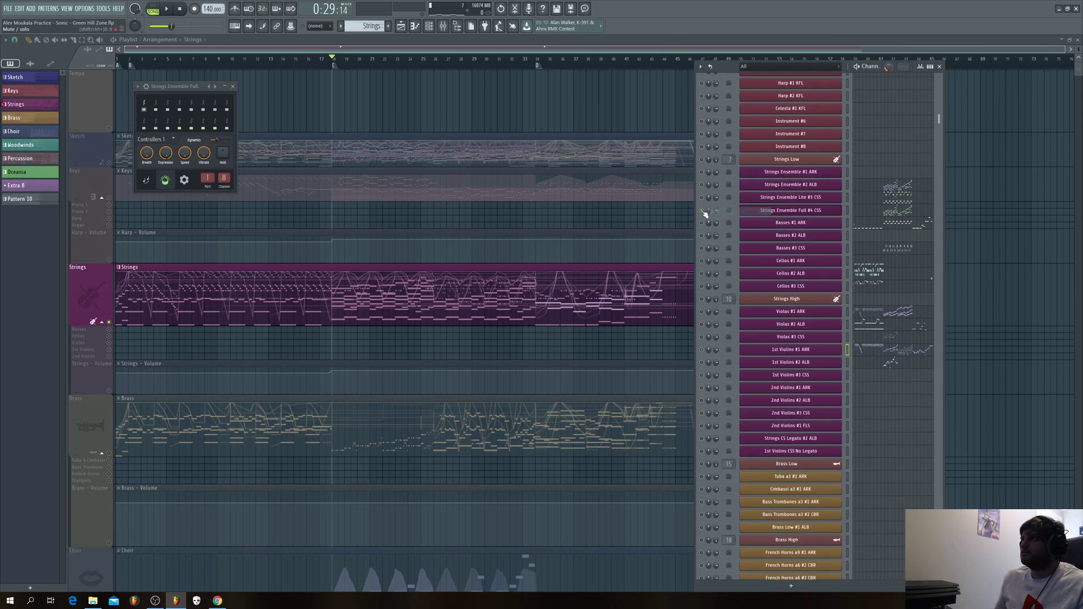
right_click(702, 211)
left_click(701, 211)
left_click(363, 49)
Step: Solo the Woodwinds track in the playlist, select the Woodwinds pattern, and display the channel rack
scroll(401, 203, "down", 4)
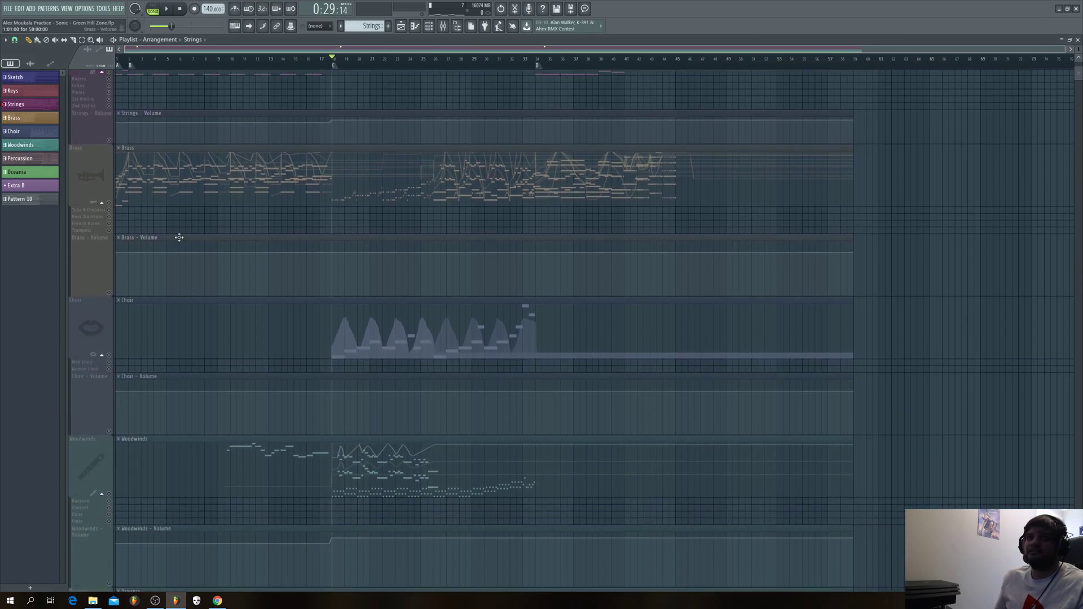
scroll(184, 279, "down", 6)
scroll(130, 409, "up", 5)
scroll(129, 409, "up", 2)
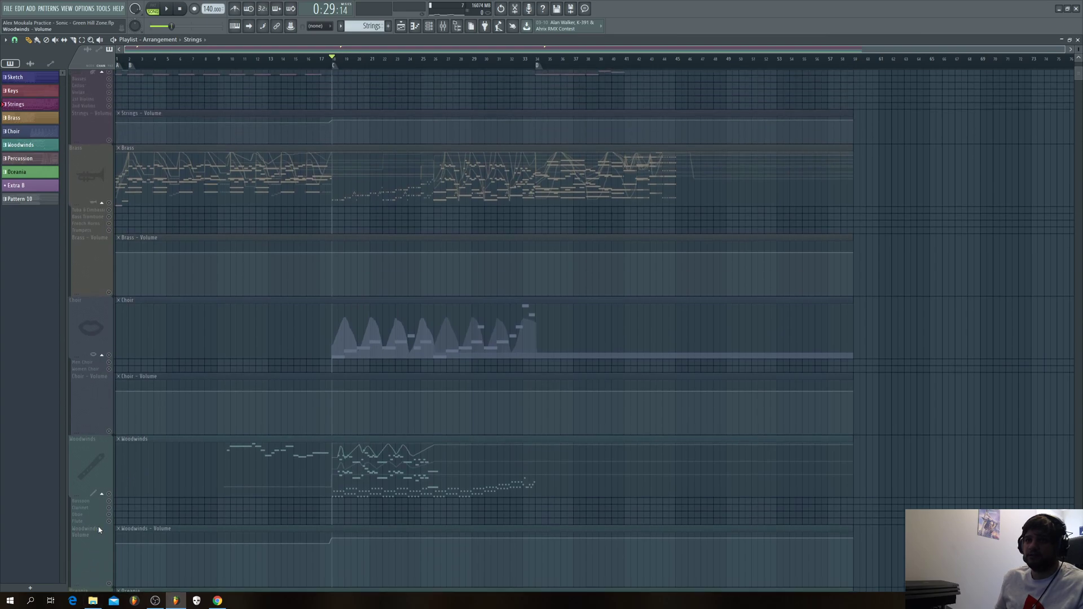
left_click(108, 558)
left_click(108, 558)
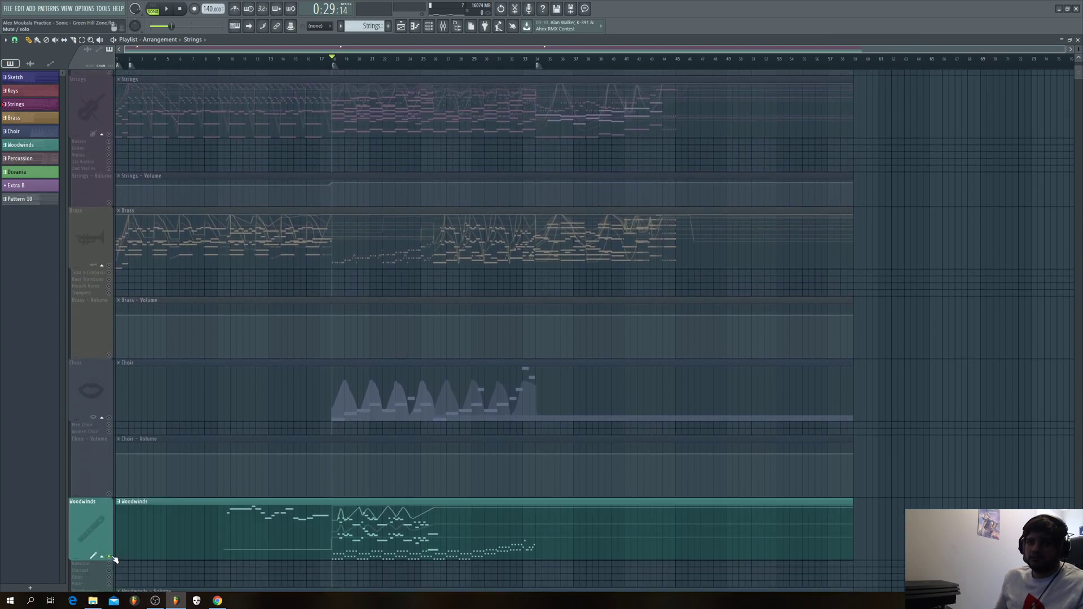
scroll(299, 528, "up", 1)
scroll(382, 470, "down", 2)
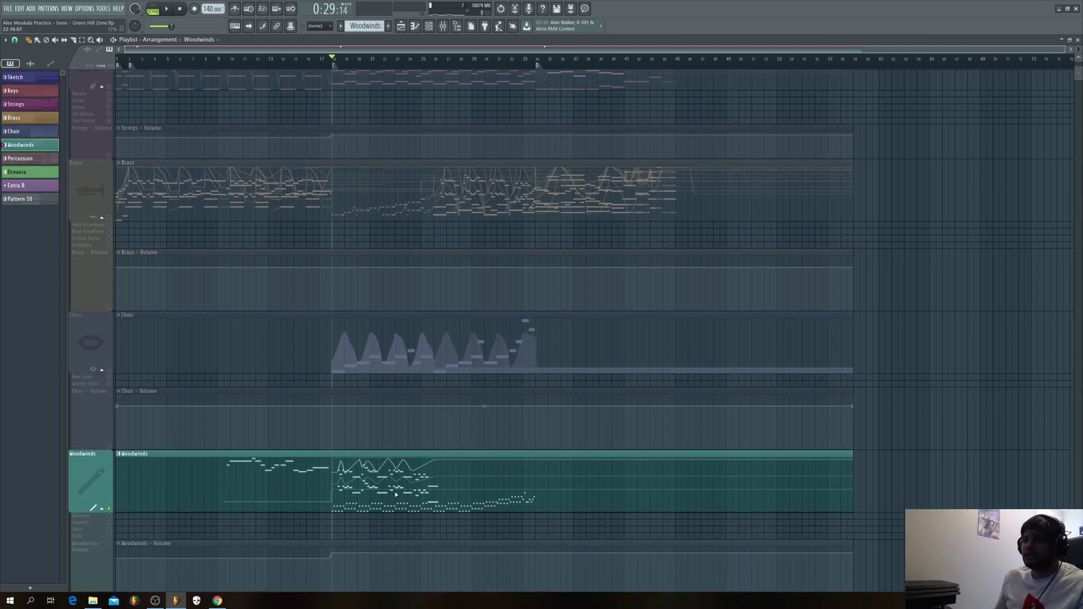
left_click(429, 27)
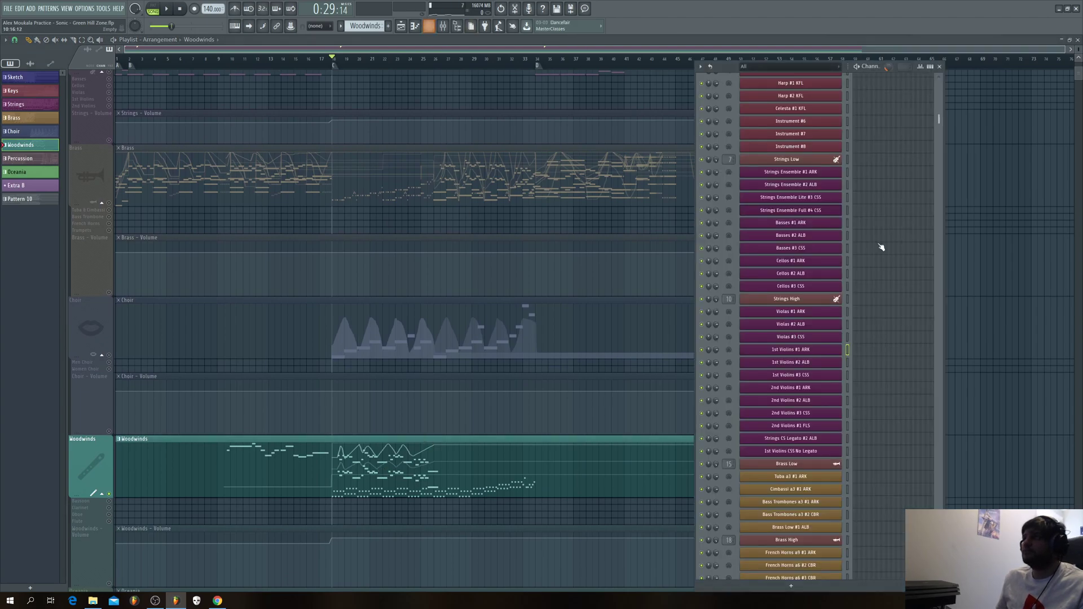
Step: Play the soloed woodwinds from bar 18 and bring the Woodwinds #1 and #2 channels into view in the channel rack
scroll(877, 165, "down", 15)
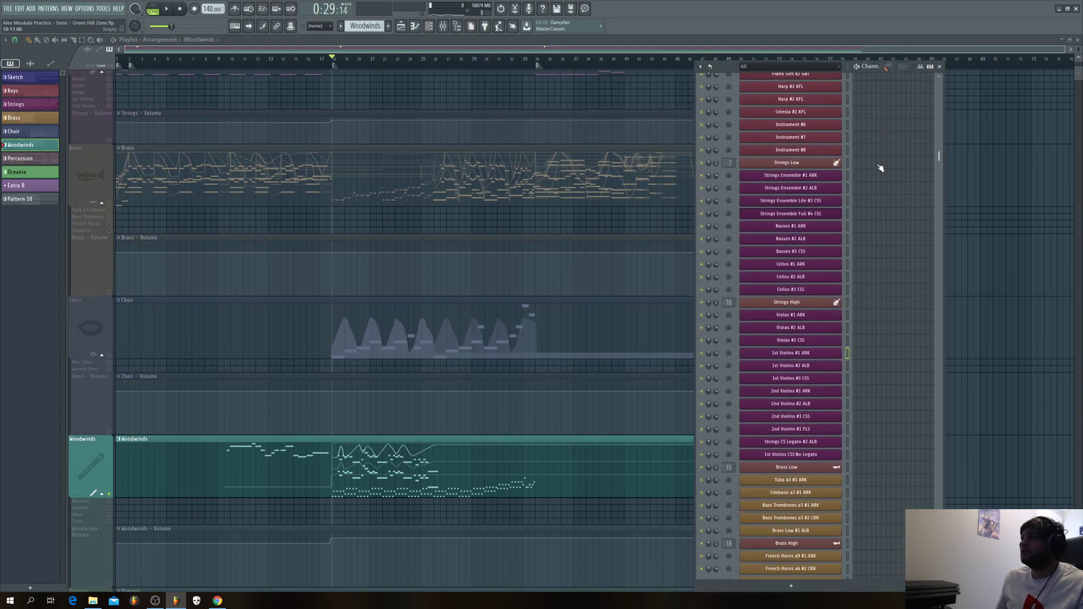
scroll(878, 169, "up", 8)
key("space")
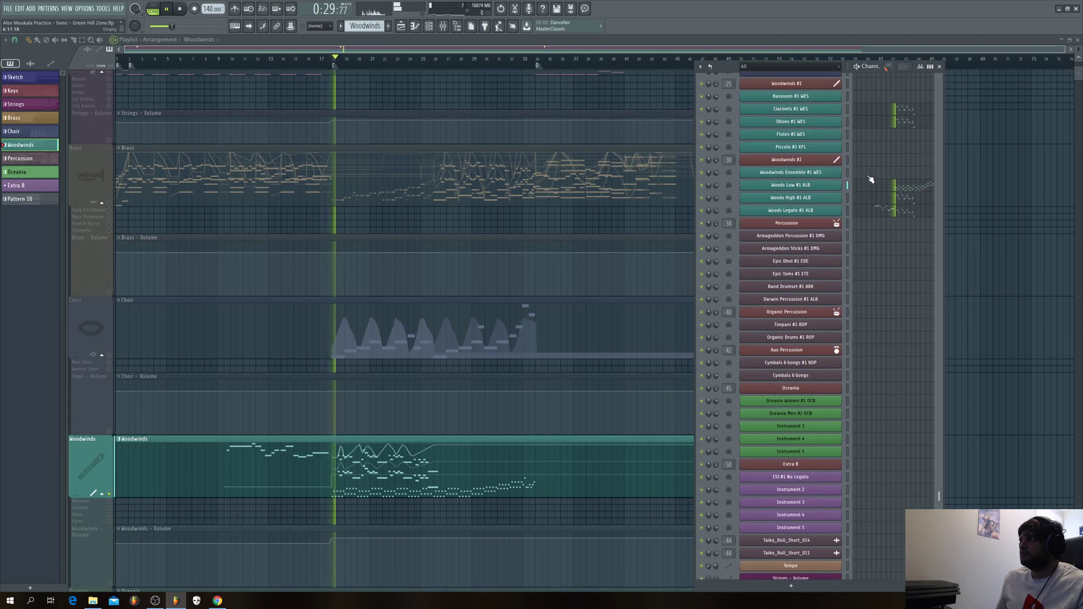
scroll(868, 179, "up", 2)
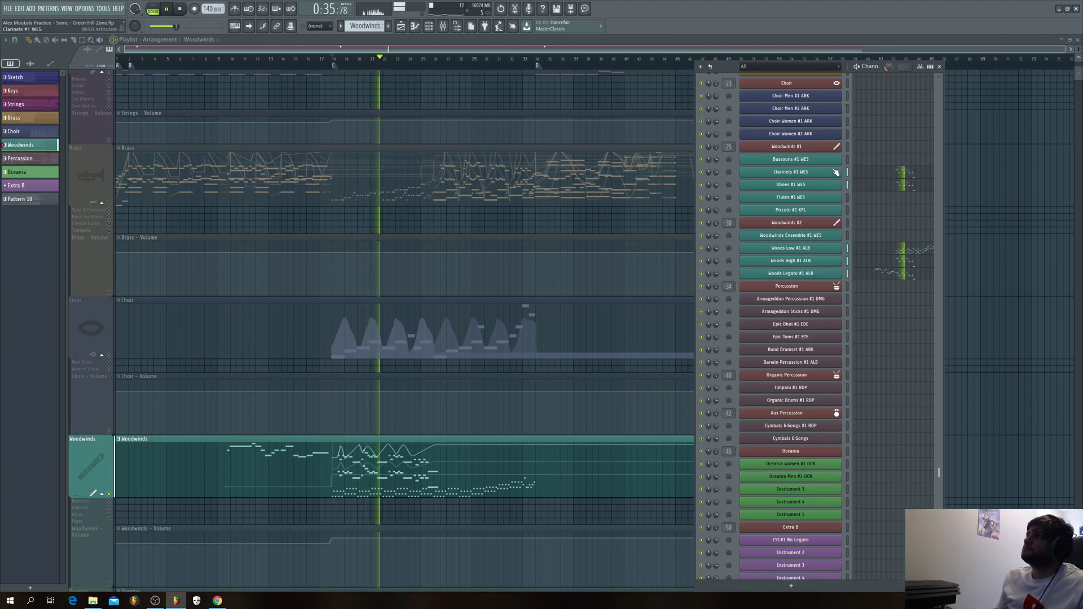
Step: Reposition the channel rack over the playlist, keeping the woodwind channels in view
right_click(841, 170)
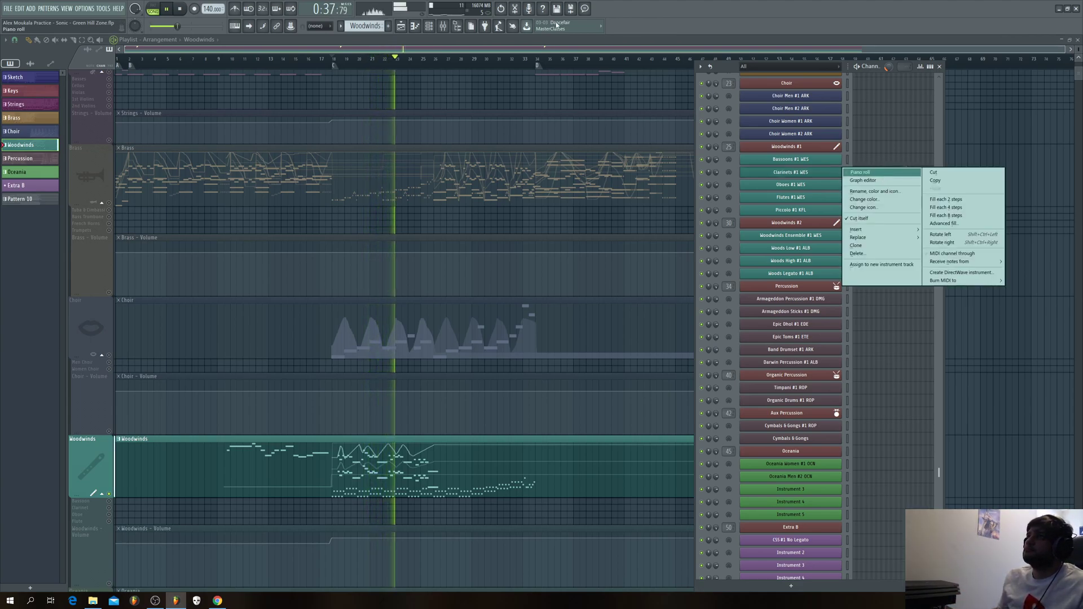
left_click_drag(728, 67, 675, 94)
scroll(839, 244, "down", 5)
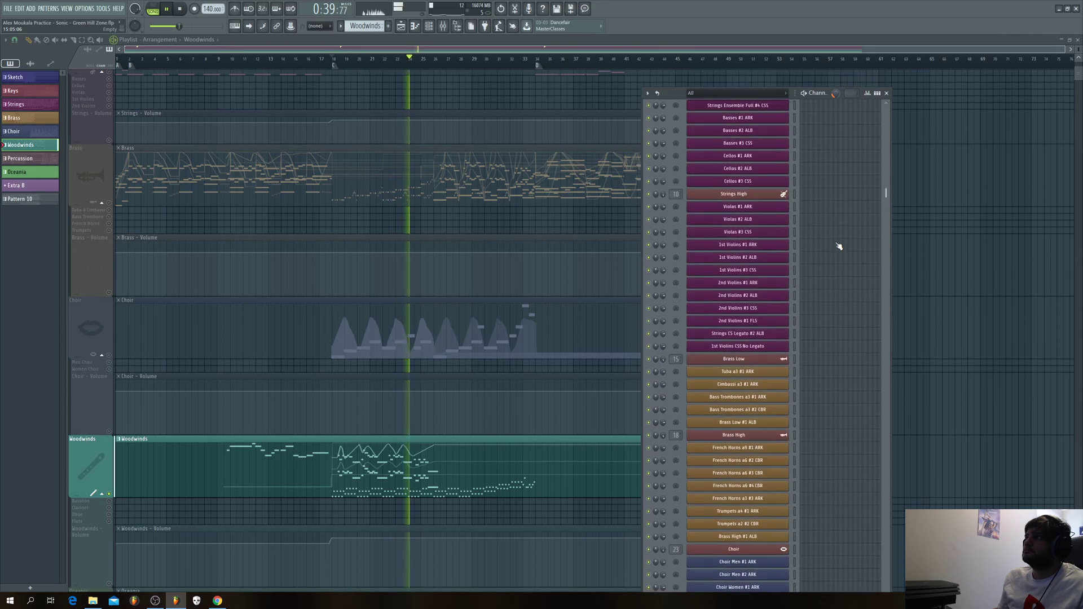
scroll(838, 245, "up", 7)
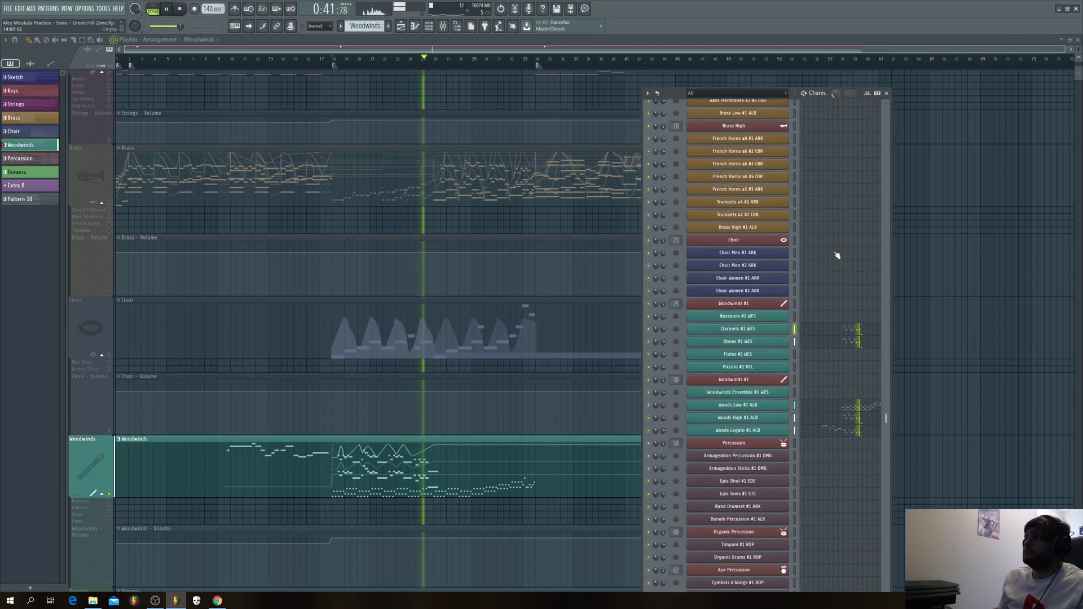
Step: Stop playback, examine the Clarinets #1 WES notes against the other woodwind parts in the piano roll, and close it
right_click(797, 329)
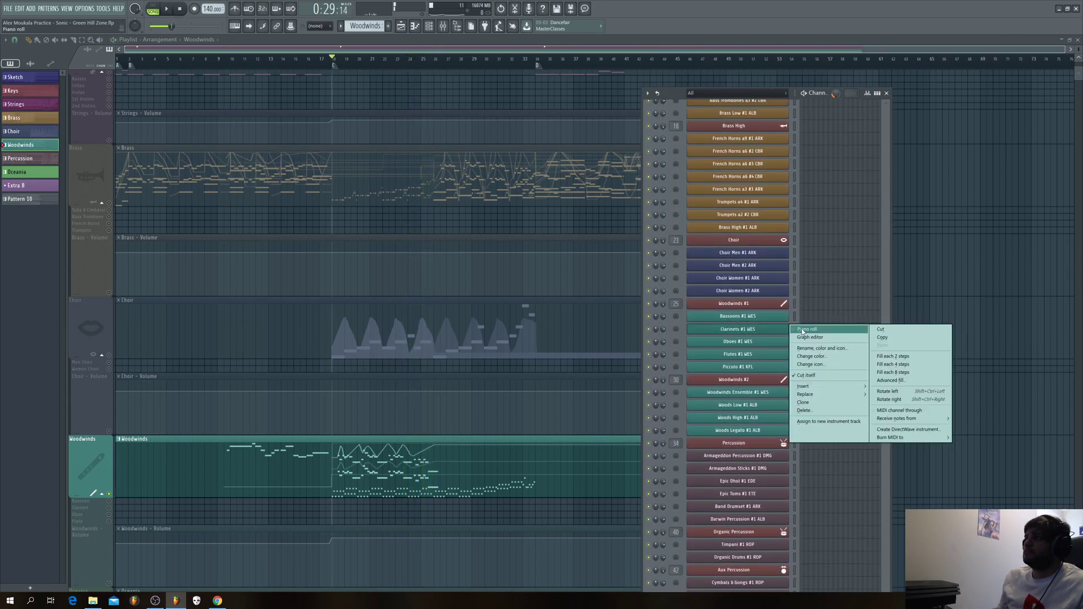
left_click(812, 337)
left_click_drag(646, 65, 930, 66)
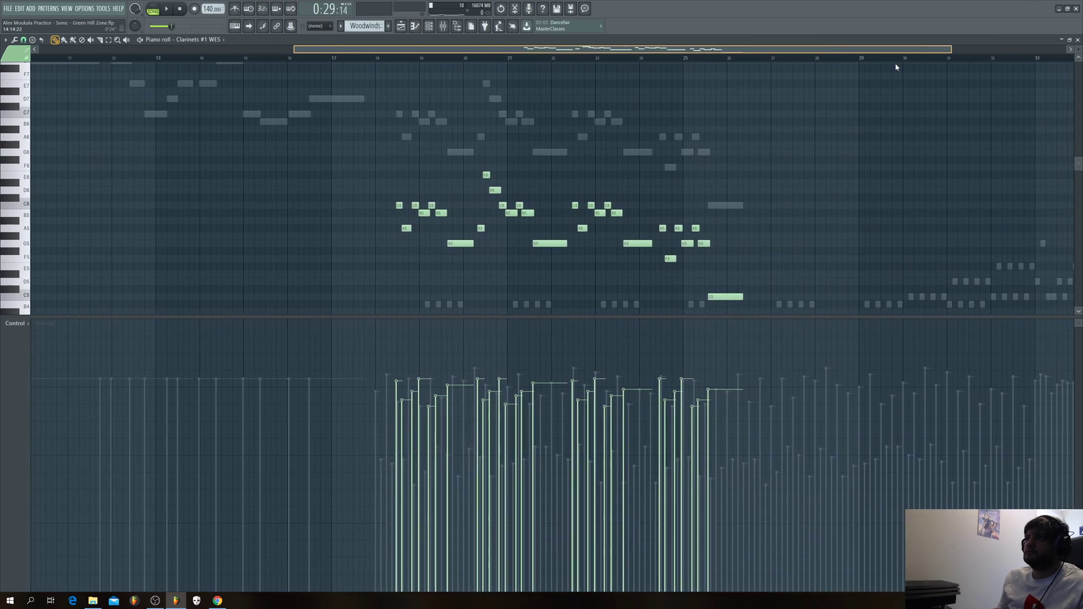
scroll(733, 213, "down", 4)
scroll(742, 212, "up", 12)
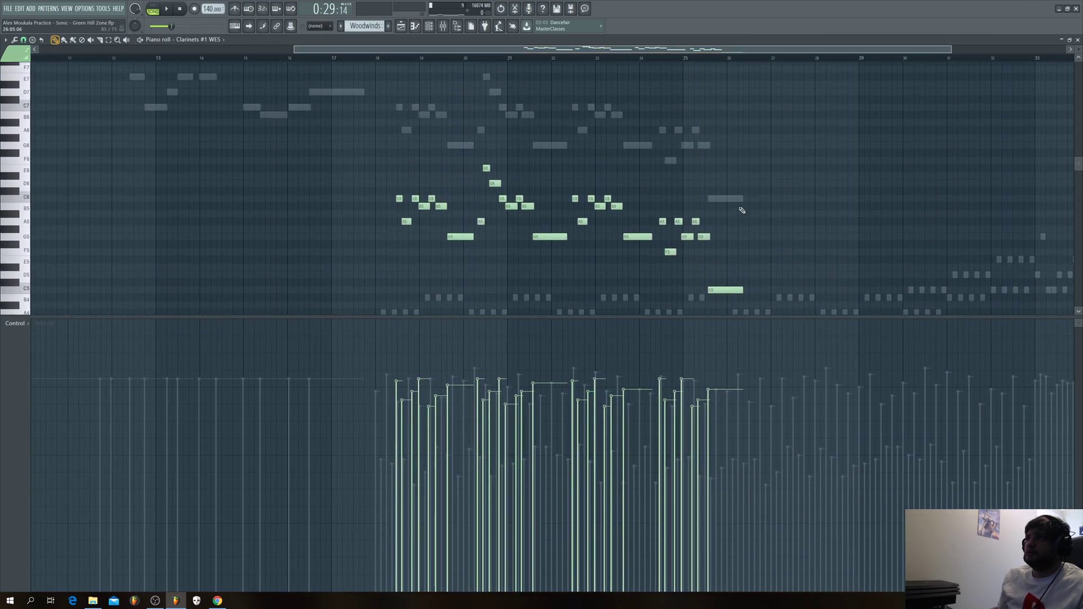
scroll(841, 178, "up", 1)
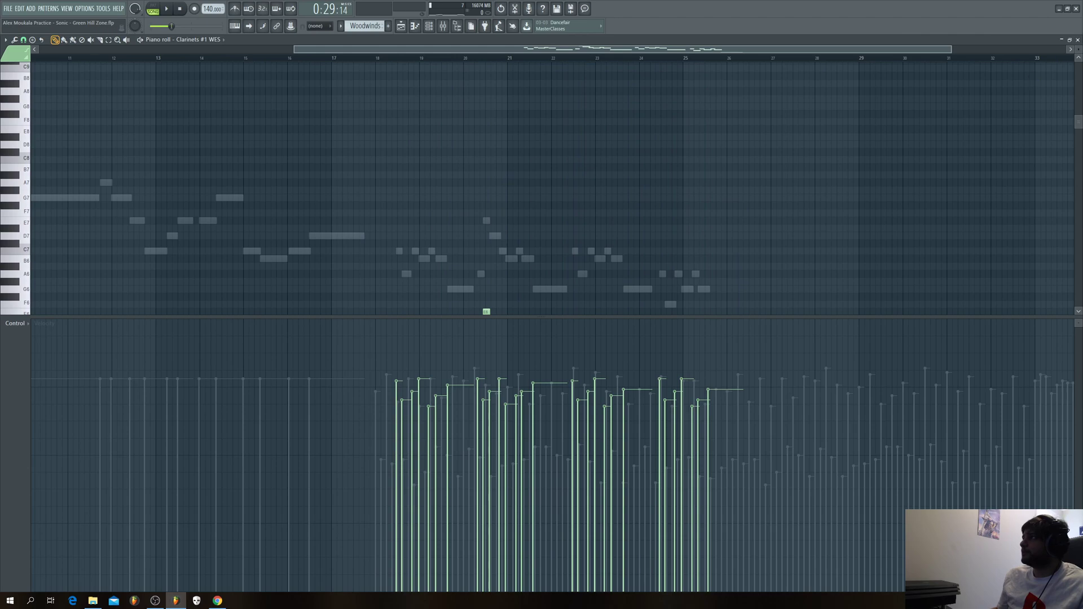
left_click(1078, 41)
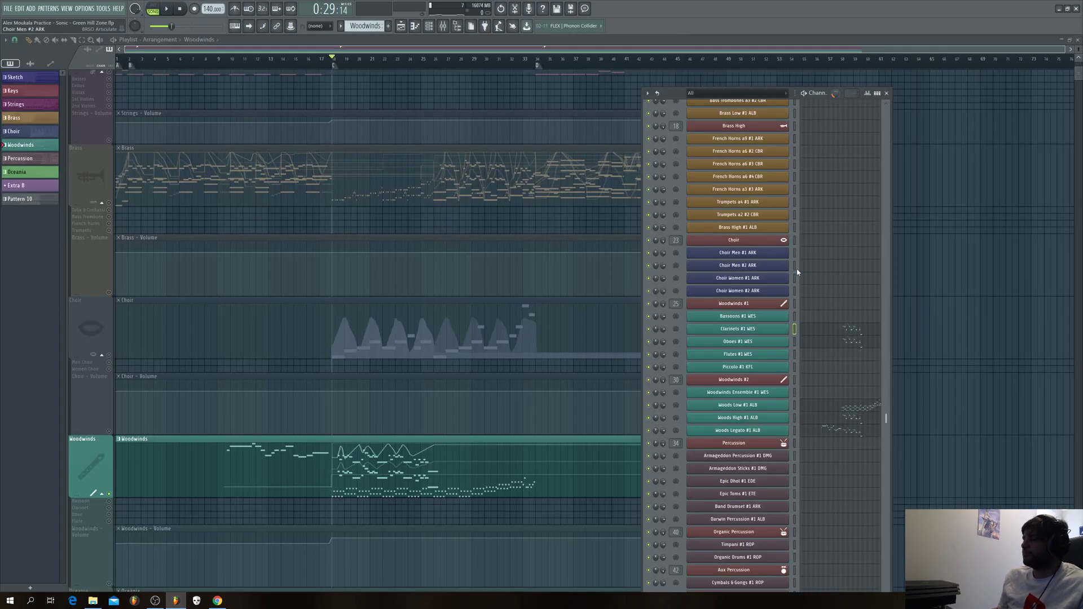
Step: Open the Woods Legato #1 ALB notes in the piano roll, compare the melody with the ghosted lower parts, and close it
right_click(779, 434)
left_click(804, 432)
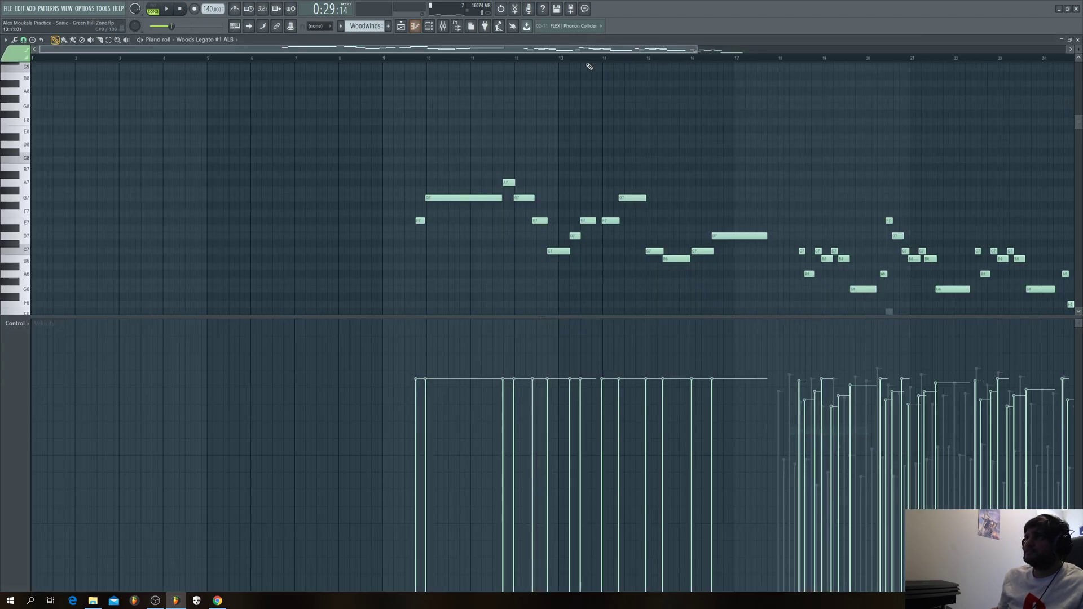
left_click_drag(674, 47, 896, 59)
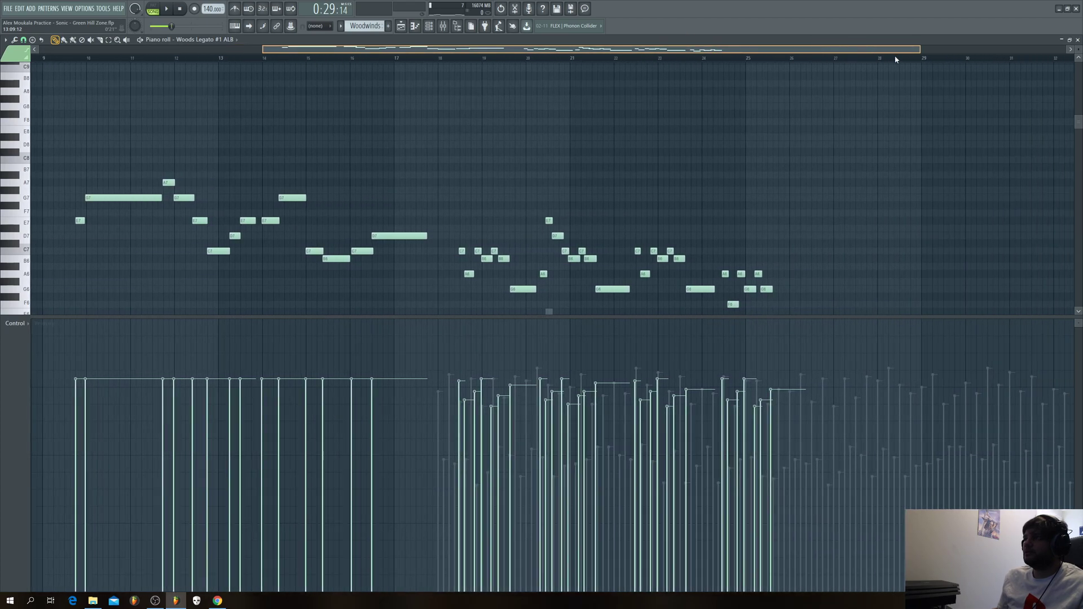
scroll(552, 181, "down", 4)
scroll(552, 181, "down", 6)
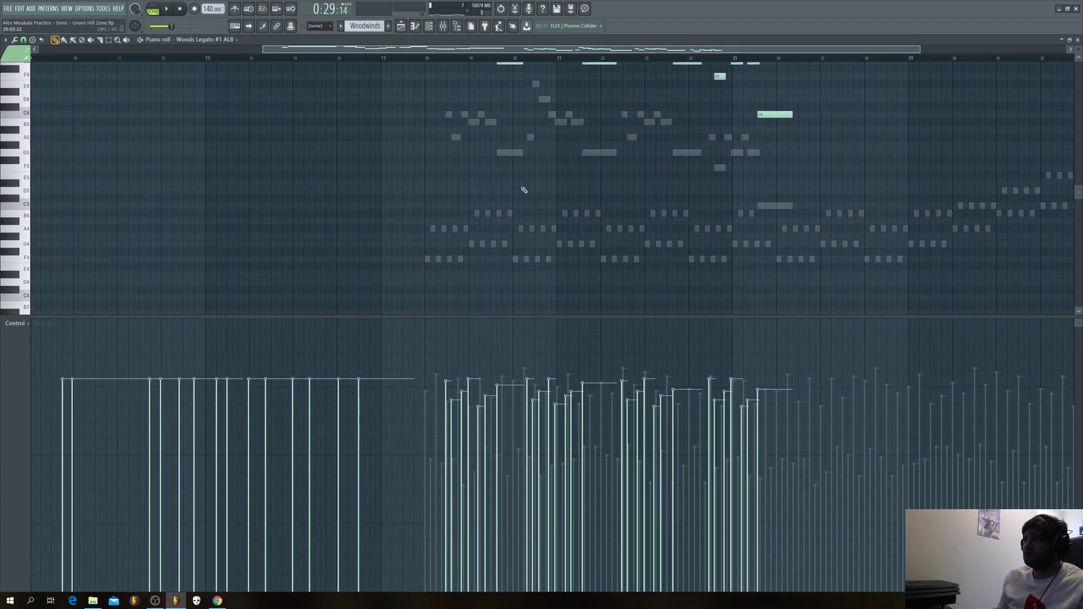
scroll(523, 184, "up", 8)
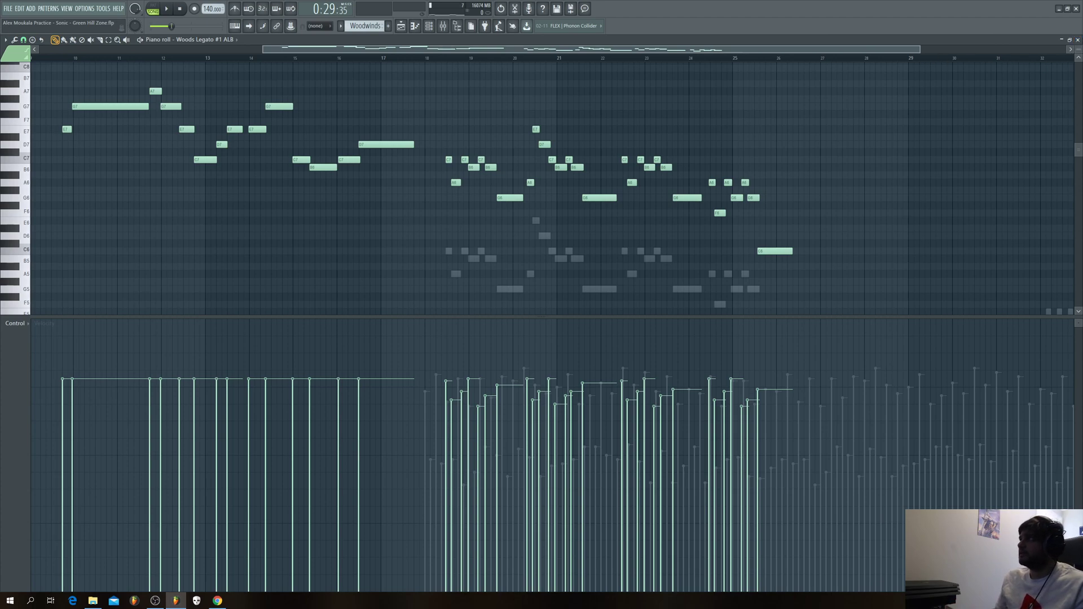
left_click(1077, 40)
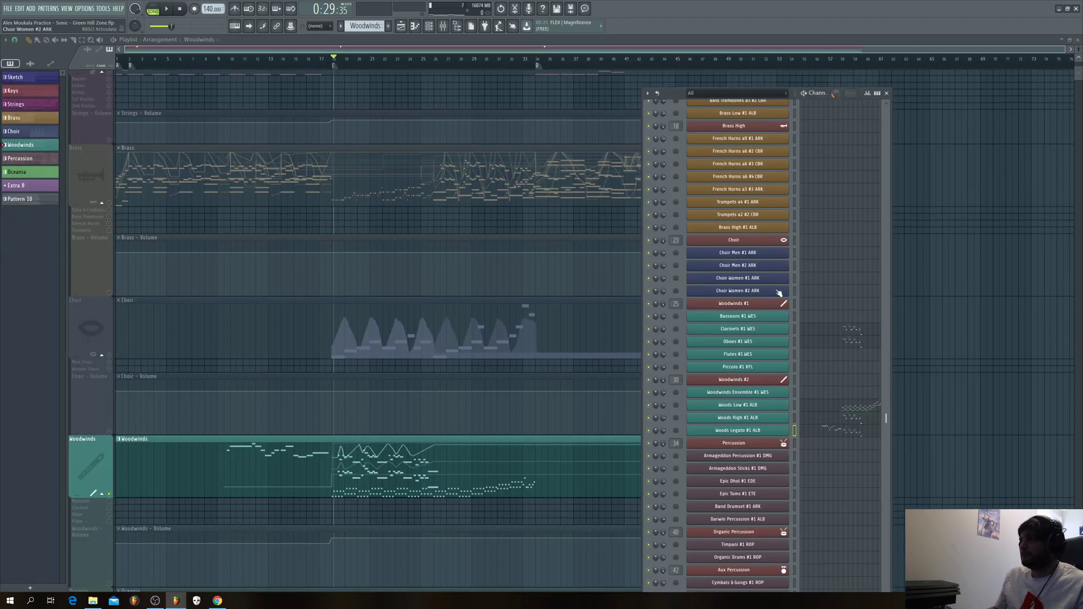
Step: Open Choir Men #1 ARK in the piano roll and survey the ghosted woodwind notes across the whole pattern and pitch range
right_click(787, 252)
left_click(812, 254)
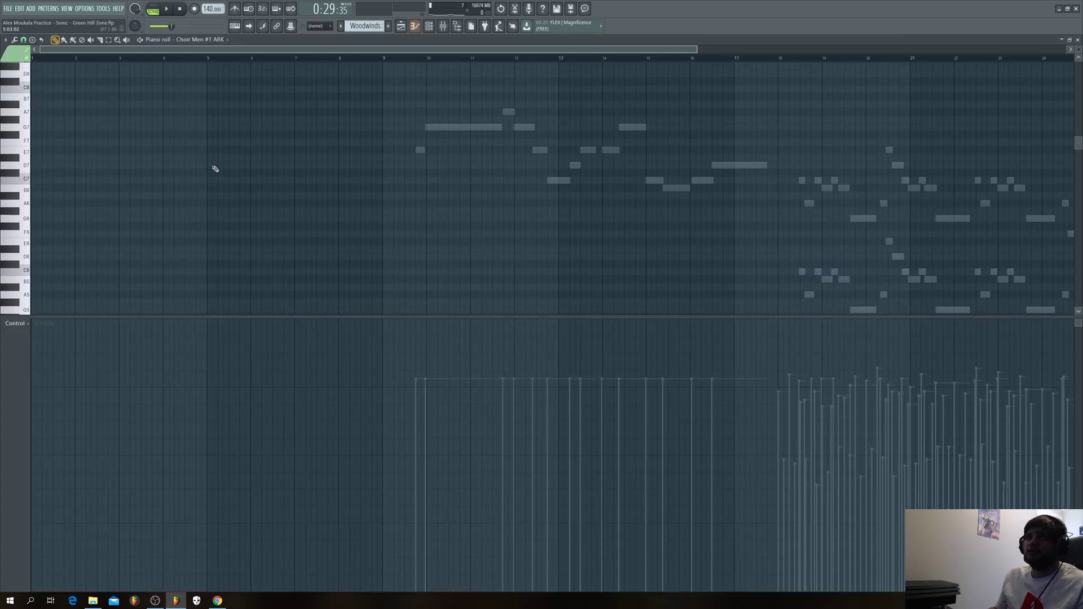
left_click_drag(696, 49, 1067, 49)
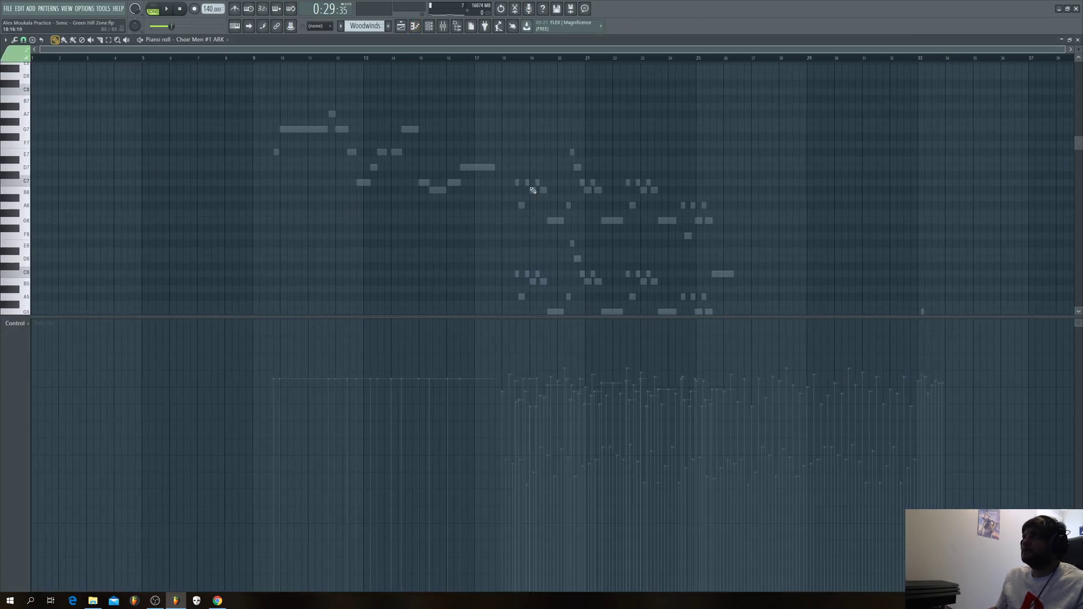
scroll(553, 177, "down", 3)
scroll(553, 178, "up", 2)
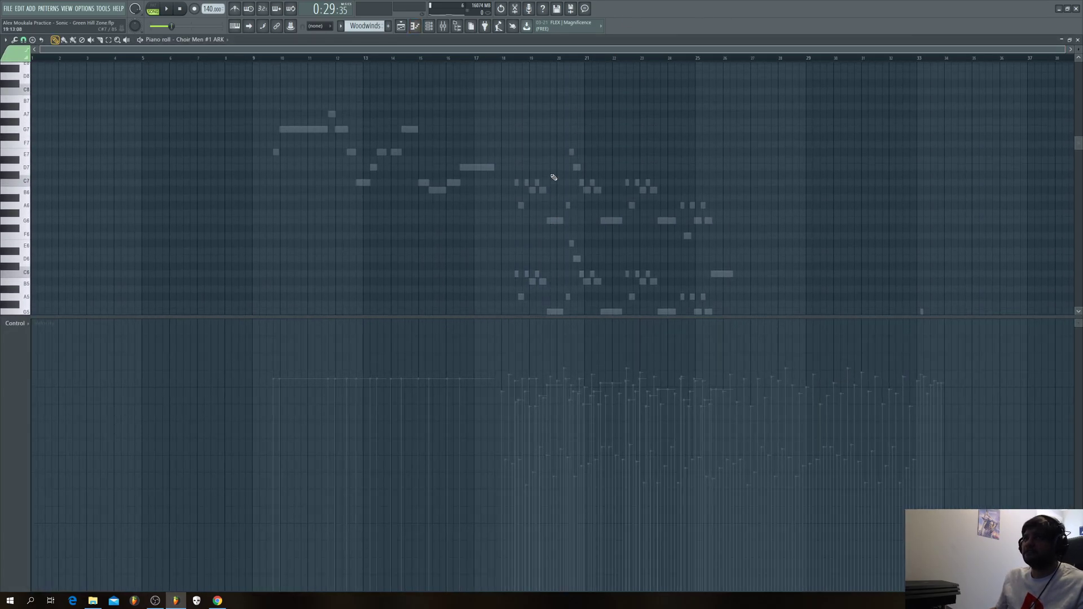
scroll(554, 177, "down", 2)
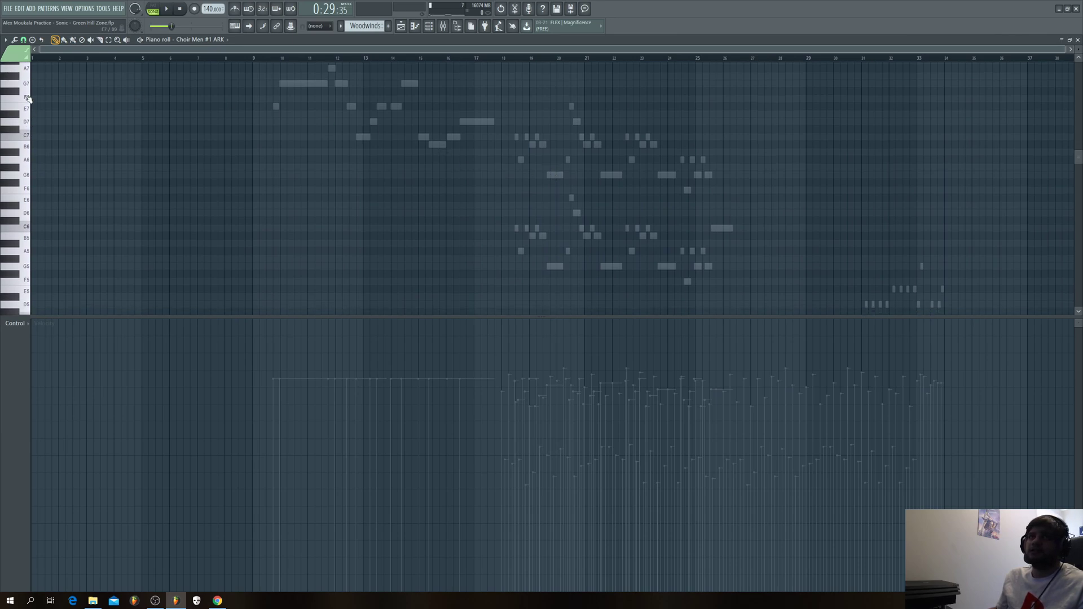
scroll(39, 207, "down", 6)
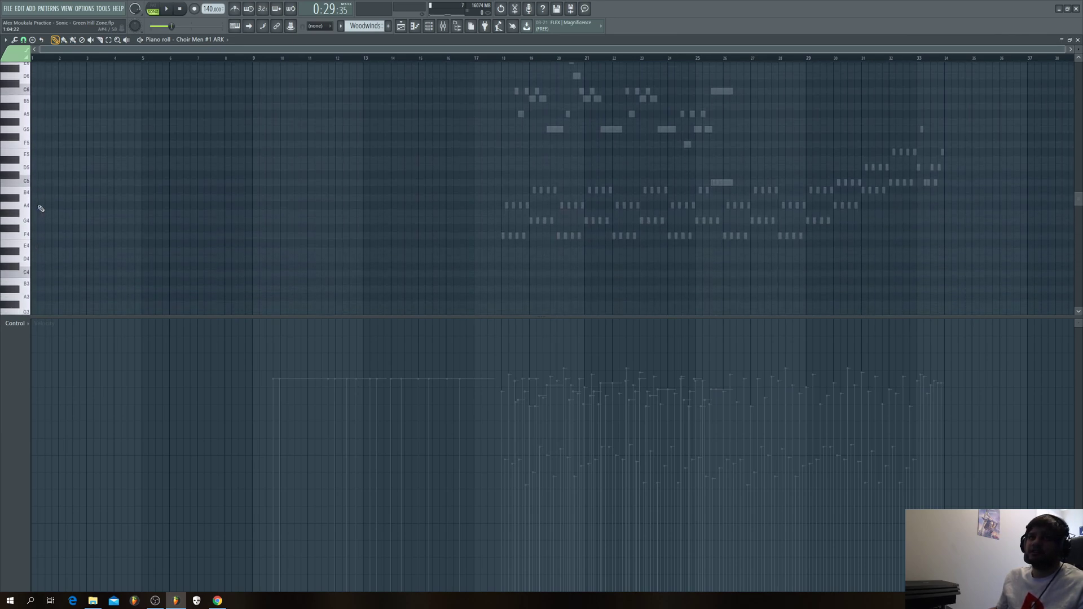
scroll(48, 190, "up", 4)
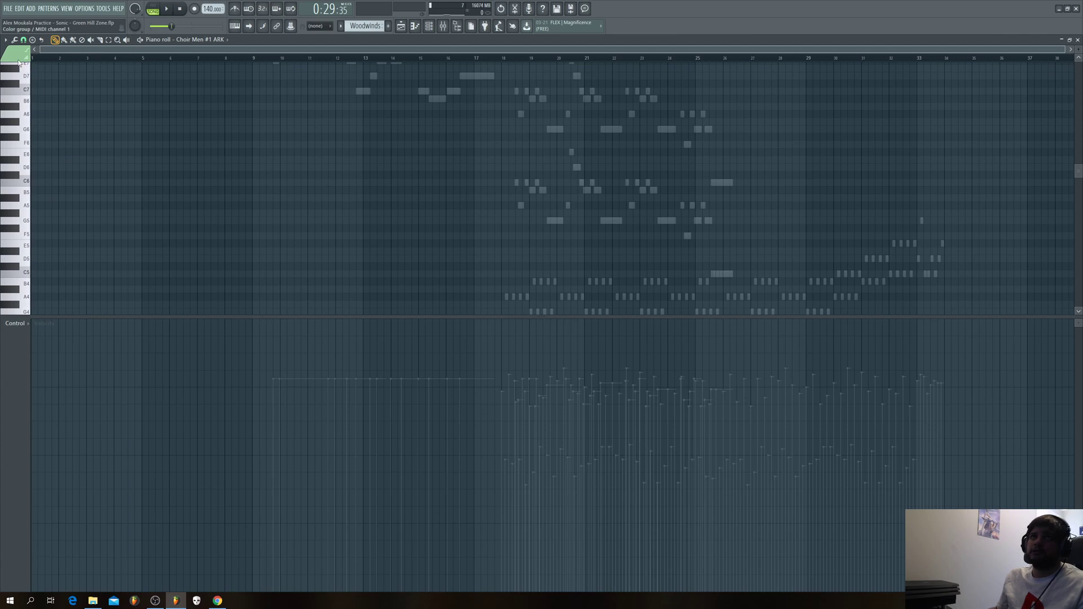
scroll(63, 257, "down", 3)
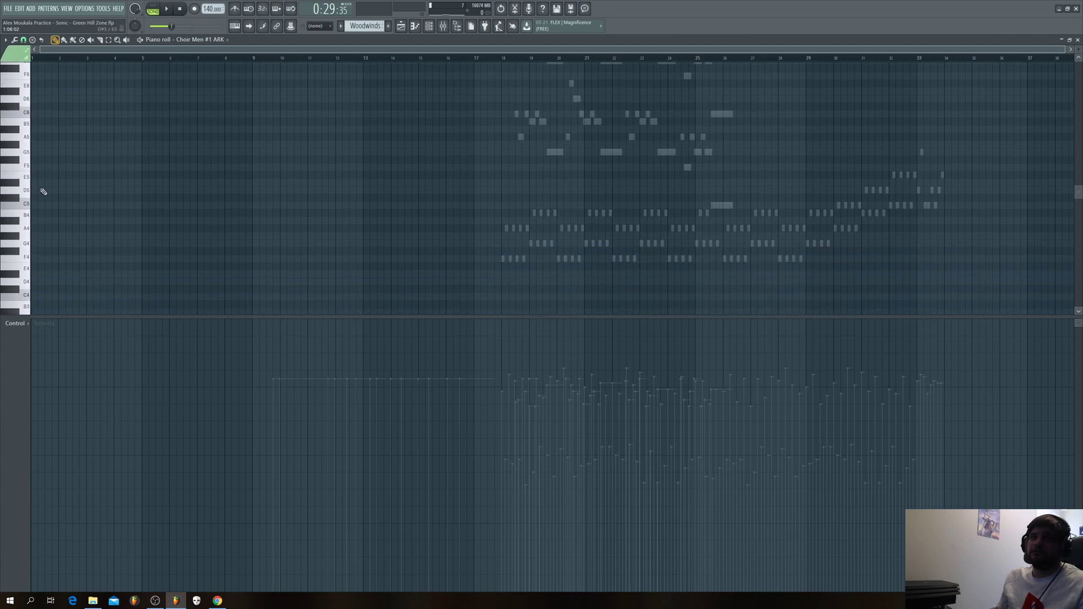
scroll(40, 135, "up", 1)
Step: Place C5 and G5 notes at bar 1 of Choir Men #1 ARK and make both four bars long
left_click(26, 175)
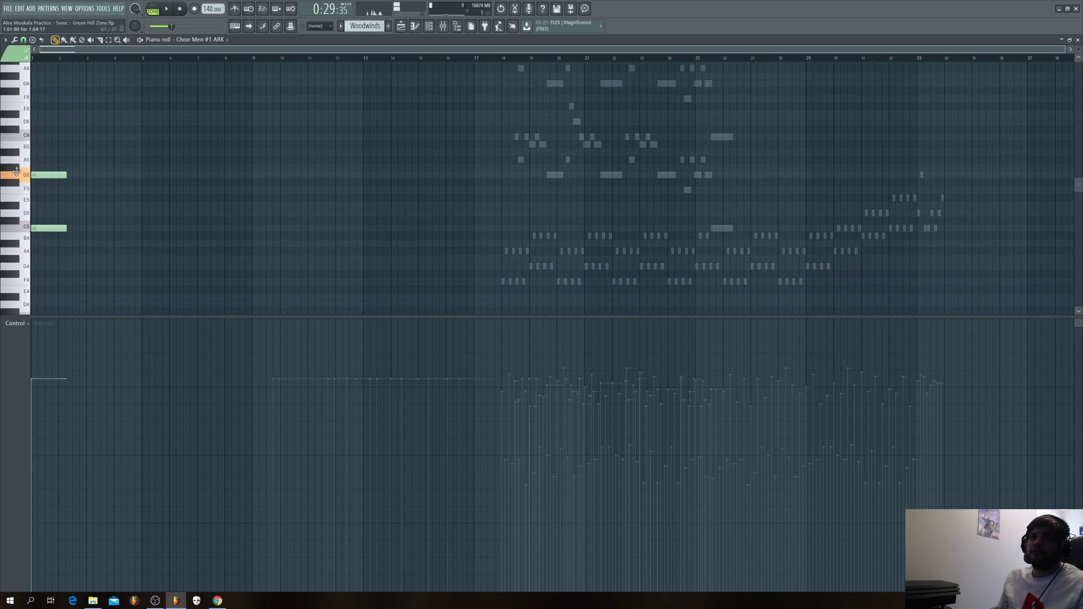
left_click(27, 139)
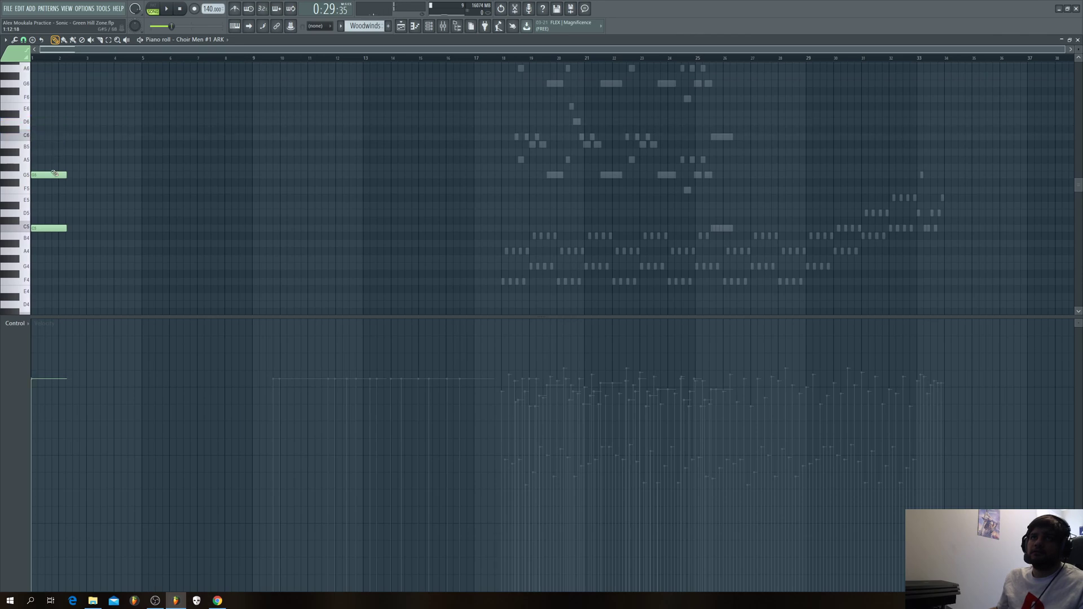
key("ctrl+a")
scroll(82, 210, "up", 1)
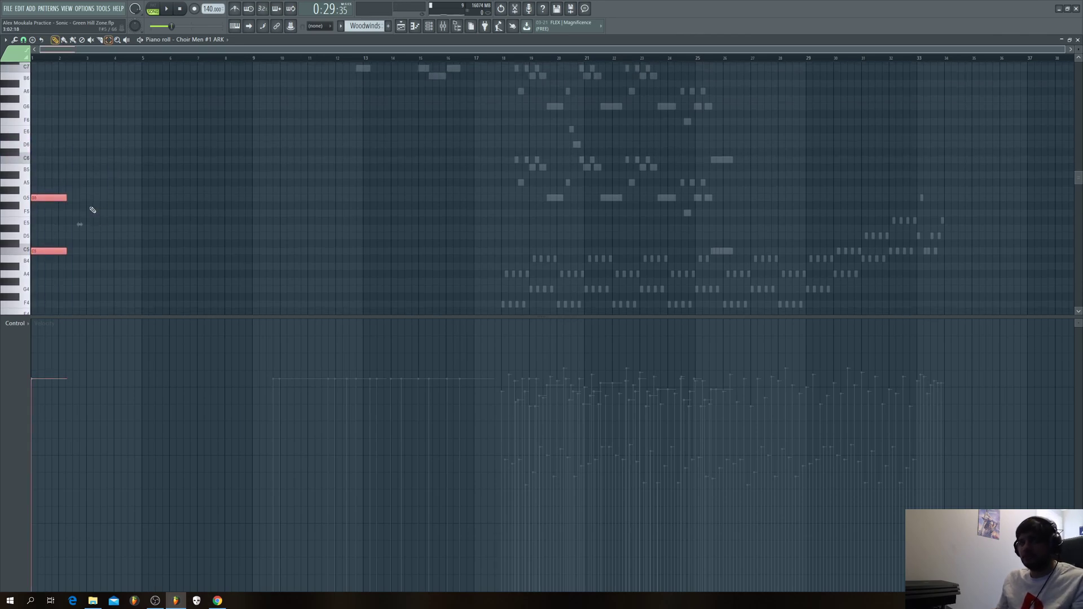
left_click_drag(64, 195, 194, 186)
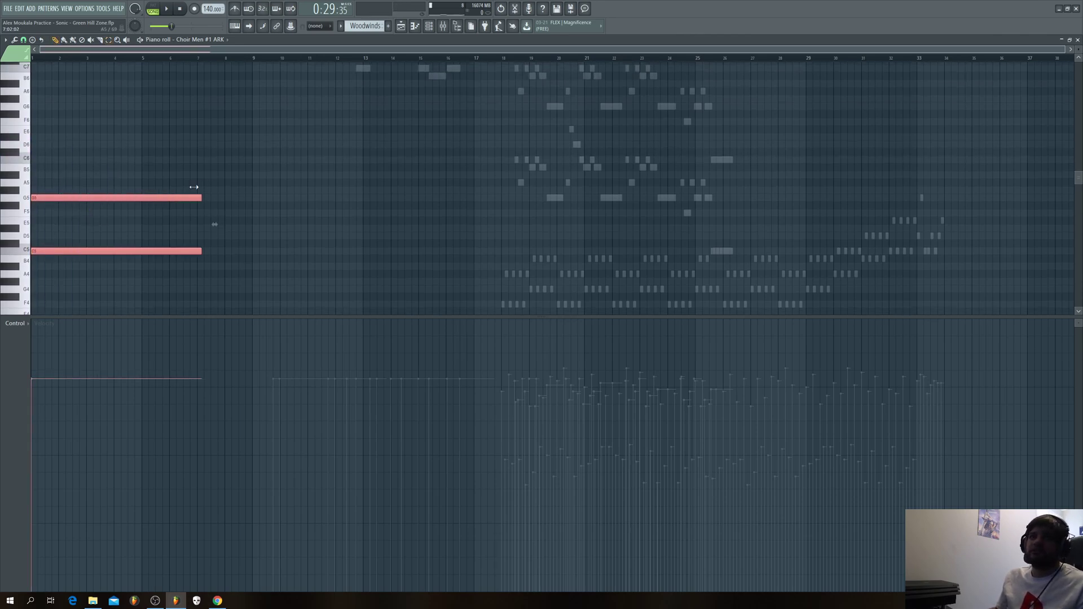
left_click(138, 182)
scroll(44, 175, "down", 2)
scroll(68, 214, "up", 1)
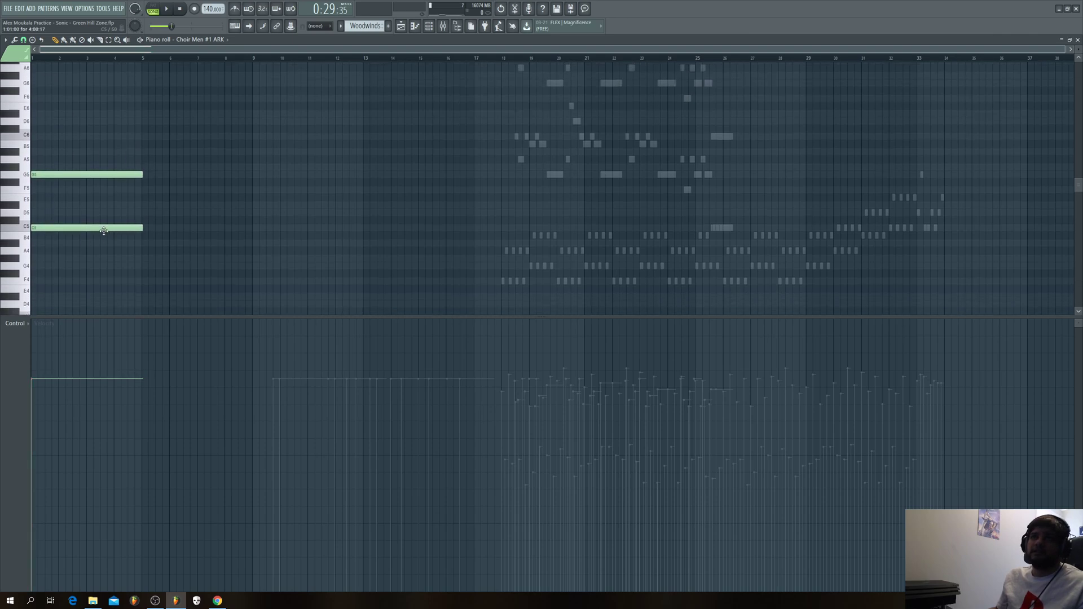
Step: Add a C#4 note about two bars long at bar 1, followed by a G4 note of about two bars
scroll(99, 237, "down", 2)
scroll(100, 237, "down", 2)
left_click(68, 221)
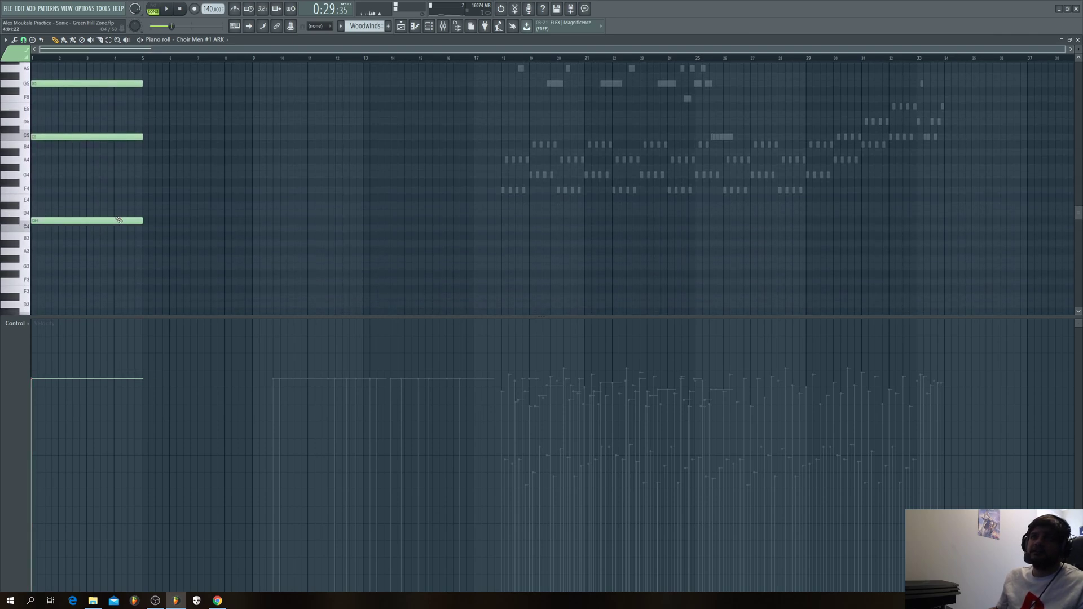
scroll(40, 238, "down", 1)
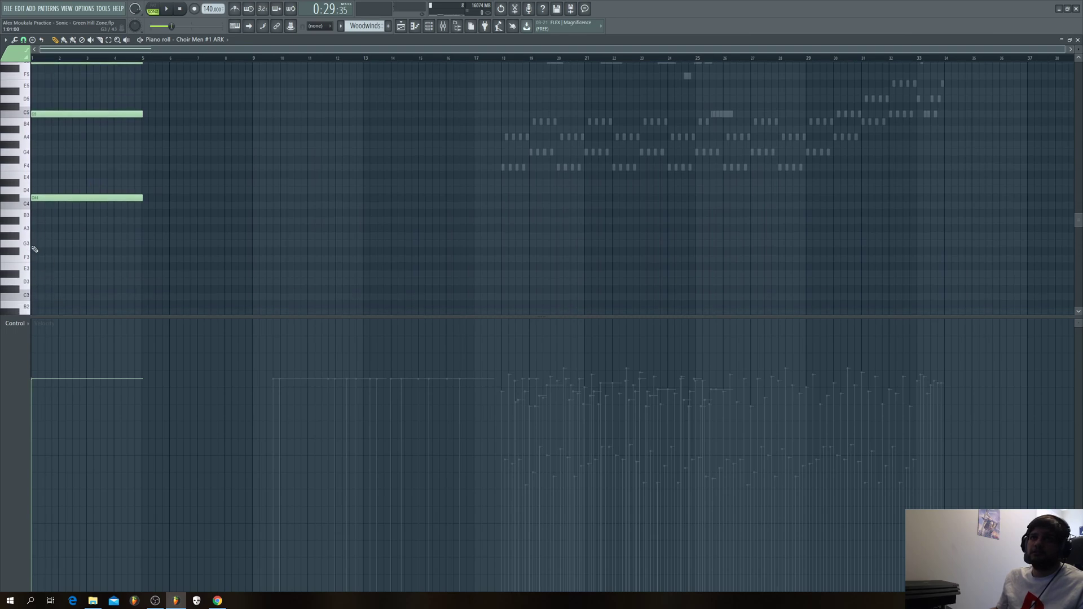
scroll(66, 266, "down", 2)
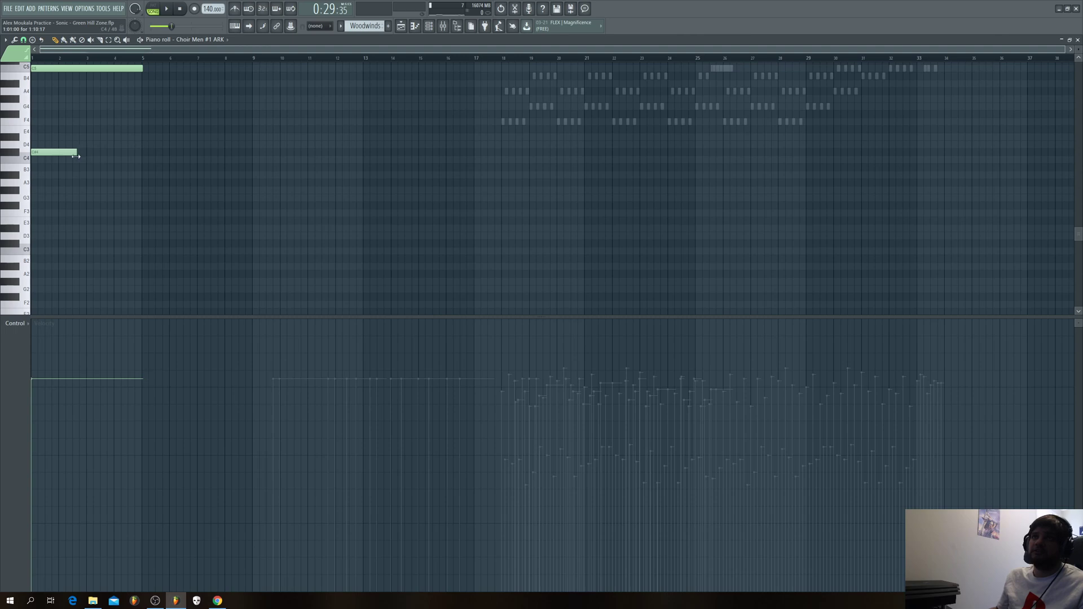
left_click_drag(88, 128, 111, 106)
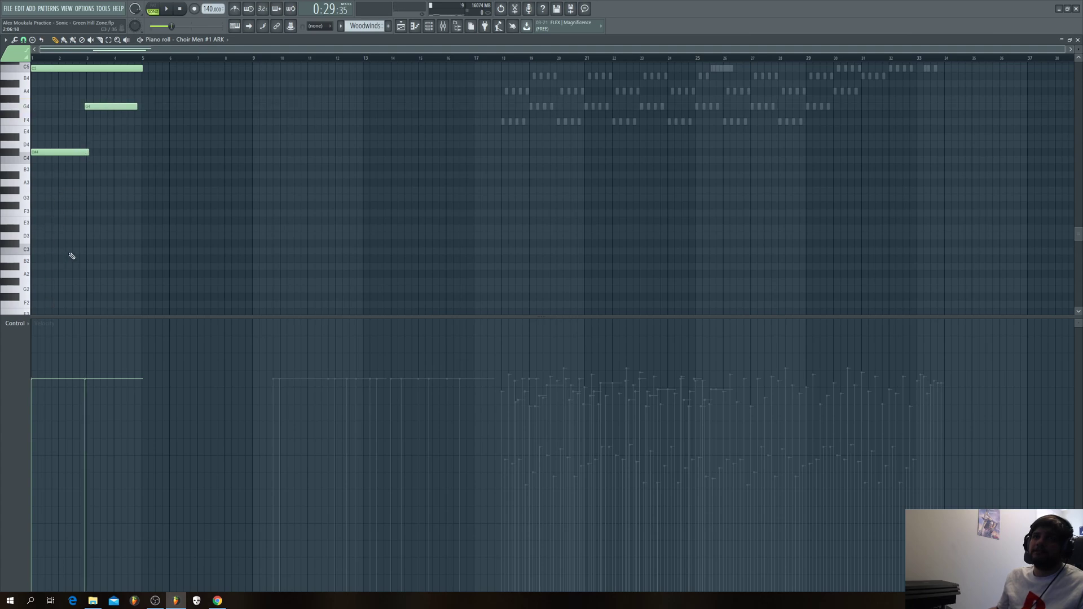
Step: Add a low C3 note from bar 1, about four bars long, and look over the range above the chord
left_click_drag(71, 256, 23, 249)
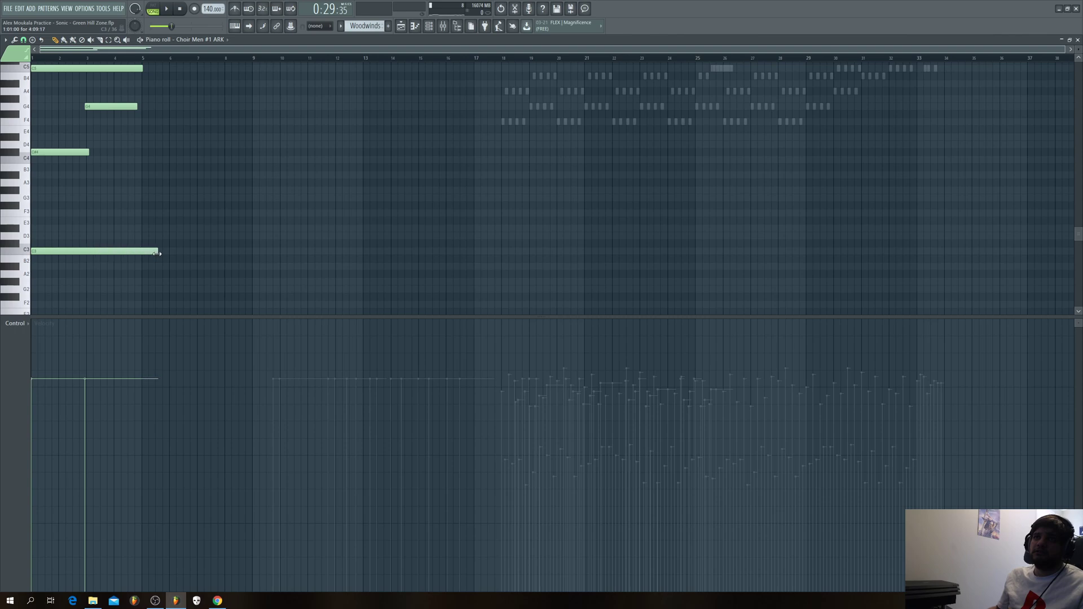
scroll(120, 171, "up", 6)
scroll(66, 133, "down", 2)
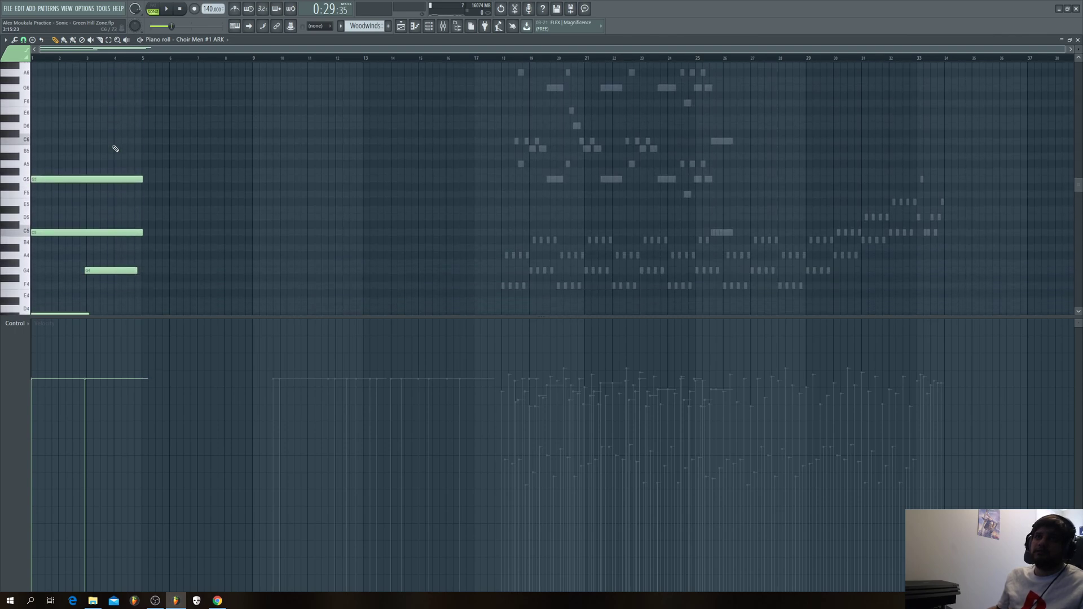
scroll(114, 148, "up", 1)
scroll(84, 164, "up", 4)
scroll(79, 222, "down", 2)
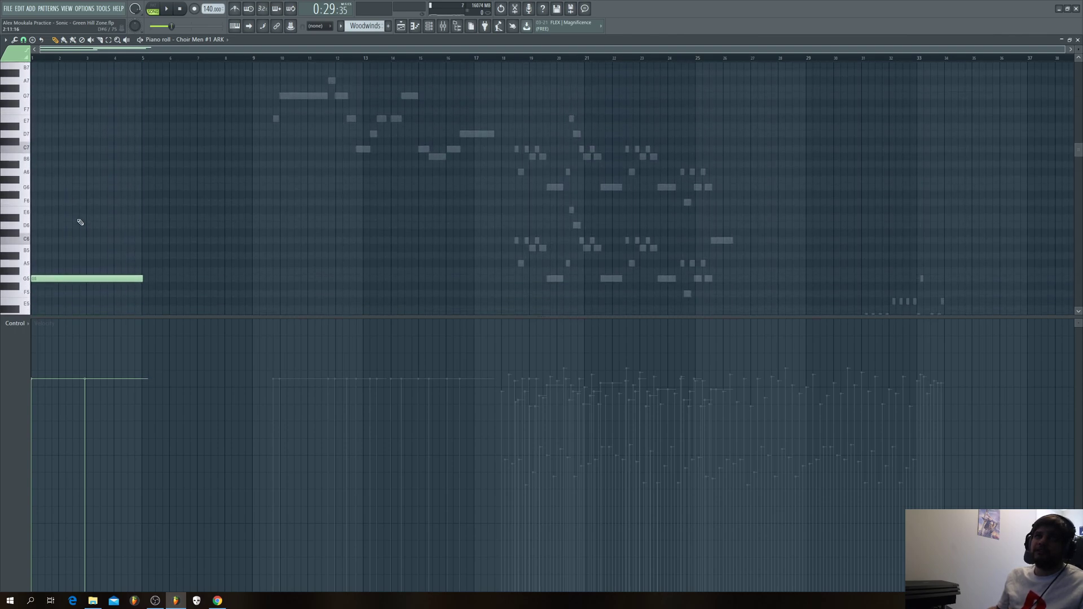
Step: Add a G6 note about two bars long at bar 1, followed by an F6 note of about two bars from bar 3
scroll(80, 222, "up", 1)
scroll(80, 222, "down", 1)
left_click(39, 198)
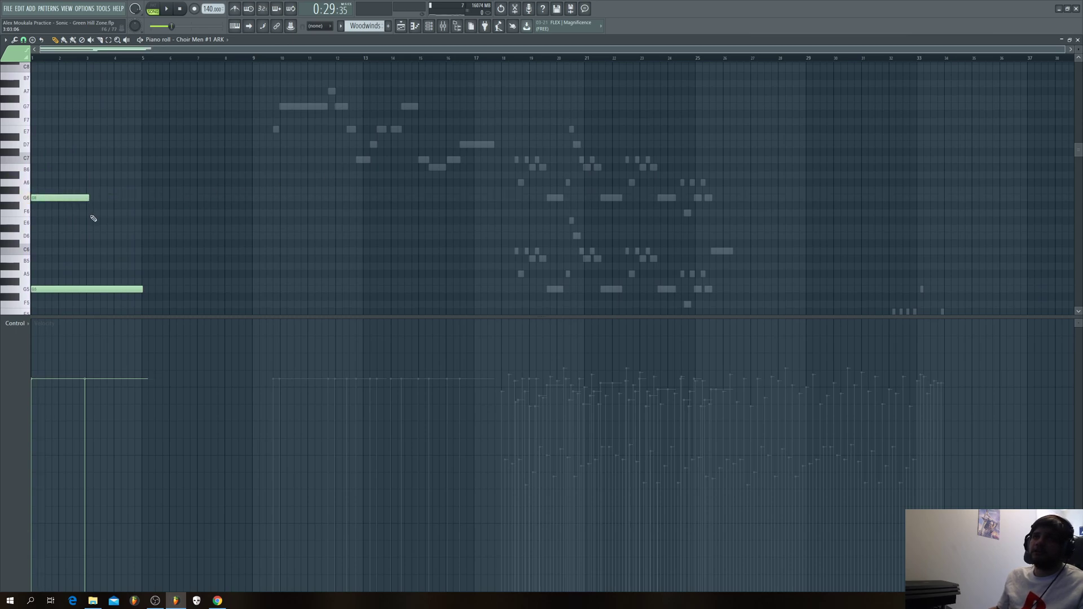
left_click_drag(93, 218, 80, 218)
scroll(85, 218, "down", 5)
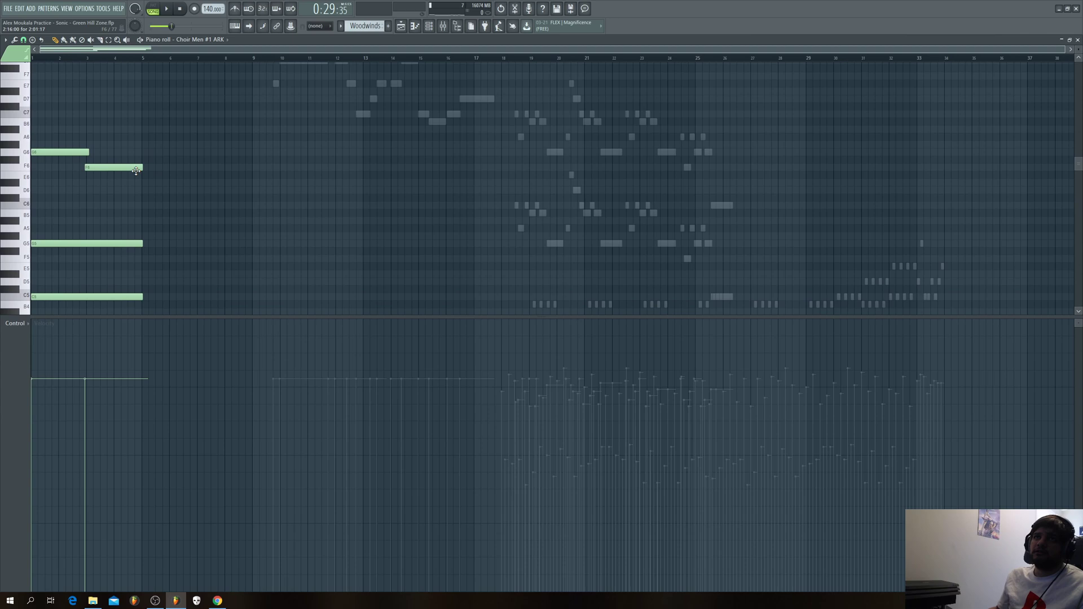
Step: Examine how the stacked Choir Men #1 ARK notes are spread from the low register up to the highest octave
scroll(83, 154, "up", 10)
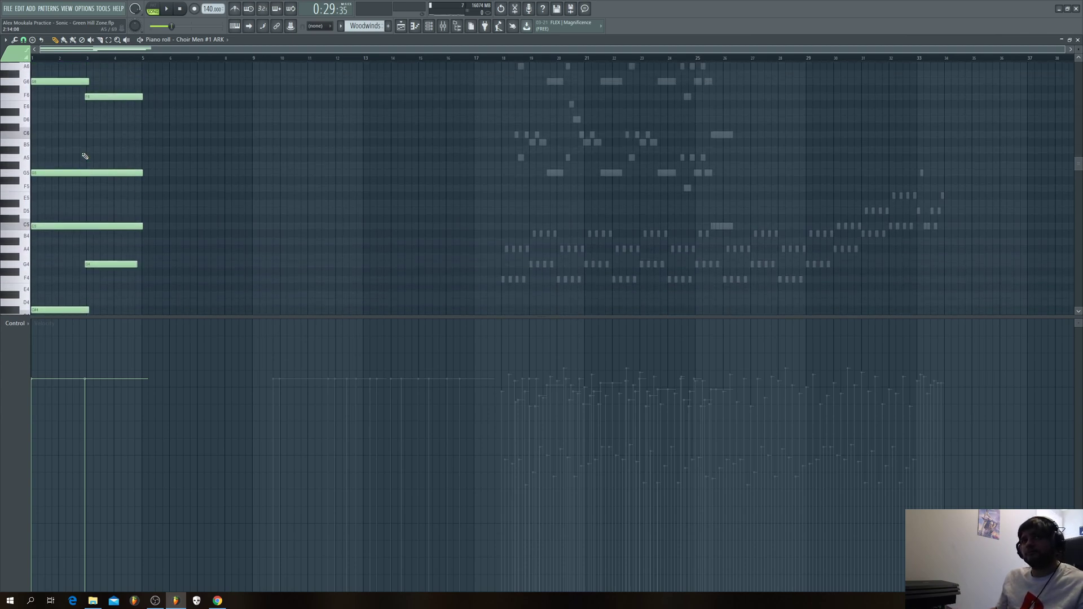
scroll(82, 154, "down", 9)
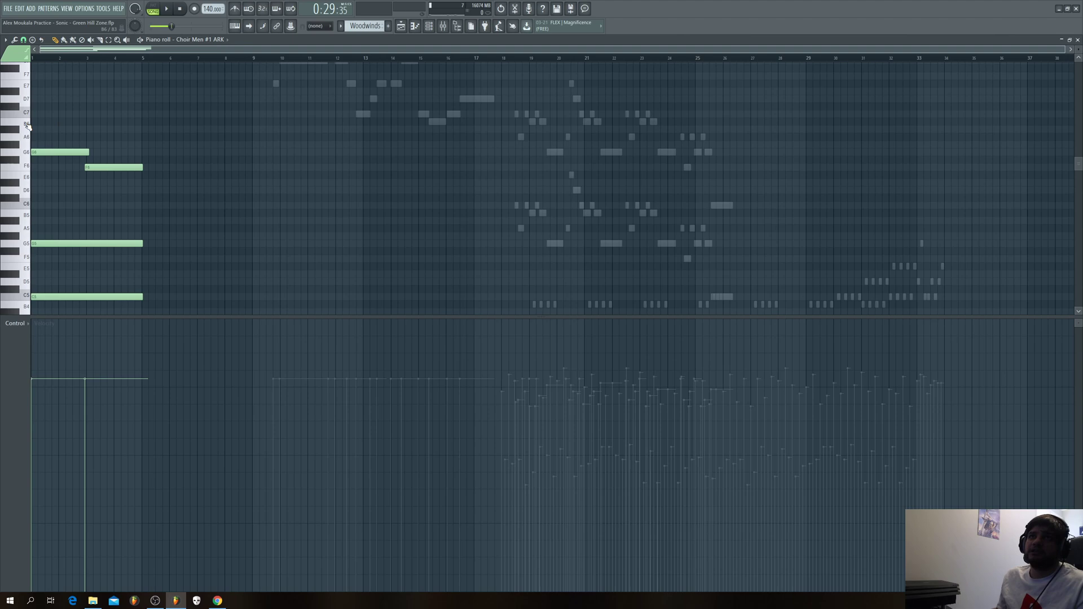
scroll(98, 139, "up", 2)
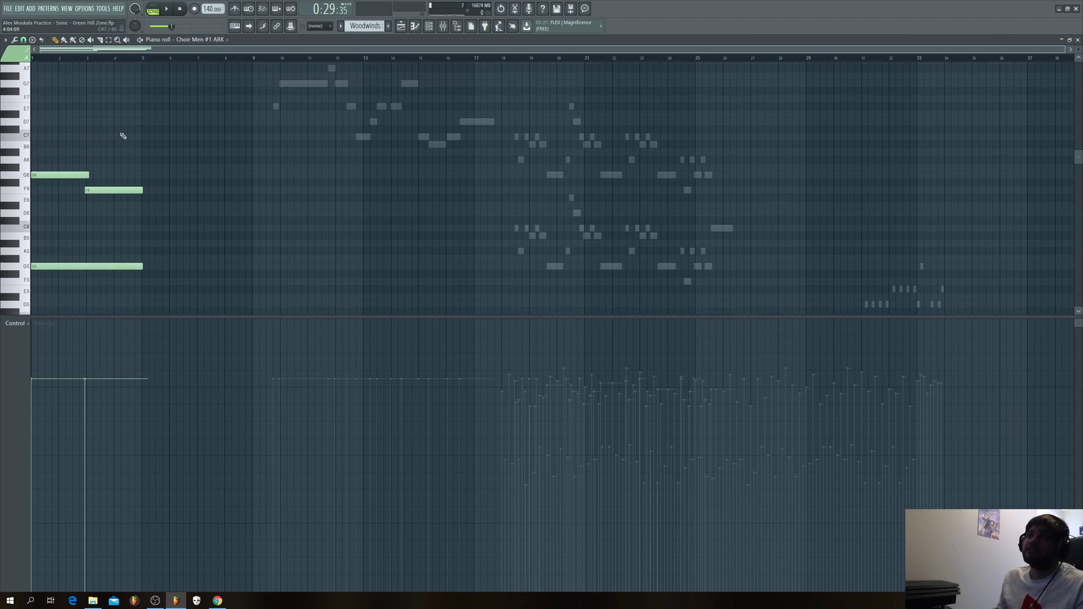
scroll(129, 123, "down", 2)
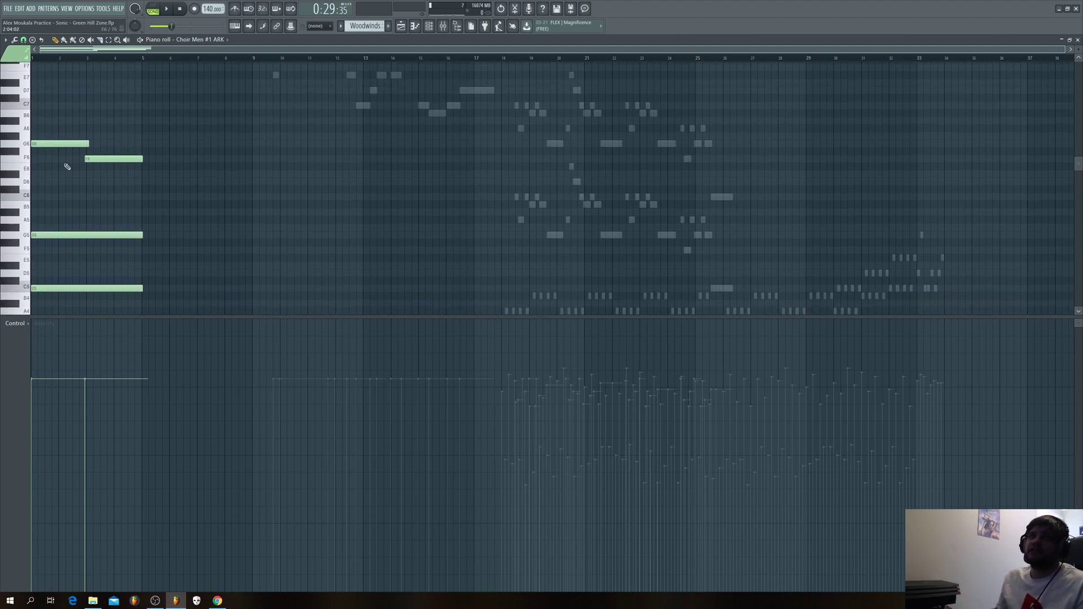
scroll(57, 175, "up", 6)
scroll(39, 174, "up", 1)
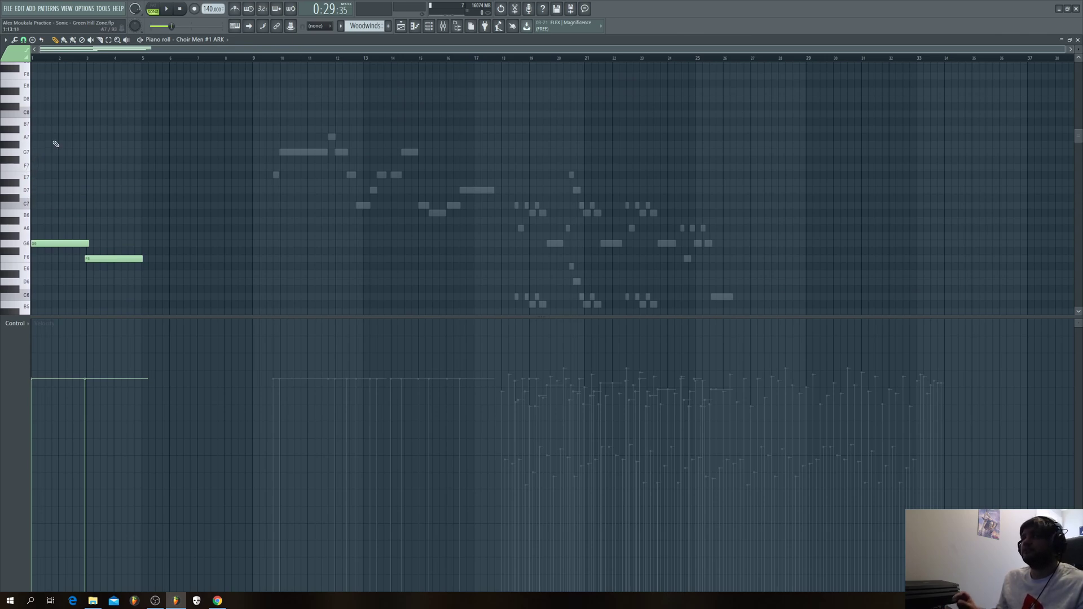
scroll(79, 177, "down", 4)
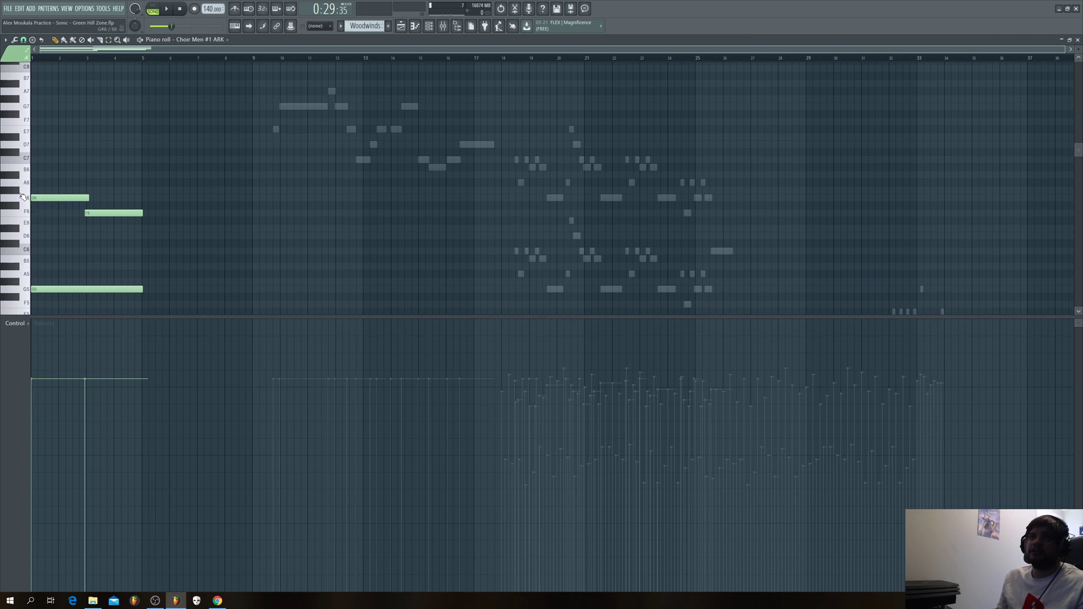
scroll(108, 177, "down", 6)
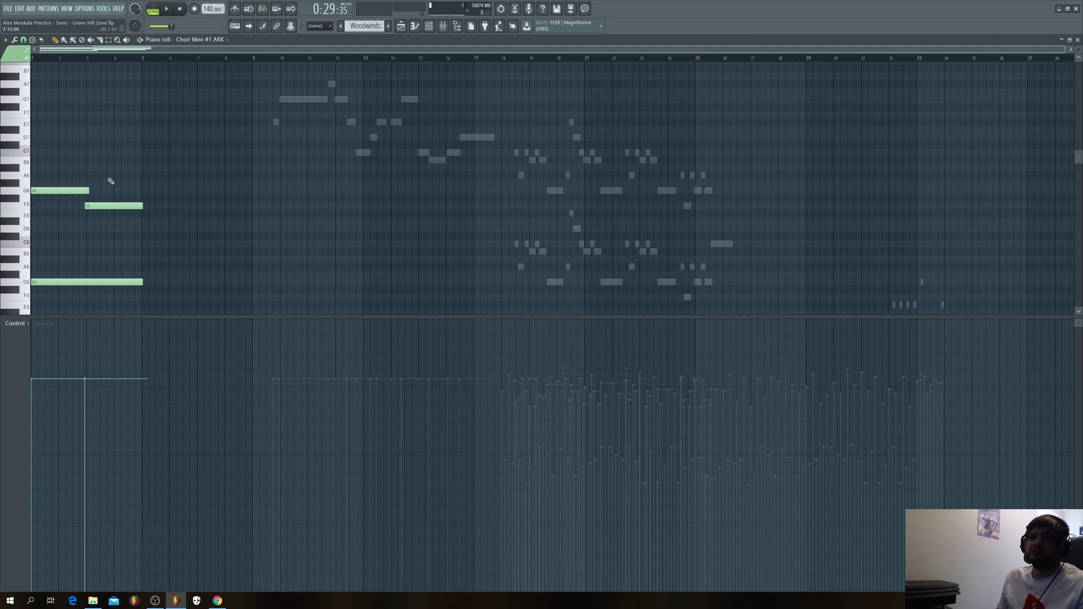
scroll(96, 169, "down", 2)
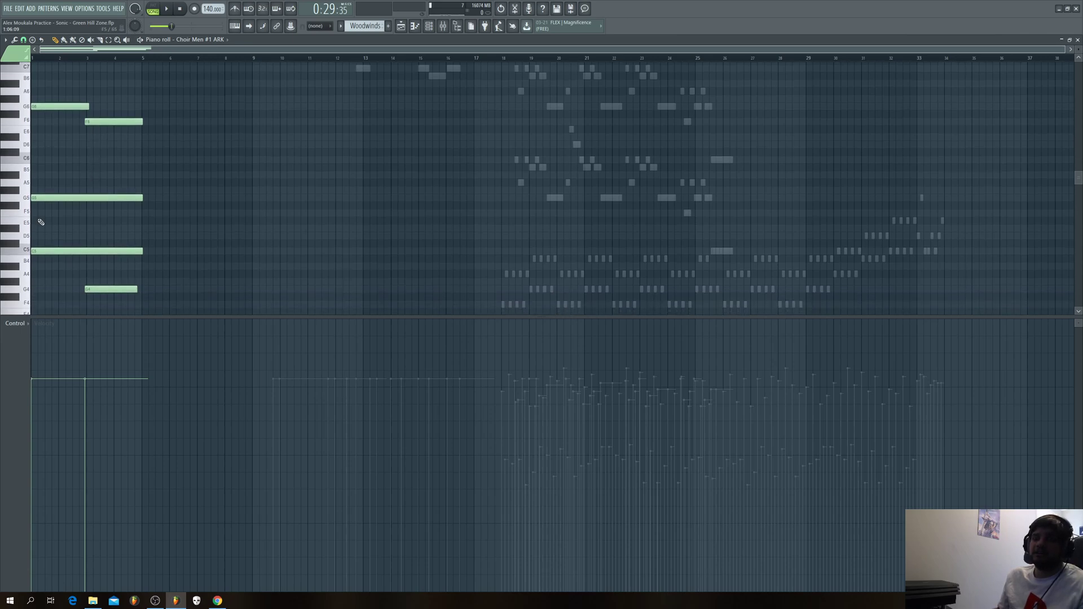
scroll(86, 194, "down", 7)
scroll(77, 203, "up", 9)
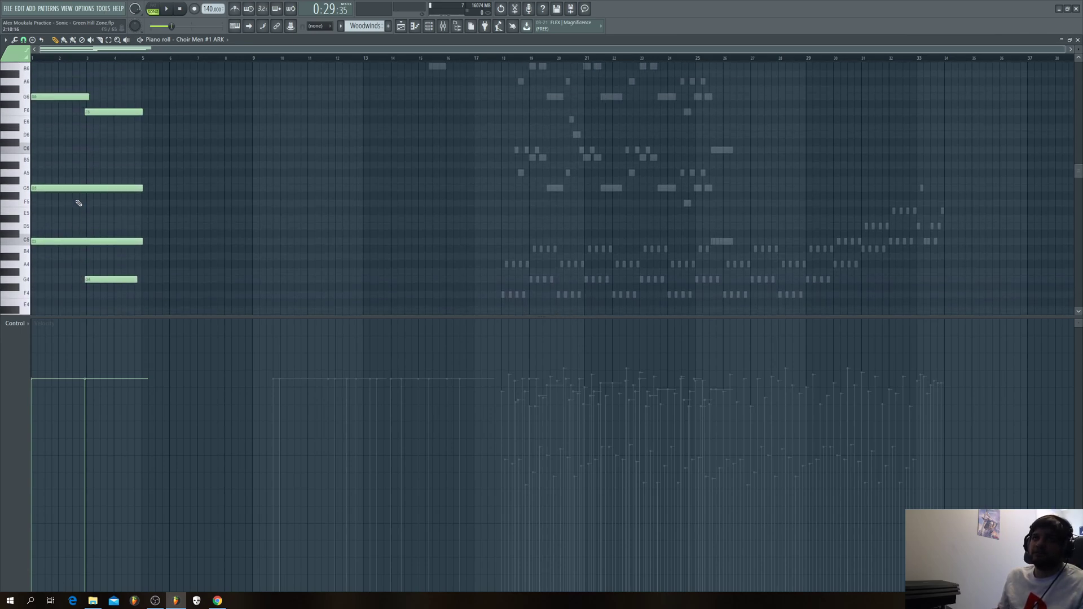
scroll(71, 220, "down", 12)
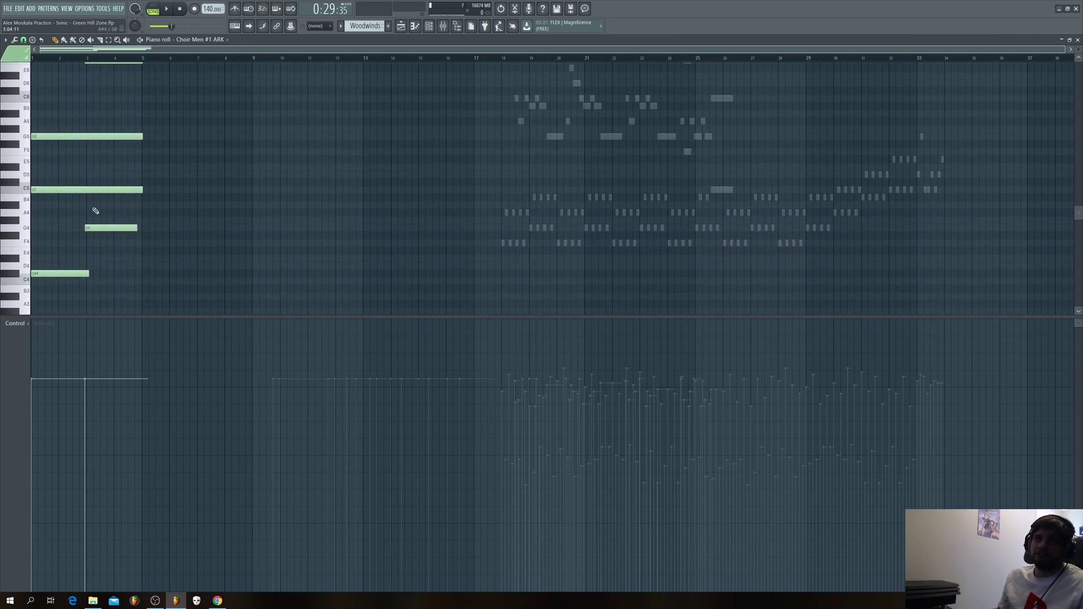
Step: Select all the demonstration notes in the first four bars of Choir Men #1 ARK and delete them
scroll(96, 203, "up", 8)
scroll(101, 179, "up", 2)
left_click_drag(151, 103, 14, 315)
key("Delete")
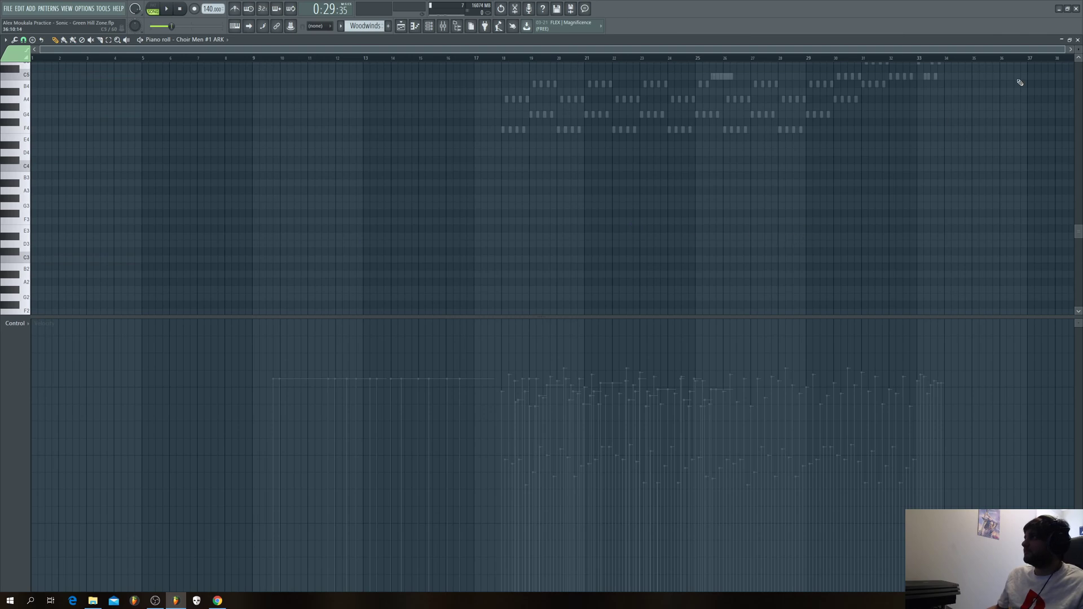
Step: Close the piano roll and return to the Keys and Strings channels at the start of the channel rack
left_click(1078, 39)
scroll(822, 260, "up", 12)
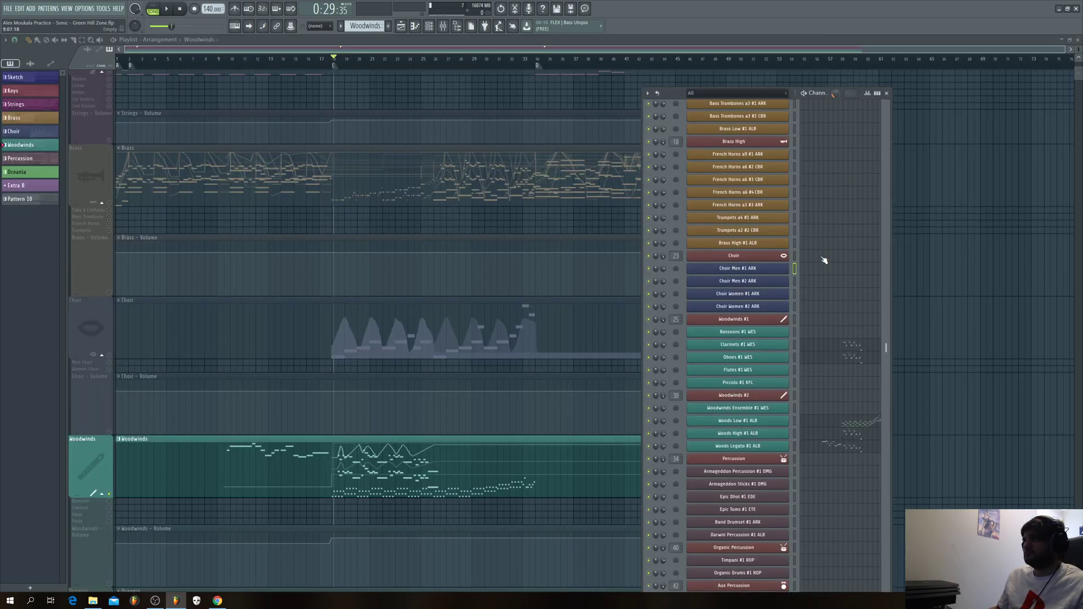
scroll(378, 170, "up", 5)
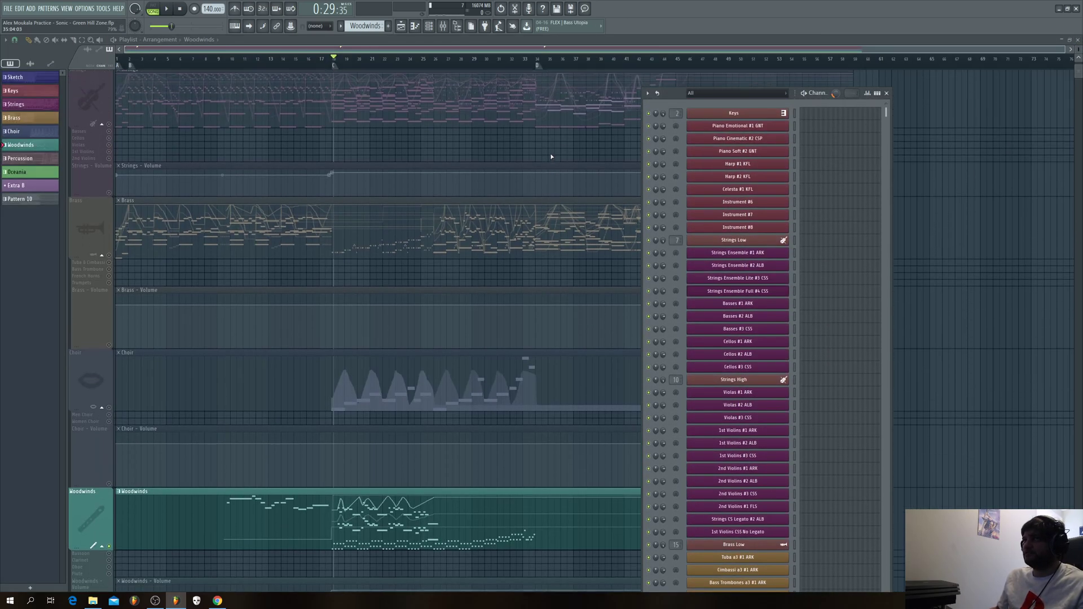
Step: Solo the Keys track in the playlist, make its pattern the active one and bring up its channel list
key("F6")
scroll(381, 96, "up", 5)
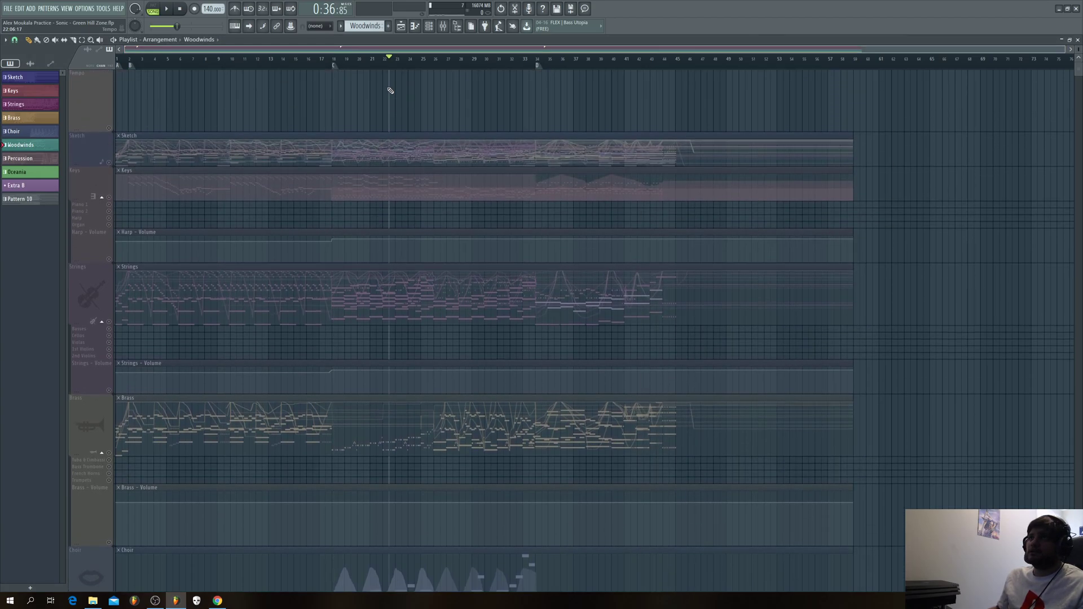
left_click(112, 194)
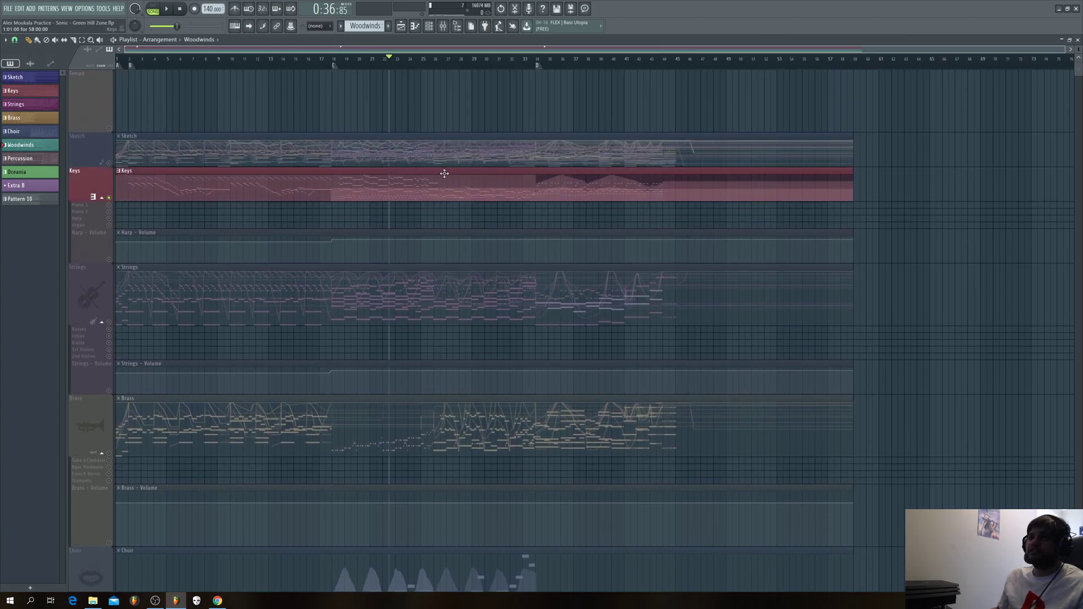
left_click(367, 178)
left_click(429, 26)
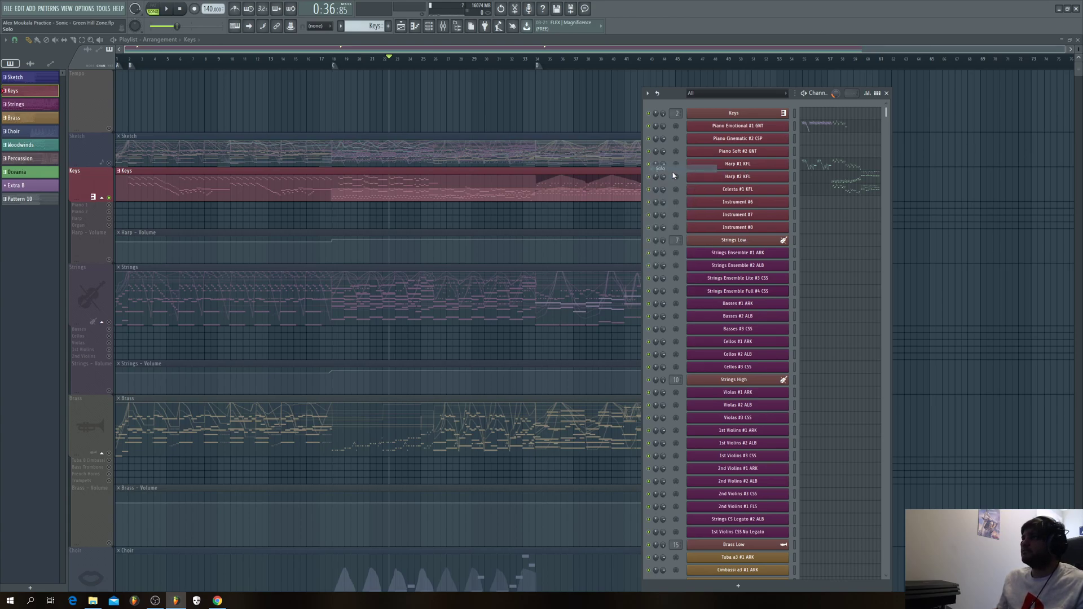
Step: Examine the Harp #1 KFL notes in the piano roll around bars 12 to 31, including the ghost notes of other instruments
right_click(784, 164)
left_click(818, 164)
scroll(513, 76, "up", 10)
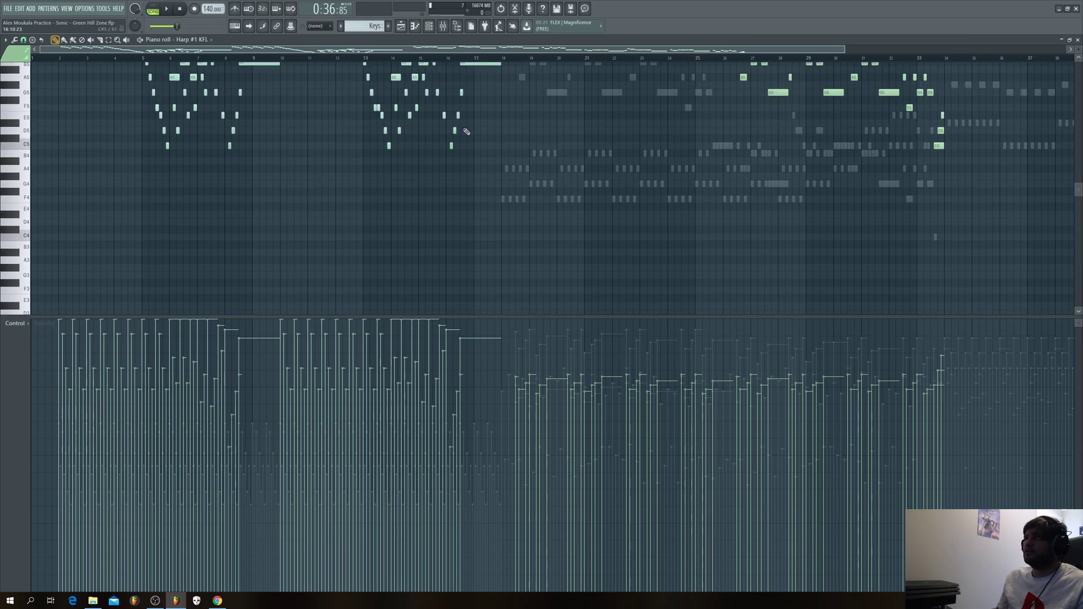
left_click_drag(824, 46, 640, 49)
scroll(324, 181, "right", 2)
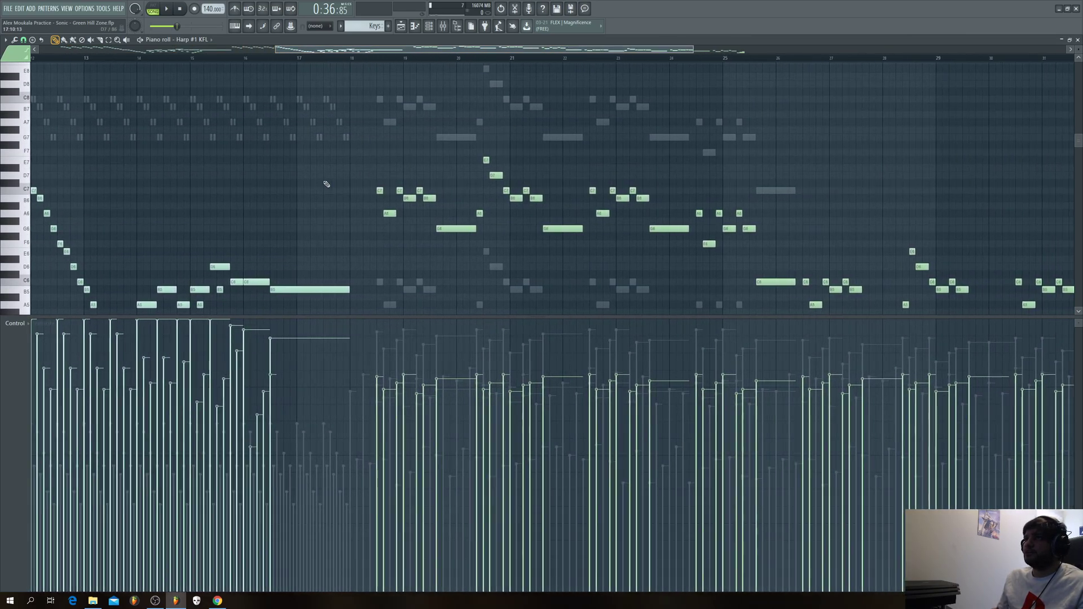
scroll(379, 192, "down", 4)
scroll(378, 186, "up", 3)
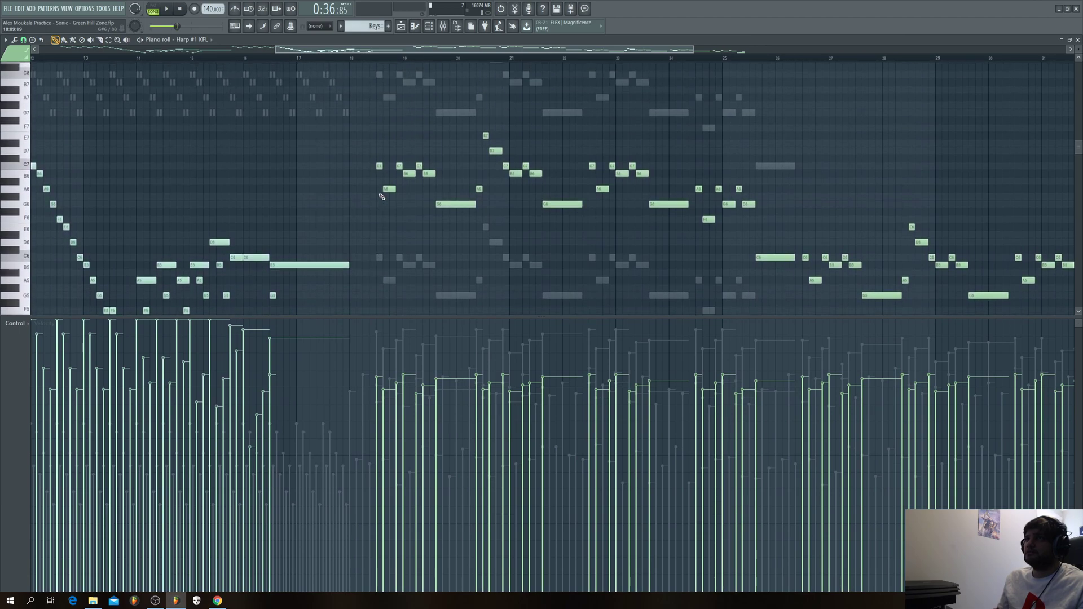
left_click_drag(380, 167, 381, 167)
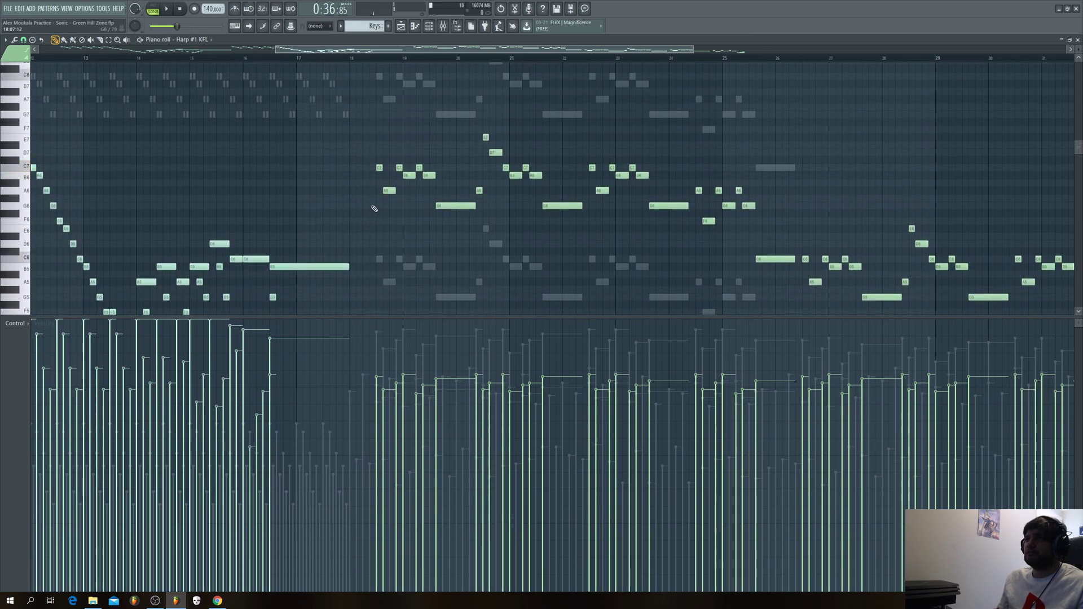
scroll(374, 209, "down", 5)
scroll(366, 112, "up", 4)
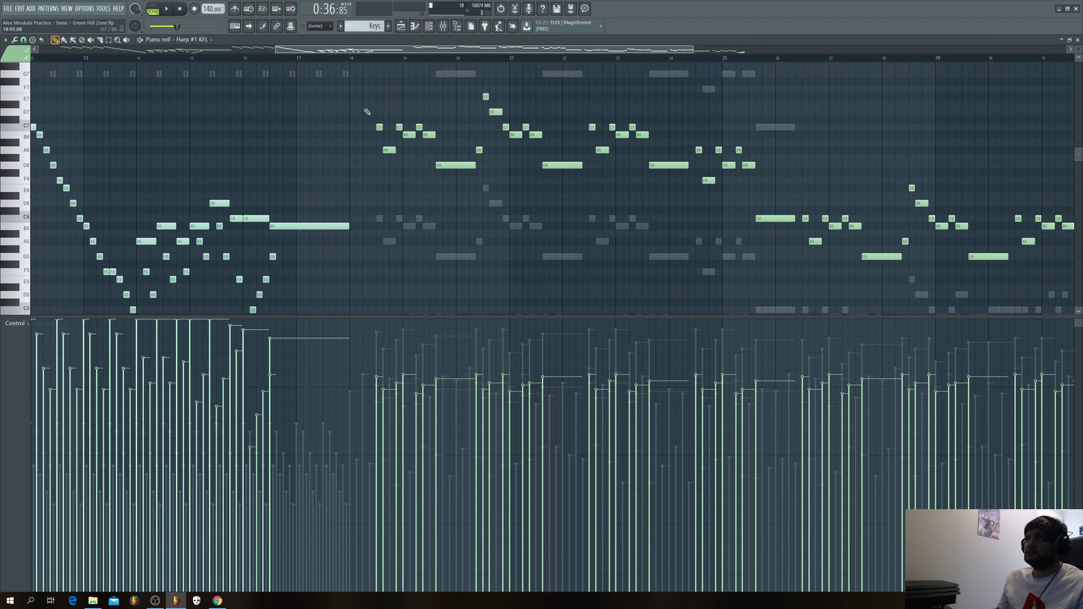
scroll(367, 112, "up", 3)
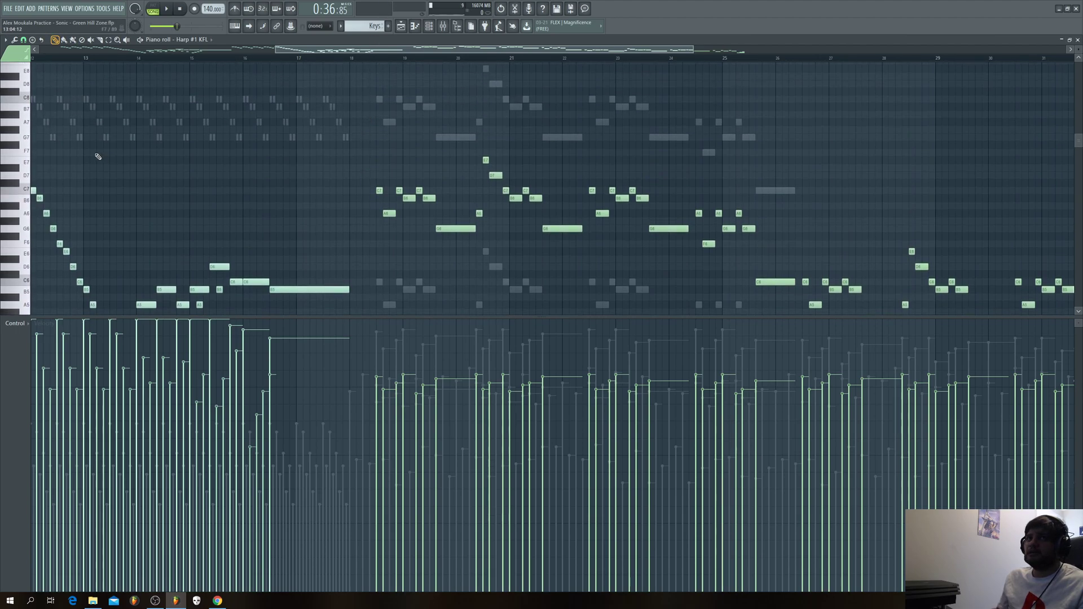
scroll(107, 234, "down", 4)
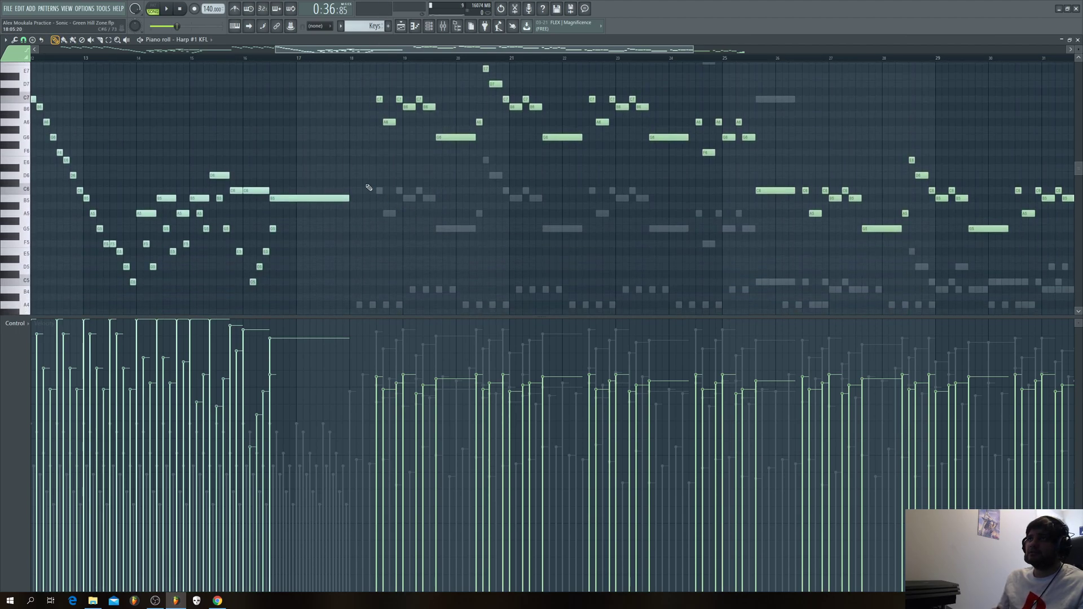
scroll(369, 188, "down", 1)
scroll(382, 191, "up", 1)
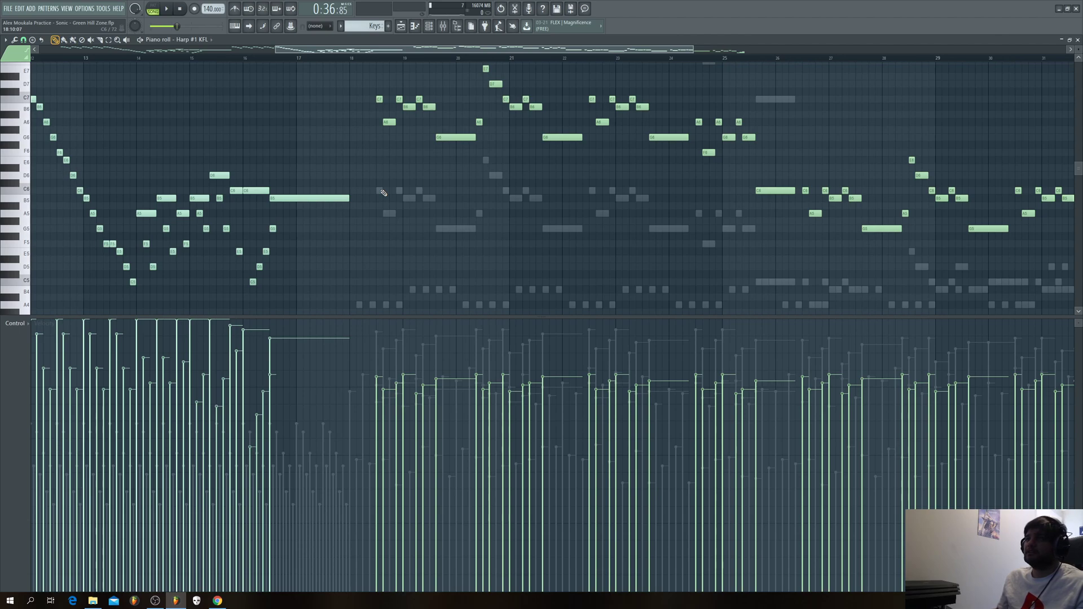
scroll(384, 203, "up", 3)
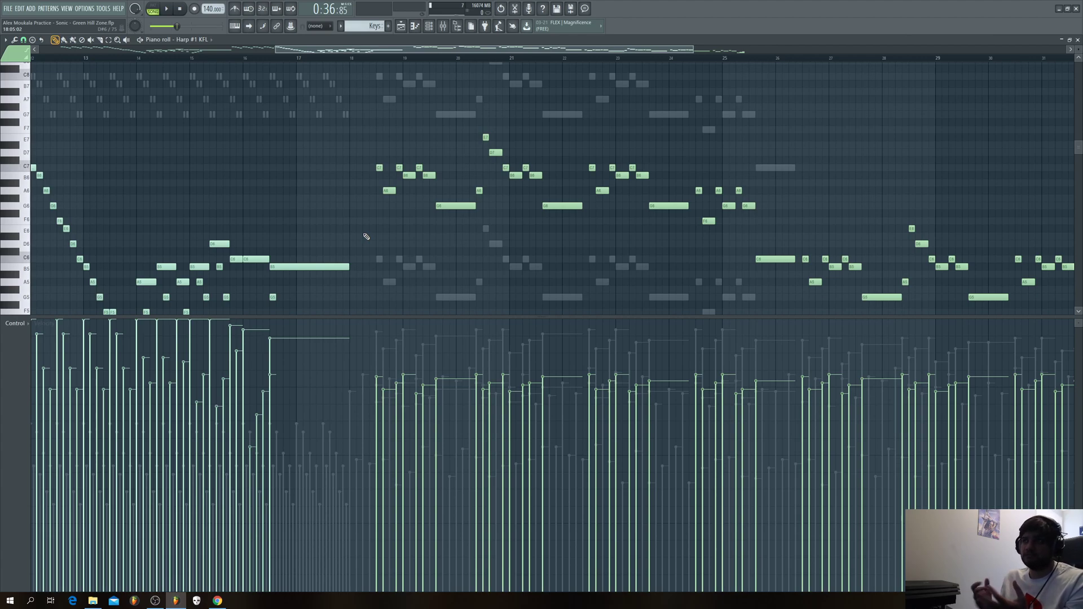
left_click(1078, 39)
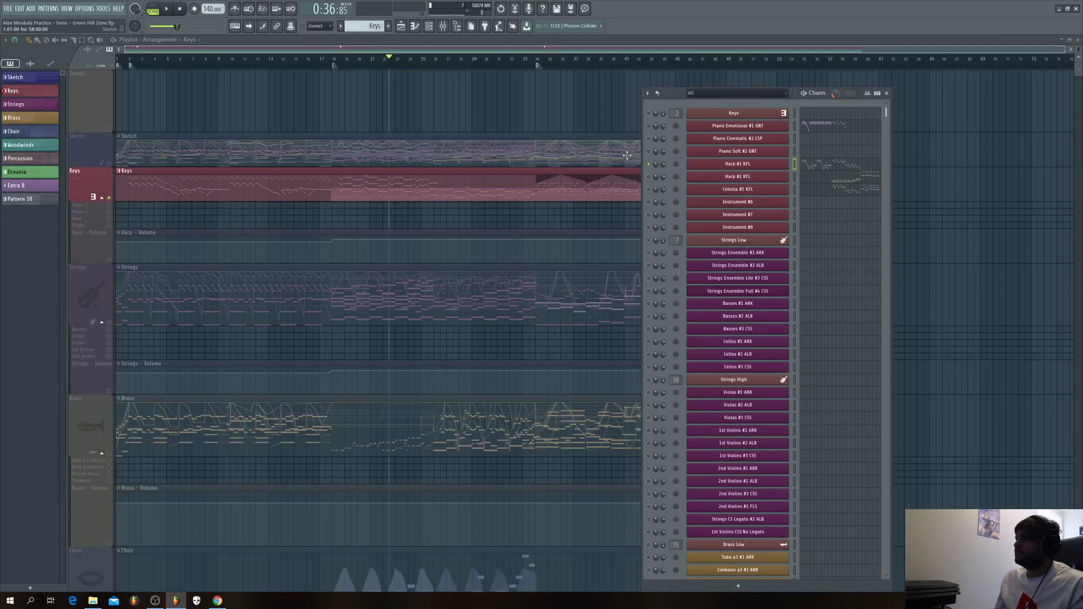
Step: Examine the Celesta #1 KFL notes in the piano roll, from the melody at bar 18 through the repeated notes after bar 34
right_click(743, 191)
left_click(813, 190)
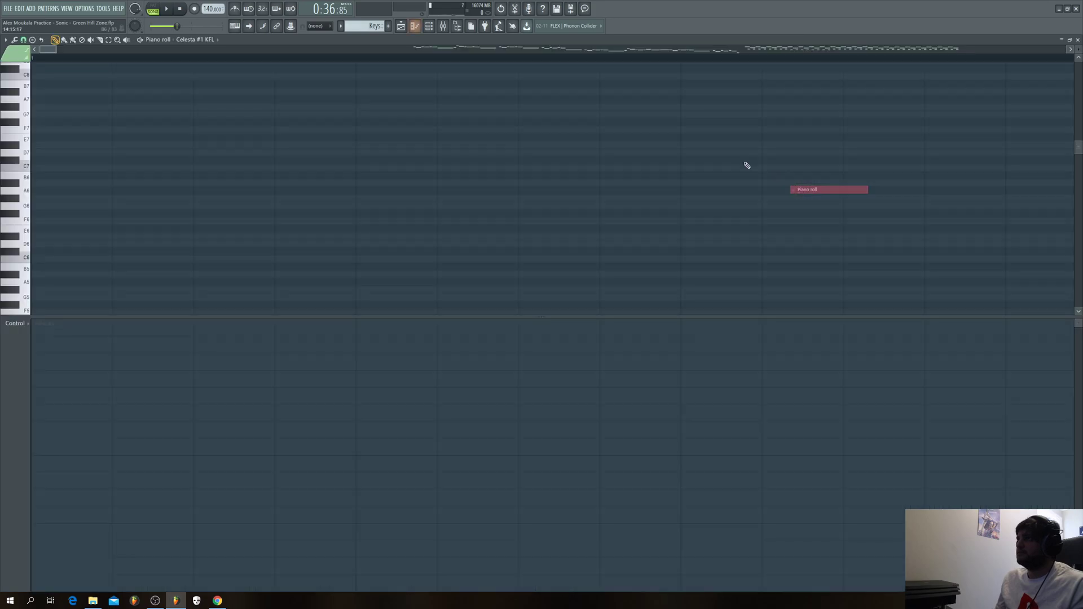
scroll(487, 171, "up", 3)
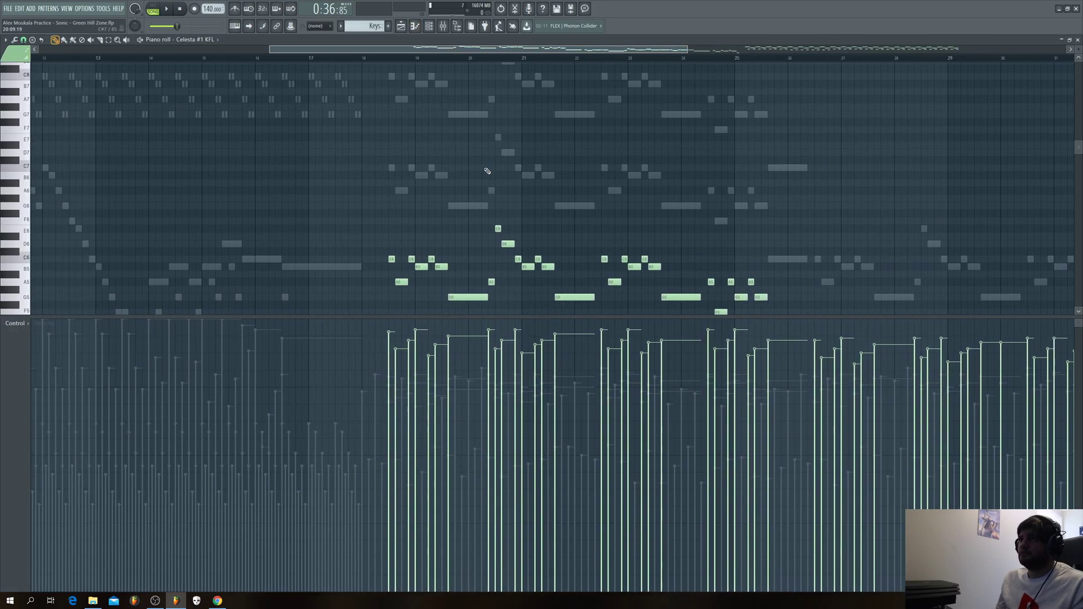
scroll(487, 171, "down", 2)
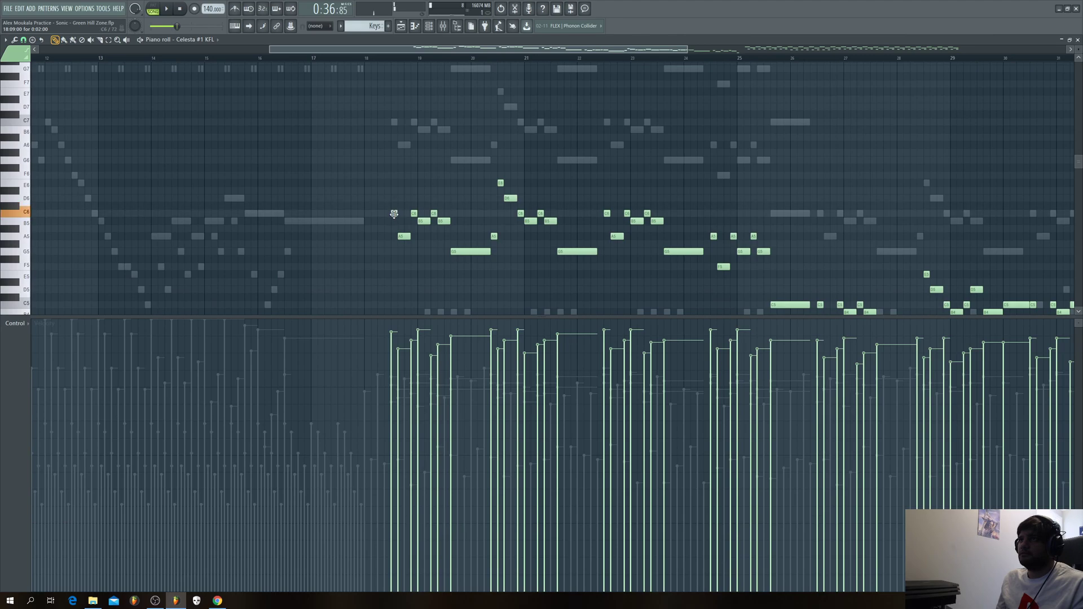
scroll(403, 159, "down", 8)
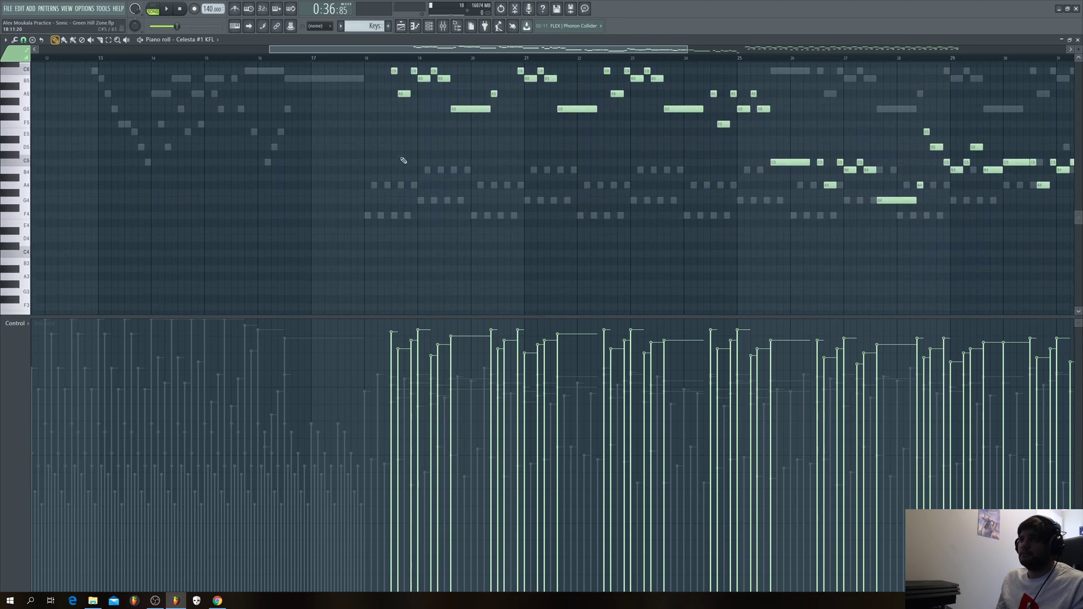
scroll(403, 159, "up", 7)
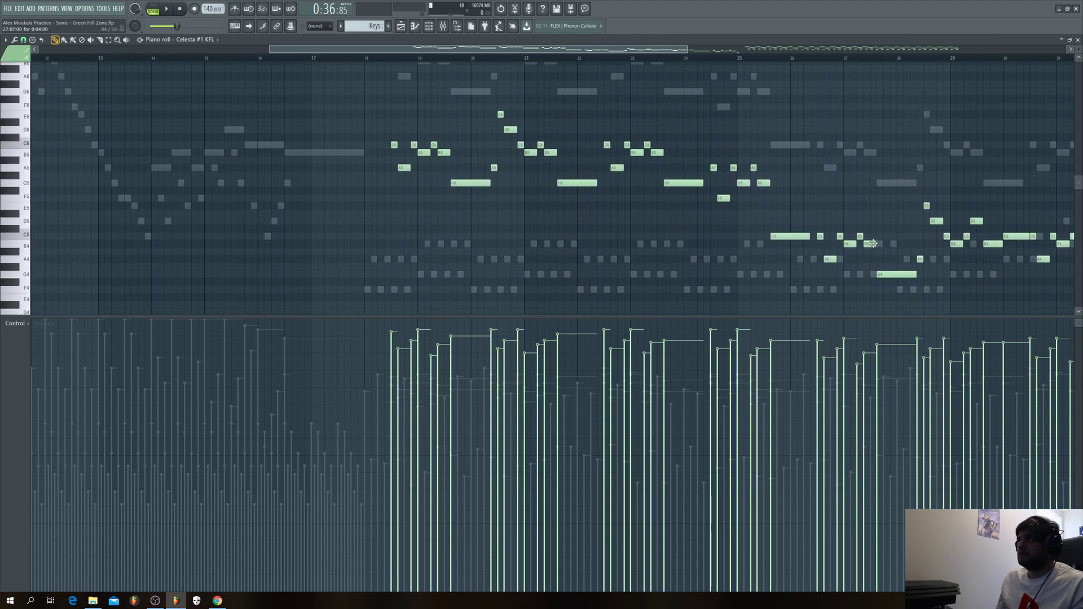
scroll(872, 244, "up", 1)
mouse_move(926, 228)
left_mouse_down()
mouse_move(926, 213)
mouse_move(927, 228)
left_mouse_up()
left_click_drag(687, 49, 990, 47)
scroll(914, 133, "down", 7)
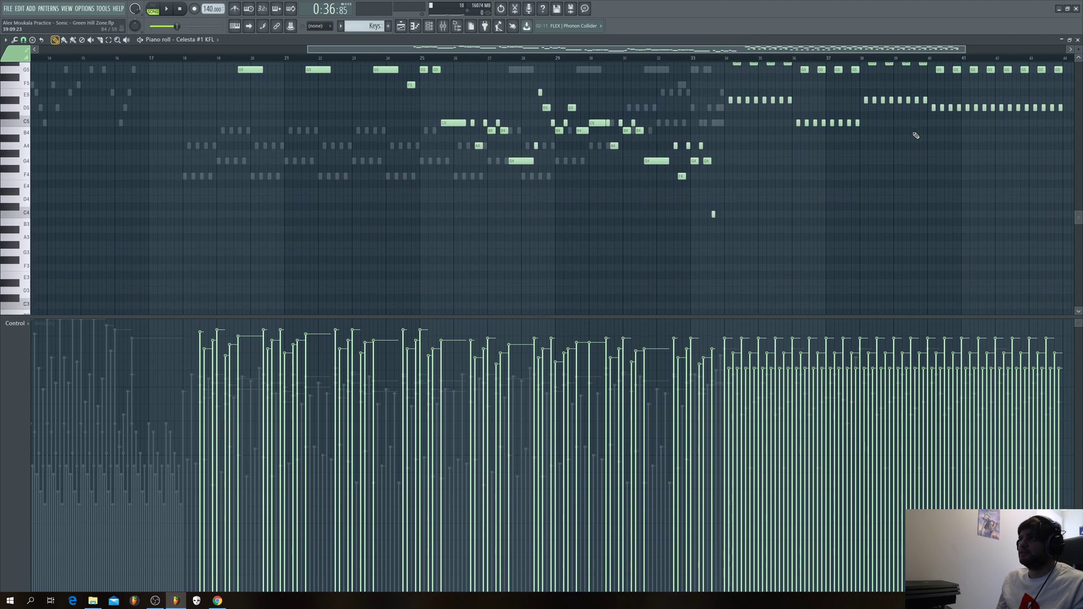
key("F7")
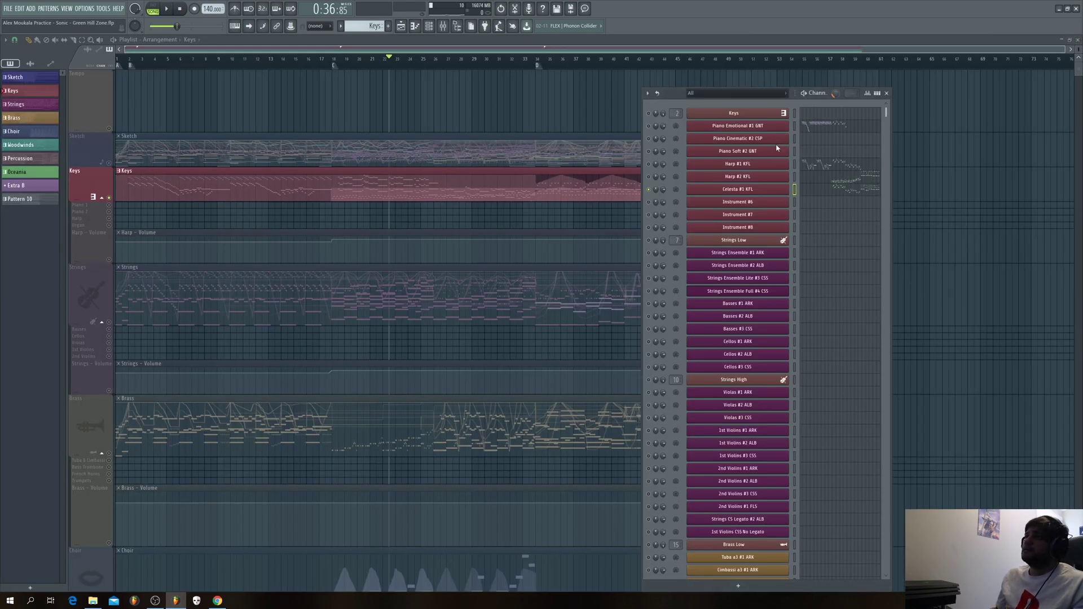
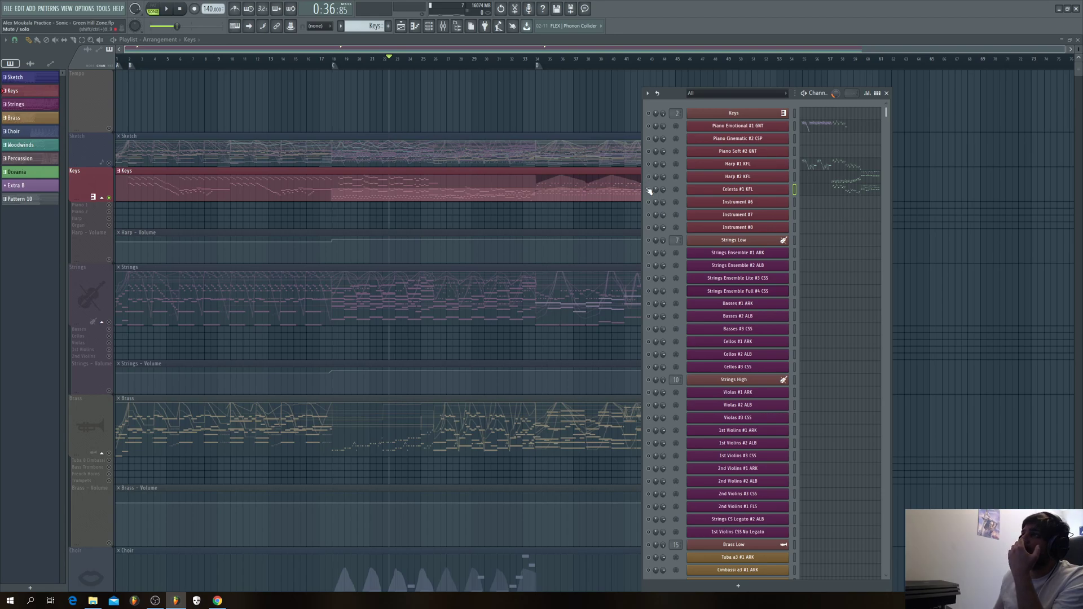
Step: End the solo on the Celesta #1 KFL channel and on the Keys playlist track
right_click(650, 191)
left_click(677, 198)
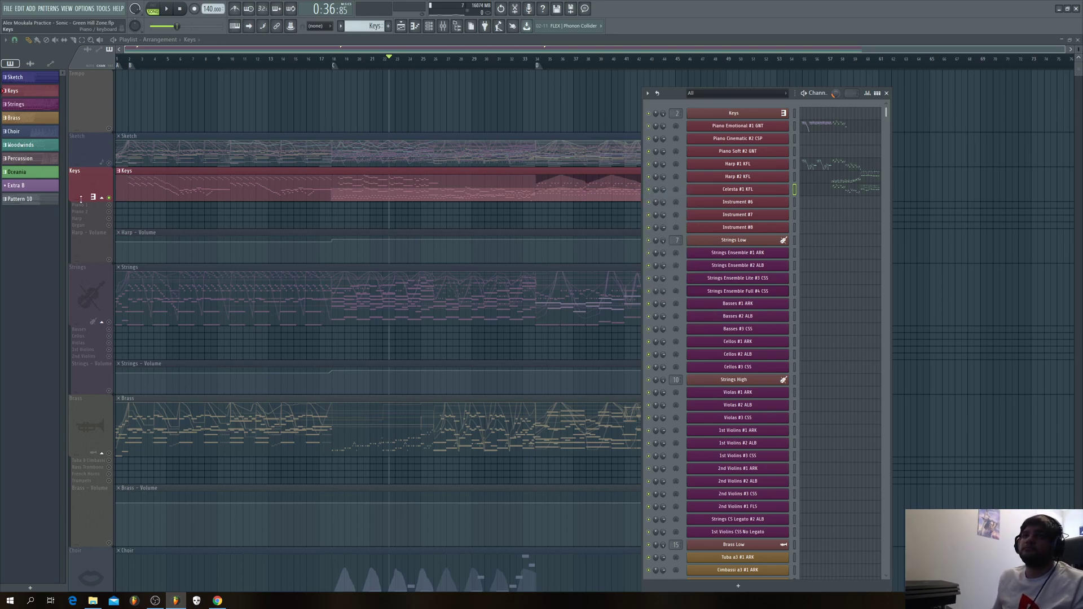
key("F6")
right_click(109, 197)
left_click(109, 163)
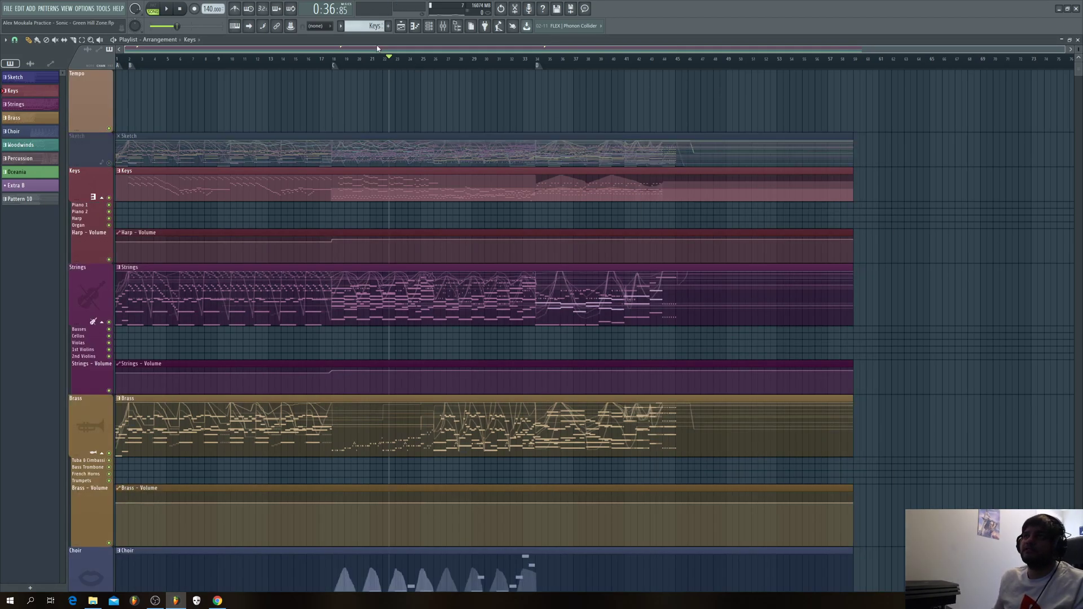
Step: Play the full arrangement from the section marker at bar 18 and follow the instrument tracks in the playlist
left_click(338, 60)
key("space")
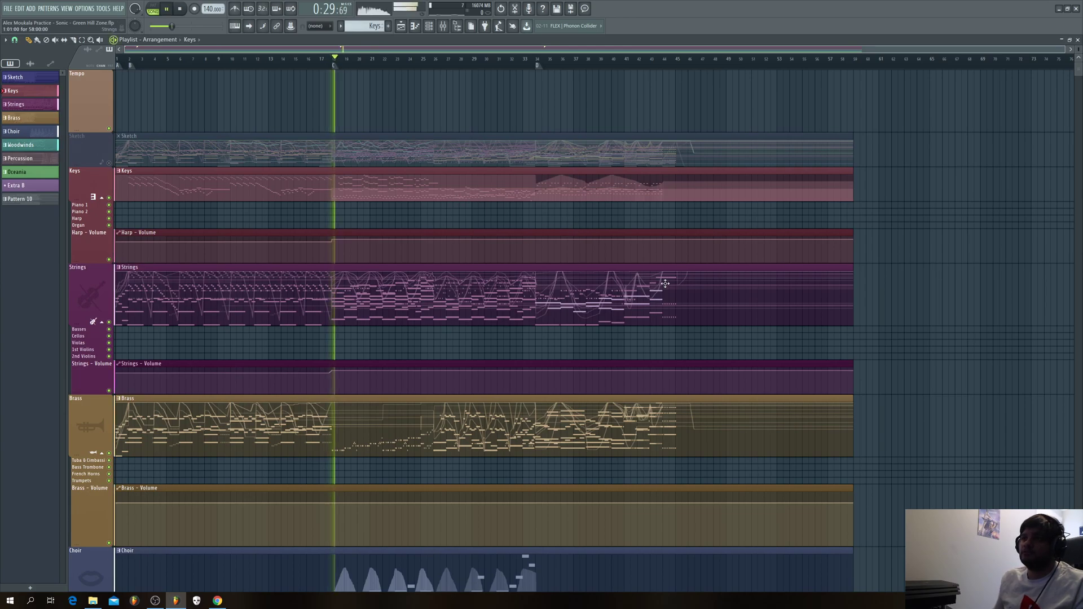
scroll(665, 283, "down", 5)
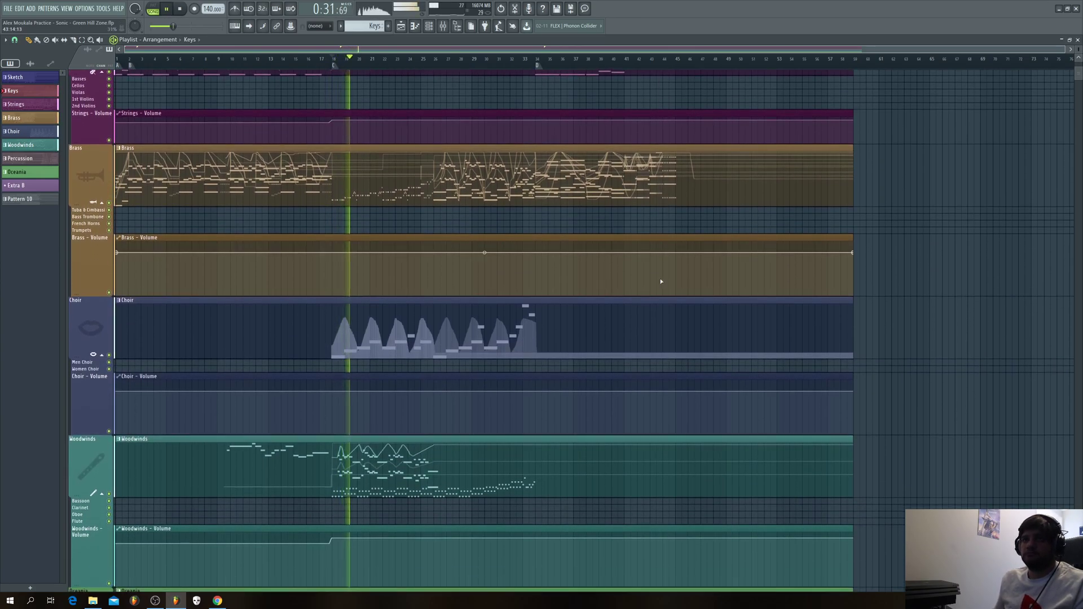
scroll(661, 281, "down", 3)
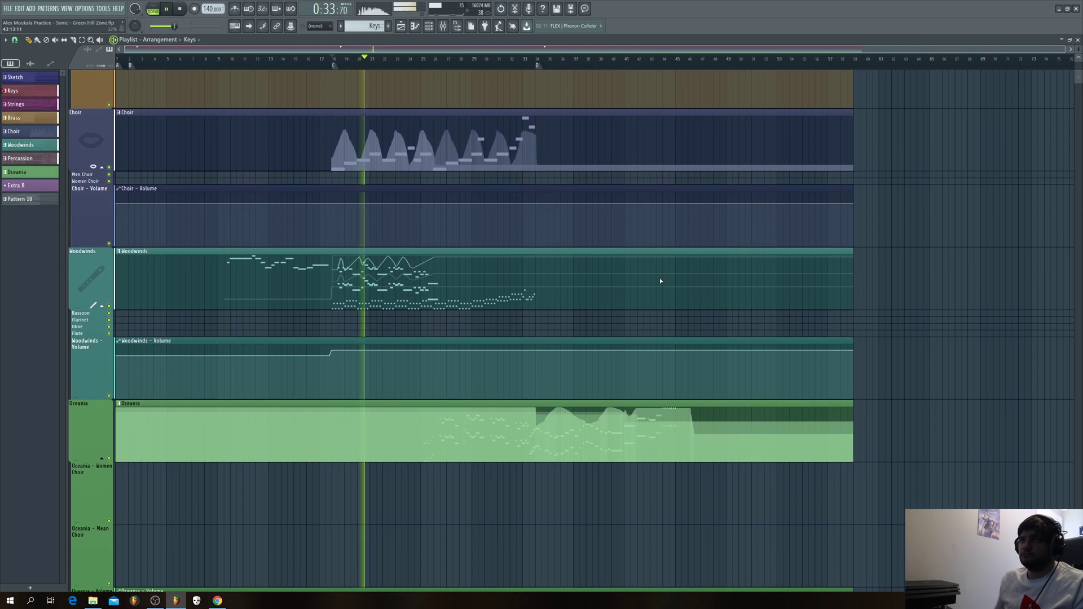
scroll(661, 281, "up", 9)
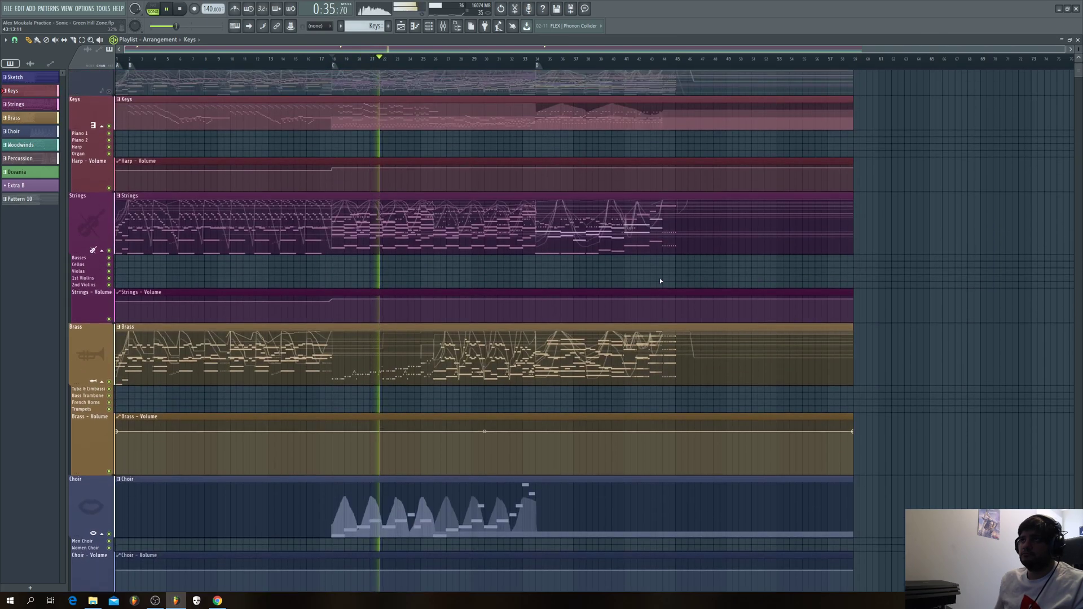
scroll(660, 280, "up", 2)
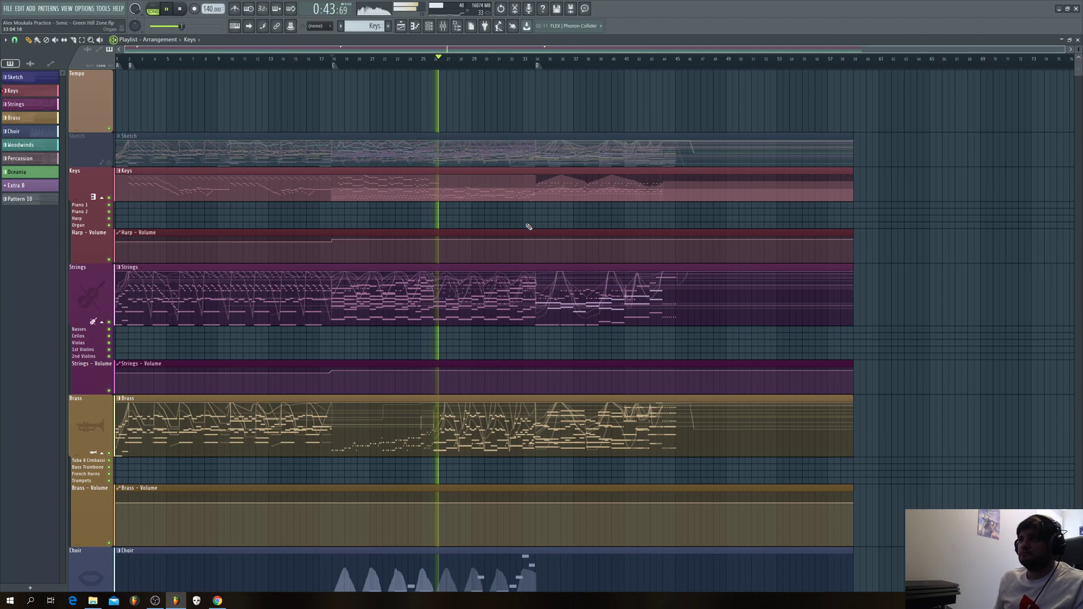
scroll(528, 227, "down", 4)
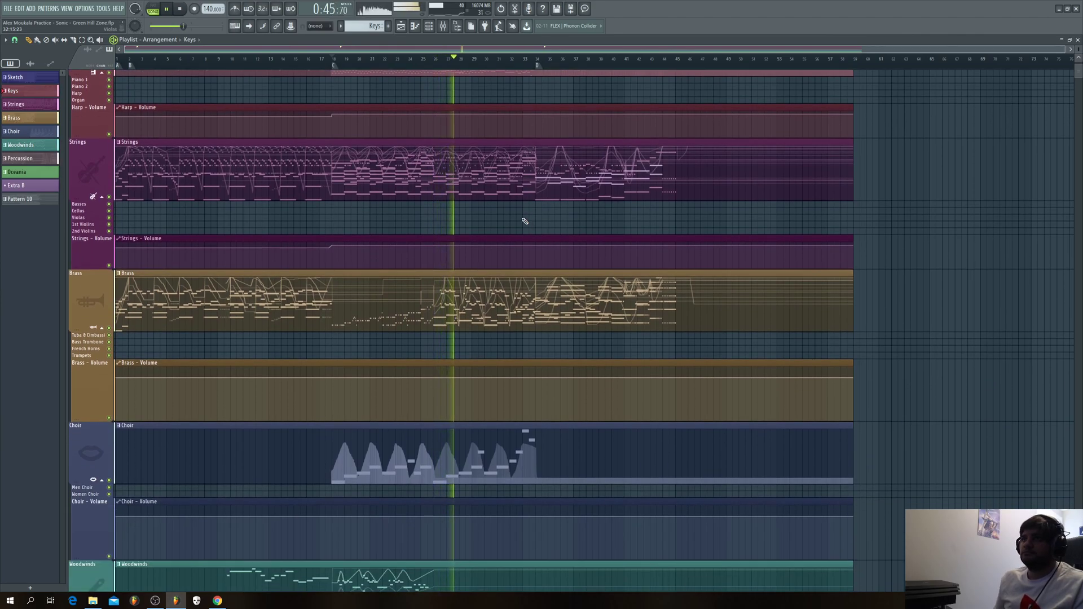
scroll(529, 227, "down", 2)
scroll(478, 214, "up", 6)
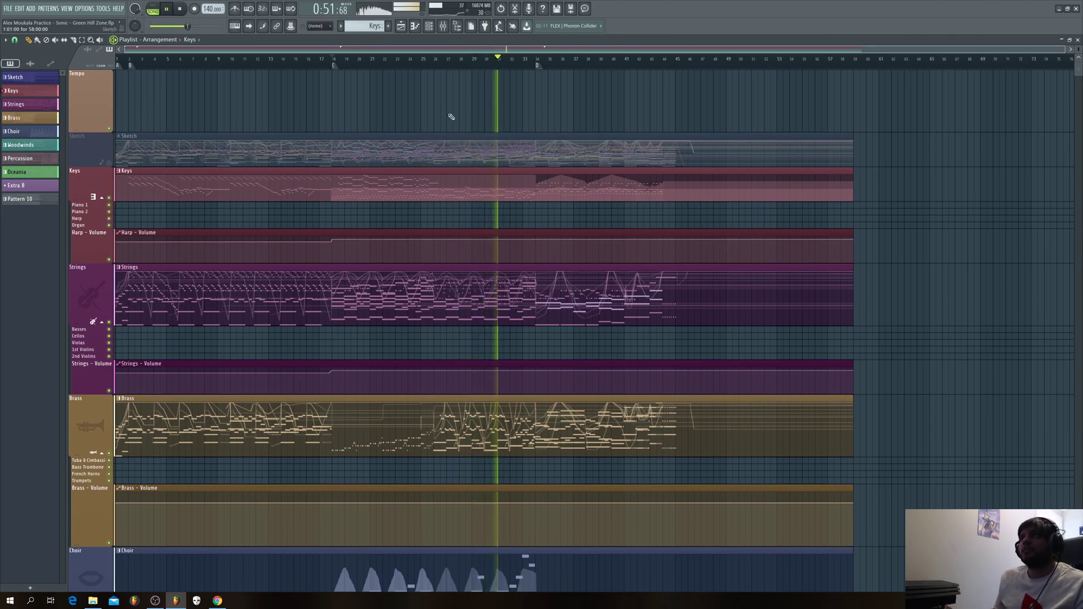
Step: Stop playback and select the time range from bar 25 to bar 34 across all playlist tracks
key("e")
left_click_drag(420, 71, 536, 72)
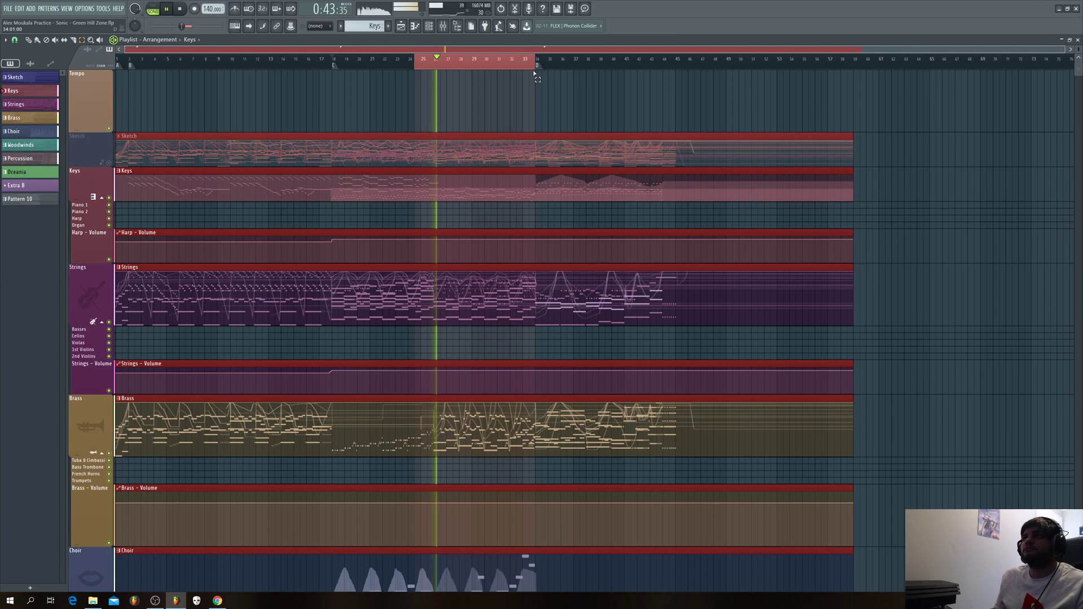
key("space")
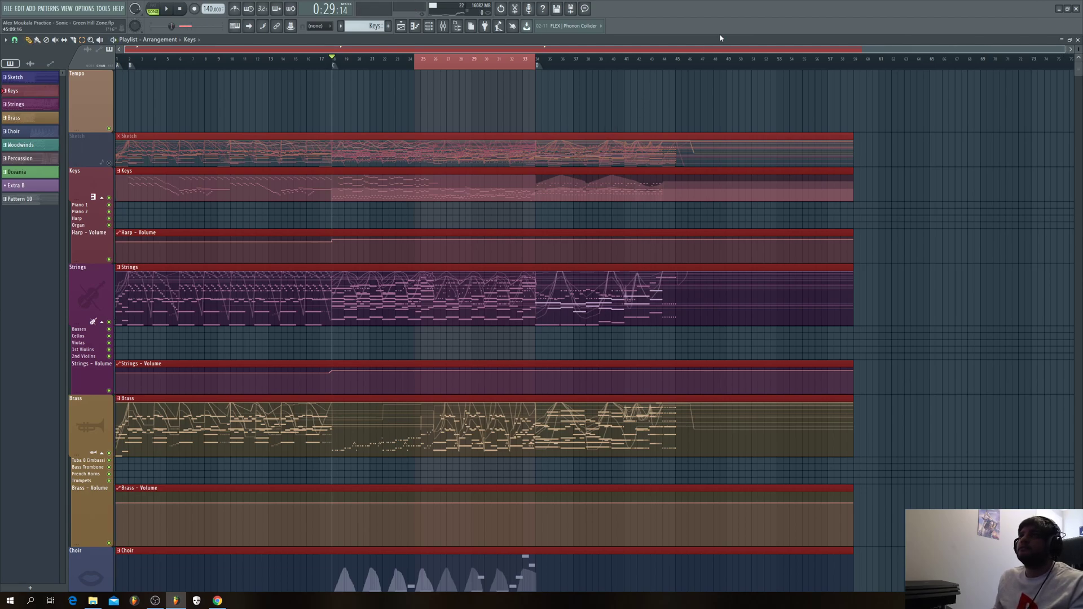
left_click_drag(1063, 49, 578, 50)
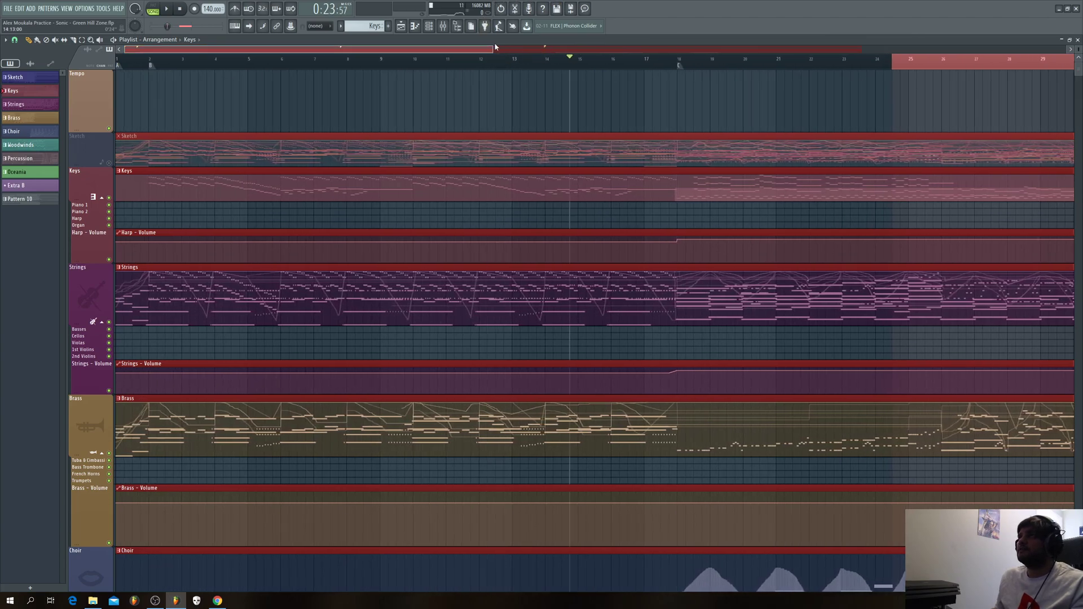
left_click_drag(491, 50, 627, 52)
left_click(449, 61)
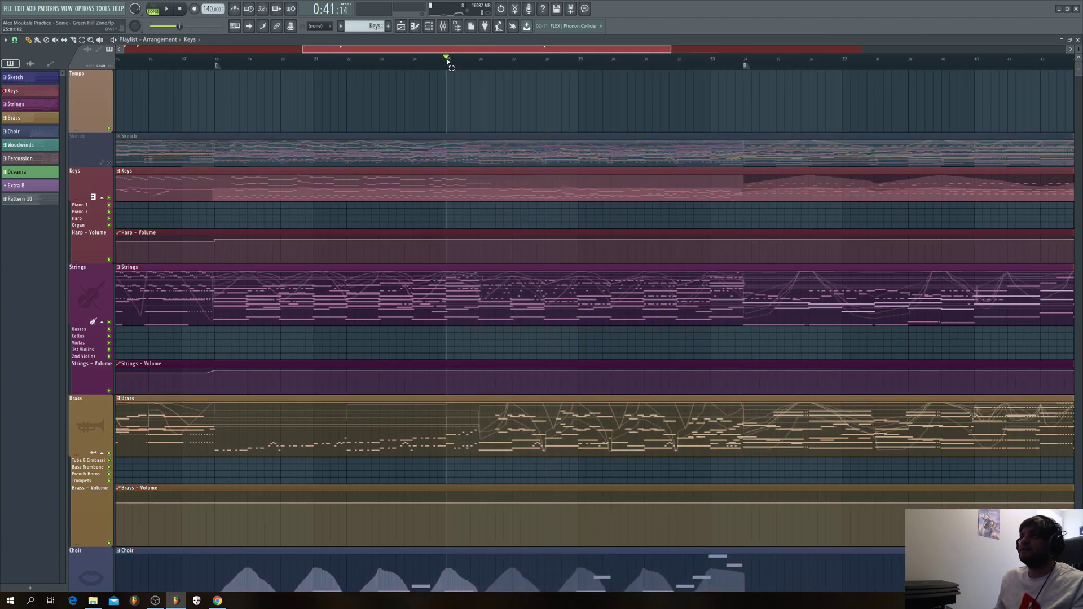
left_click_drag(449, 66, 750, 69)
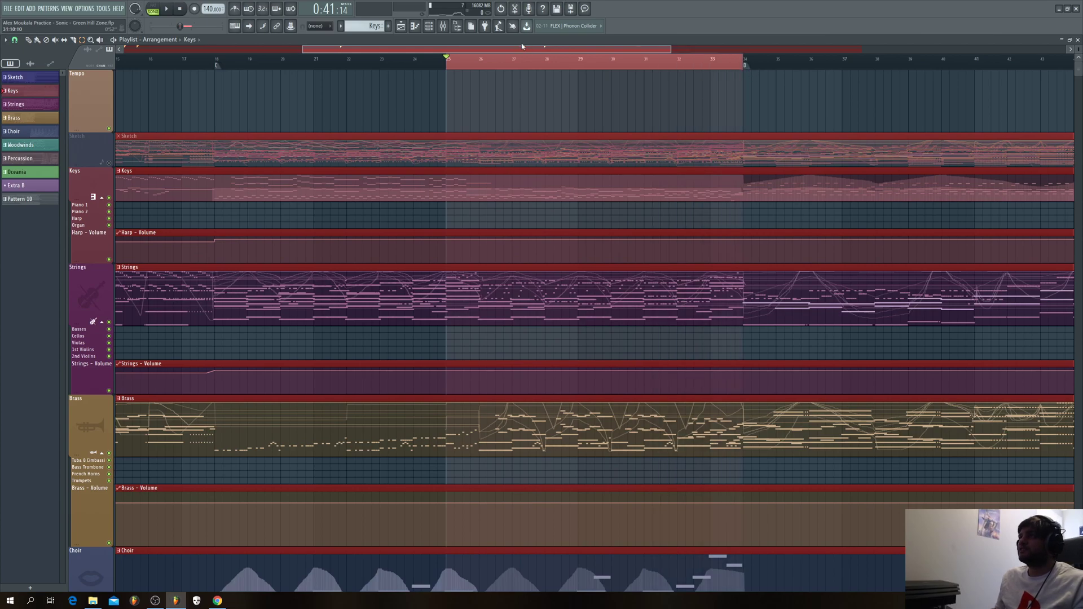
Step: Clear the time selection in the playlist and solo the Percussion track
left_click_drag(675, 53, 758, 231)
scroll(757, 232, "down", 15)
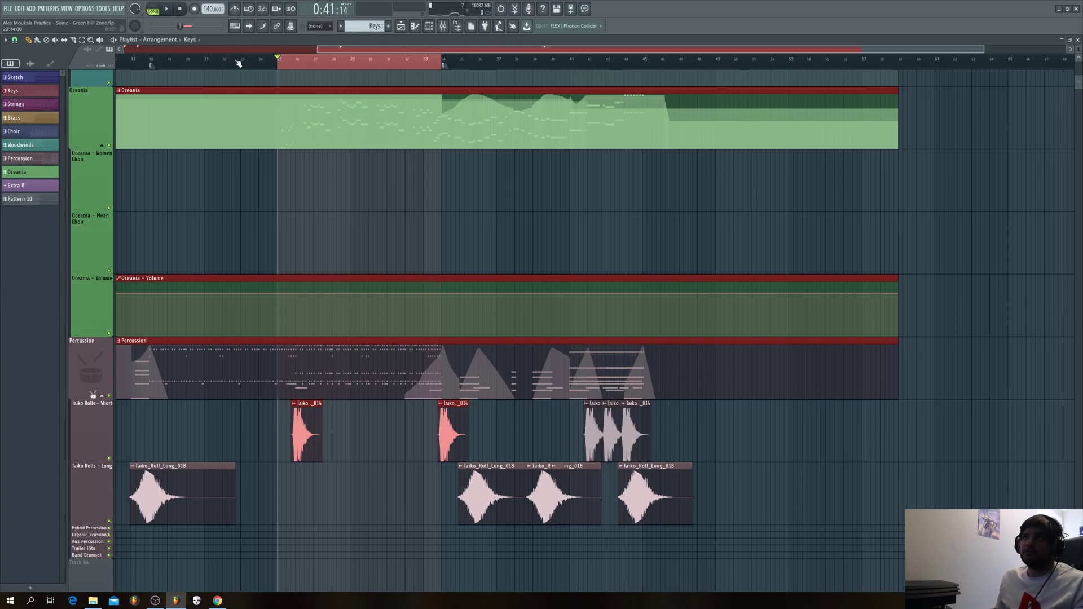
left_click(238, 64)
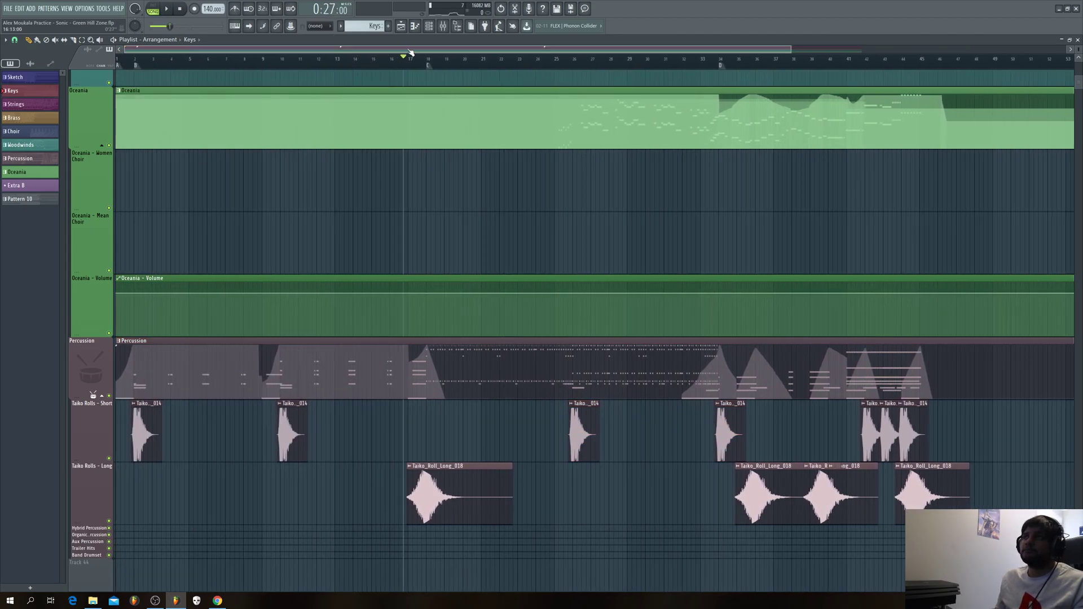
left_click(466, 56)
left_click_drag(466, 49, 522, 50)
scroll(152, 396, "up", 2)
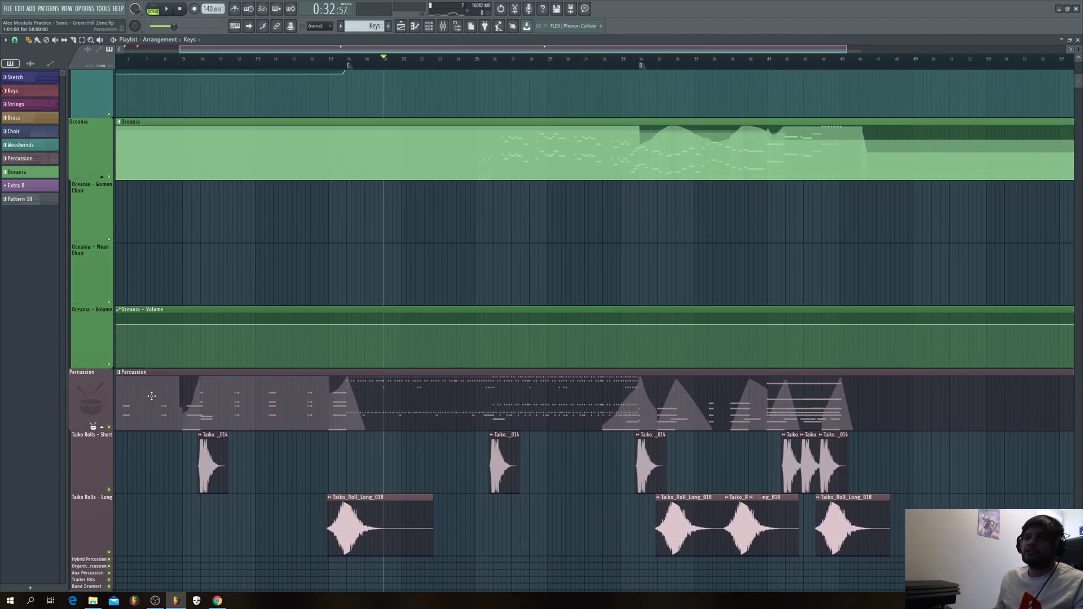
scroll(151, 396, "up", 2)
right_click(111, 458)
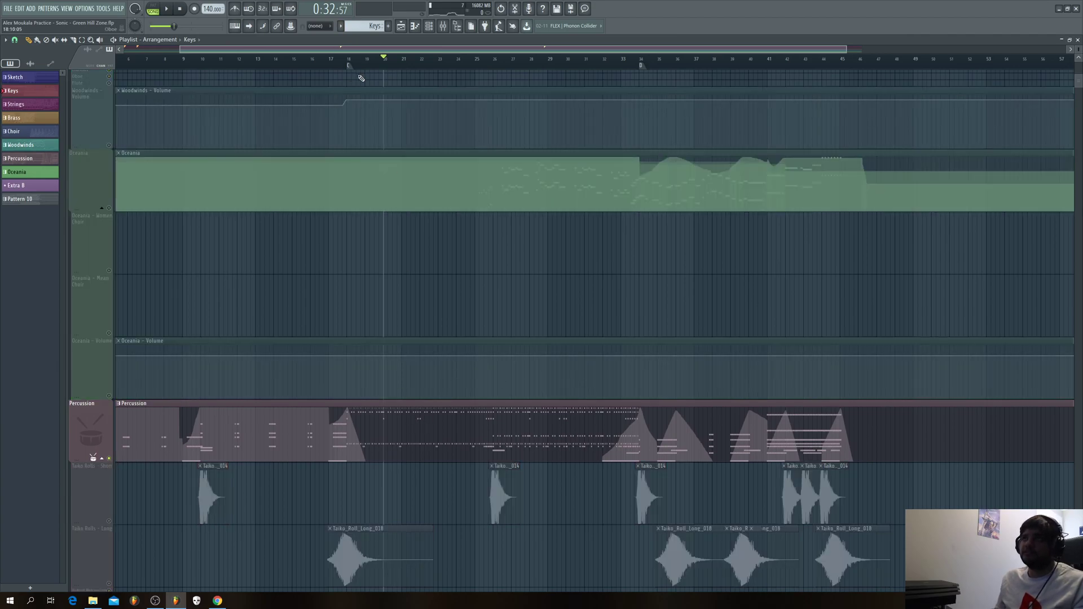
Step: Play the soloed Percussion track from the section marker at bar 18 and again from about bar 25
left_click(362, 61)
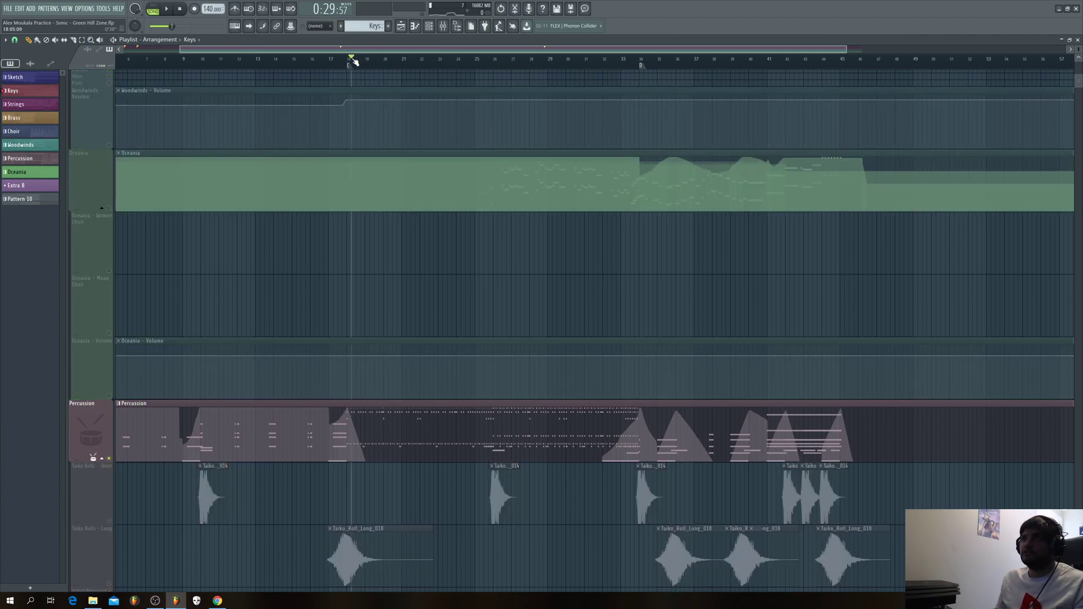
key("space")
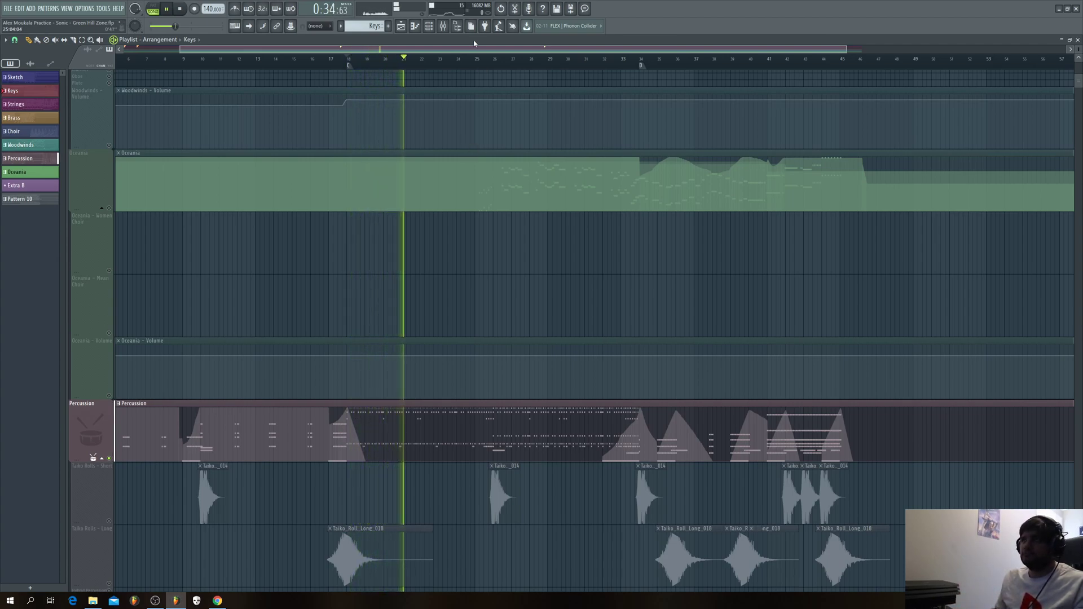
key("space")
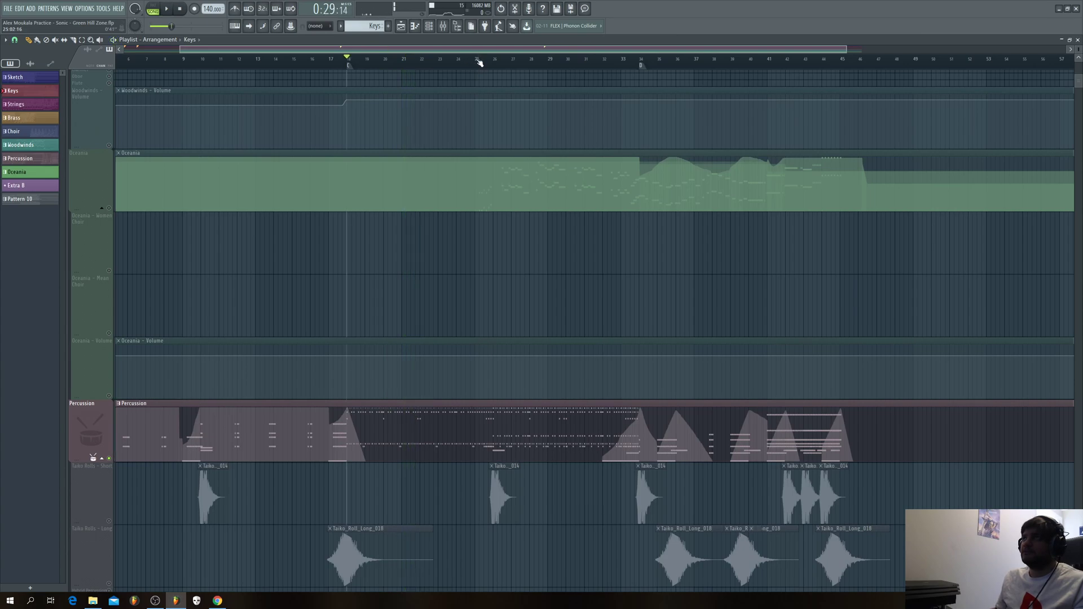
left_click(477, 64)
key("space")
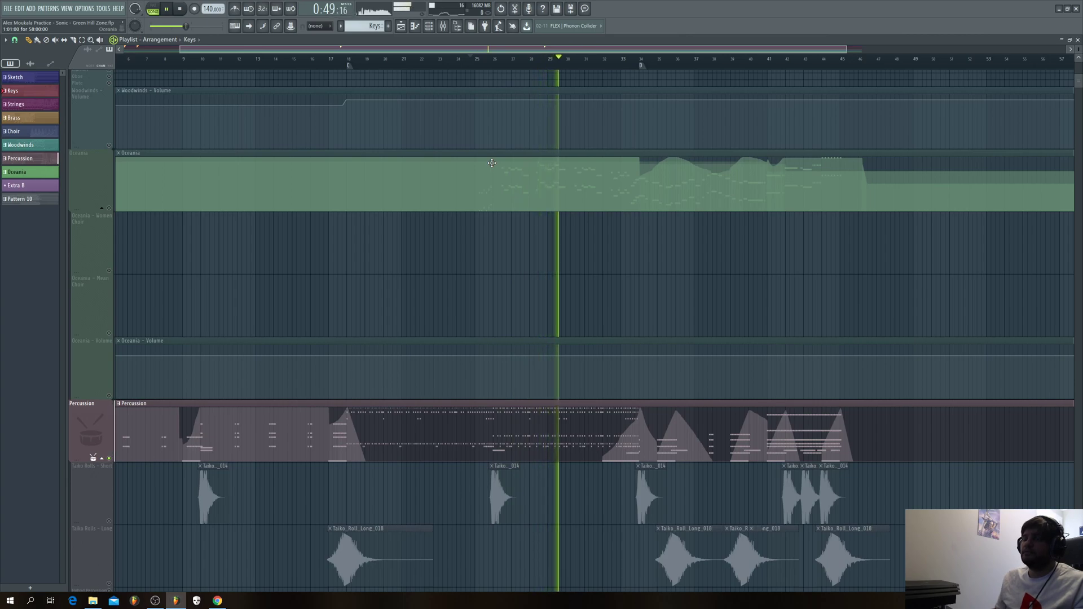
key("space")
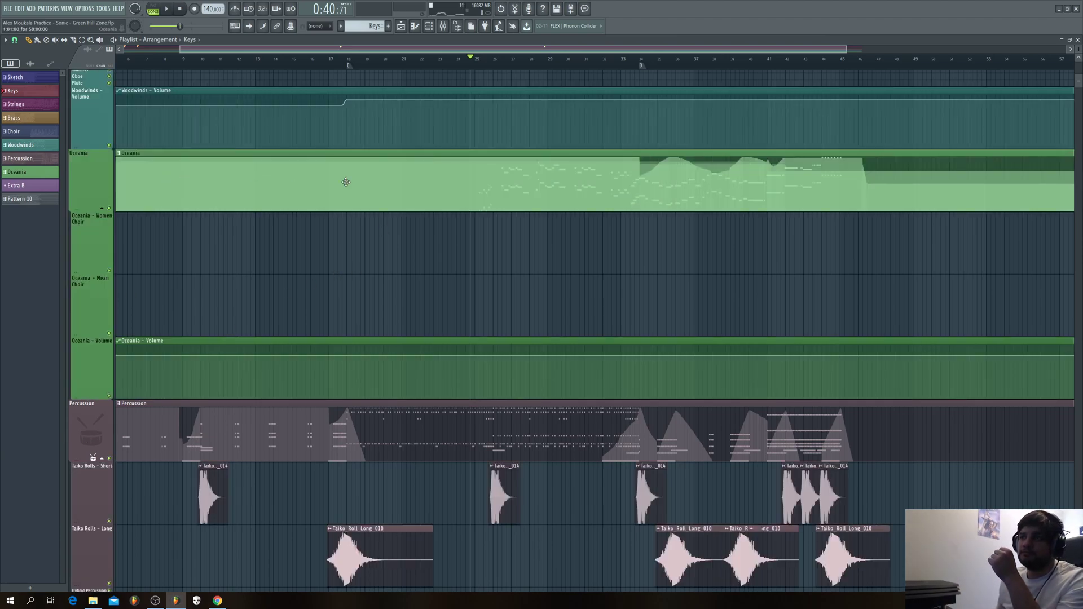
Step: Mute the Sketch track in the playlist
scroll(476, 253, "up", 6)
scroll(476, 253, "up", 4)
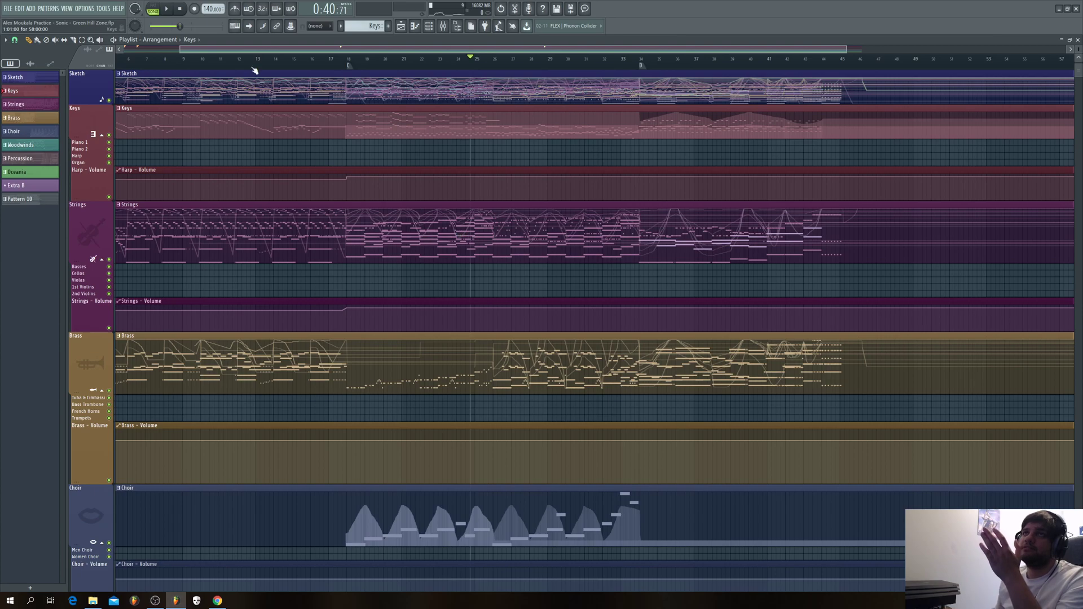
scroll(133, 109, "down", 1)
scroll(111, 144, "up", 2)
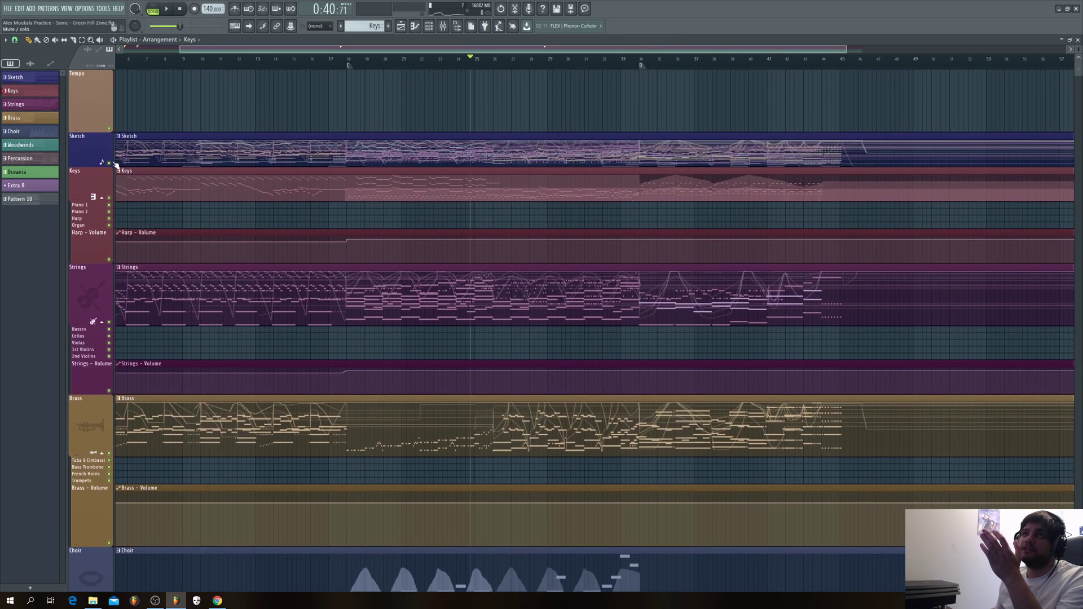
left_click(110, 163)
Step: Examine the arrangement's tracks from Keys down to Percussion, including the Woodwinds and Oceania clips, across all sections
scroll(465, 199, "down", 12)
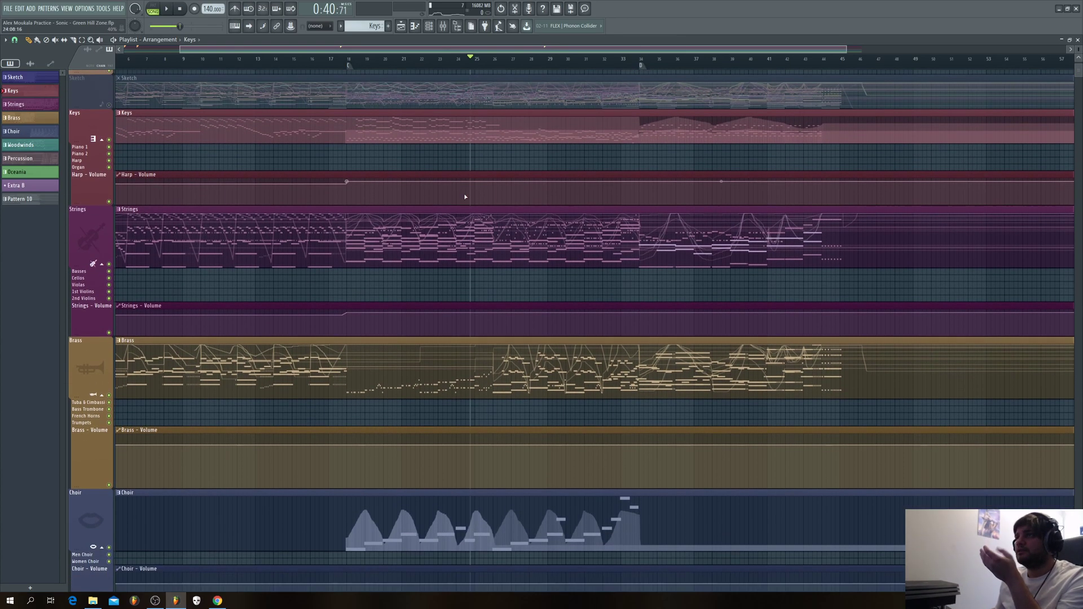
scroll(474, 218, "down", 2)
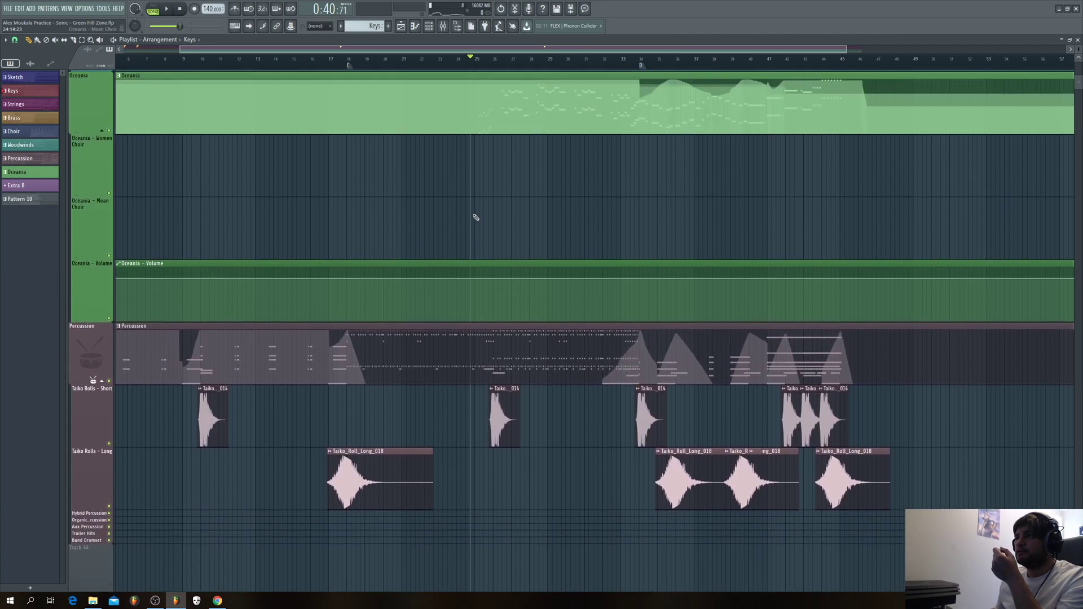
scroll(691, 104, "up", 5)
scroll(692, 104, "down", 2)
scroll(198, 299, "down", 1)
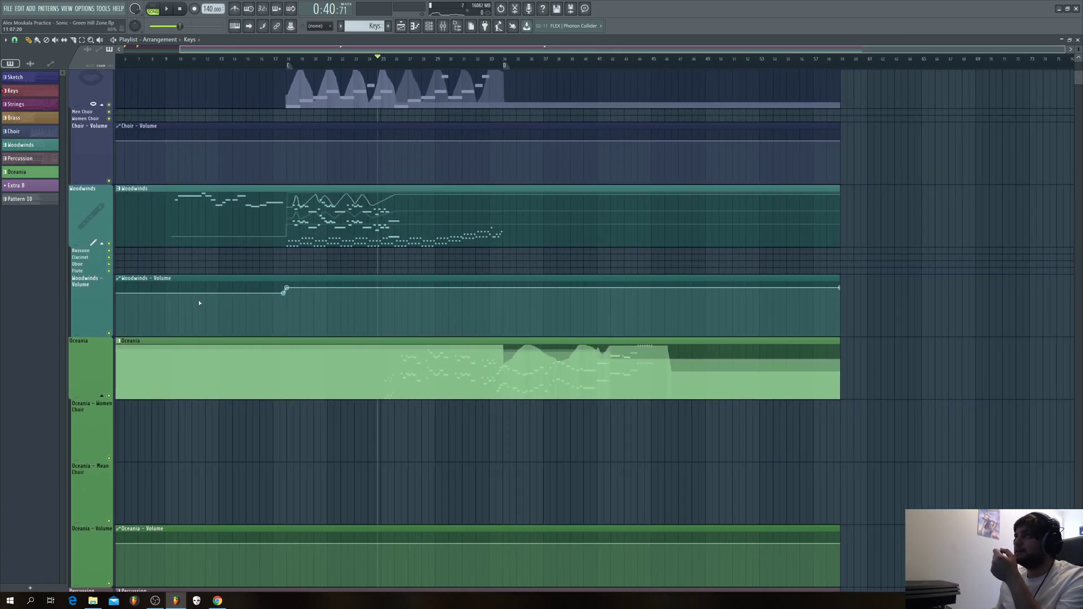
scroll(203, 298, "down", 5)
scroll(372, 299, "up", 1)
scroll(373, 299, "up", 3)
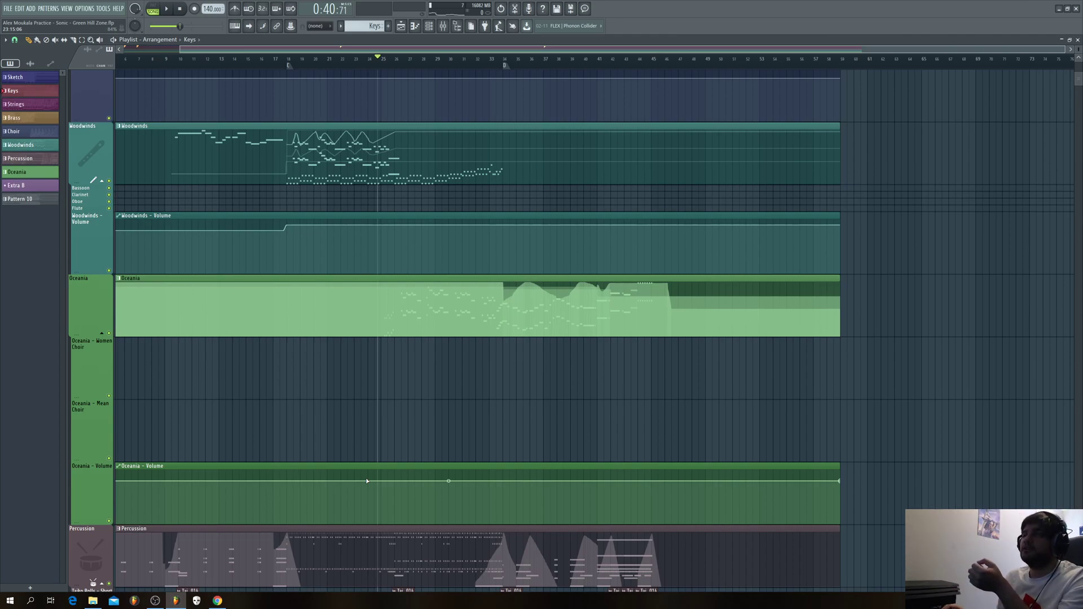
scroll(392, 394, "up", 8)
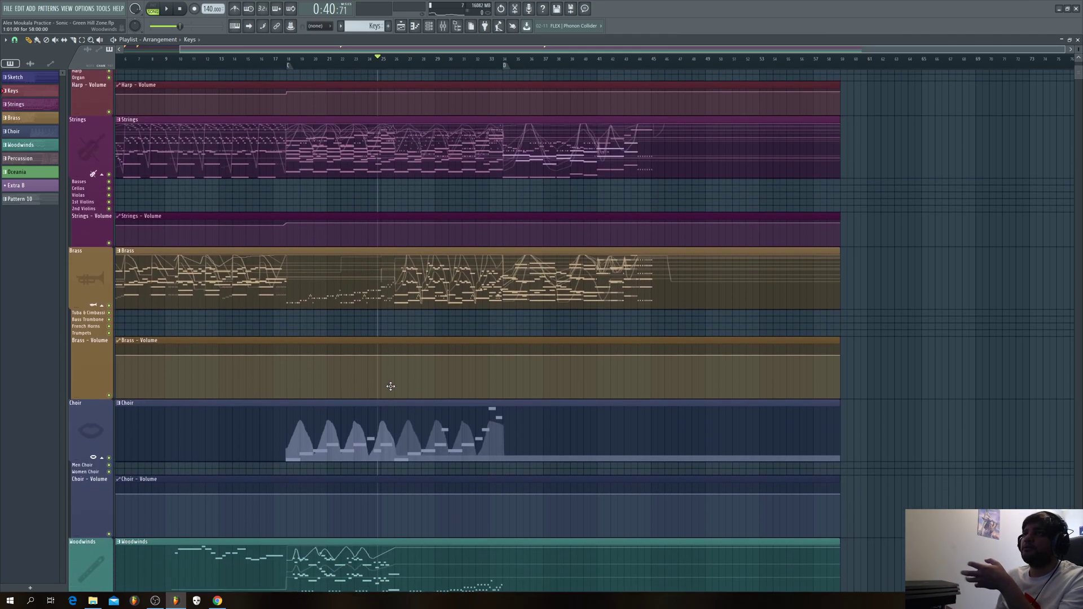
scroll(390, 387, "up", 4)
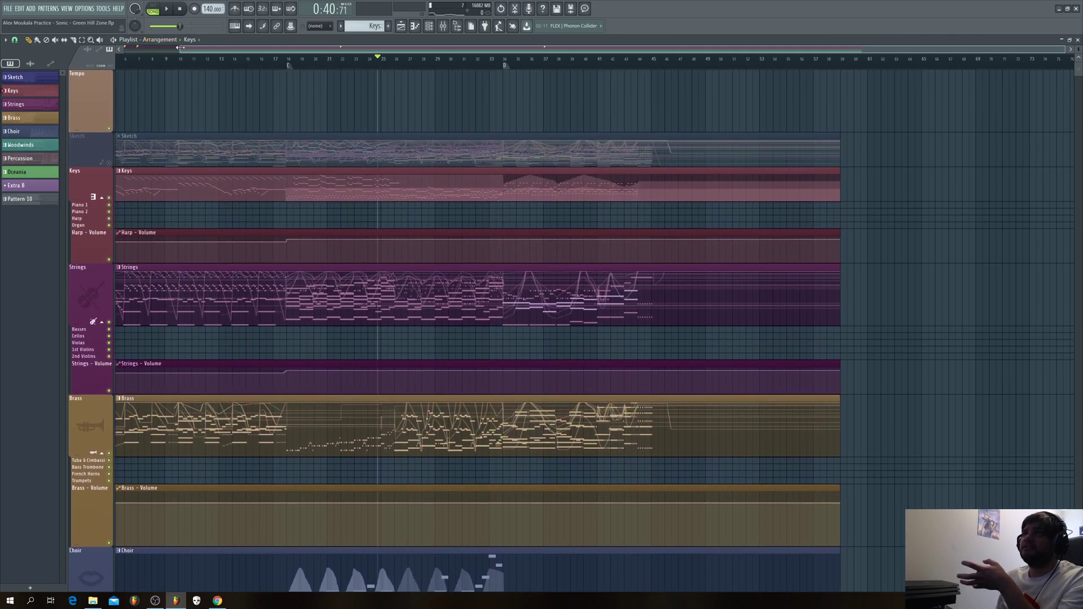
left_click_drag(178, 56, 510, 133)
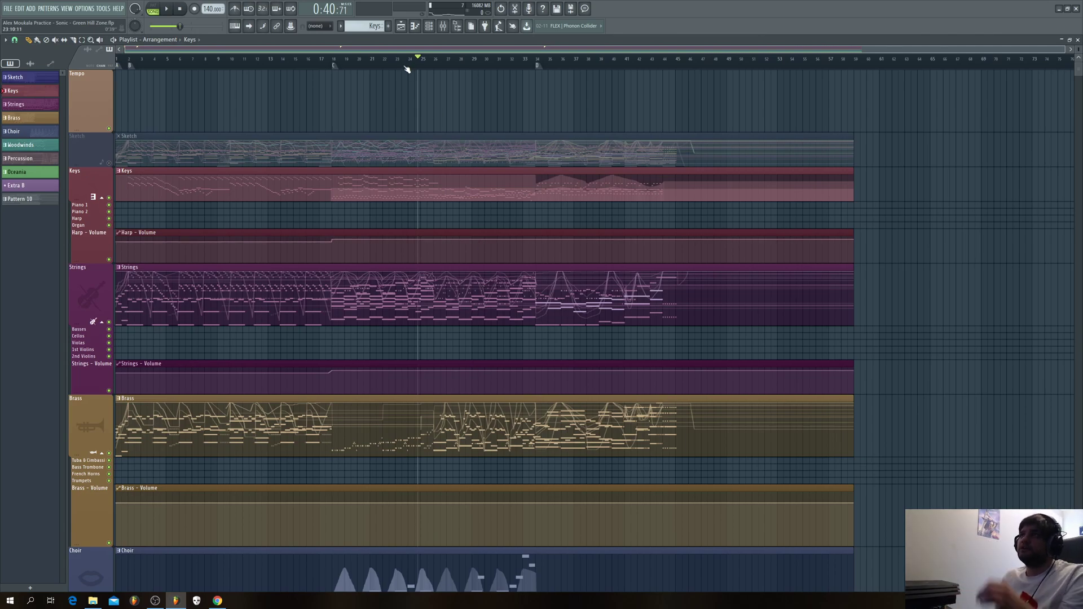
Step: Set the playback position to bar 26 and open the Percussion clip in the piano roll
left_click_drag(406, 66, 427, 63)
scroll(440, 121, "down", 5)
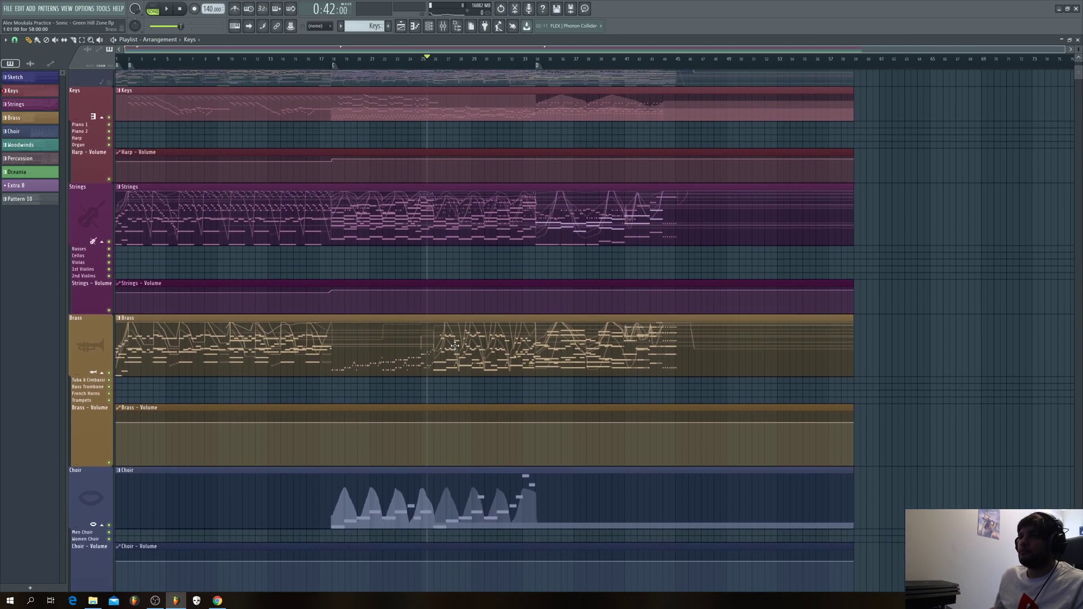
scroll(440, 121, "down", 2)
scroll(430, 375, "down", 8)
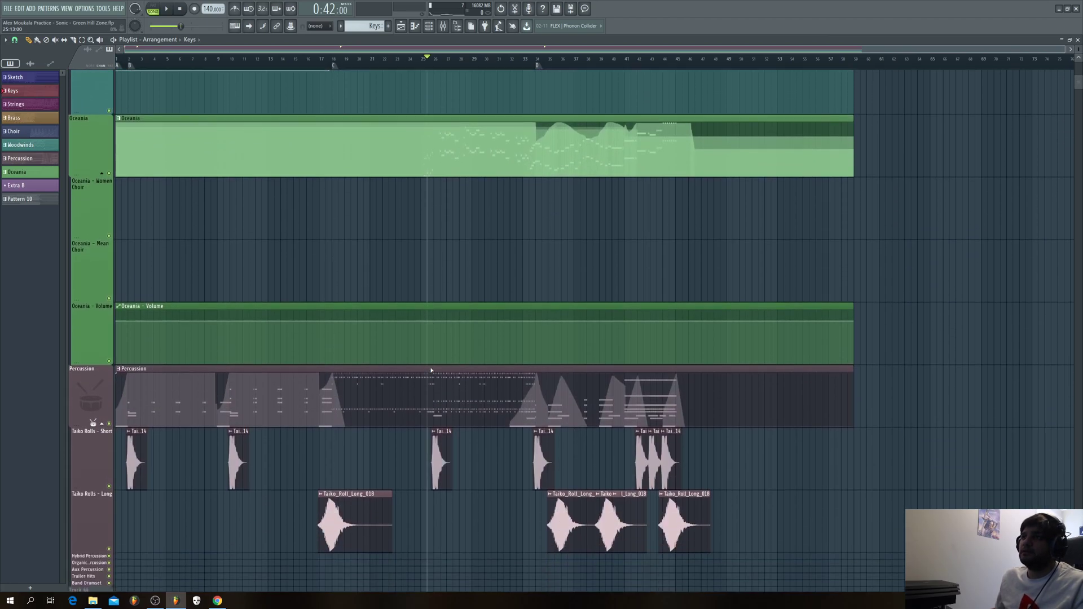
double_click(429, 375)
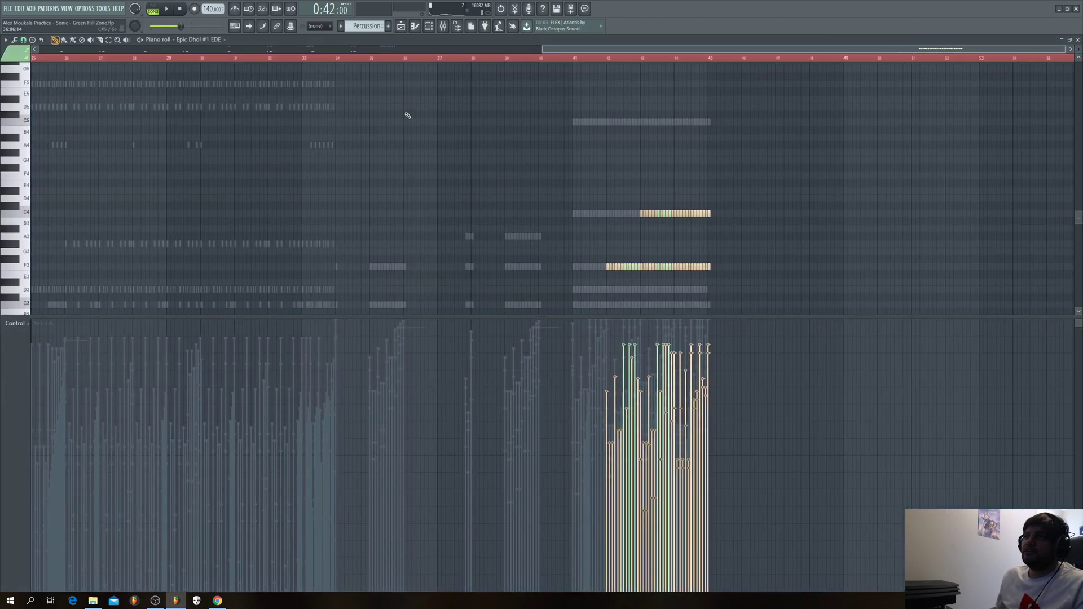
Step: Switch the piano roll to the Epic Toms #1 ETE channel and select its uppermost row of notes from bar 18 to bar 26
left_click_drag(547, 54, 270, 38)
scroll(224, 237, "up", 4)
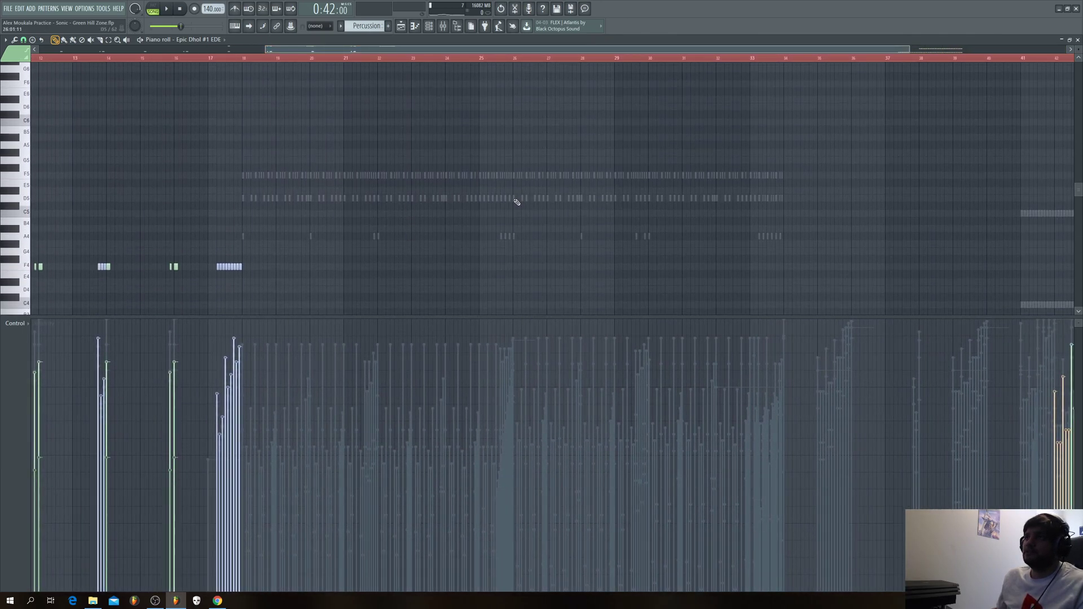
double_click(519, 198)
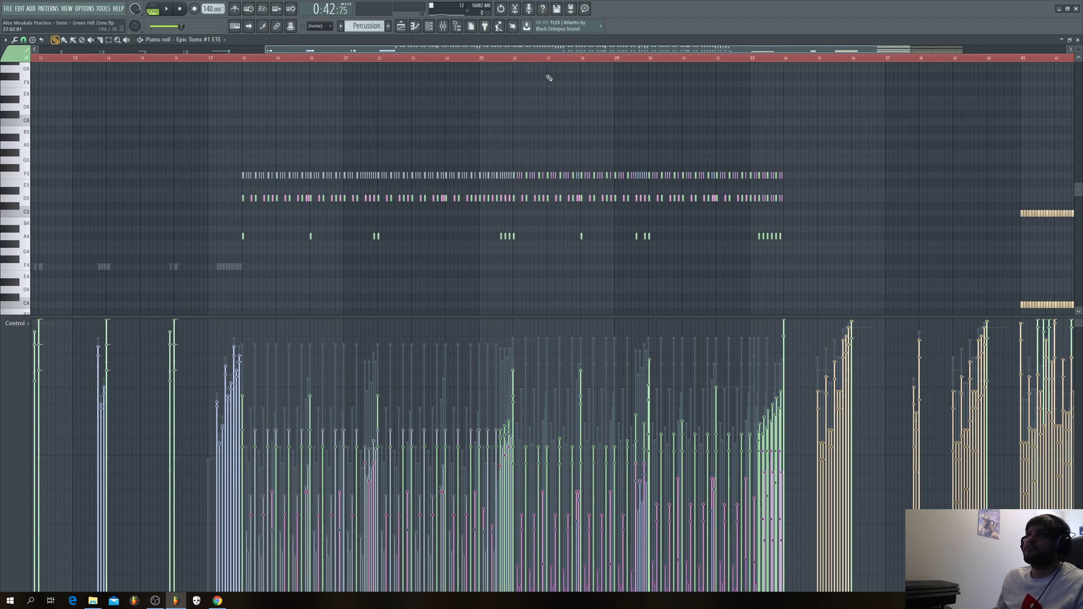
left_click_drag(226, 167, 512, 177)
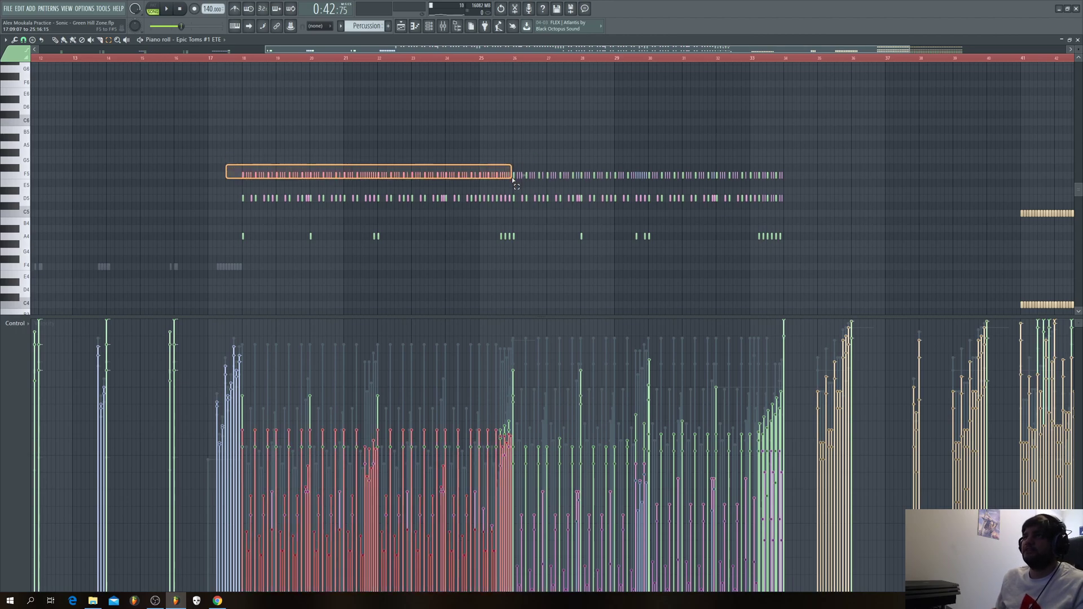
left_click_drag(513, 180, 513, 179)
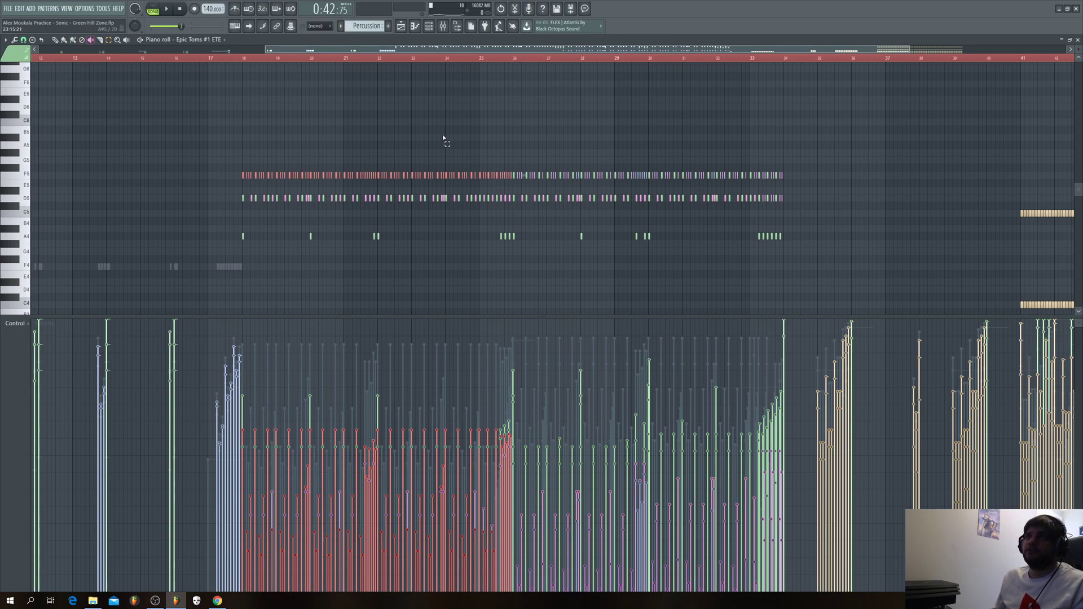
Step: Play the full arrangement from about bar 26 and follow the Epic Toms notes, the section marker at bar 34 and the playlist tracks
left_click(508, 63)
key("space")
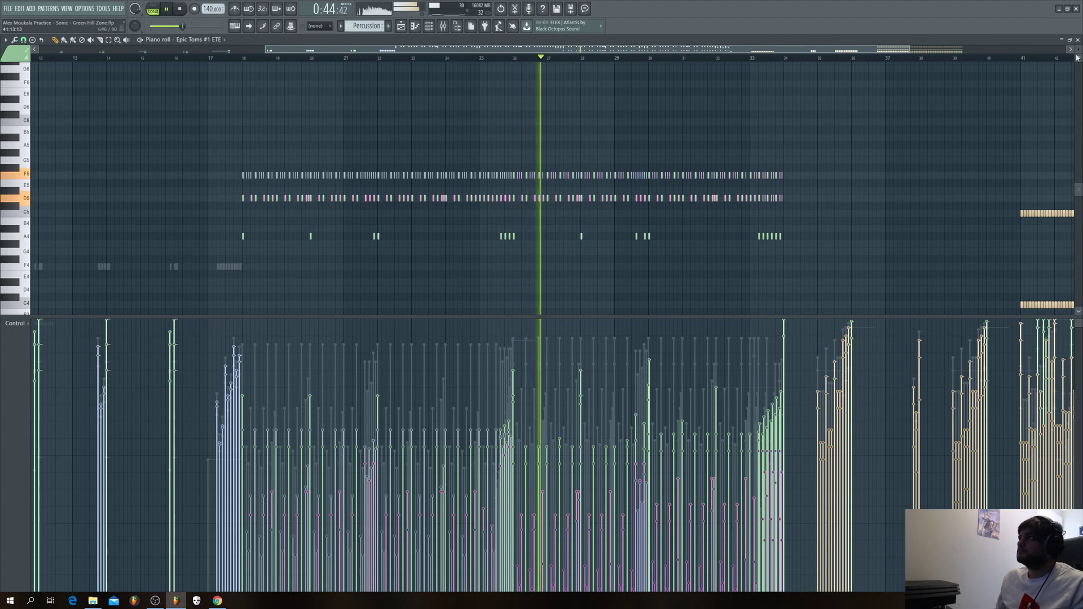
key("F5")
scroll(903, 230, "up", 10)
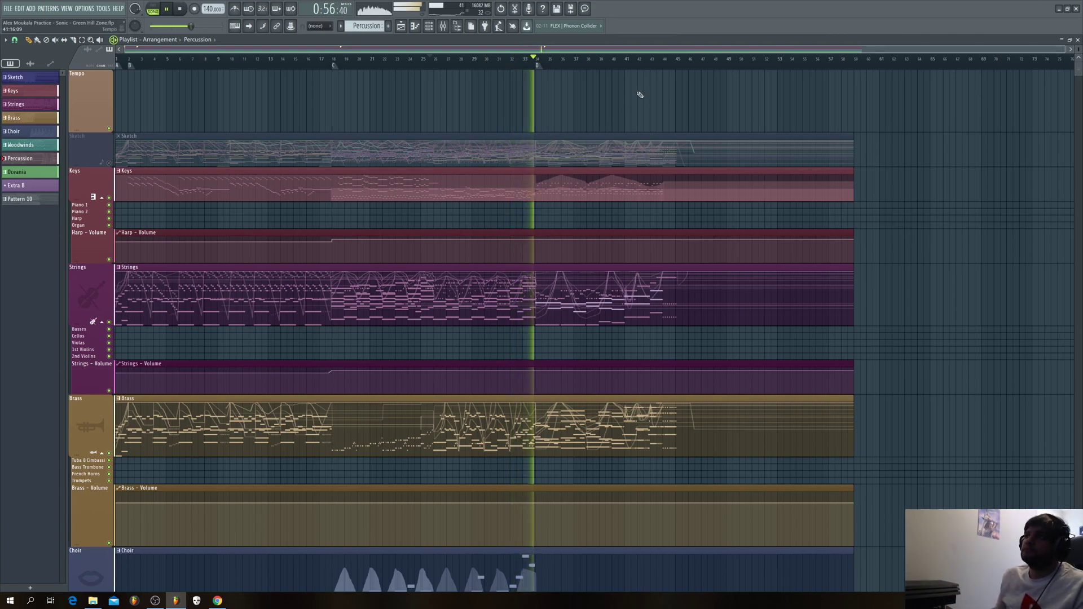
scroll(610, 99, "down", 3)
scroll(609, 98, "down", 20)
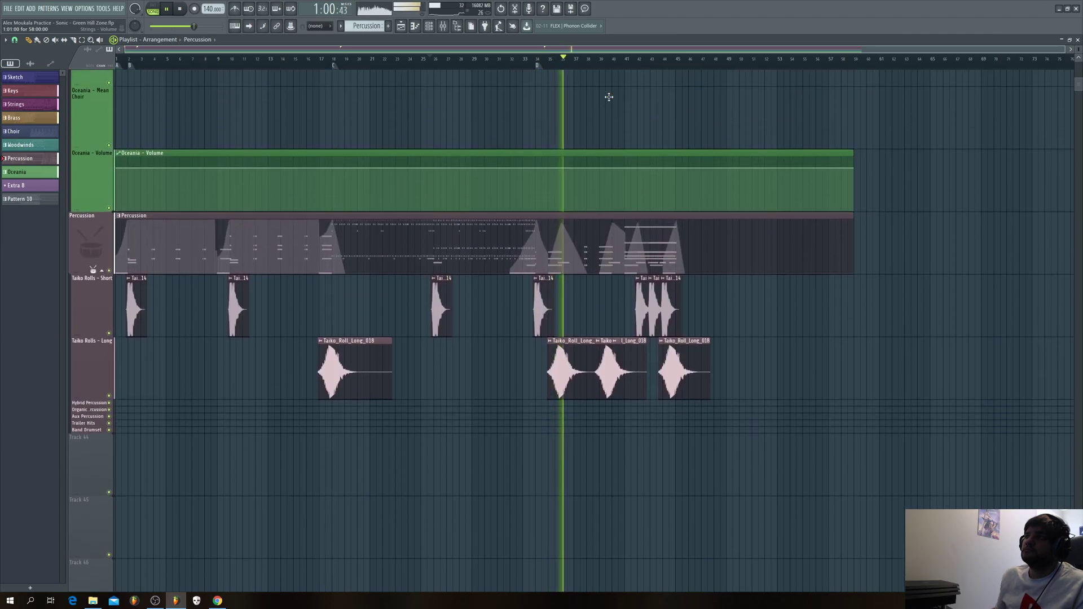
scroll(610, 97, "up", 20)
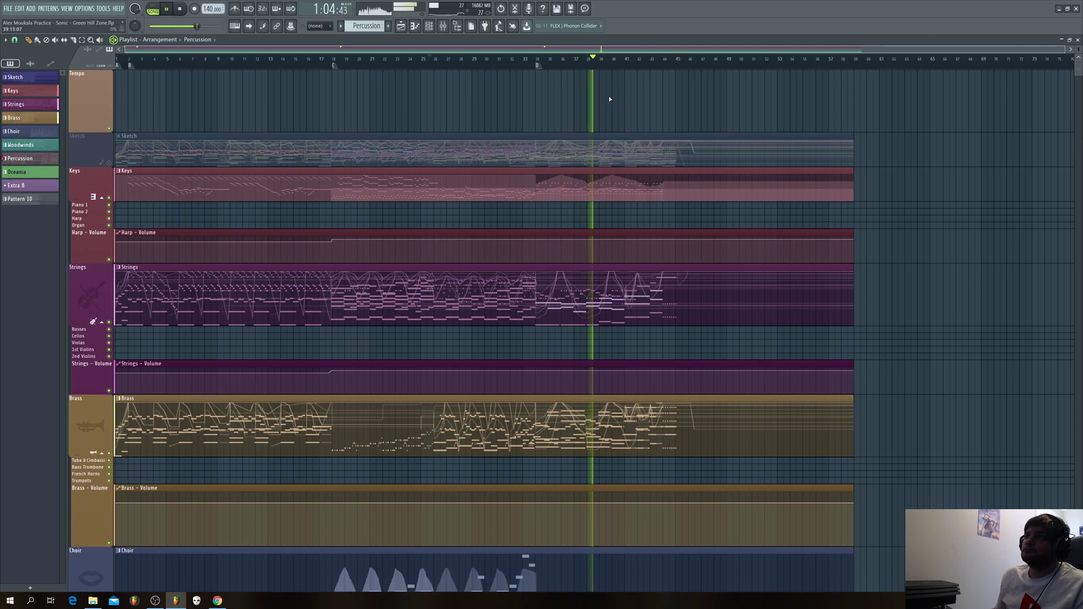
key("space")
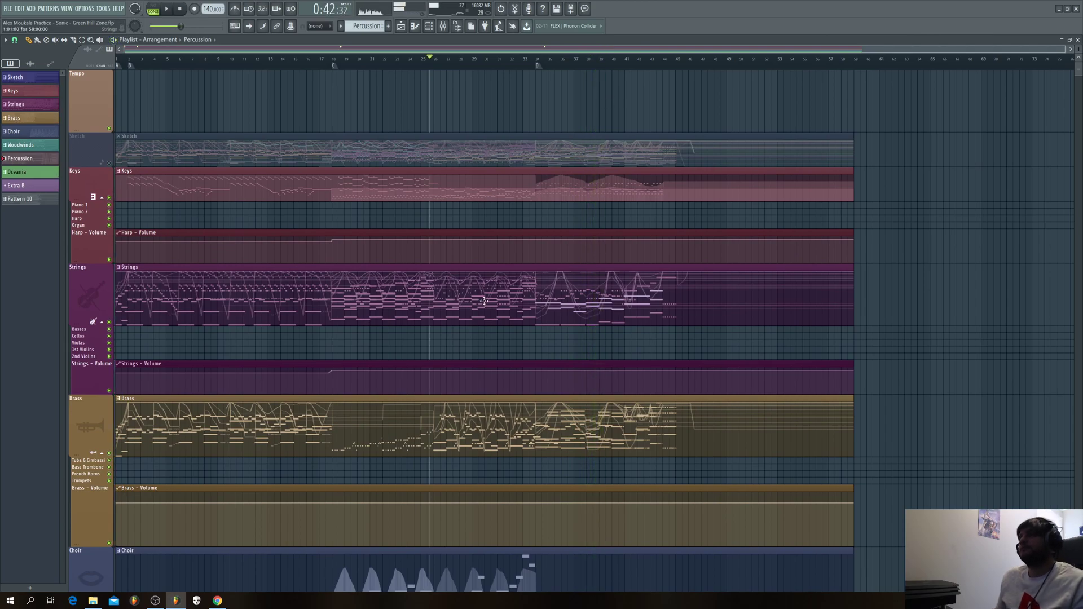
Step: Compare the Keys, Strings, Brass, Choir, Woodwinds and Oceania clips in the playlist across the sections around bars 18 to 34
scroll(490, 335, "down", 7)
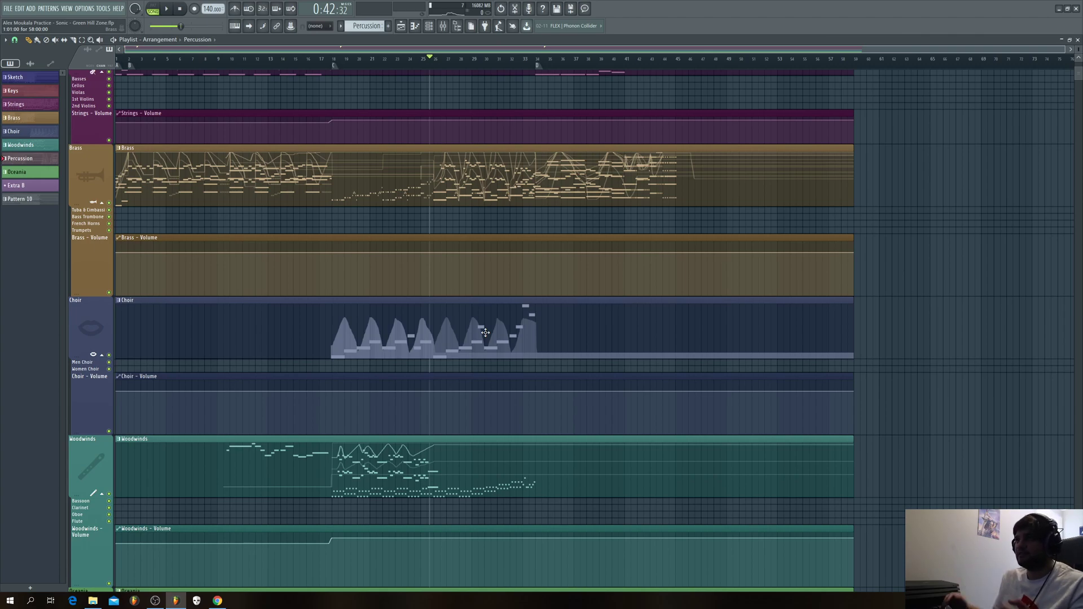
scroll(419, 153, "up", 5)
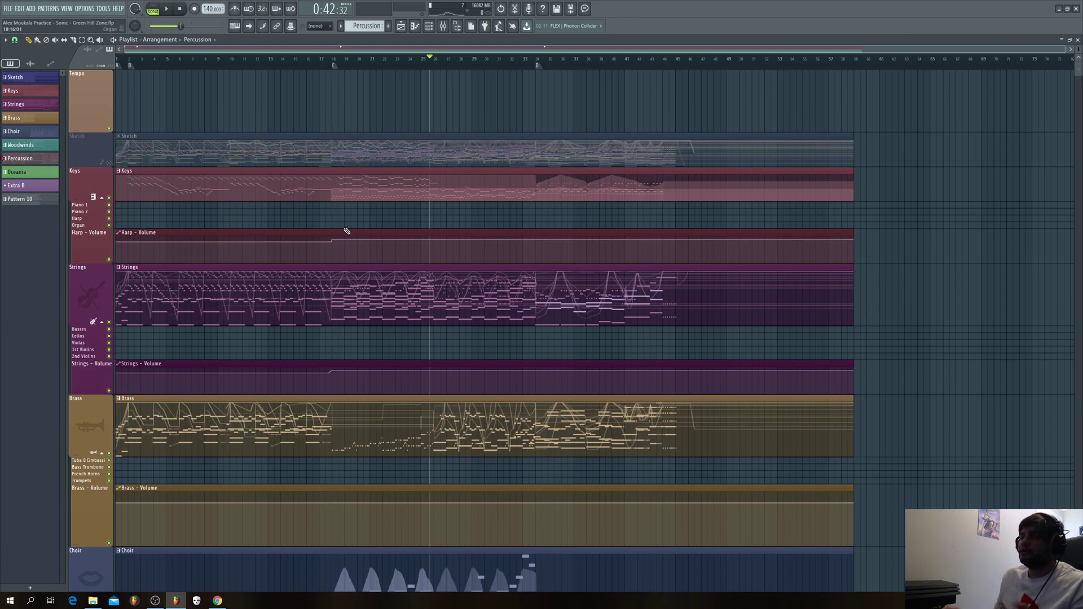
scroll(325, 334, "down", 6)
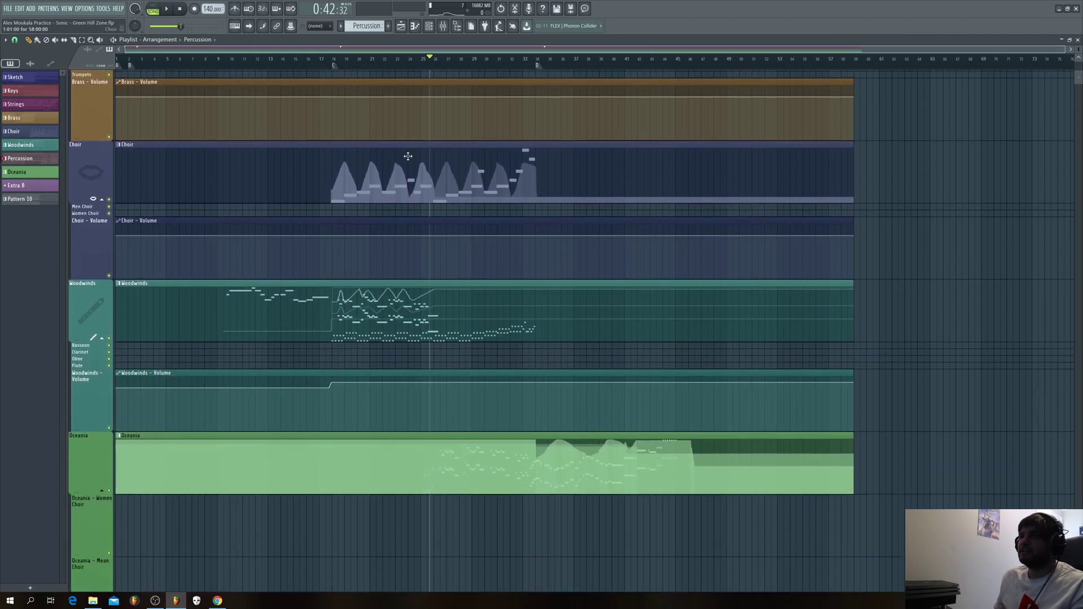
scroll(380, 313, "up", 5)
scroll(380, 313, "down", 10)
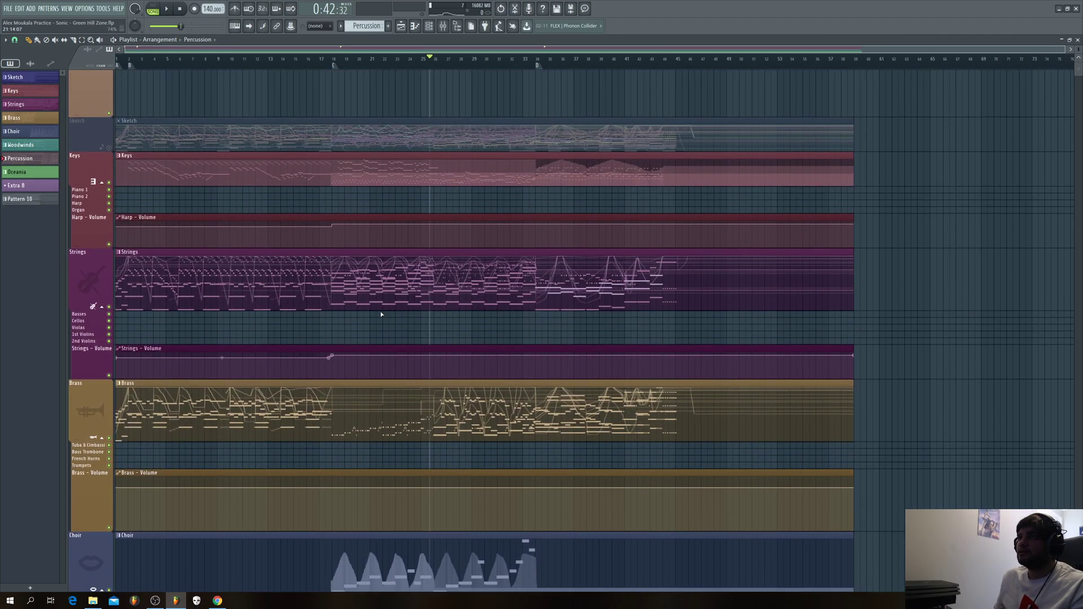
scroll(382, 312, "up", 12)
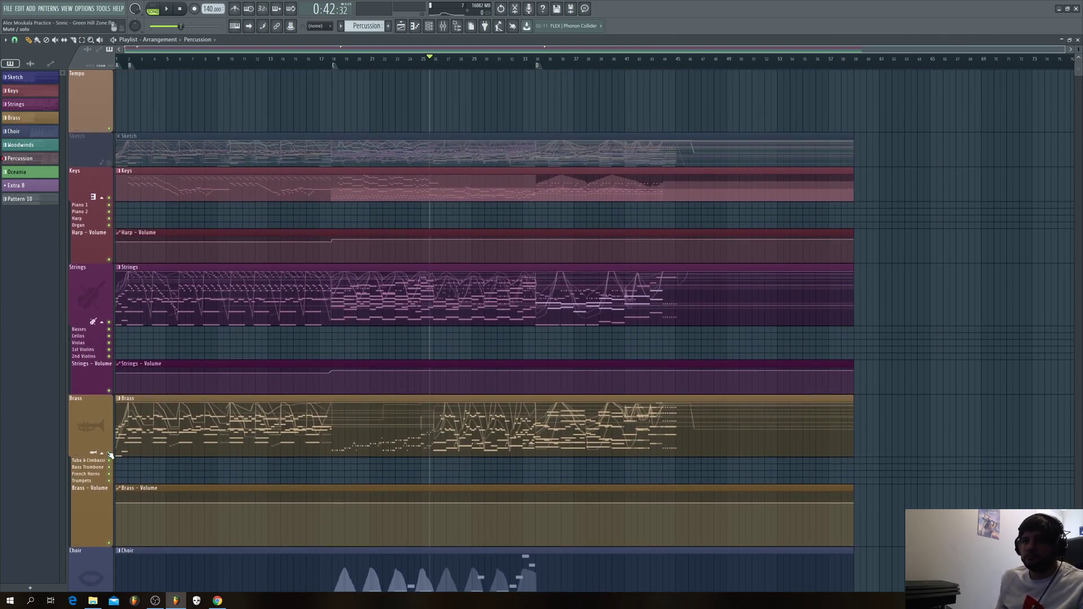
Step: Open the Brass clip in the piano roll, examine its parts across bars 18 to 45, and return to the playlist
double_click(475, 426)
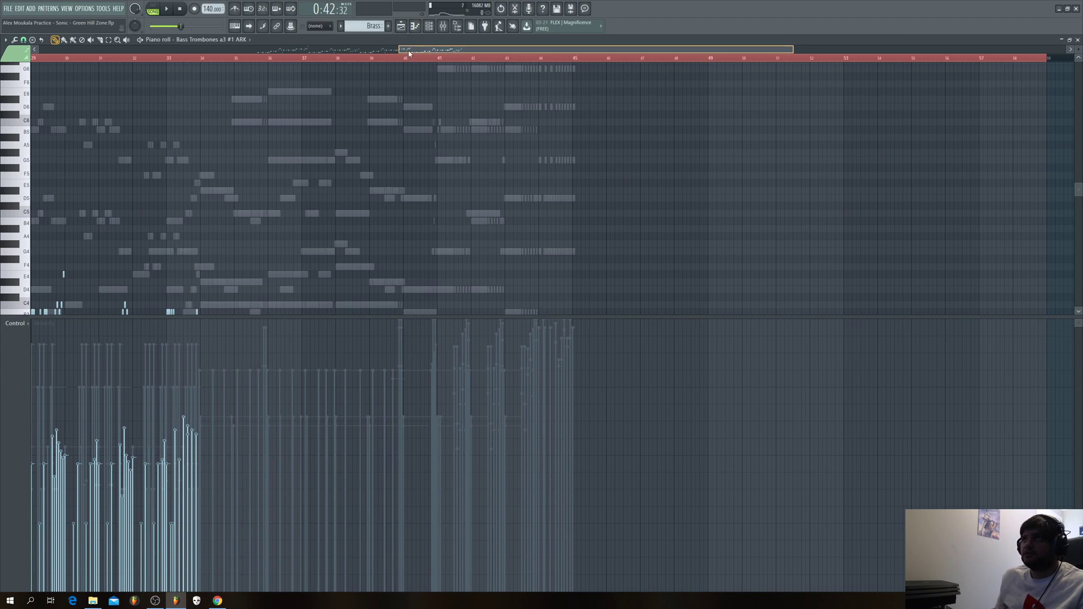
left_click_drag(409, 52, 266, 52)
scroll(492, 176, "up", 5)
scroll(493, 176, "down", 7)
scroll(494, 176, "up", 2)
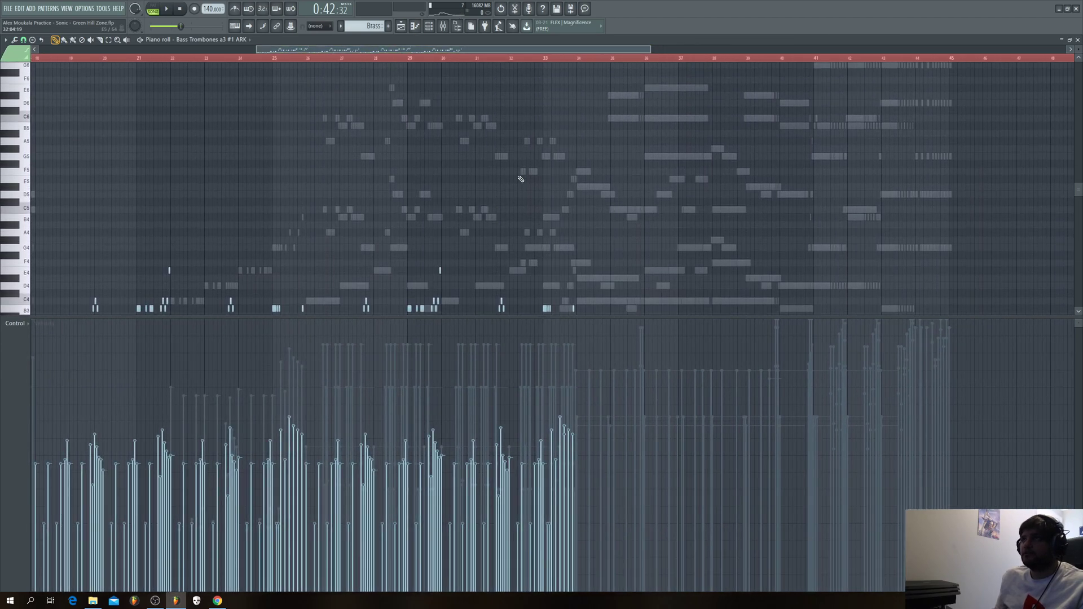
scroll(520, 179, "up", 1)
scroll(524, 136, "down", 10)
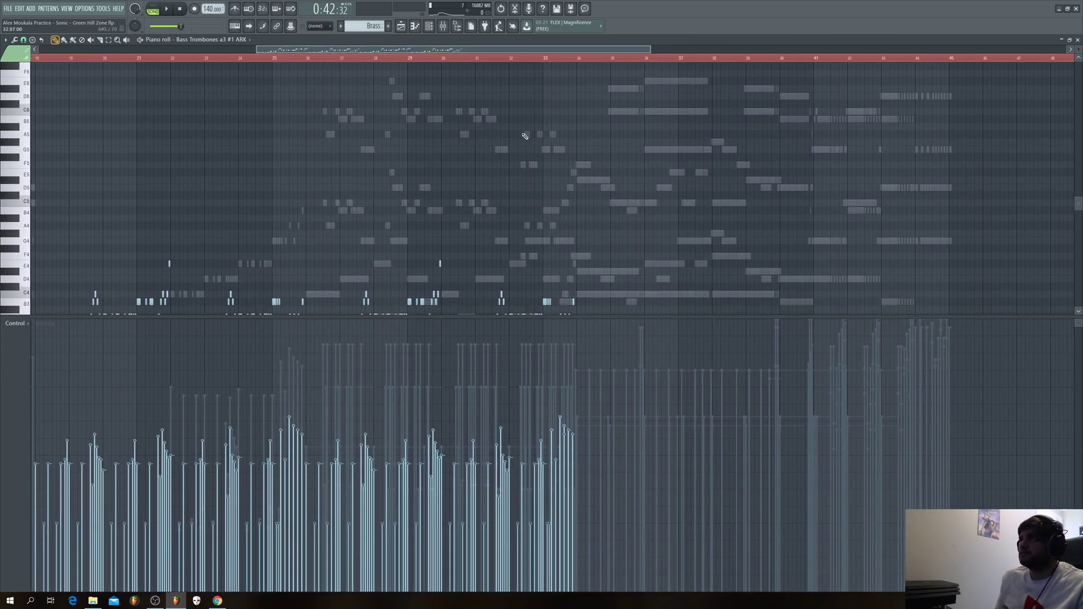
scroll(525, 136, "up", 9)
scroll(525, 137, "up", 4)
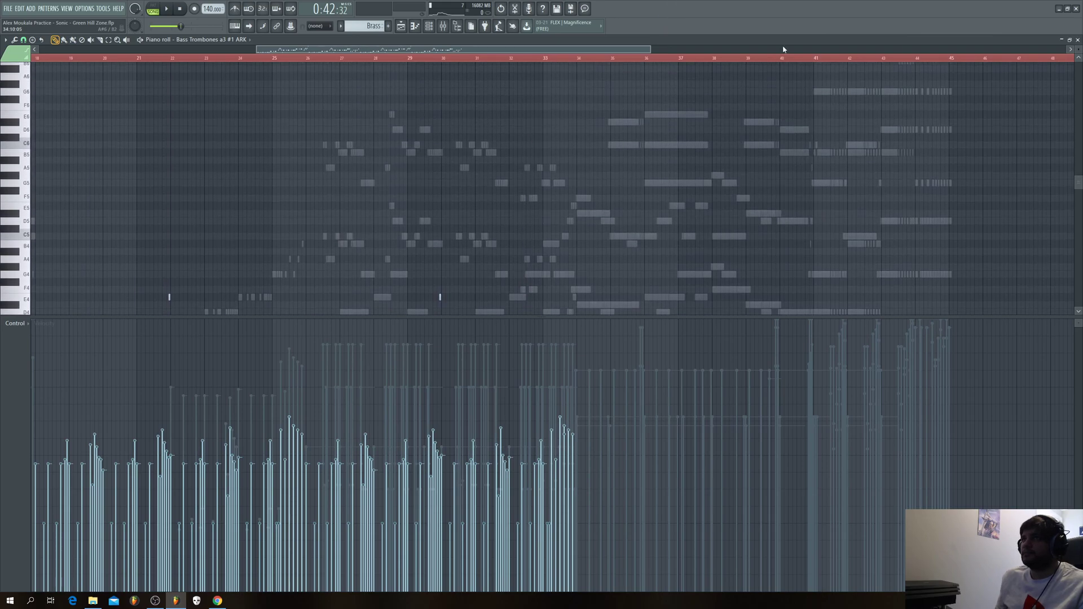
left_click(1078, 40)
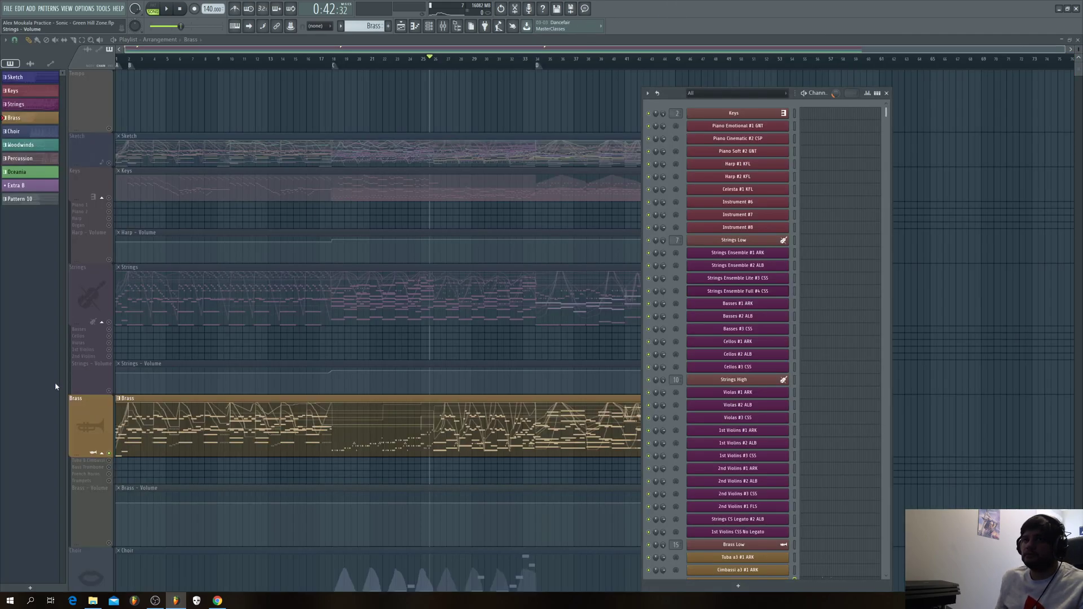
Step: Solo the Strings track and open its clip in the piano roll at the Strings Ensemble #2 ALB notes from bar 18
scroll(113, 454, "down", 1)
key("F6")
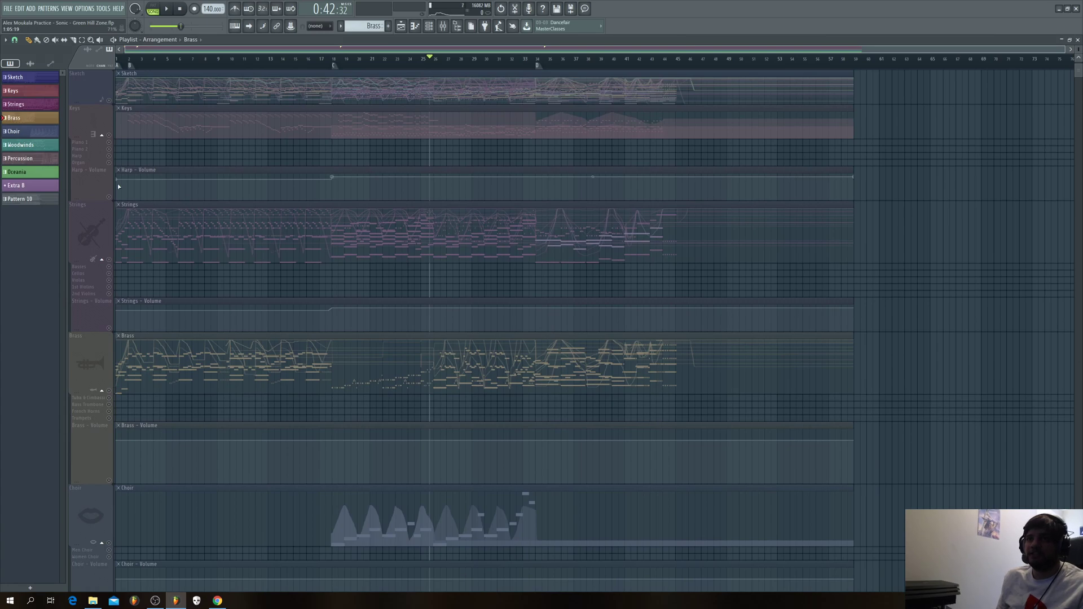
scroll(118, 186, "up", 1)
left_click(110, 323)
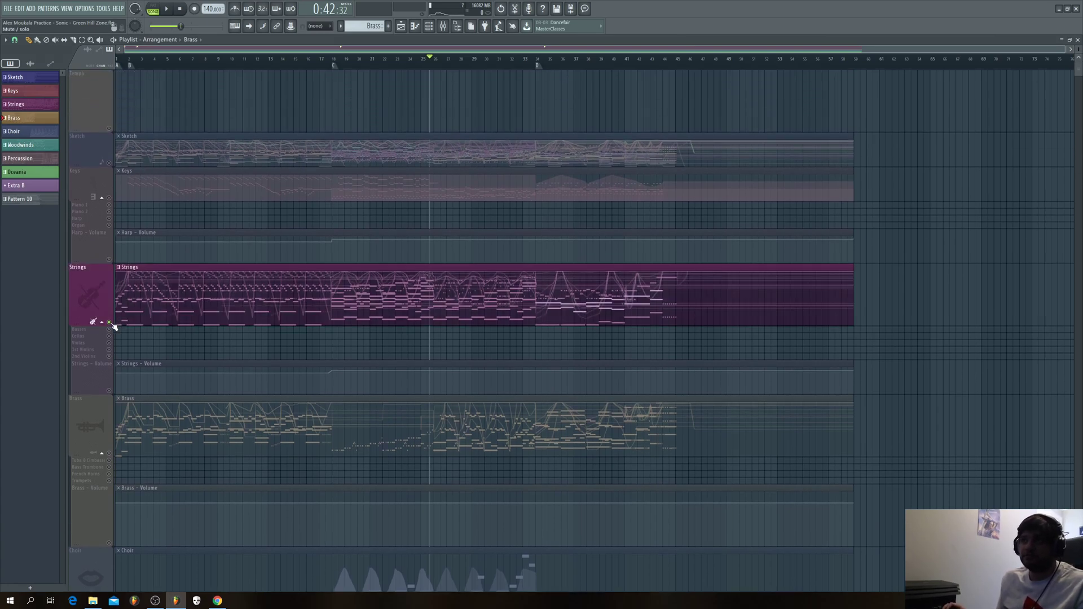
double_click(479, 295)
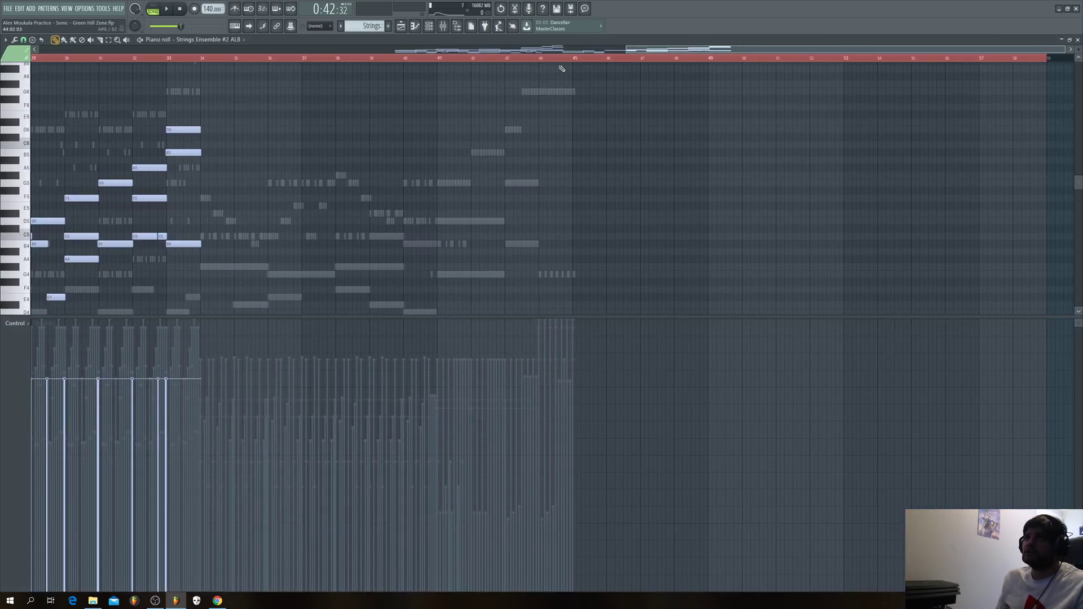
scroll(624, 53, "left", 5)
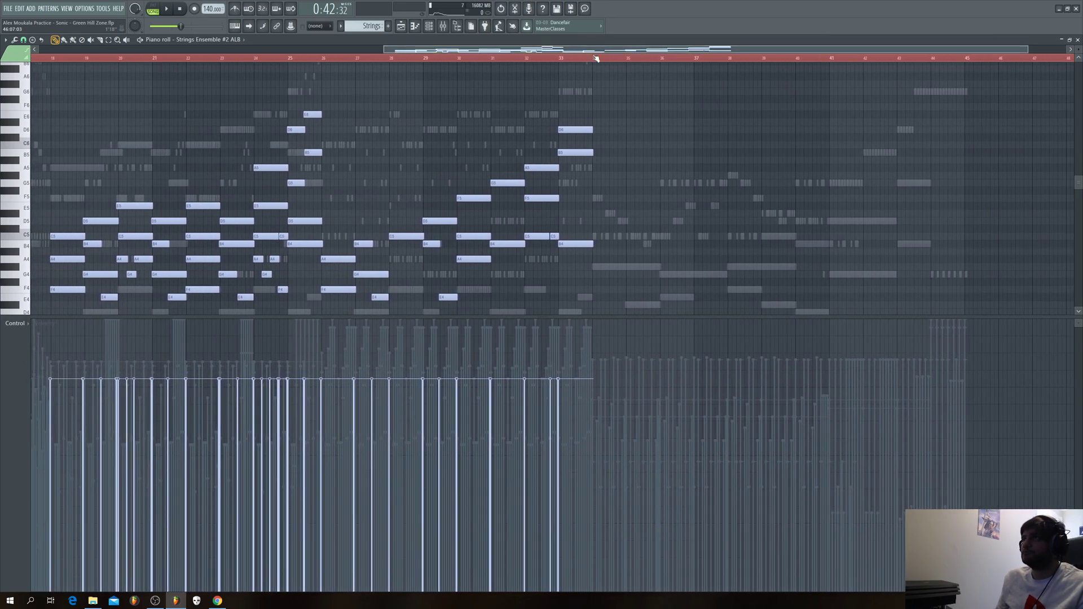
Step: Play the soloed strings from about bar 33 and from about bar 25, check the active channels in the channel rack, and stop playback
left_click(544, 58)
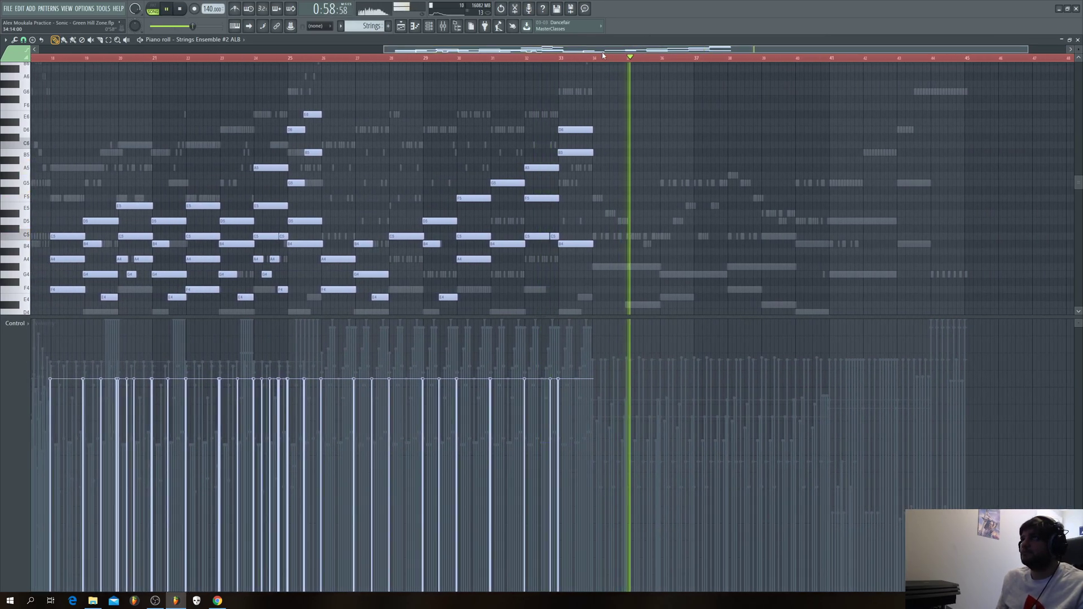
left_click(558, 58)
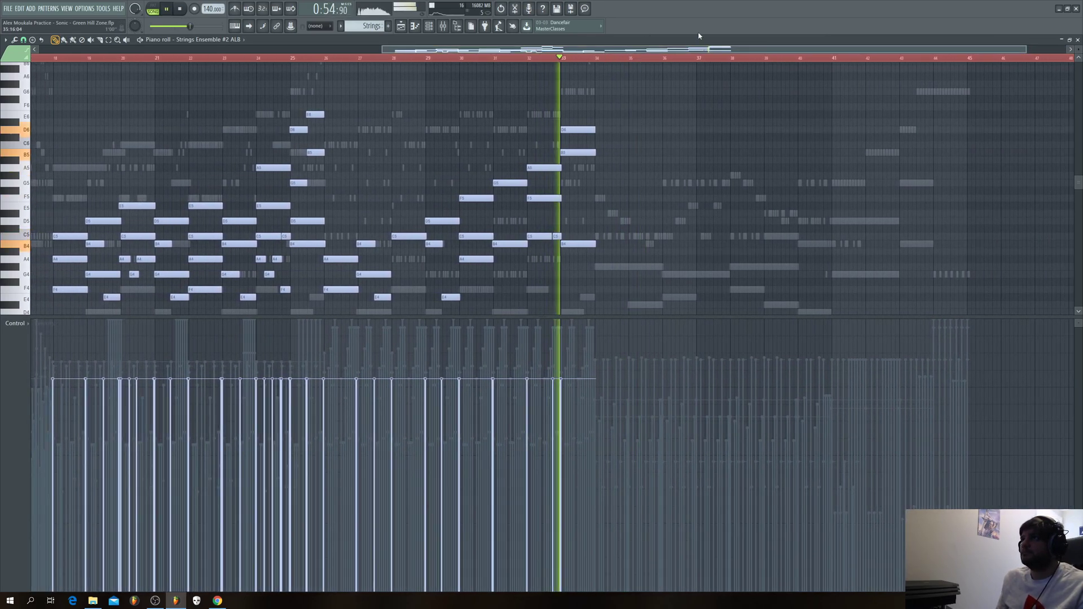
left_click(297, 59)
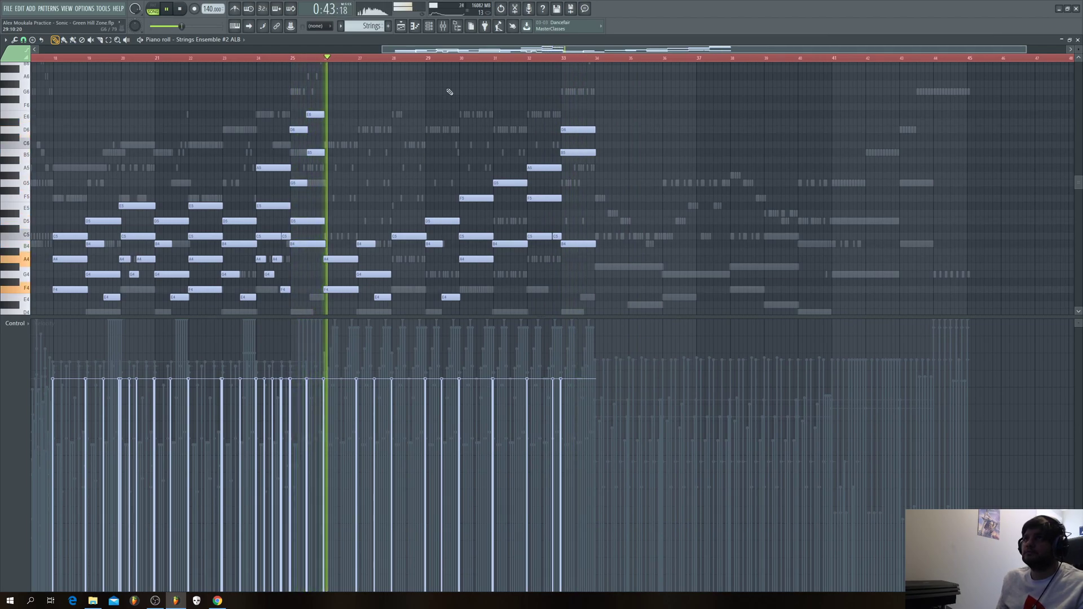
key("F5")
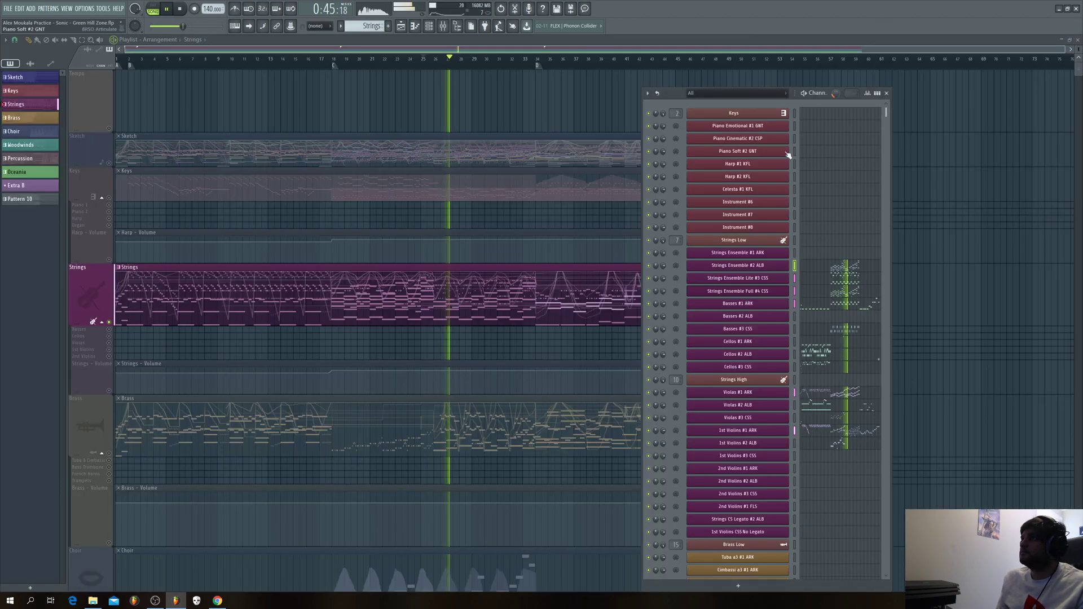
key("space")
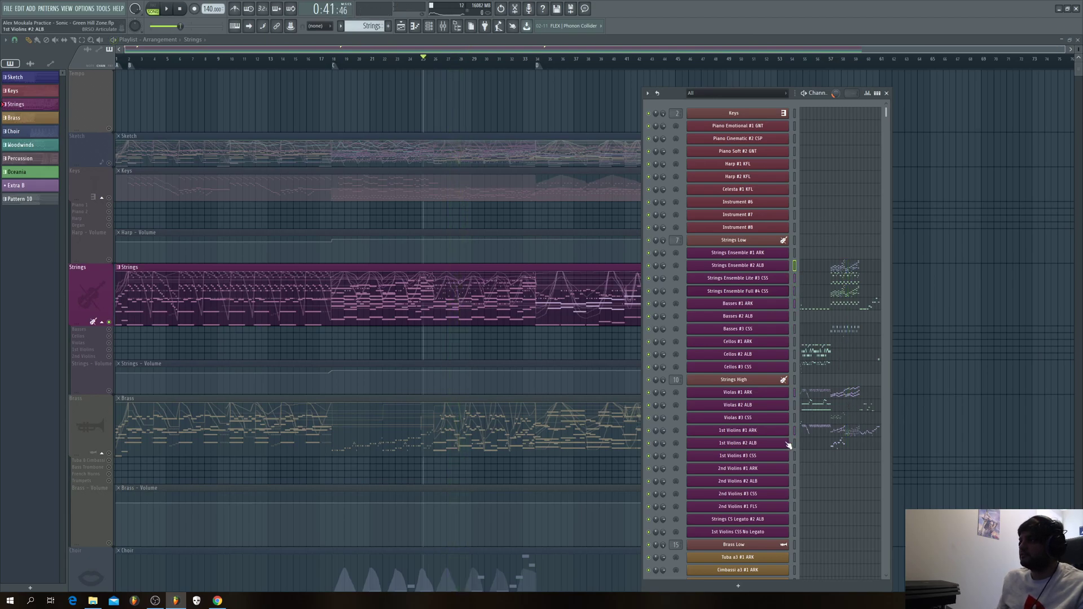
Step: Open the 1st Violins #1 ARK part in the piano roll and play its opening notes from bar 18
right_click(767, 431)
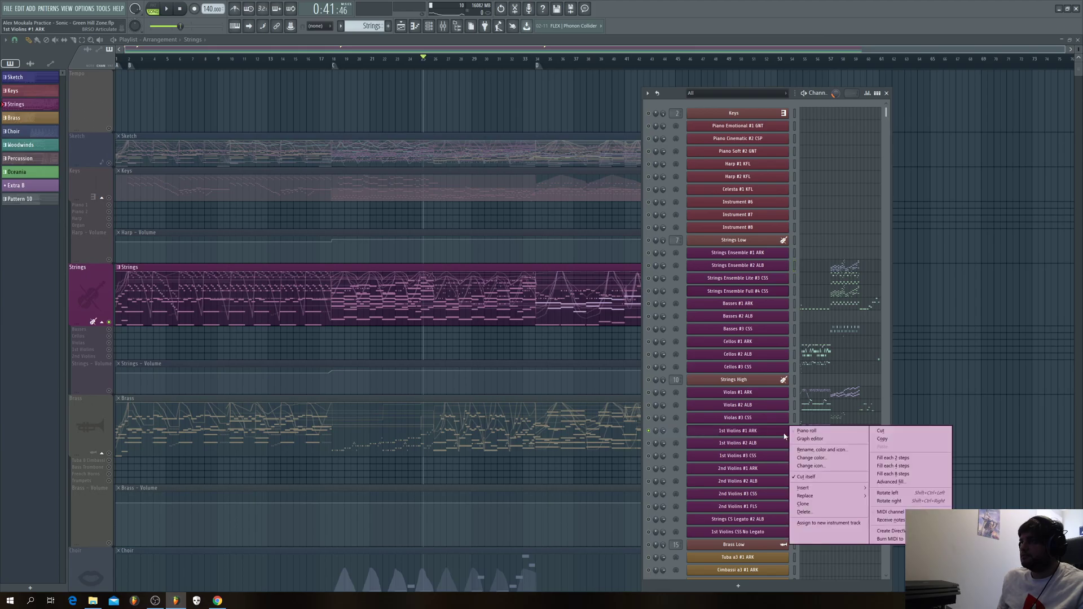
left_click(818, 432)
left_click_drag(683, 50, 1069, 51)
scroll(347, 115, "down", 3)
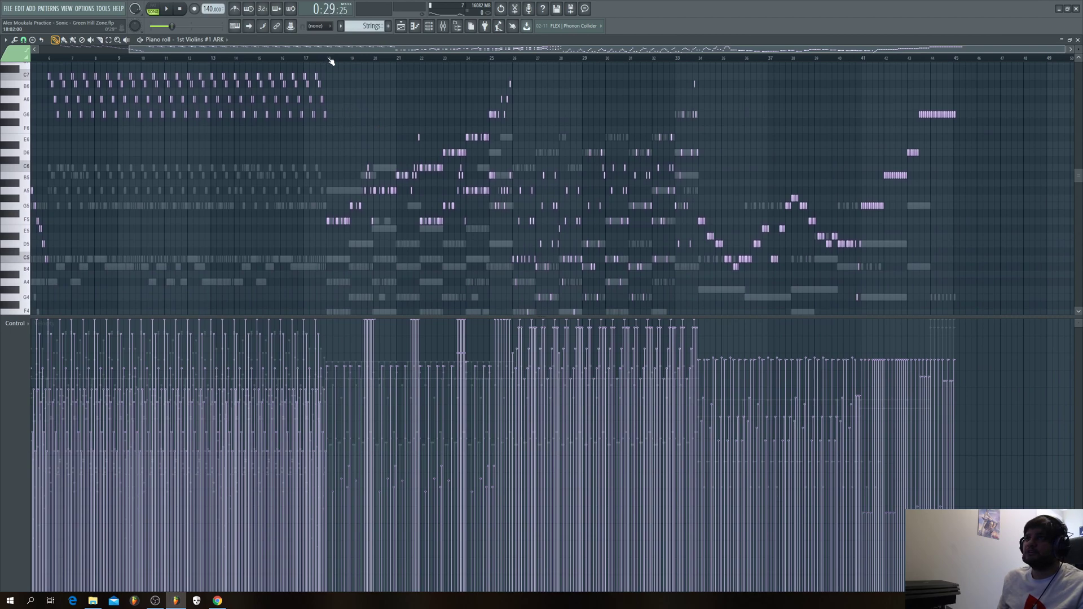
key("space")
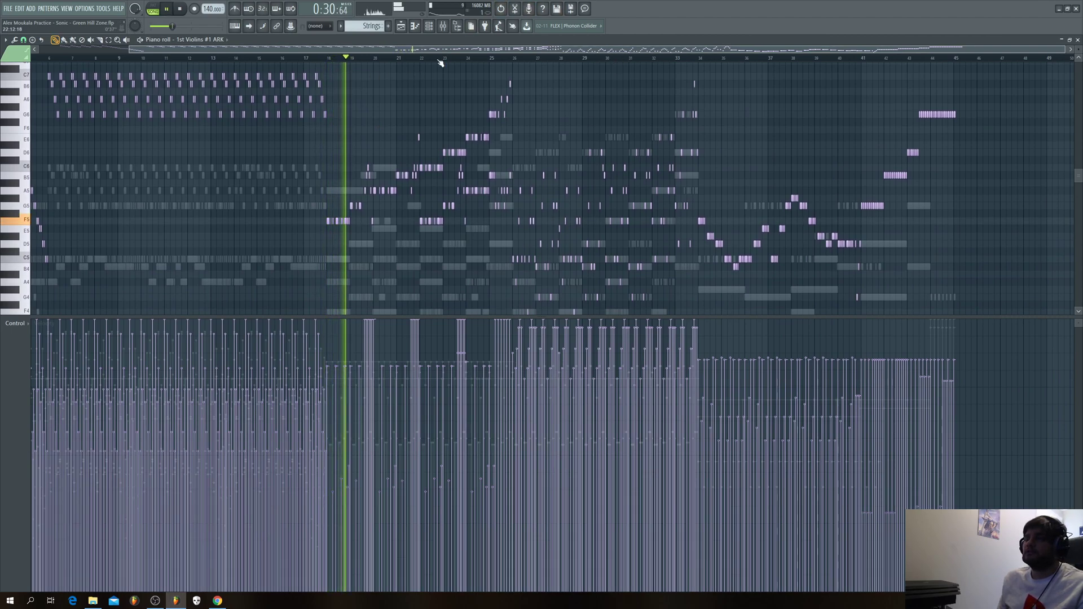
key("space")
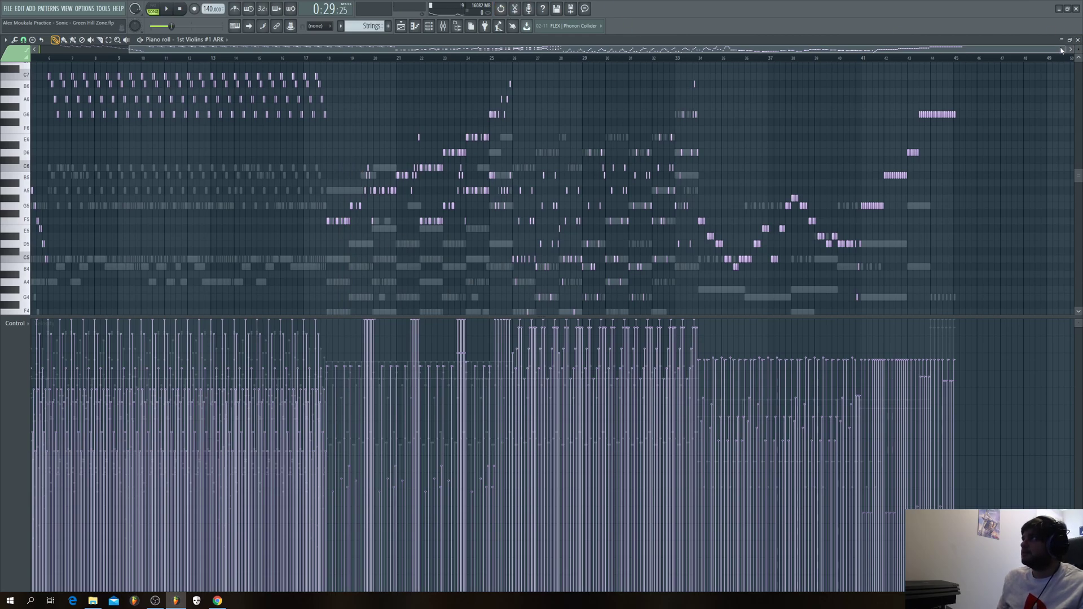
Step: Box-select the 1st Violins notes between bars 18 and 26, clear the selection, and examine the passage up close
scroll(522, 107, "up", 6)
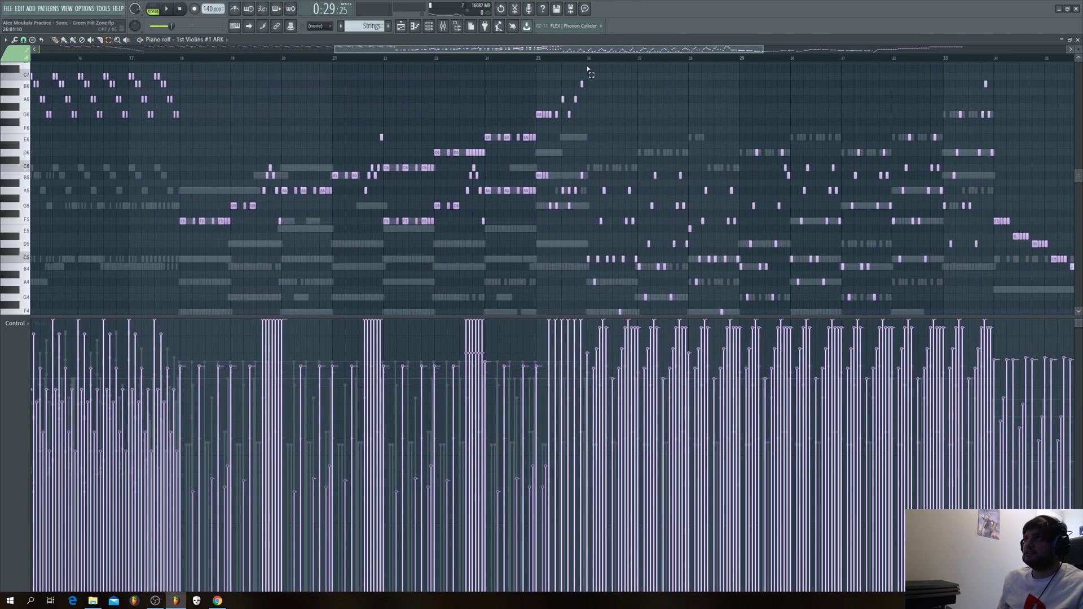
left_click_drag(584, 73, 179, 247)
left_click(541, 253)
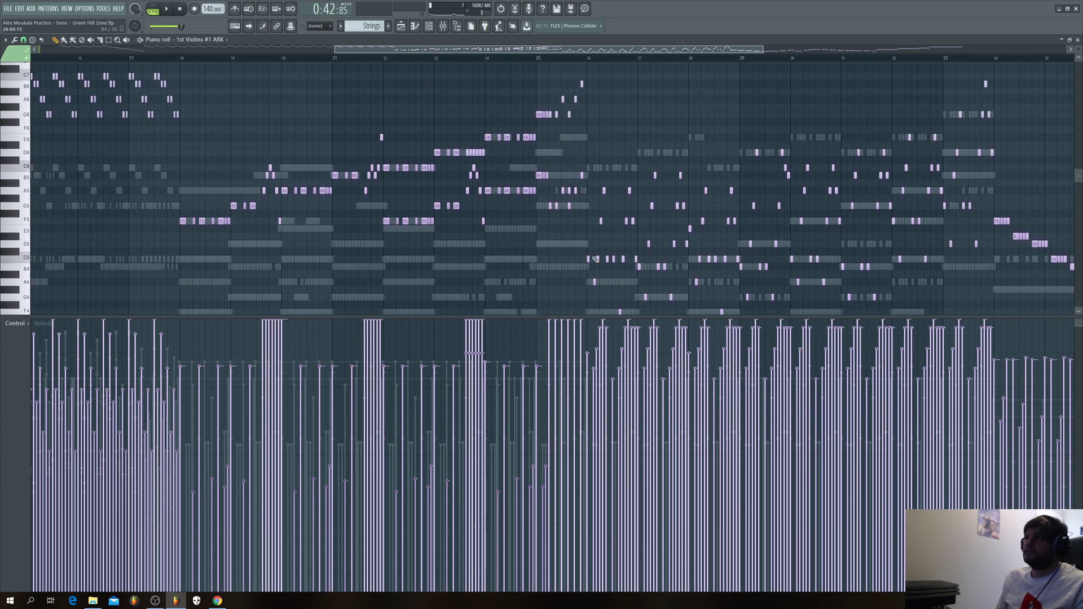
left_click_drag(766, 45, 654, 48)
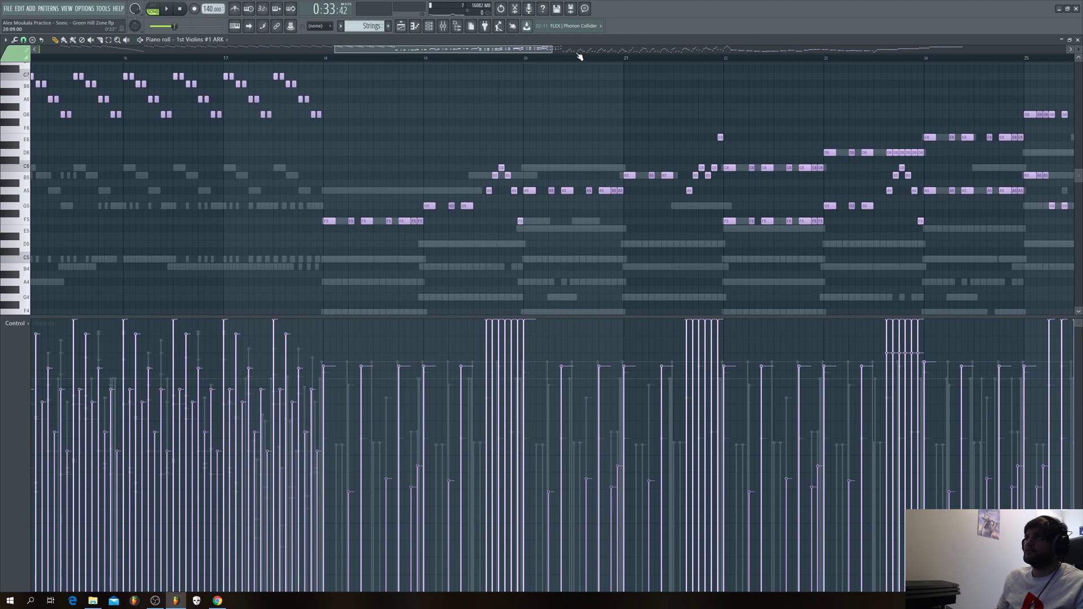
Step: Play the soloed strings from bar 26, follow the 1st Violins notes past bar 34, and return to the playlist
left_click_drag(542, 50, 681, 50)
left_click(461, 58)
key("space")
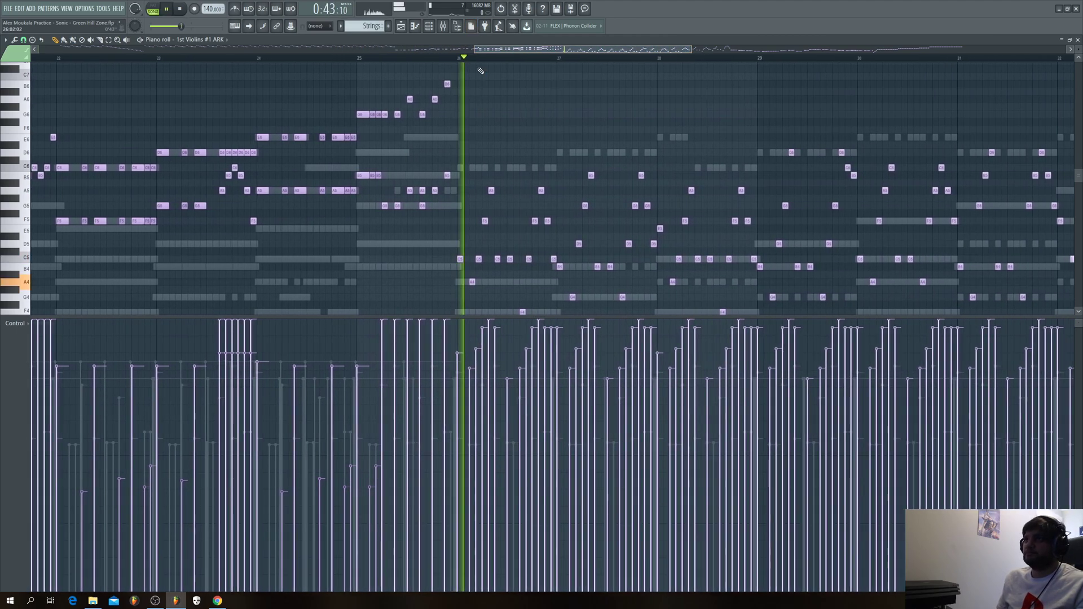
scroll(713, 102, "down", 4)
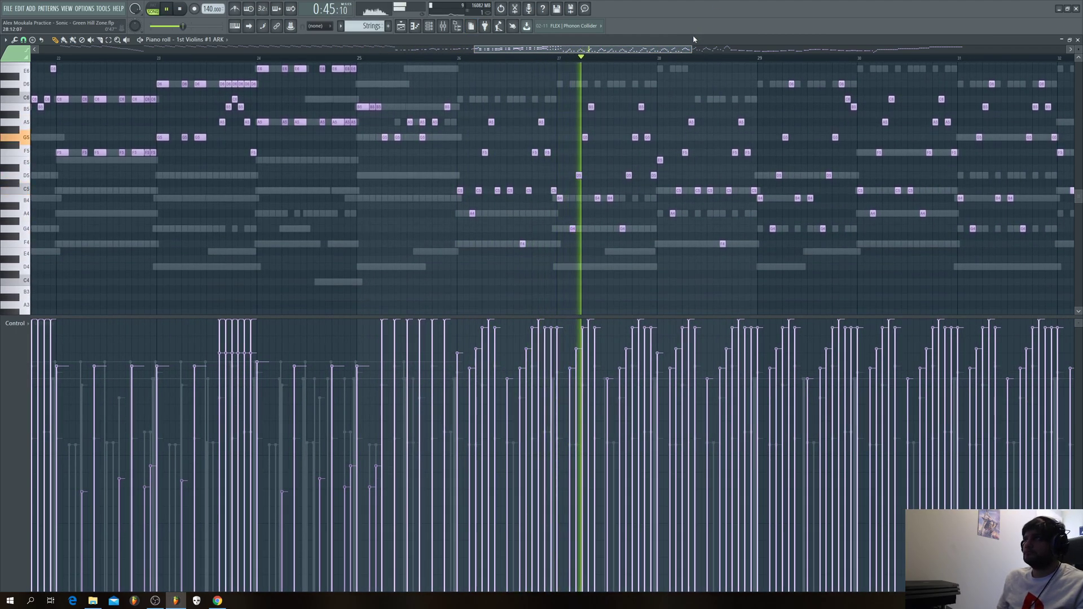
left_click_drag(692, 48, 919, 49)
scroll(502, 123, "up", 4)
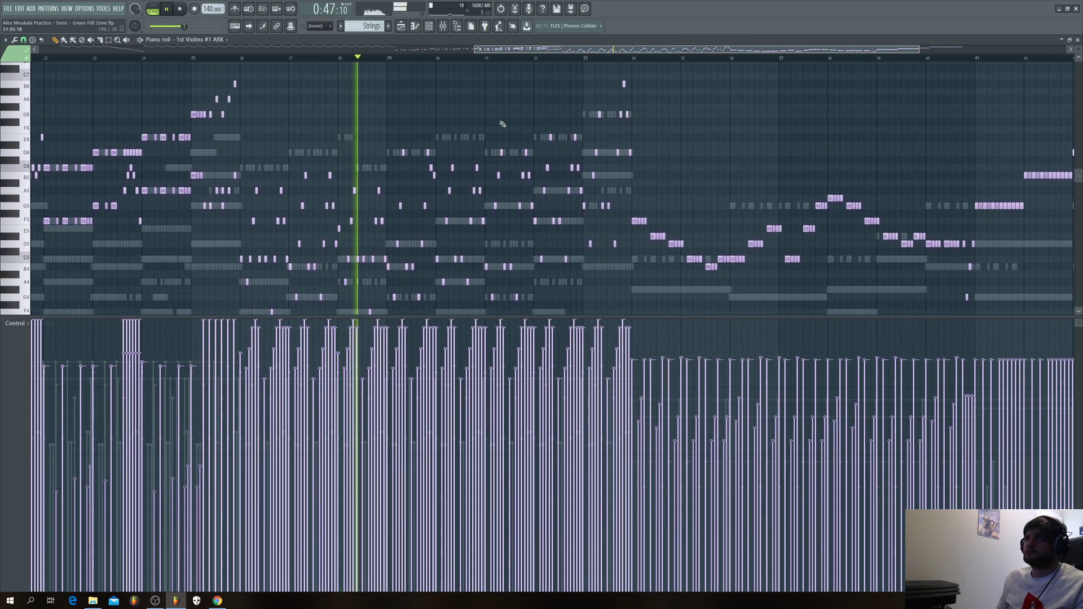
scroll(502, 123, "down", 4)
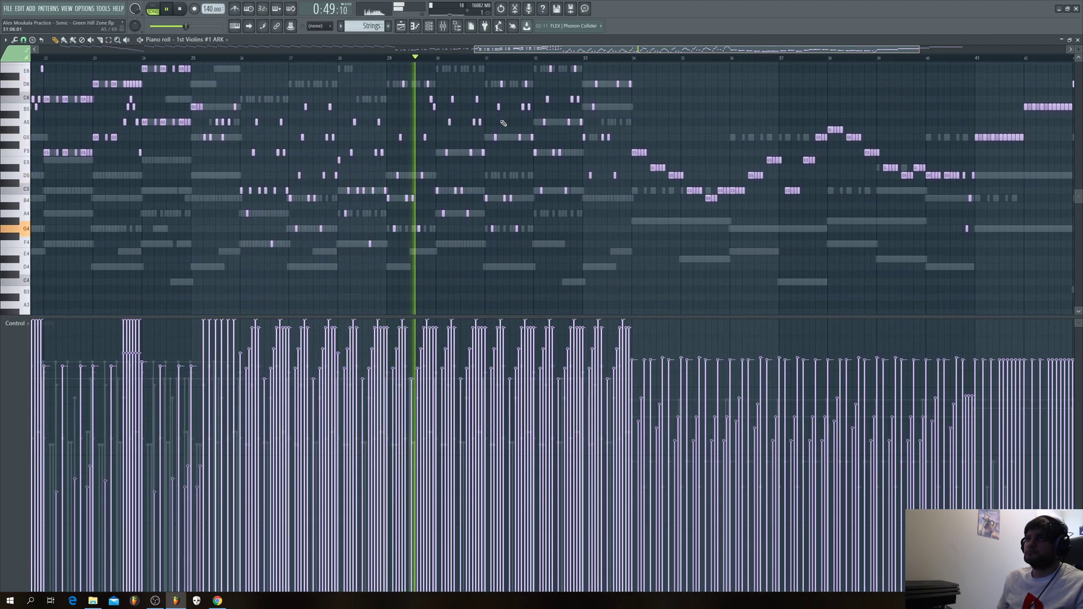
scroll(728, 223, "up", 3)
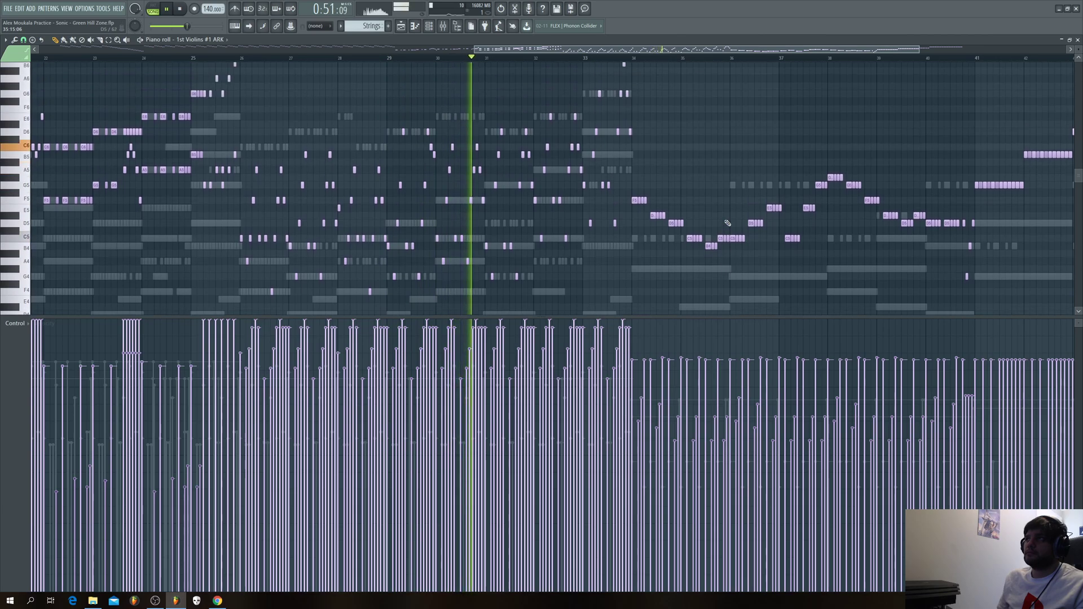
scroll(727, 224, "up", 1)
scroll(665, 92, "right", 2)
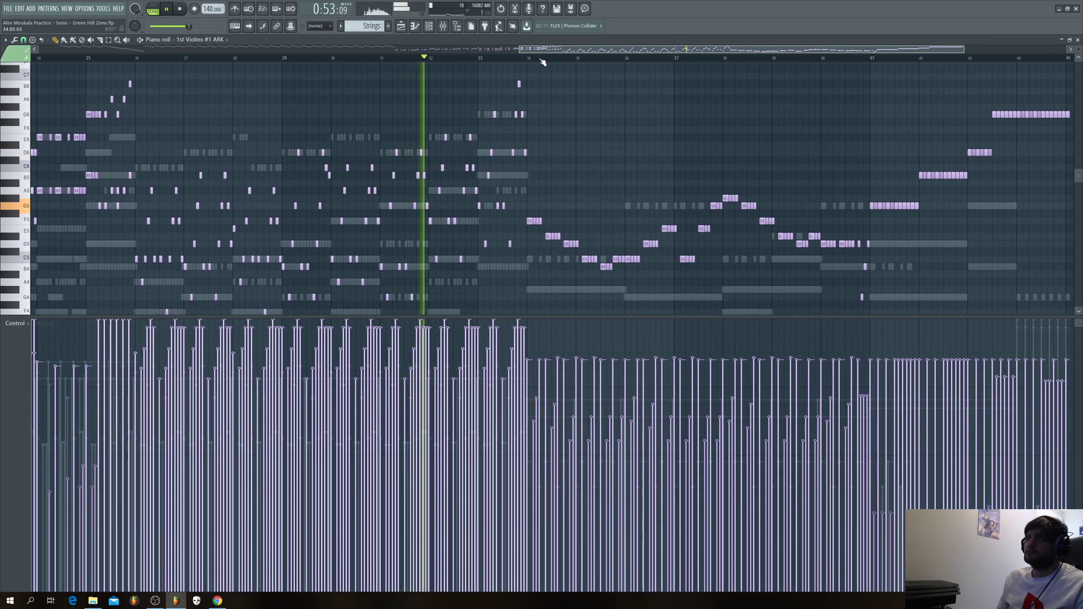
scroll(542, 62, "left", 10)
scroll(682, 55, "right", 7)
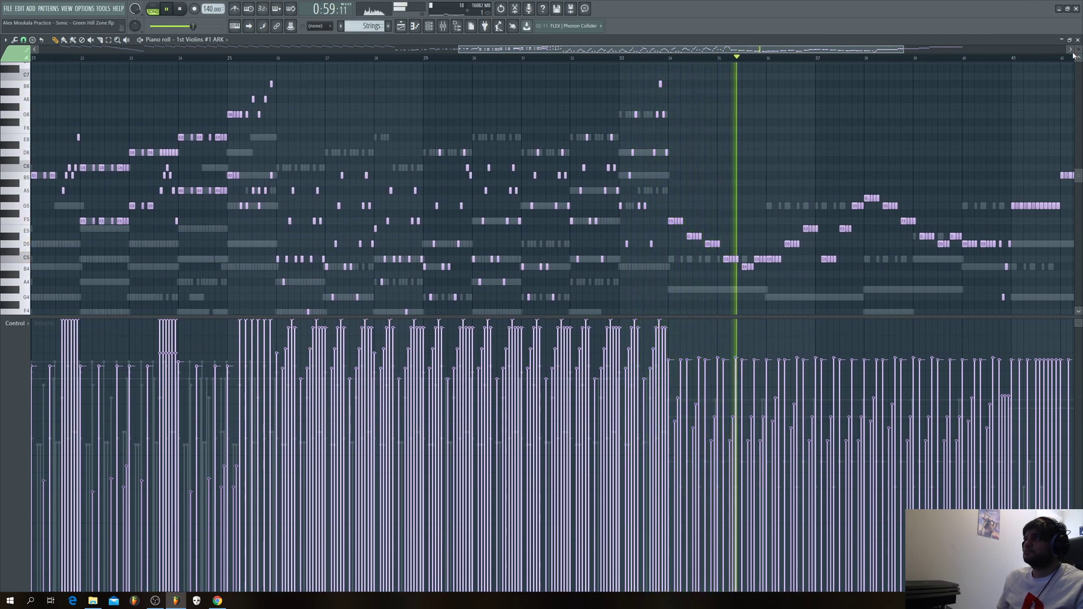
key("space")
left_click(1078, 41)
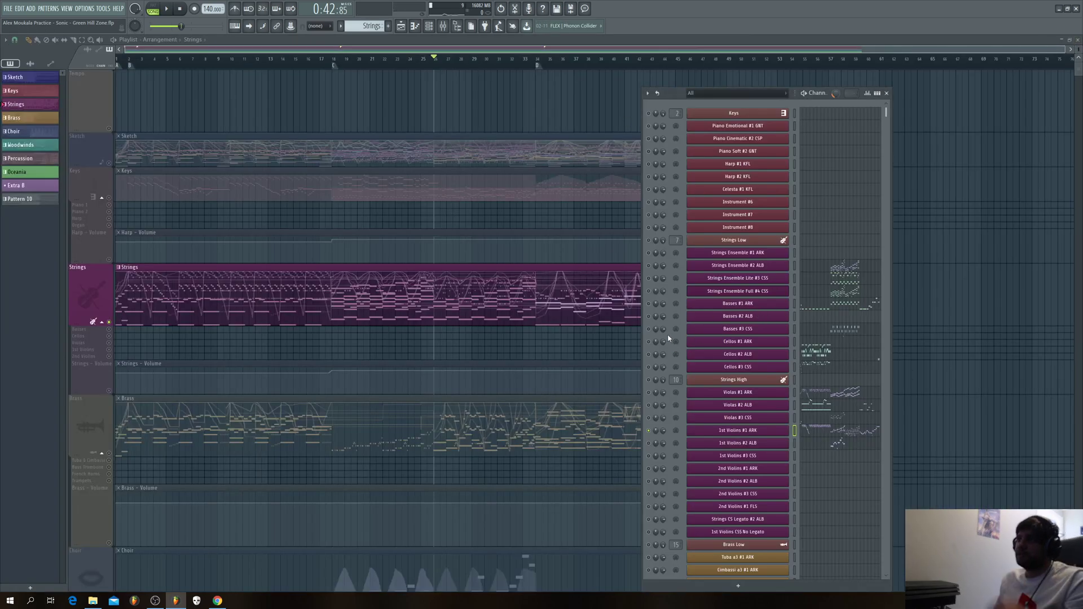
Step: Open the Strings Ensemble Full #4 CSS part in the piano roll and examine its sustained chords from bar 18 to bar 34
scroll(786, 230, "down", 10)
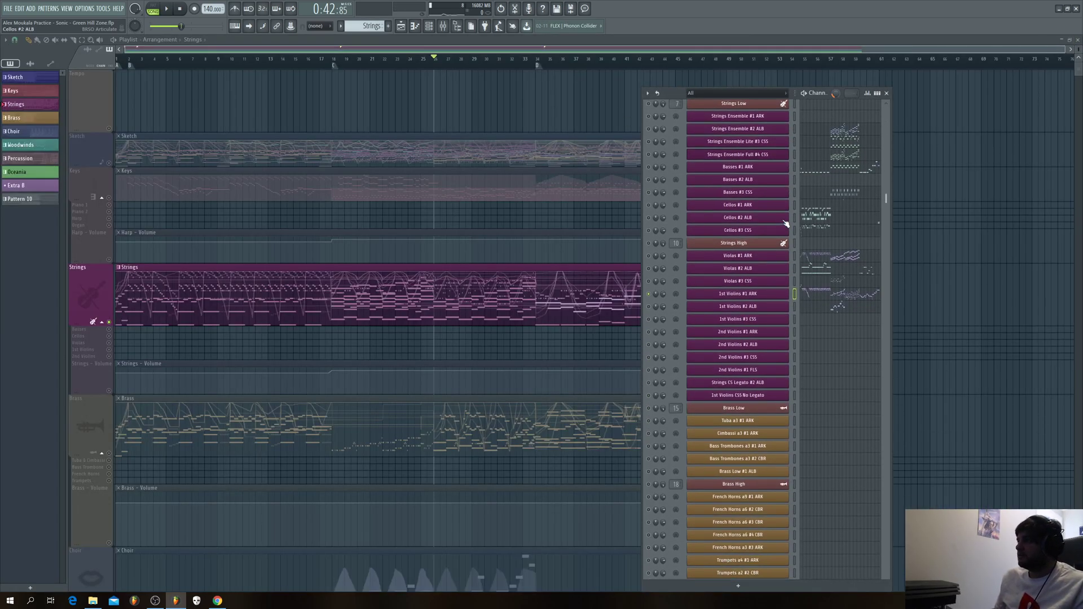
scroll(815, 282, "up", 10)
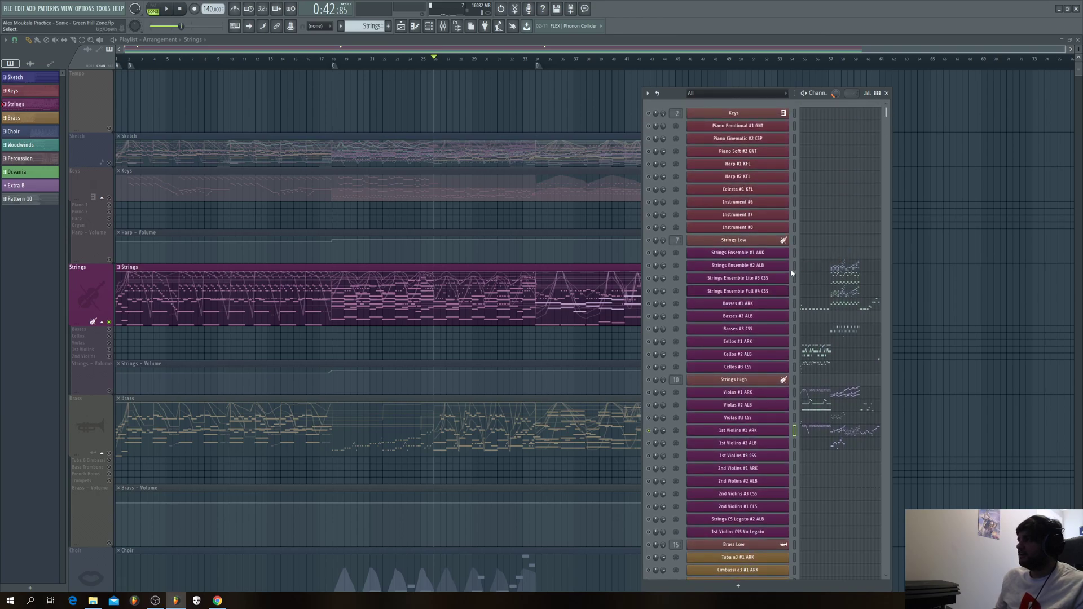
right_click(763, 291)
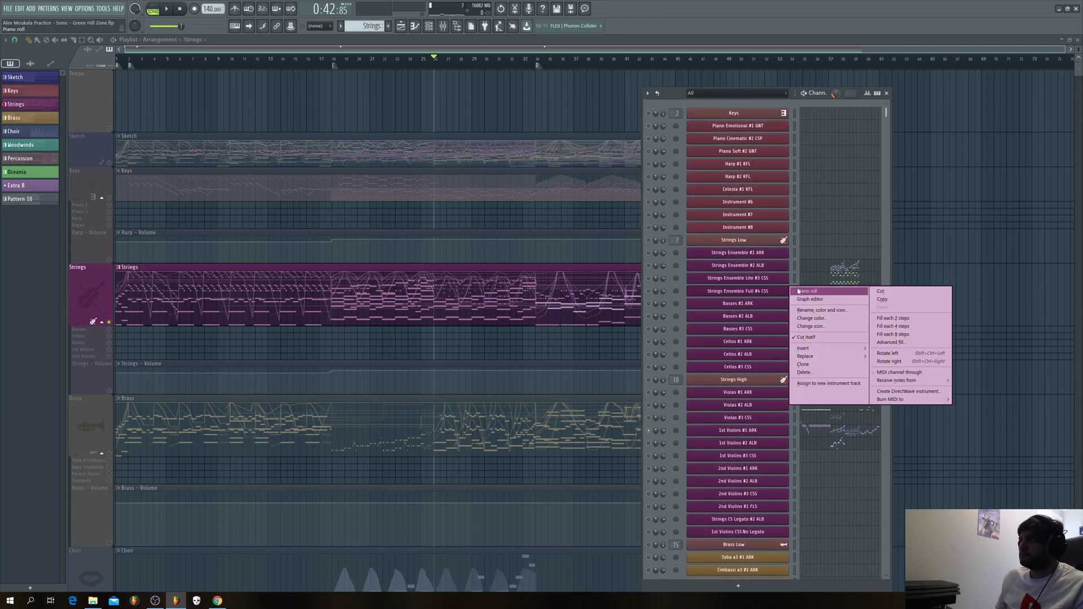
left_click(798, 291)
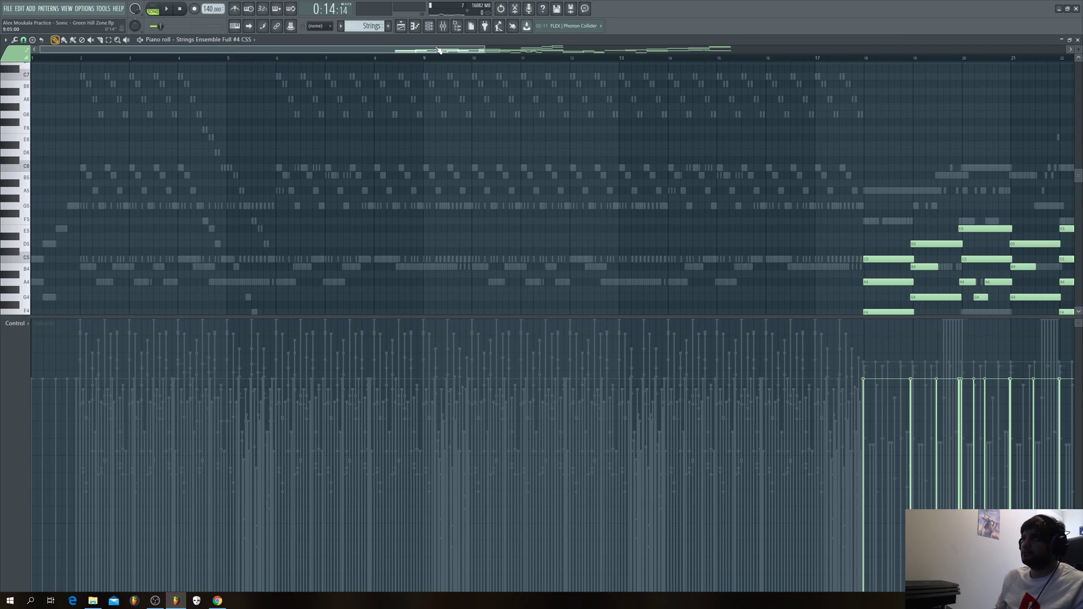
left_click_drag(452, 50, 799, 55)
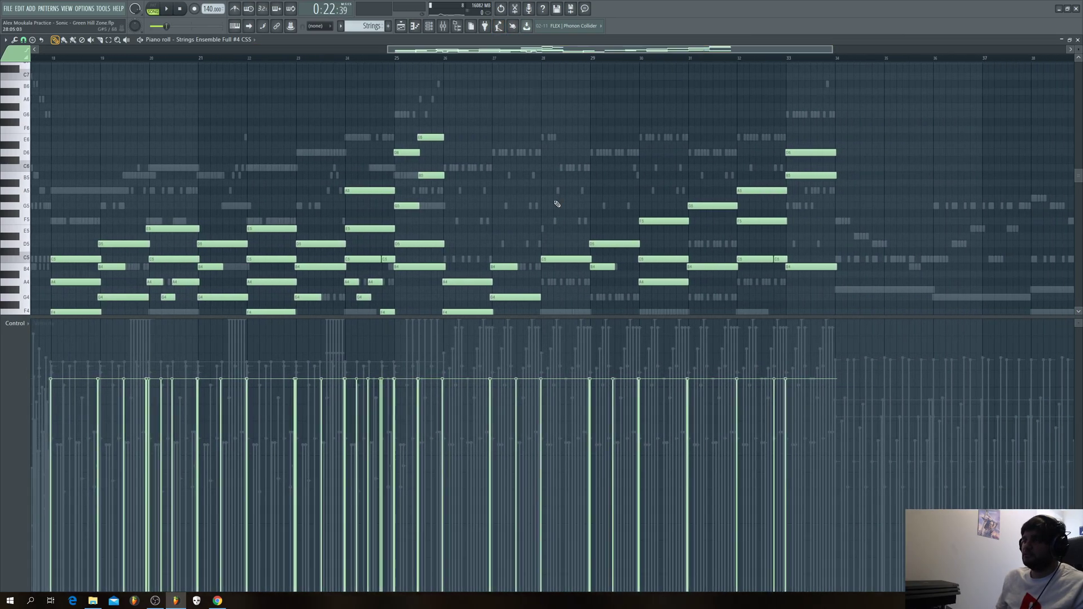
scroll(474, 192, "down", 3)
scroll(464, 189, "up", 1)
scroll(455, 164, "down", 1)
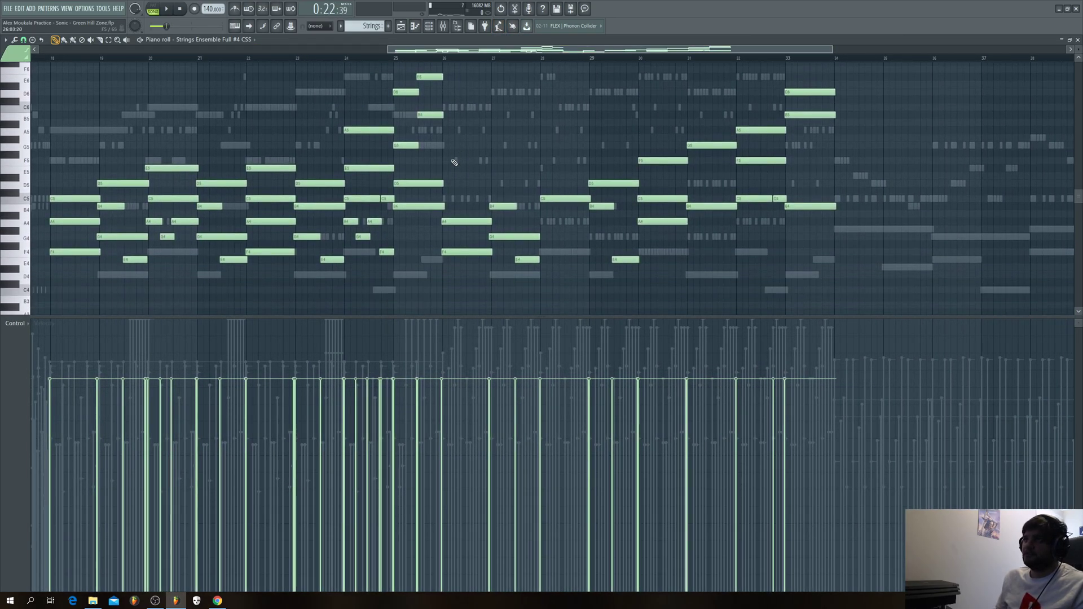
Step: Examine the Strings Ensemble Full #4 CSS chords together with the bars before and after them, and return to the playlist
left_click_drag(389, 49, 322, 55)
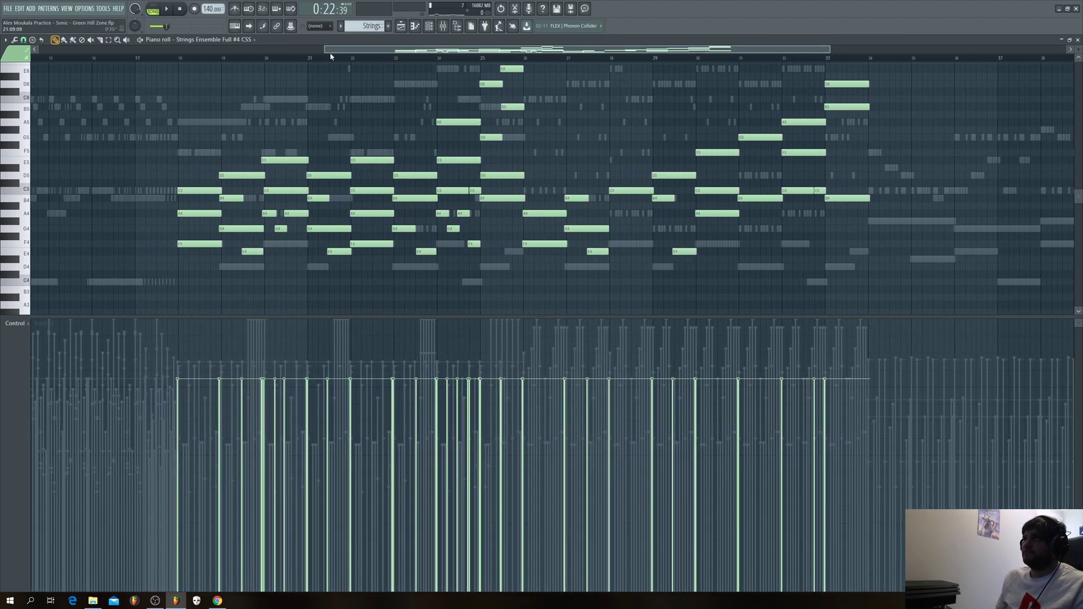
left_click_drag(324, 50, 279, 51)
left_click_drag(463, 50, 510, 45)
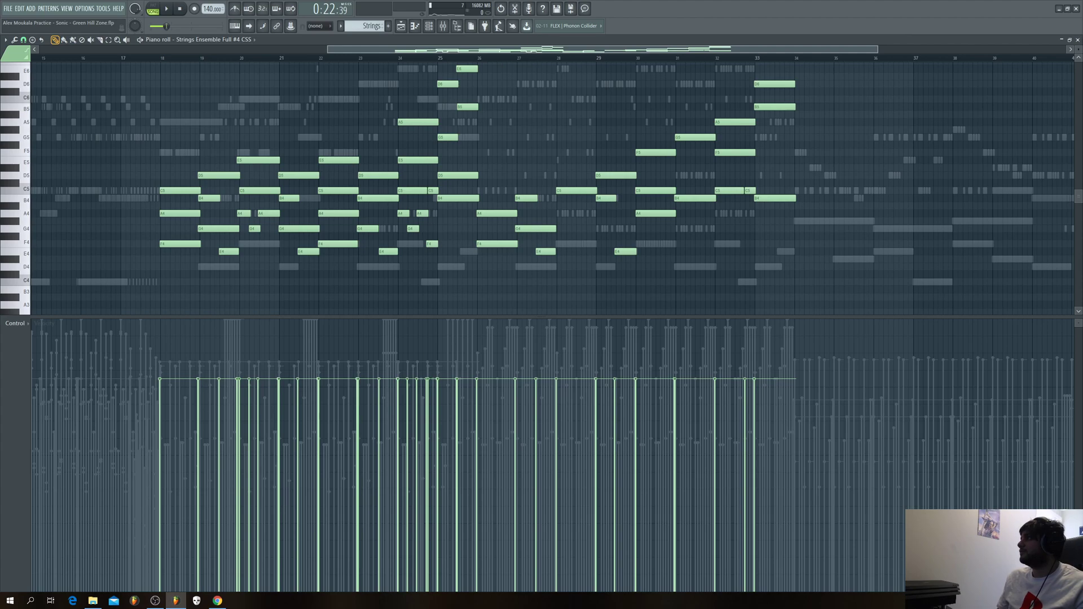
left_click(1077, 41)
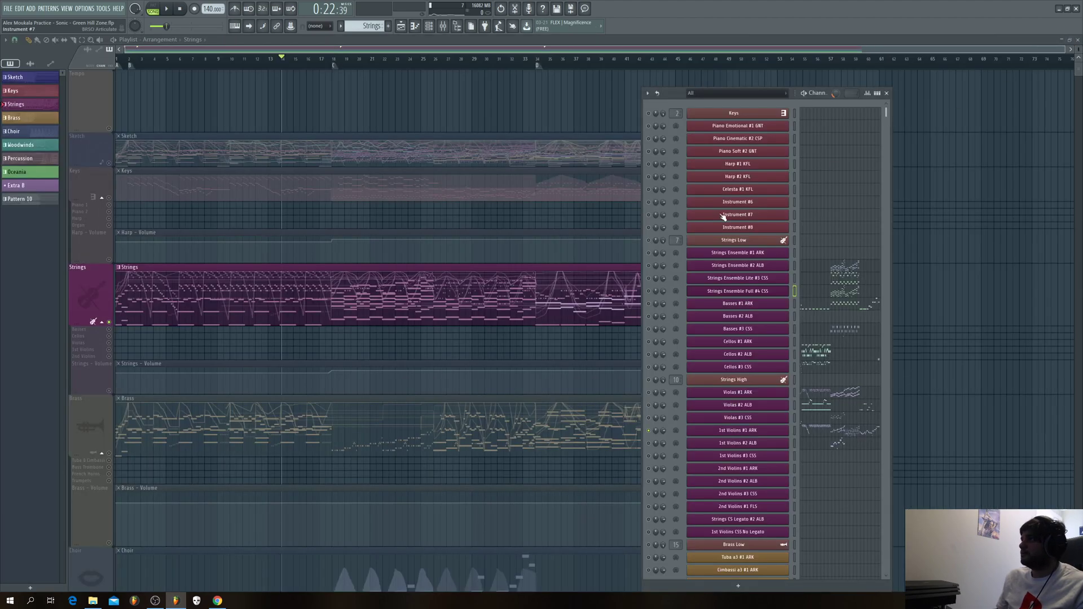
Step: Toggle the solo state of the Strings Ensemble Full #4 CSS channel to audition it, and close the channel rack
right_click(655, 297)
left_click(657, 295)
right_click(656, 296)
left_click(659, 294)
key("F6")
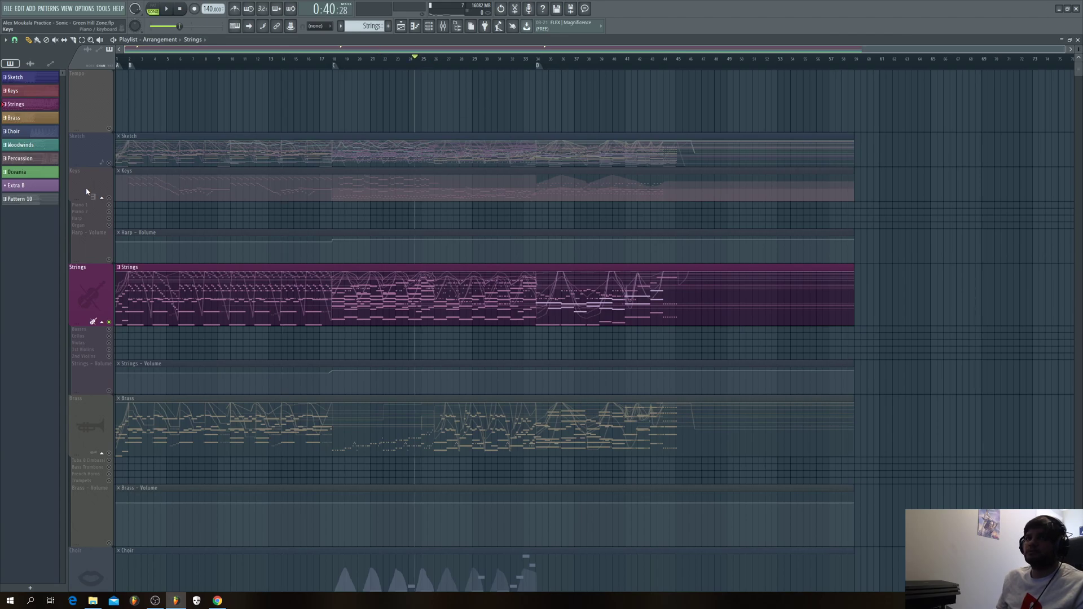
Step: Unsolo the Strings track, mute the Sketch track, and play the arrangement from bar 24 past bar 34 while looking over its tracks
right_click(110, 322)
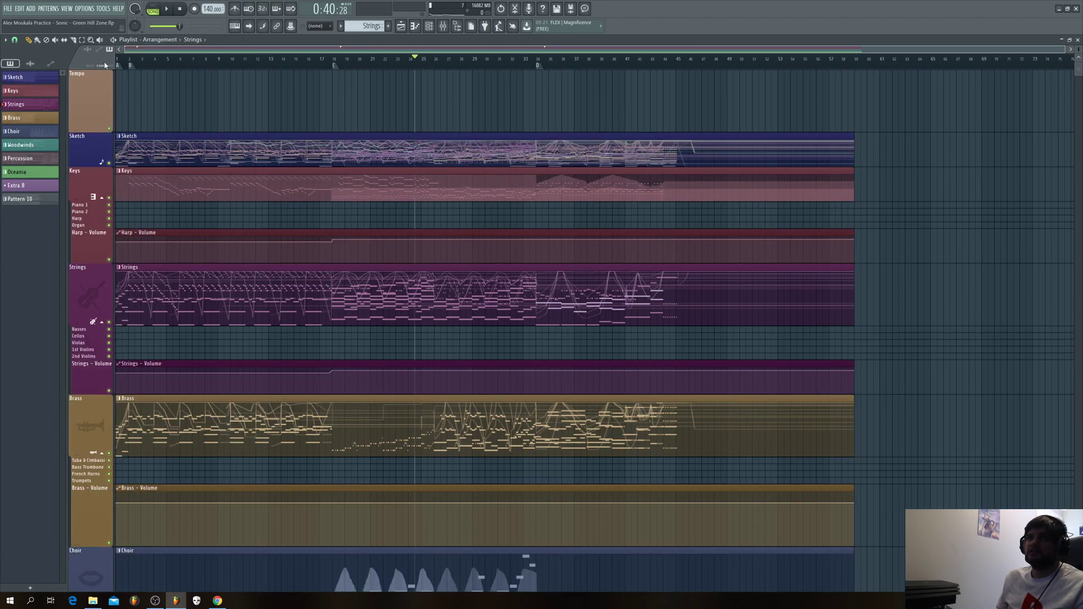
left_click(107, 161)
key("space")
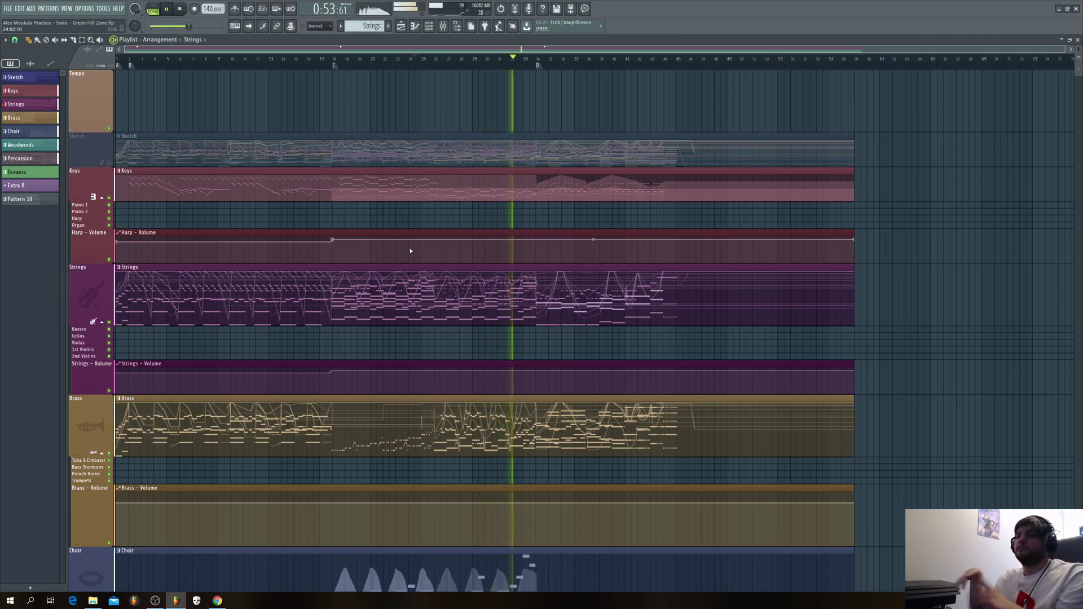
scroll(406, 253, "down", 2)
scroll(404, 255, "down", 10)
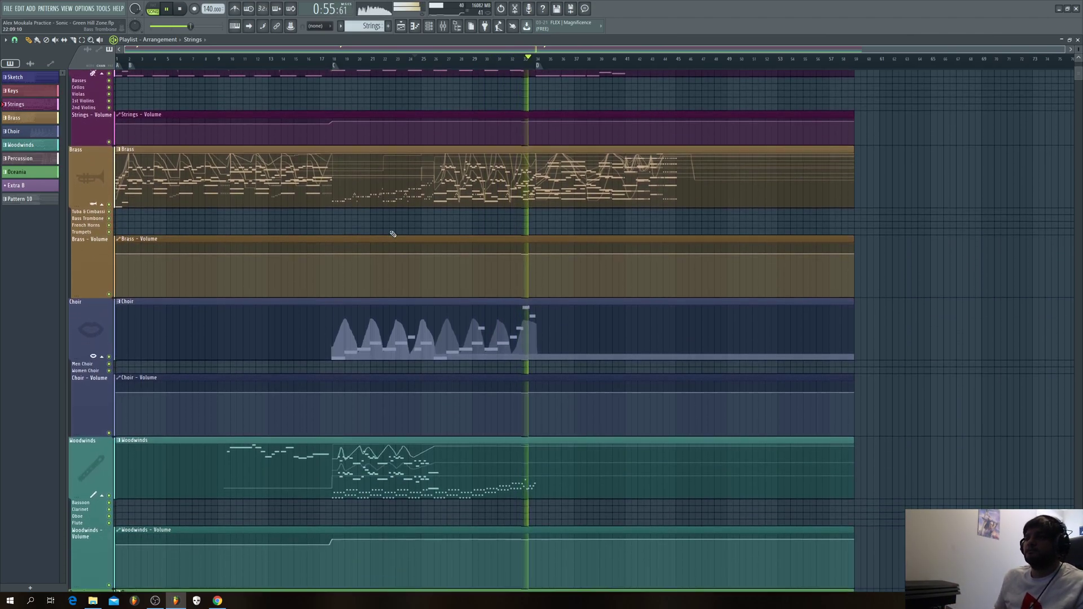
scroll(639, 289, "up", 10)
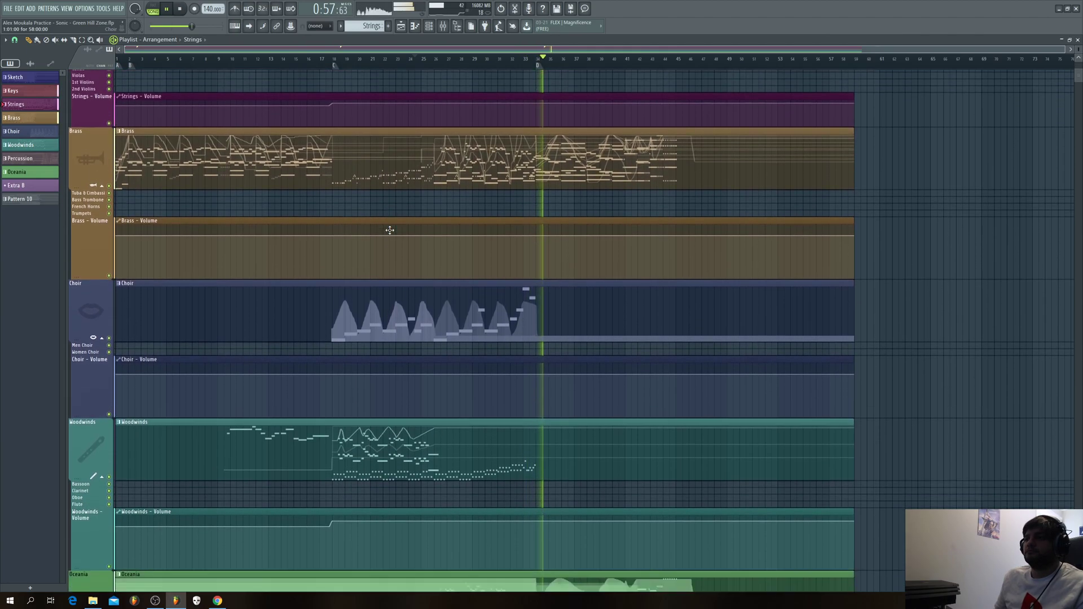
scroll(638, 289, "up", 3)
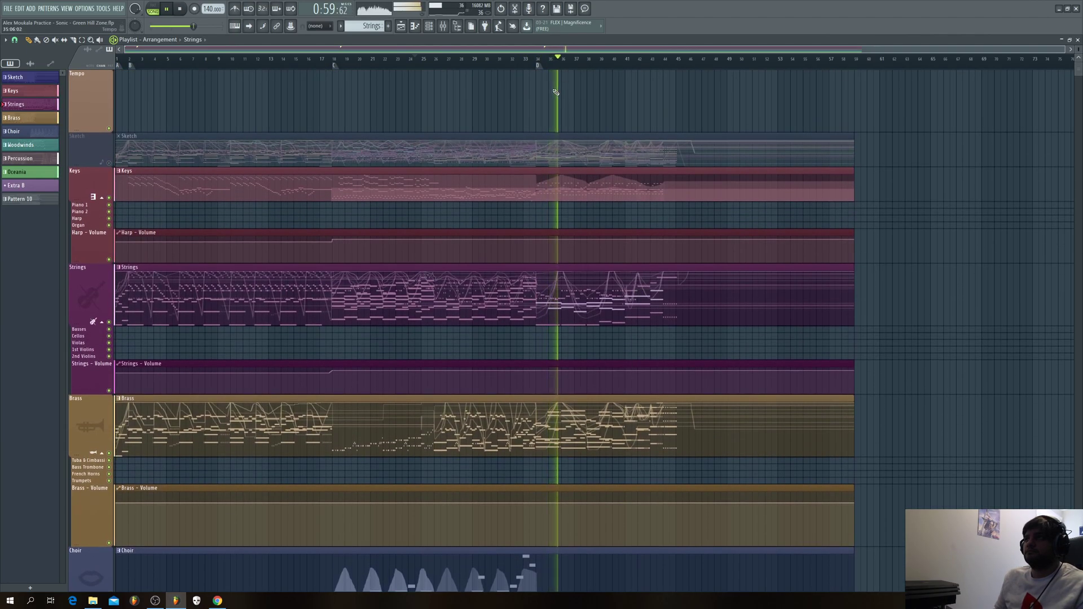
key("space")
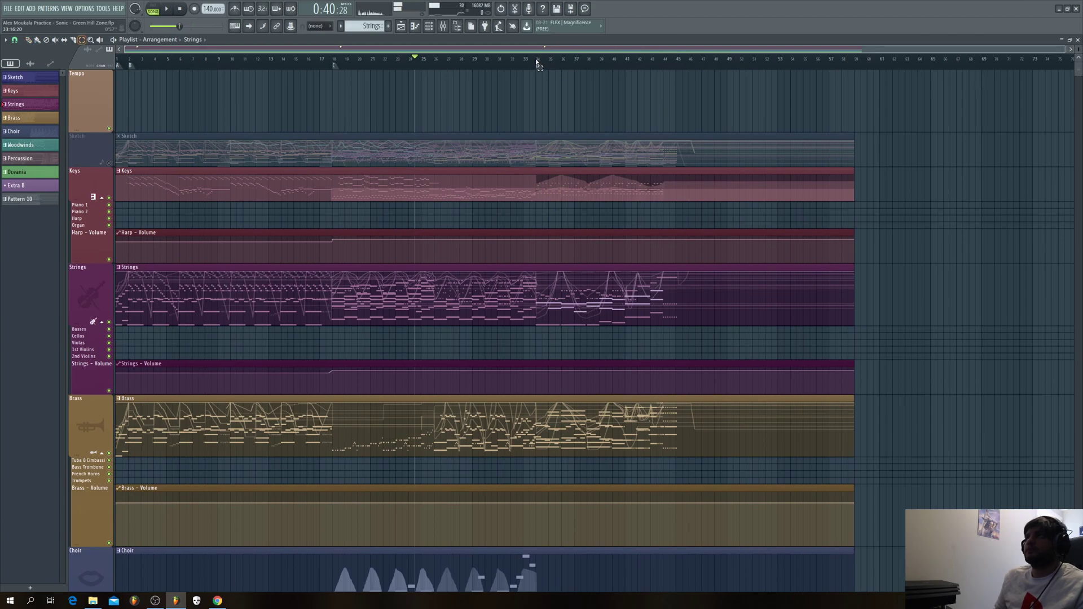
Step: Select bars 34 to 45 in the playlist and play that section with all instrument groups
left_click_drag(538, 66, 685, 103)
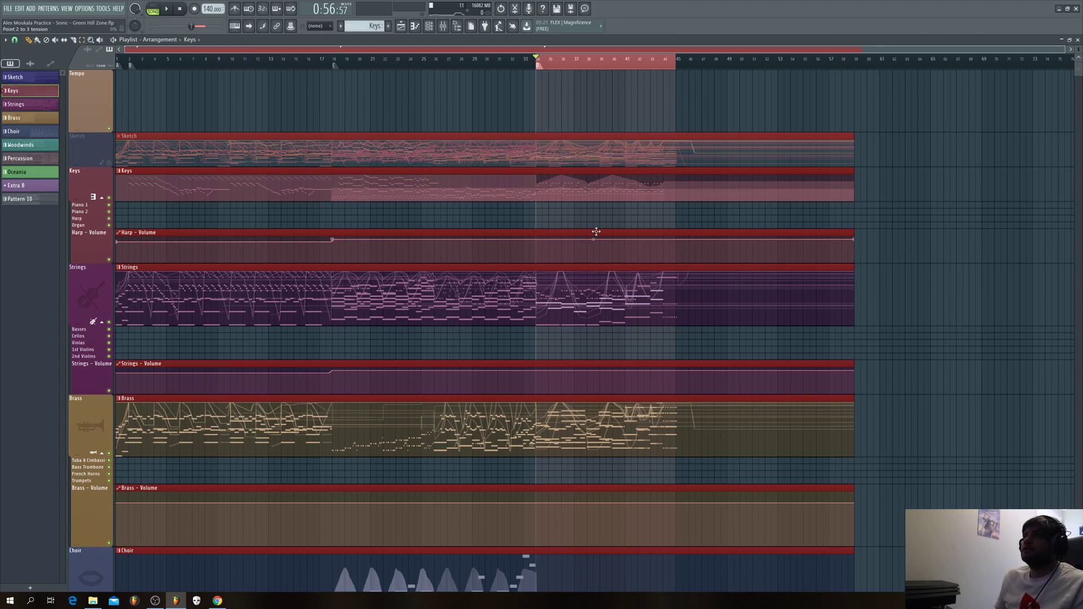
scroll(596, 231, "down", 4)
scroll(564, 276, "up", 3)
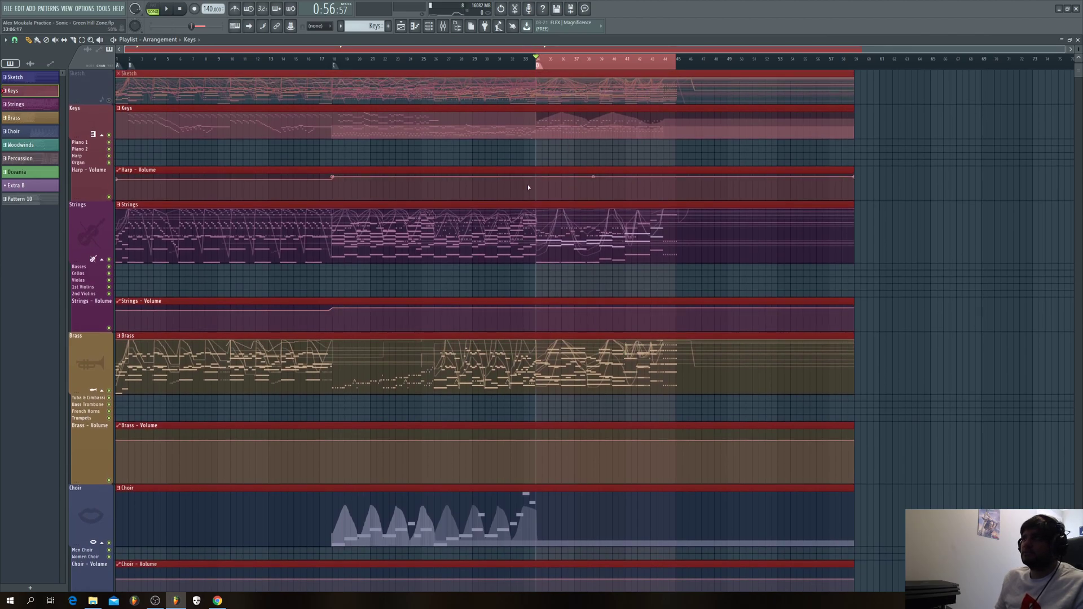
key("space")
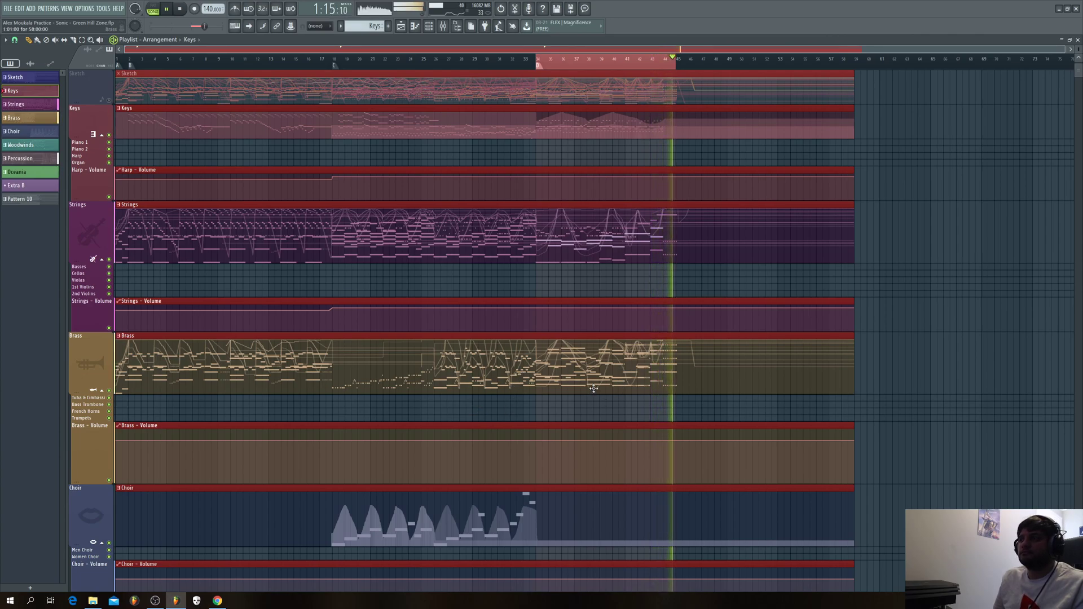
key("space")
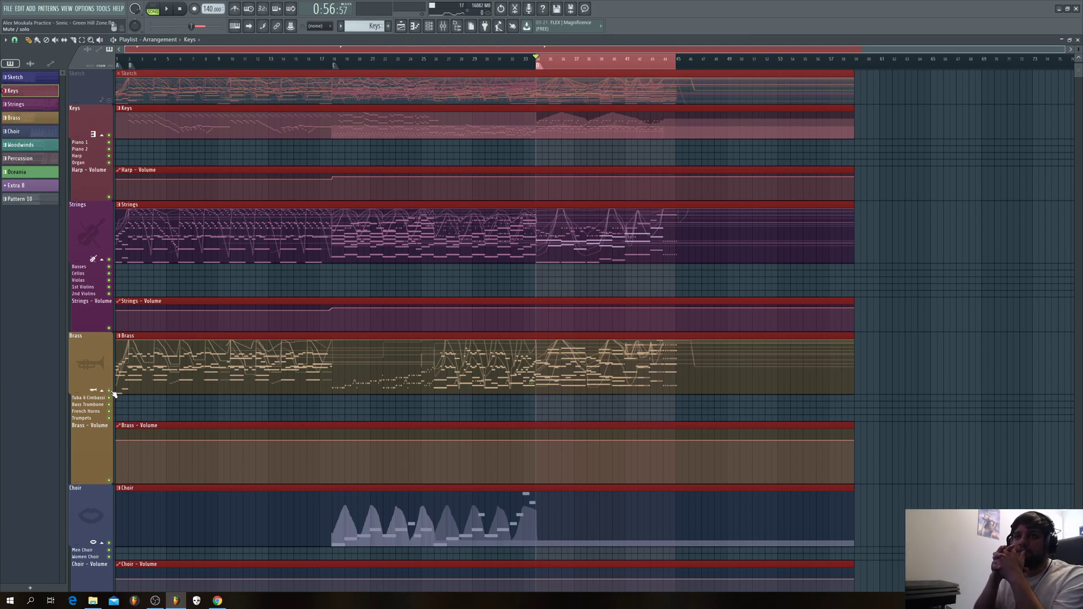
Step: Solo the Brass track and look through the low and high brass channels in the channel rack
right_click(109, 391)
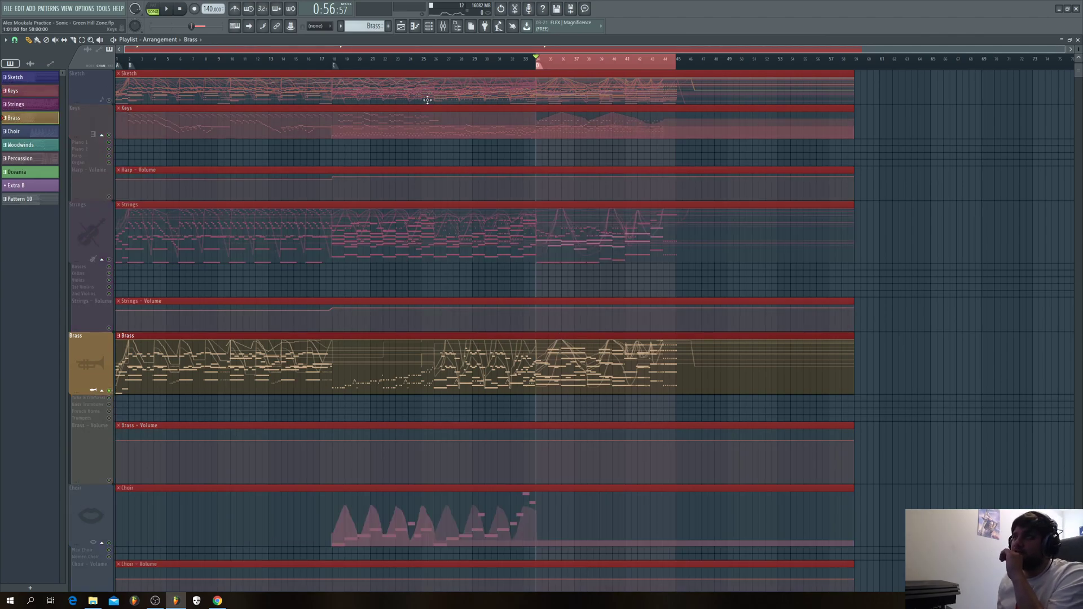
left_click(431, 26)
scroll(839, 273, "down", 10)
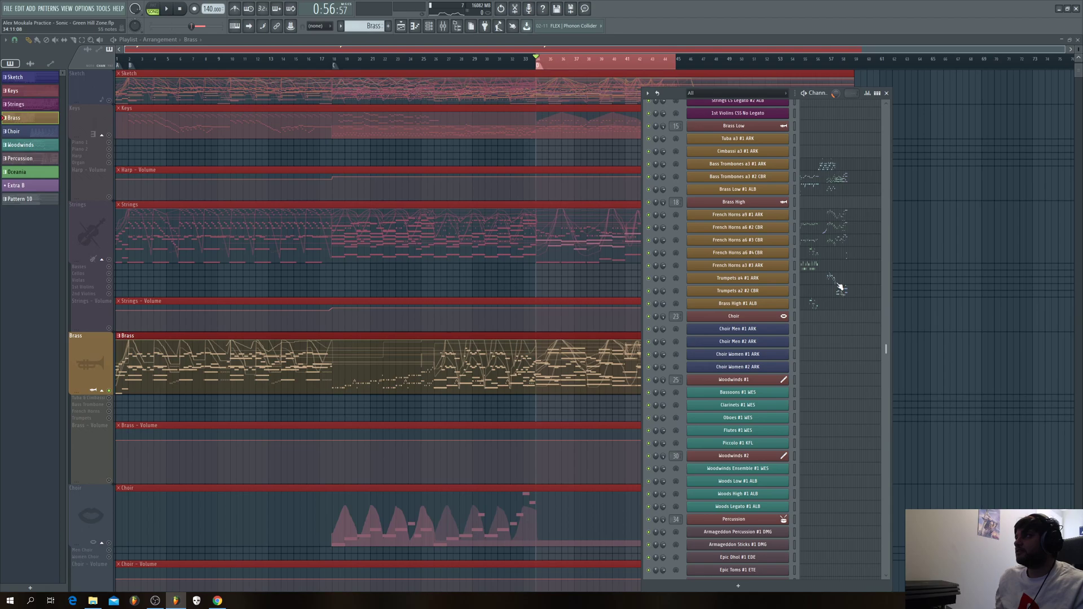
scroll(840, 285, "up", 12)
scroll(840, 285, "down", 5)
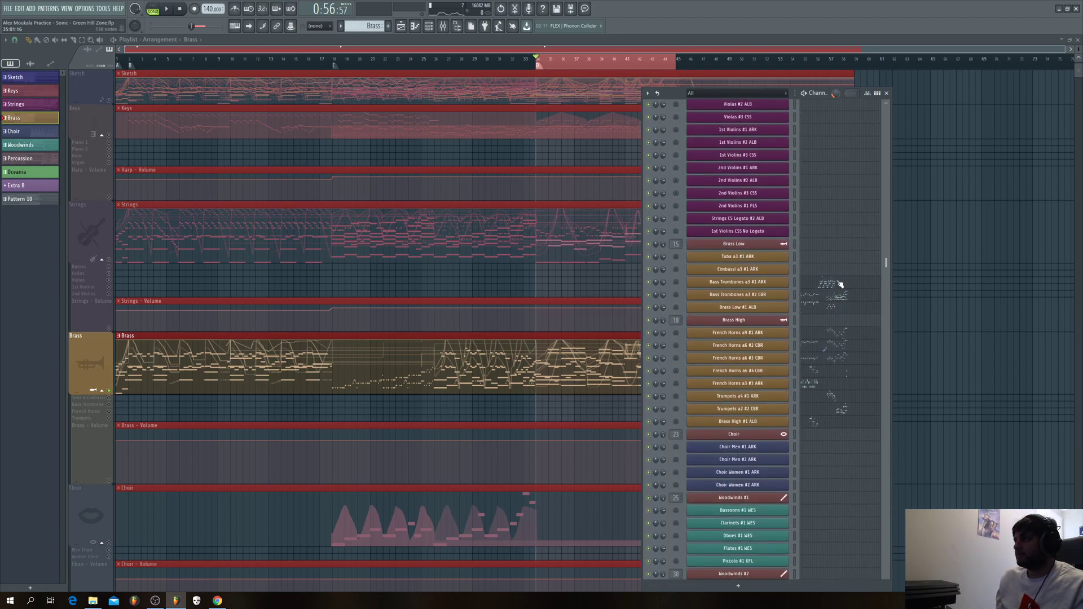
scroll(841, 285, "up", 5)
scroll(840, 288, "down", 11)
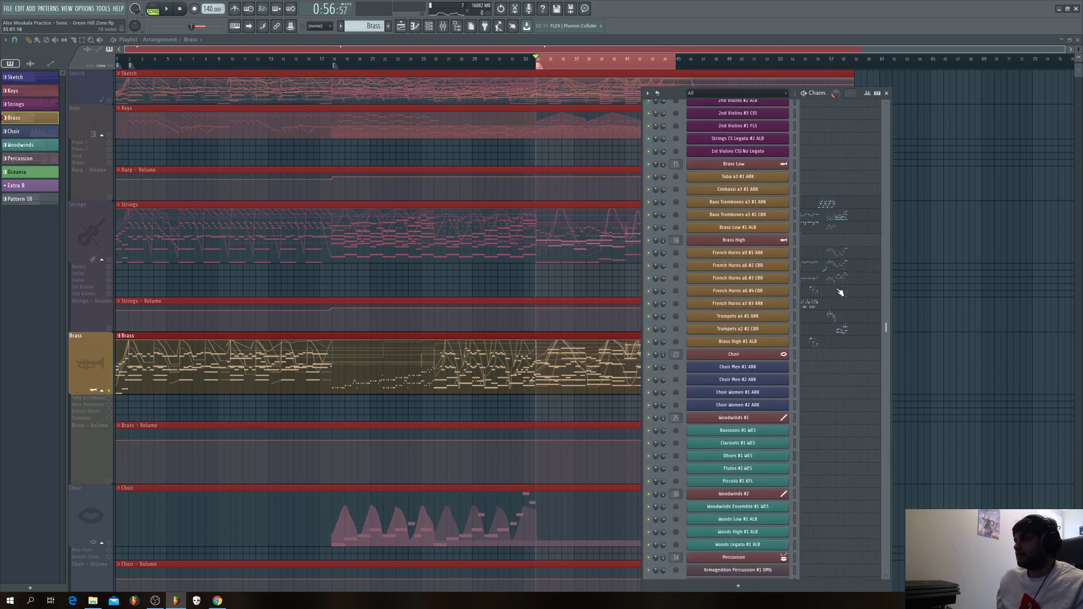
key("F6")
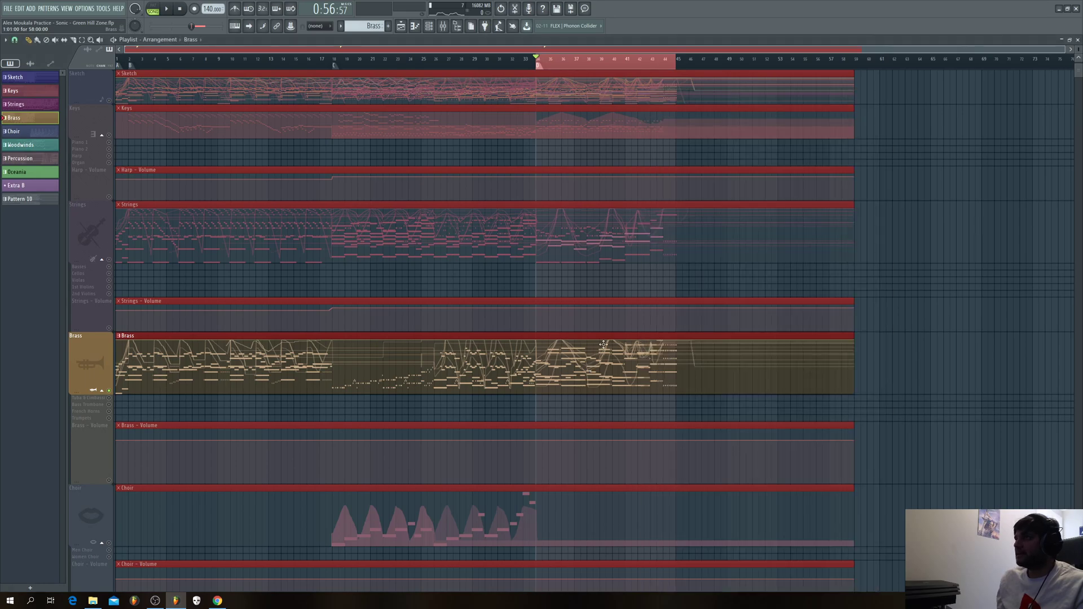
Step: Open the Bass Trombones a3 #2 CBR part in the maximized piano roll, showing its notes from bar 26 to bar 45
left_click(429, 26)
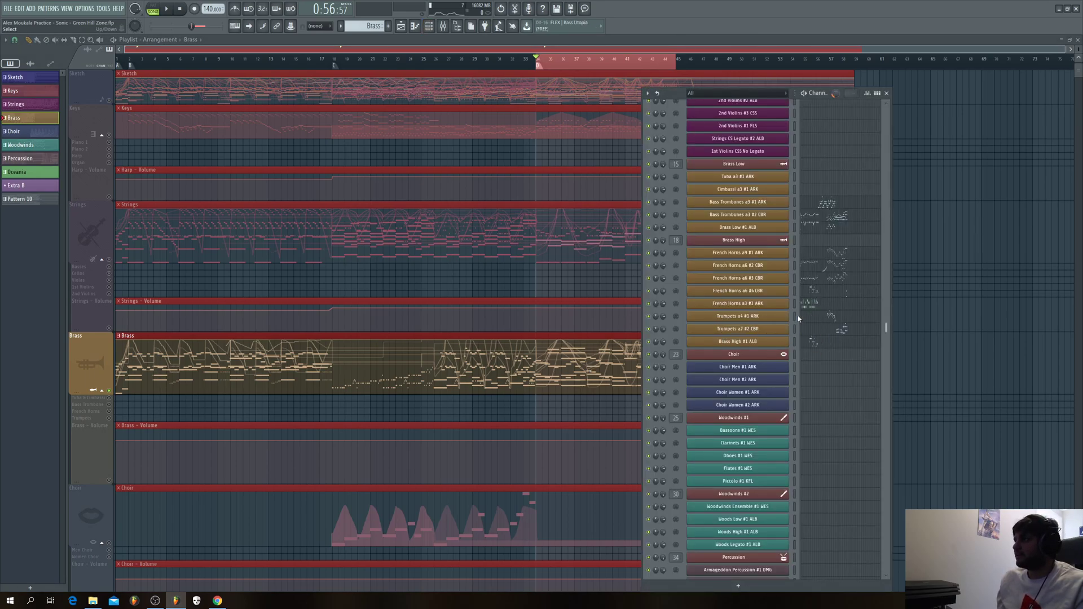
scroll(813, 384, "up", 6)
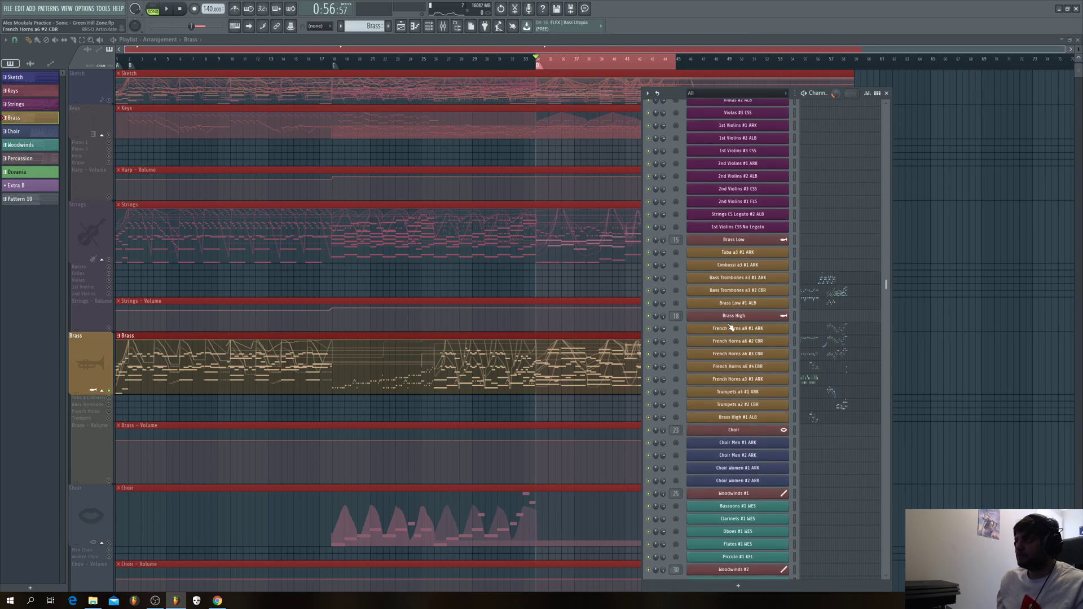
right_click(651, 294)
key("Escape")
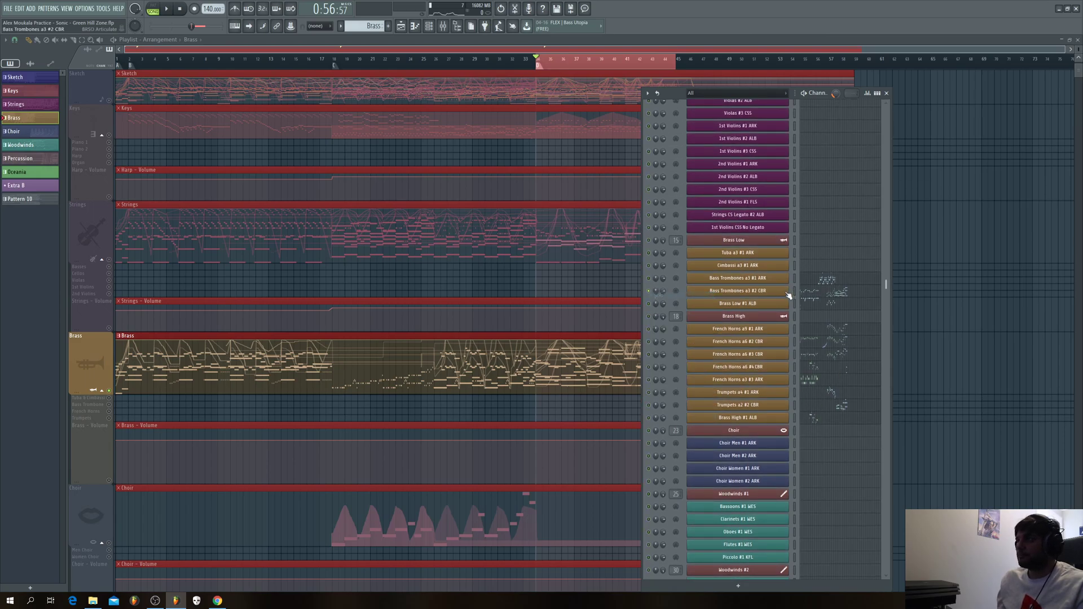
right_click(730, 289)
left_click(796, 293)
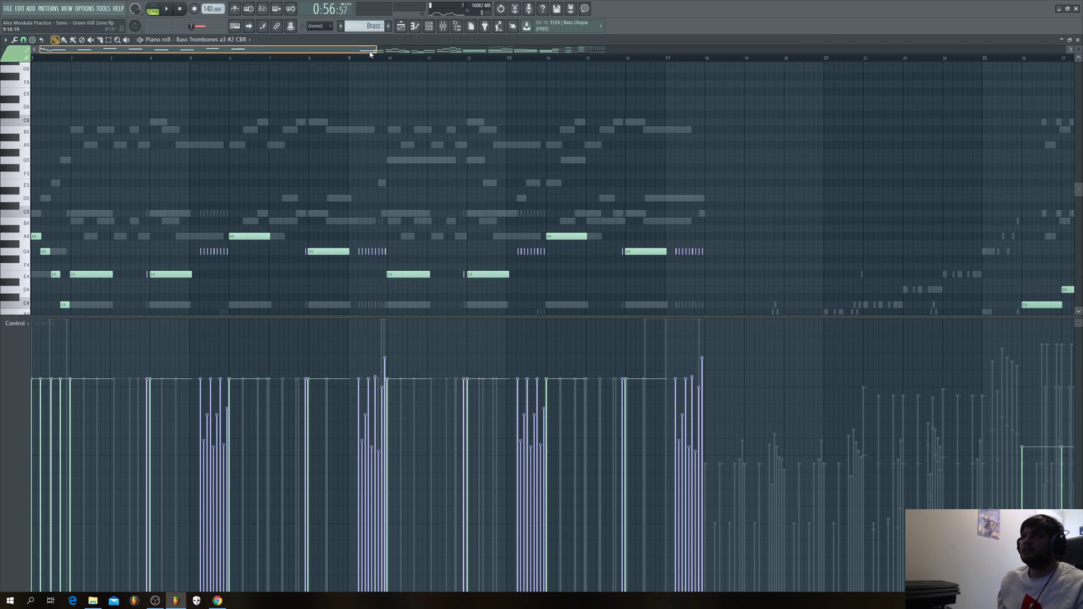
left_click_drag(416, 48, 660, 41)
left_click(1062, 40)
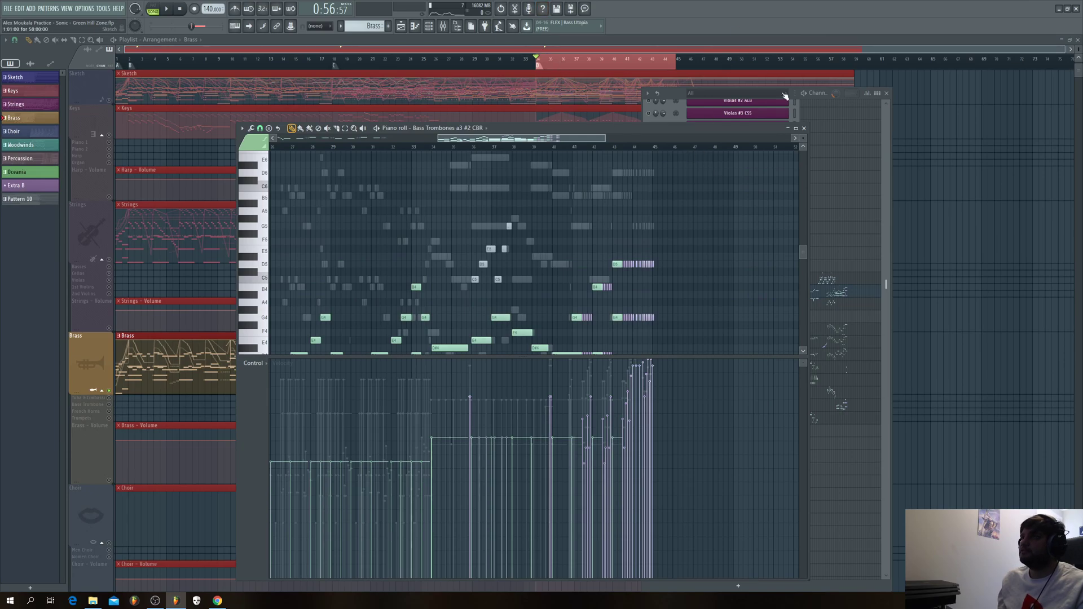
left_click(796, 129)
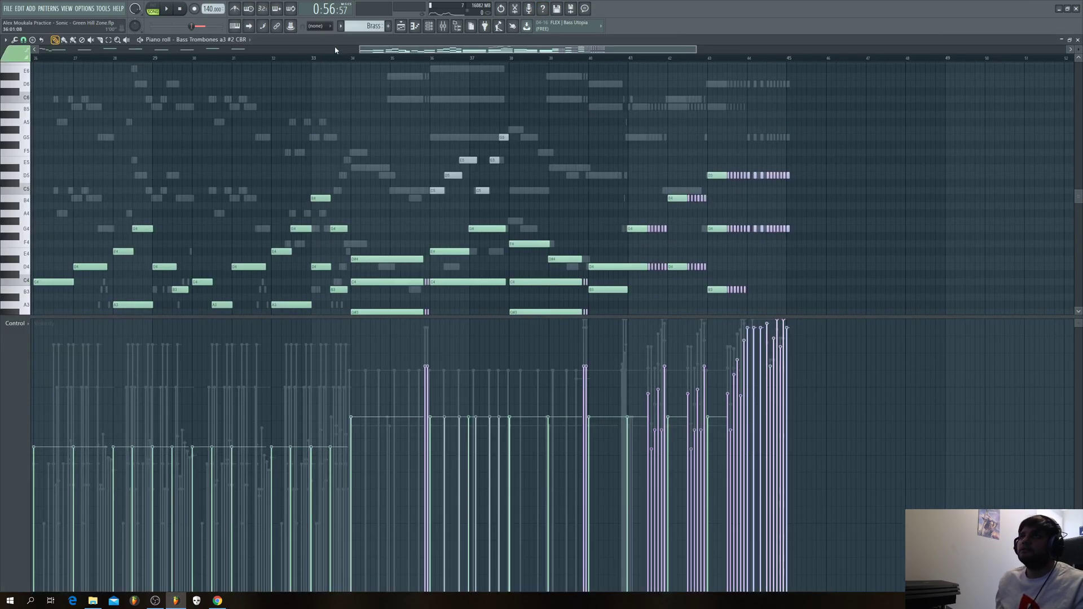
Step: Play the soloed brass from bar 34 to bar 41 while following the Bass Trombones notes in the piano roll
key("space")
scroll(364, 66, "down", 5)
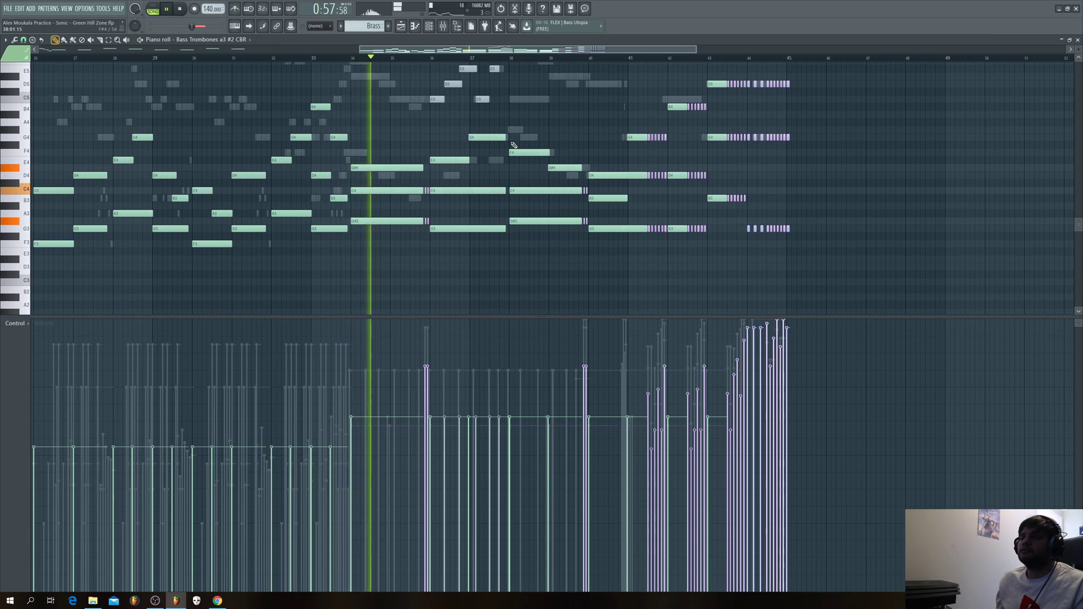
left_click_drag(696, 49, 657, 40)
scroll(675, 132, "up", 4)
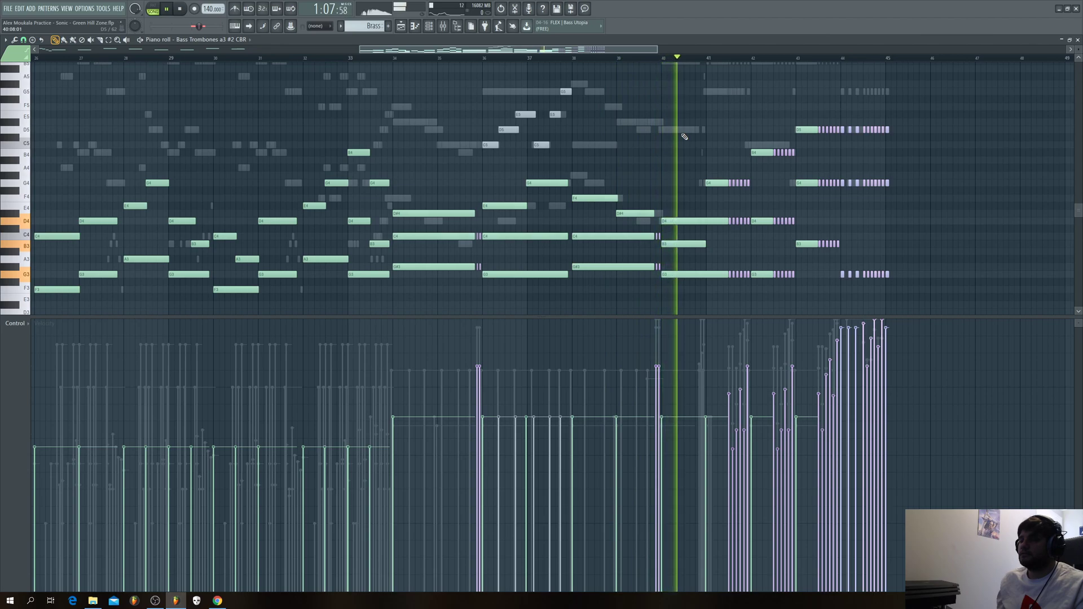
key("space")
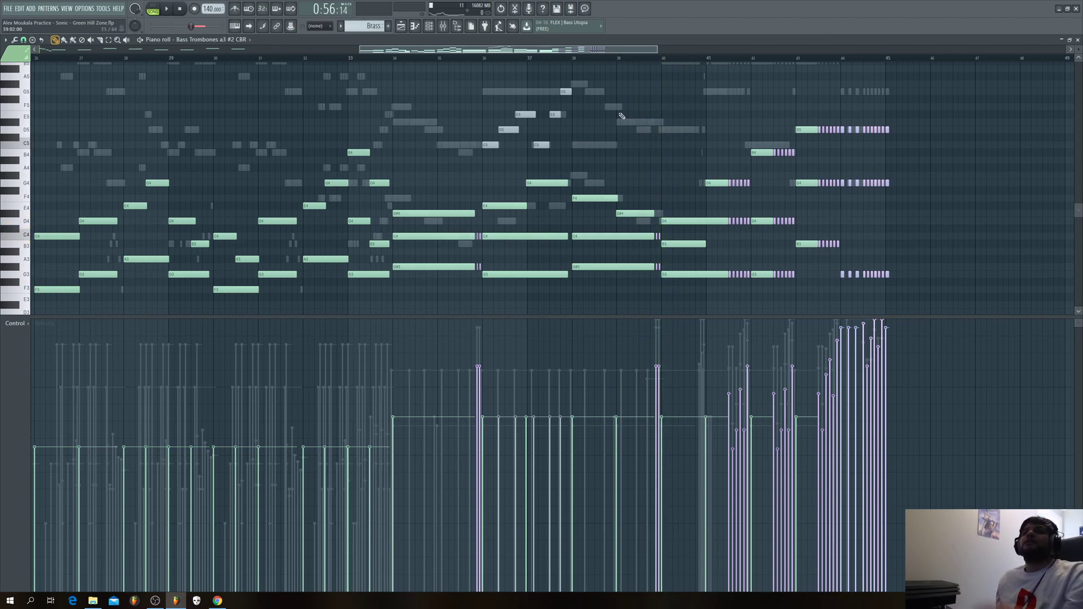
left_click_drag(417, 50, 354, 49)
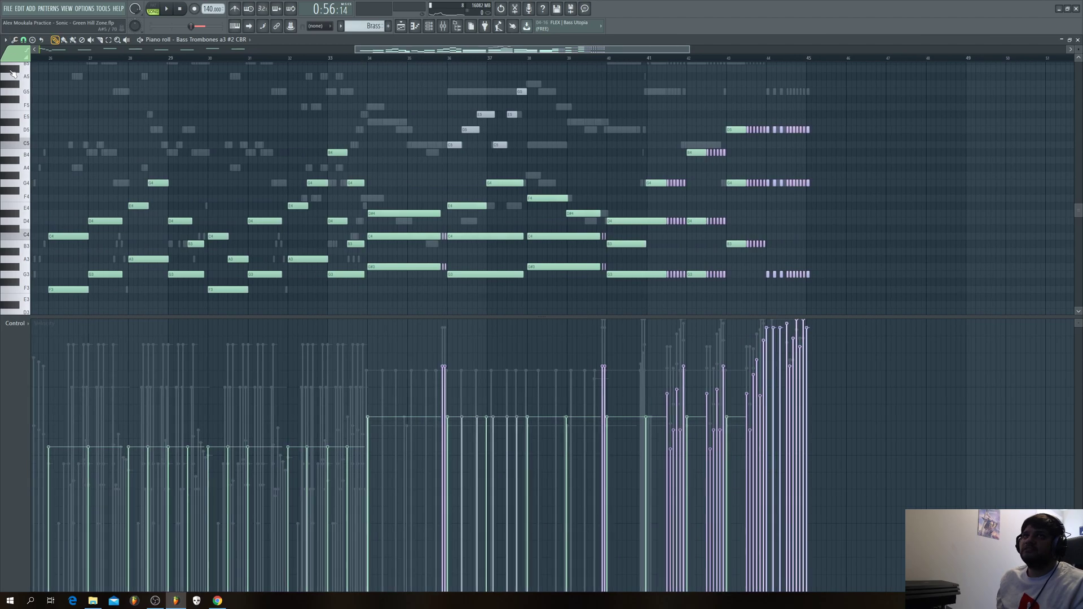
Step: Choose note color 10 (Cresc L) and draw a one-bar A#4 note at bar 47 of the Bass Trombones part
left_click(15, 55)
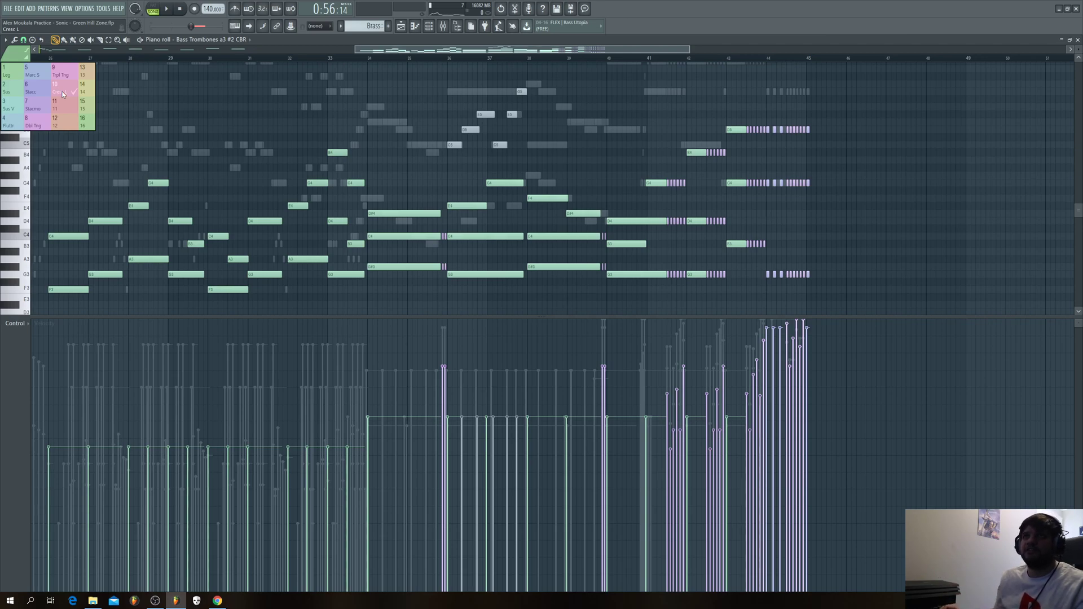
left_click(62, 94)
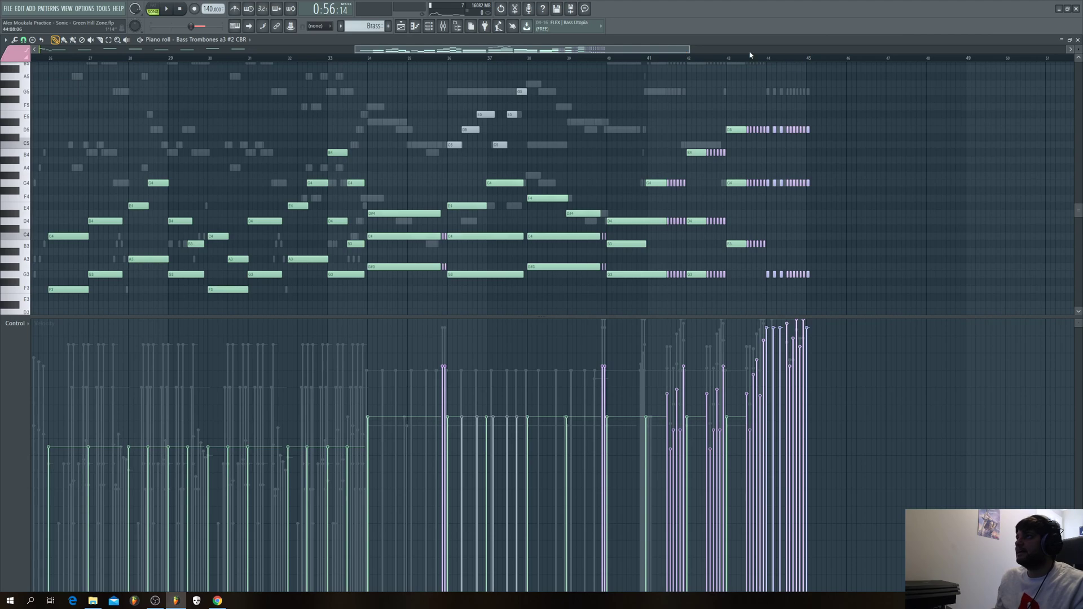
scroll(750, 54, "up", 5)
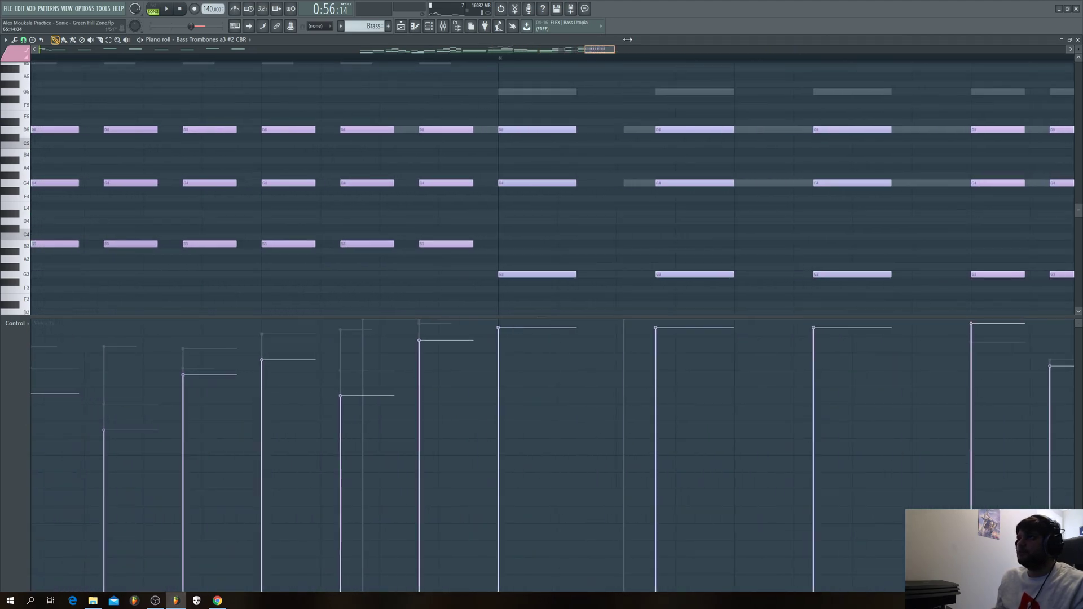
left_click_drag(628, 39, 688, 40)
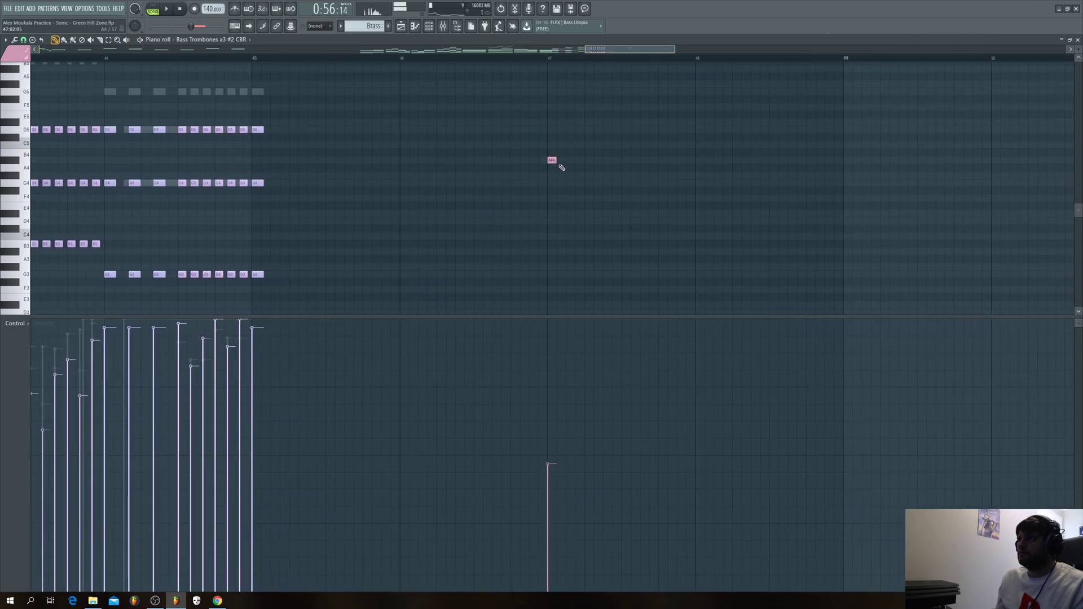
left_click_drag(551, 161, 695, 161)
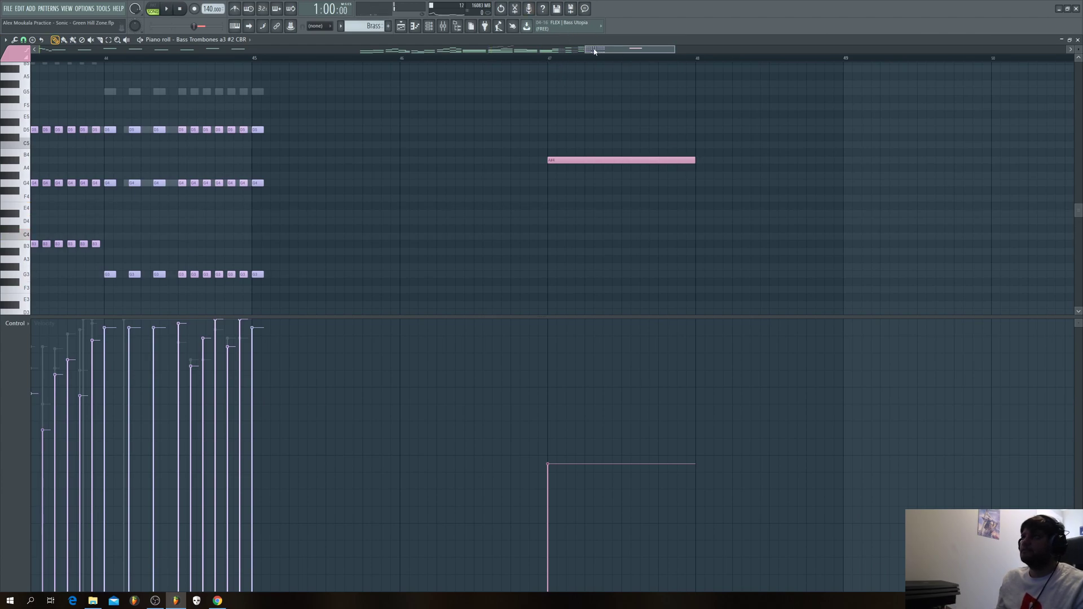
left_click_drag(589, 49, 479, 50)
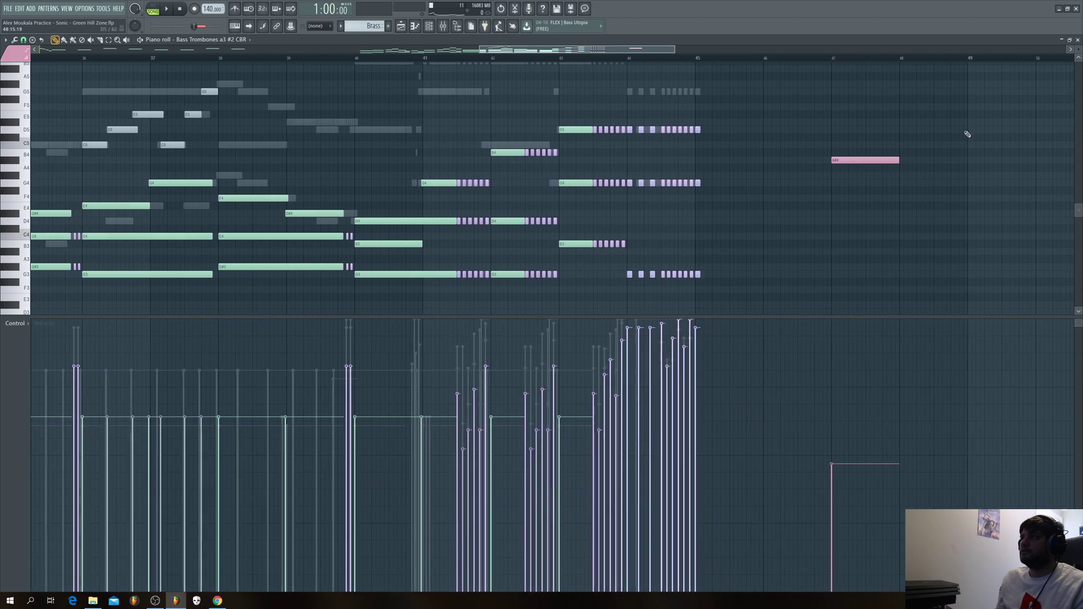
Step: Delete the one-bar A#4 note at bar 47 of the Bass Trombones part
left_click(871, 159)
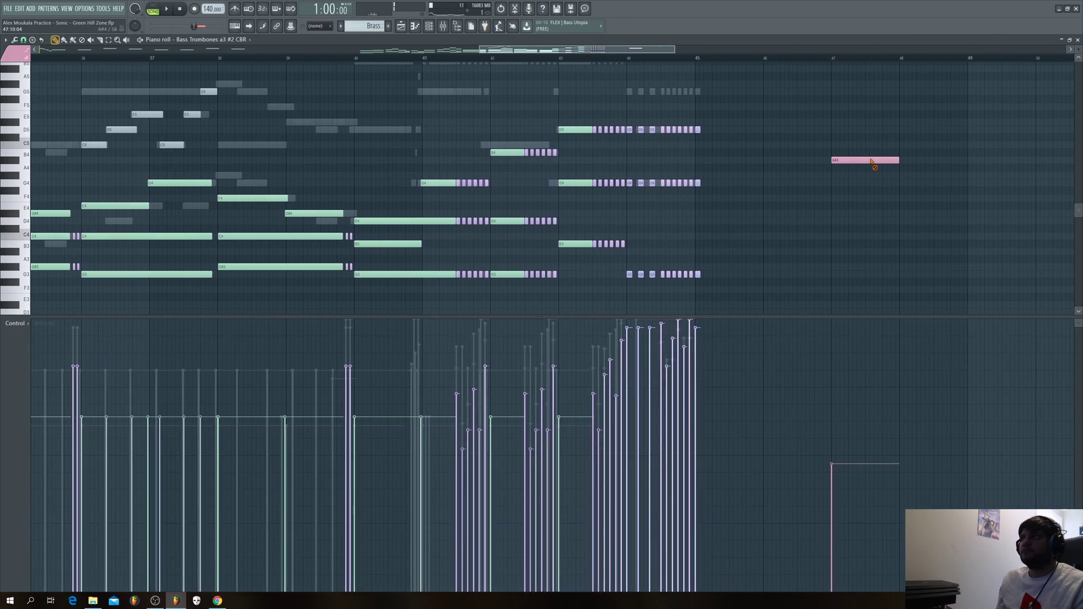
right_click(870, 159)
left_click_drag(501, 50, 442, 50)
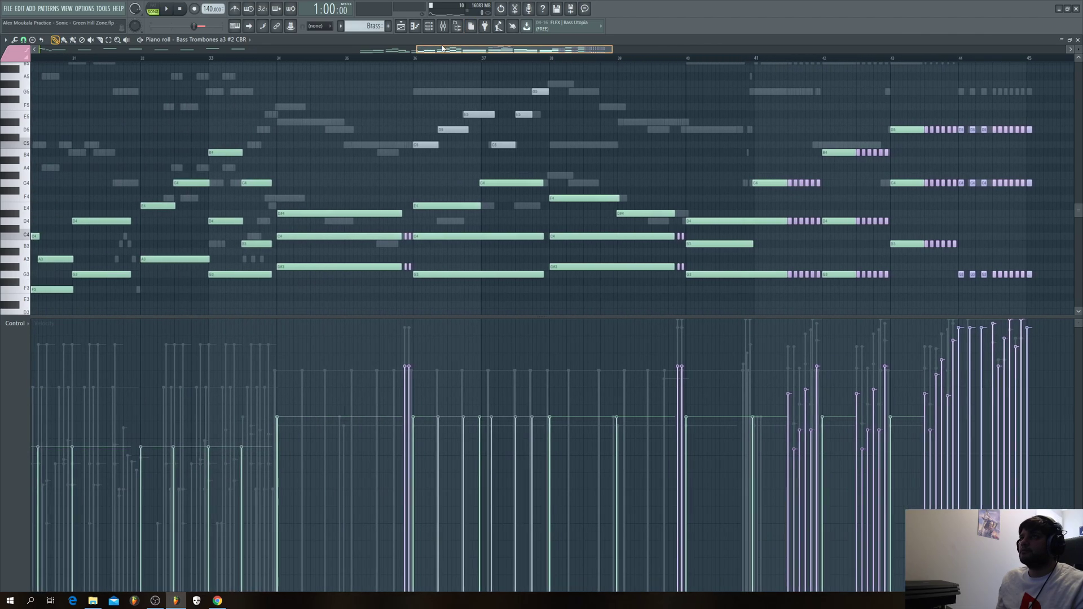
left_click_drag(596, 50, 631, 49)
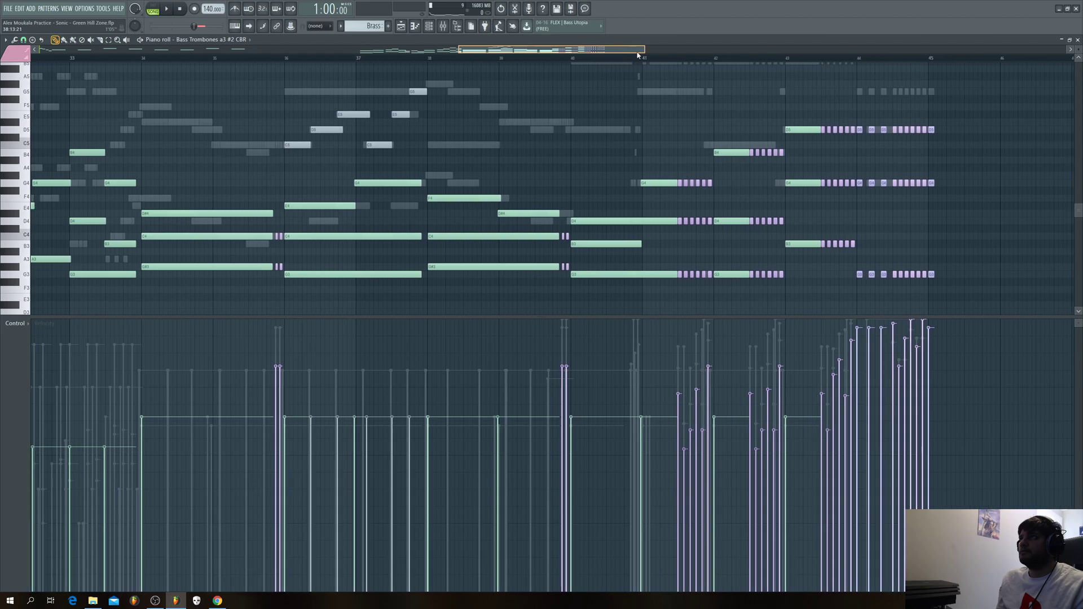
scroll(634, 49, "down", 3)
left_click_drag(632, 47, 571, 47)
scroll(468, 130, "up", 1)
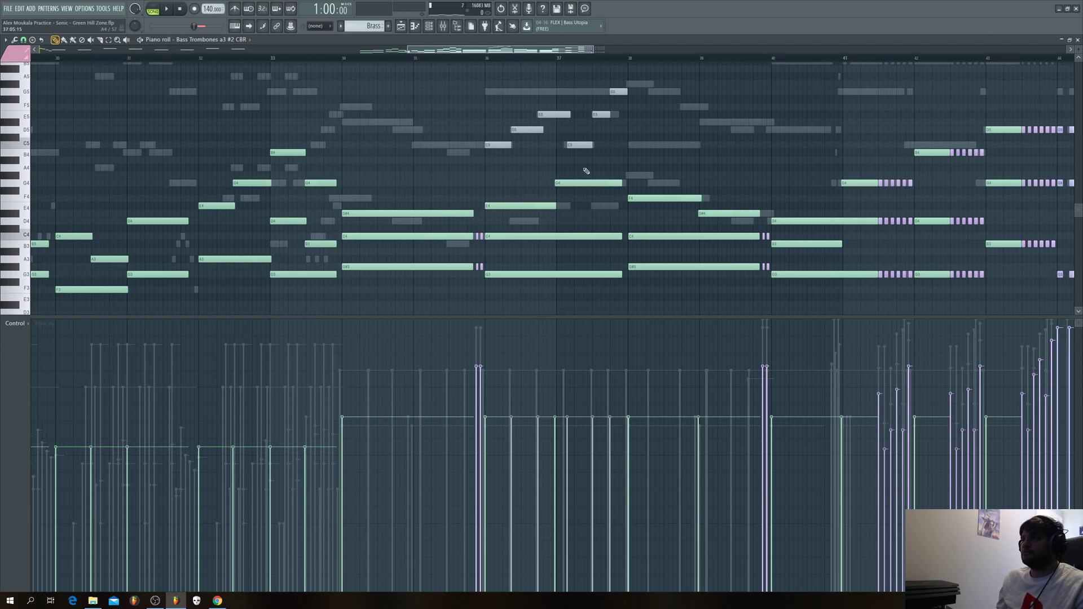
scroll(169, 226, "up", 1)
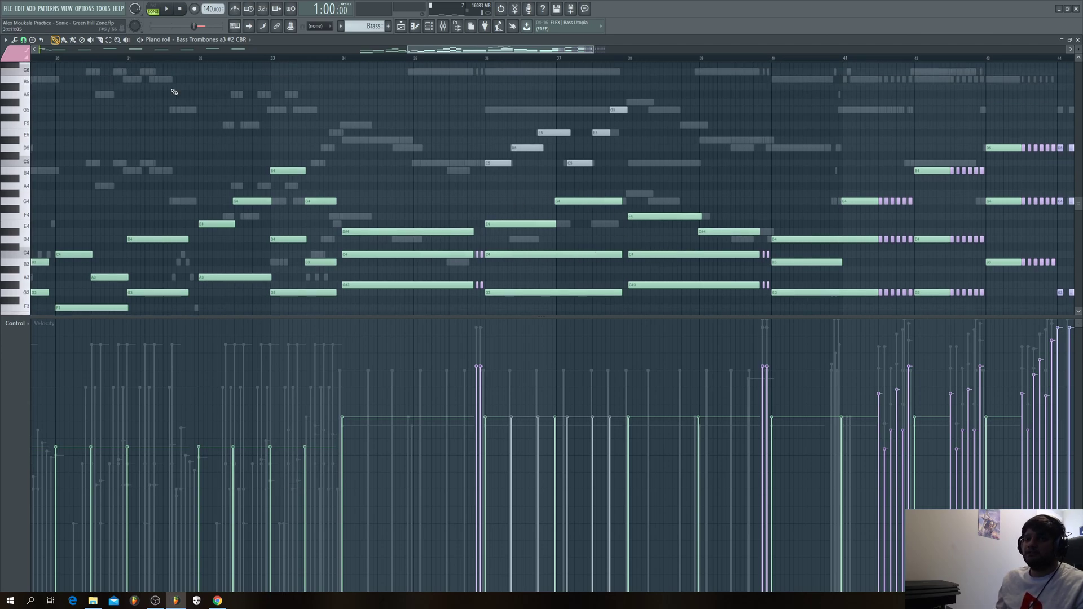
Step: Switch the note color back to the green of the long notes and place and remove a trial note just after bar 35
left_click(15, 54)
left_click(16, 88)
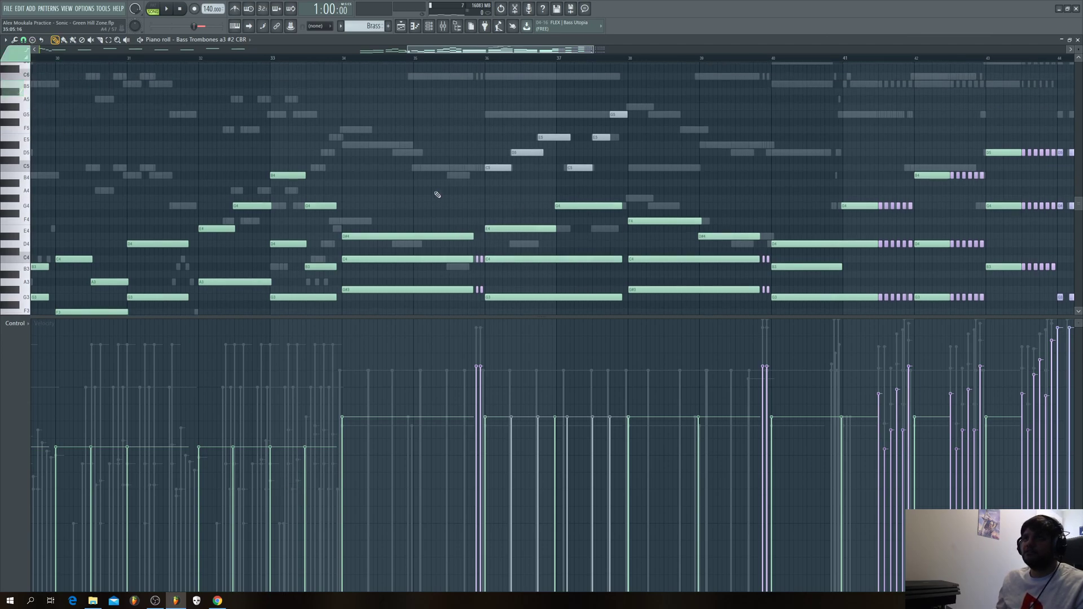
left_click(430, 106)
right_click(434, 105)
scroll(387, 162, "down", 1)
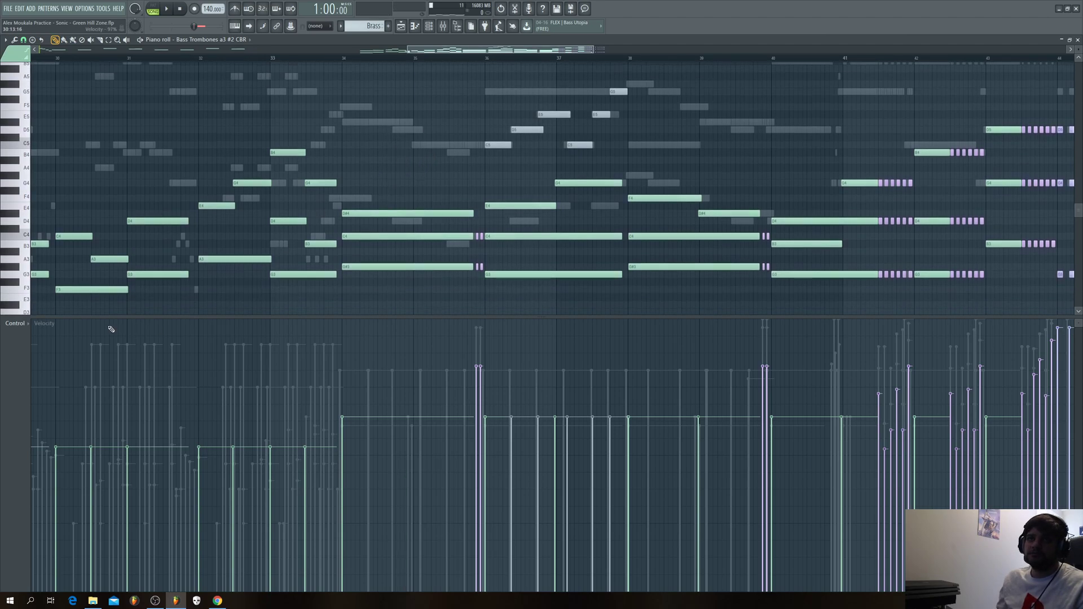
Step: Display the Dynamics controller events of Bass Trombones a3 #2 CBR beneath its notes in the maximized piano roll
left_click(16, 323)
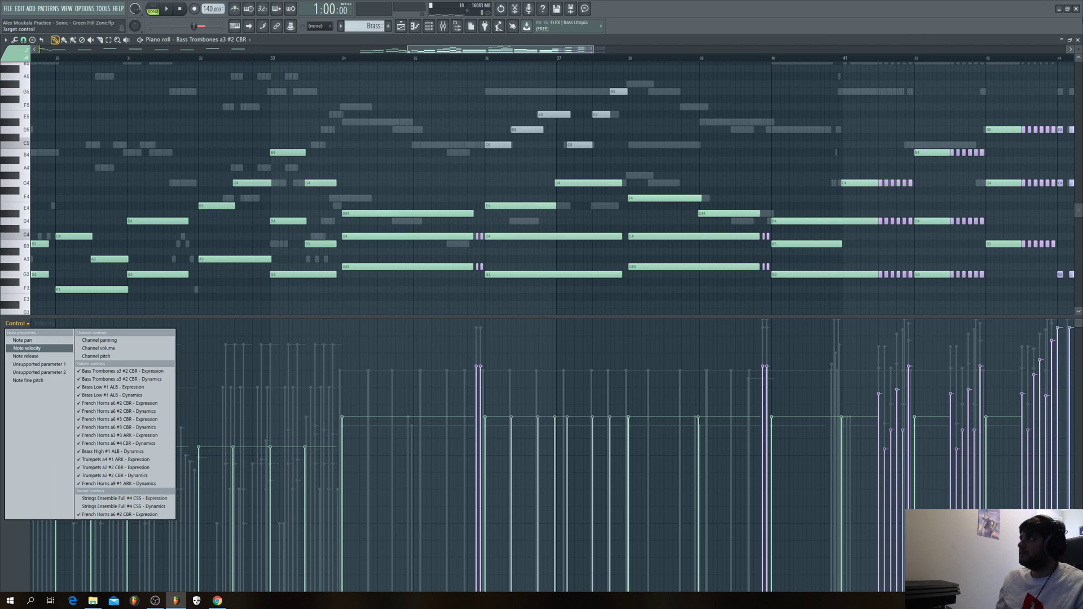
left_click(1074, 41)
key("F6")
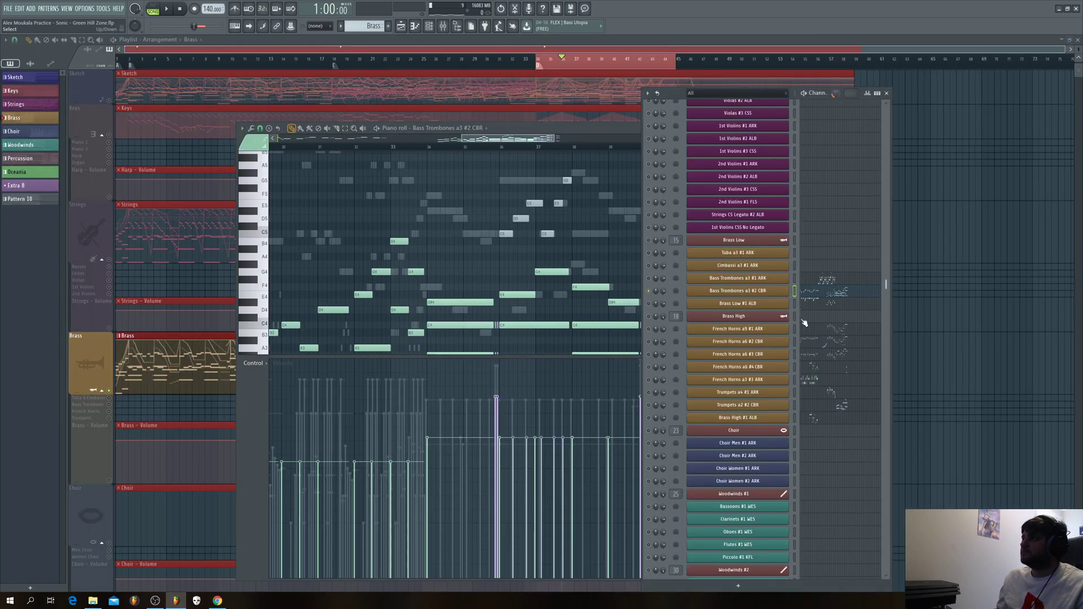
left_click(746, 291)
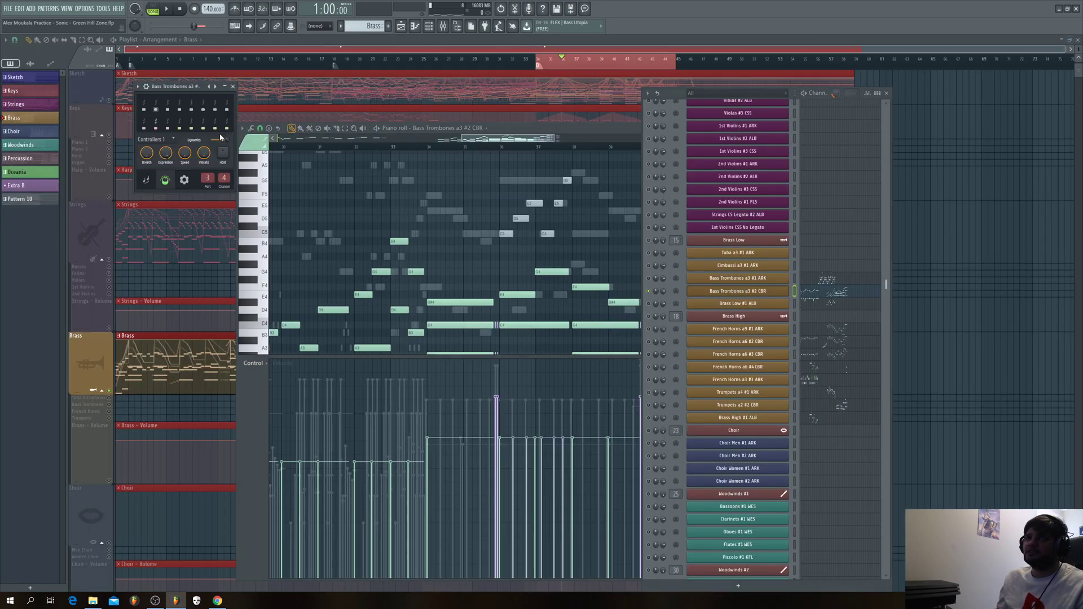
right_click(220, 137)
left_click(271, 214)
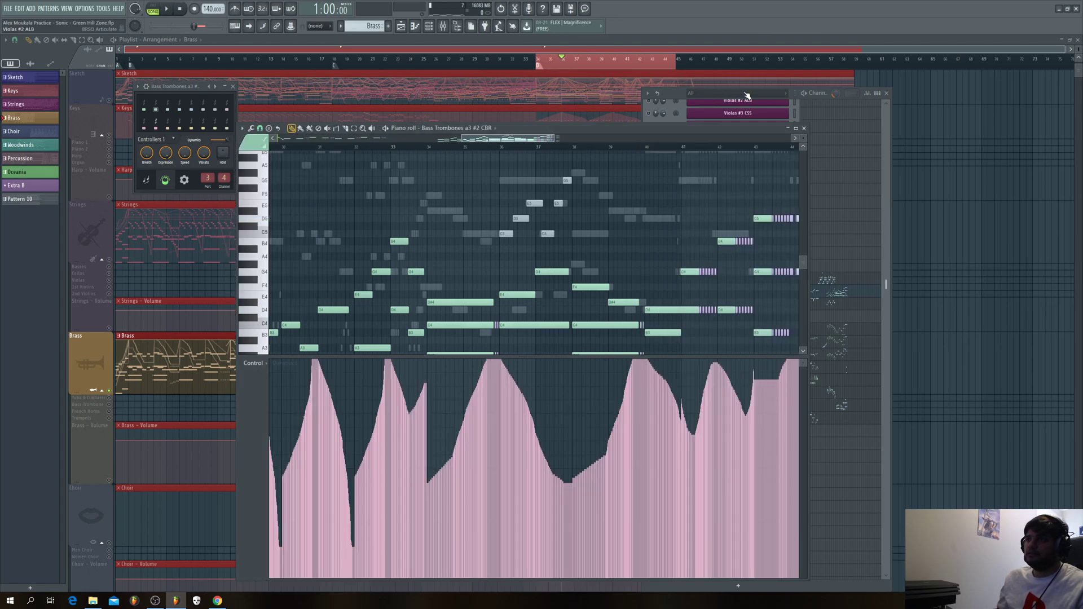
left_click(796, 128)
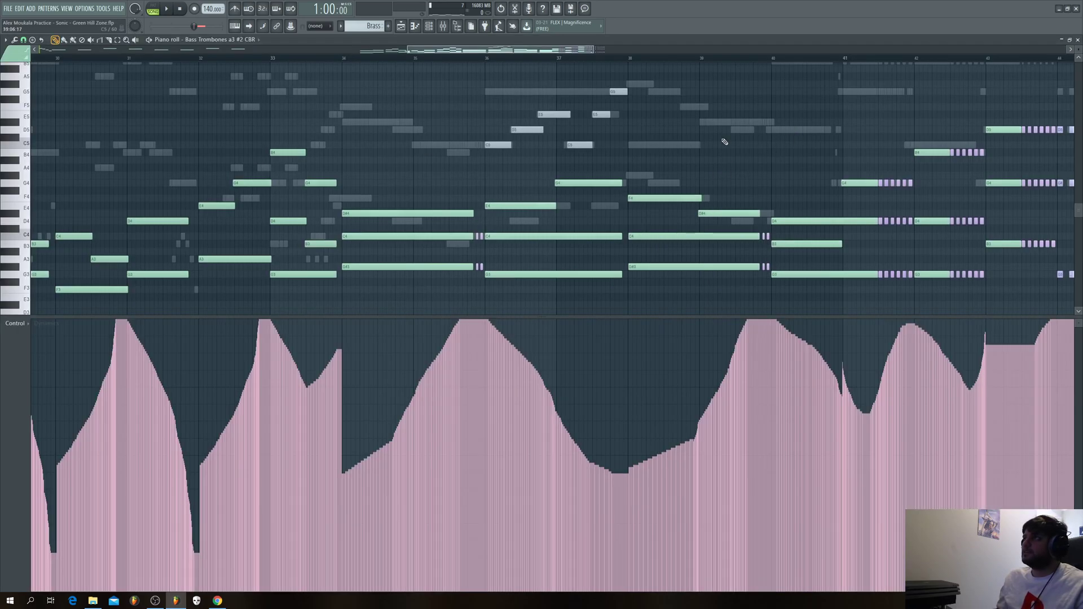
Step: Play the Bass Trombones part from bar 34 while following its dynamics curve, and close the piano roll after listening
left_click_drag(566, 50, 748, 60)
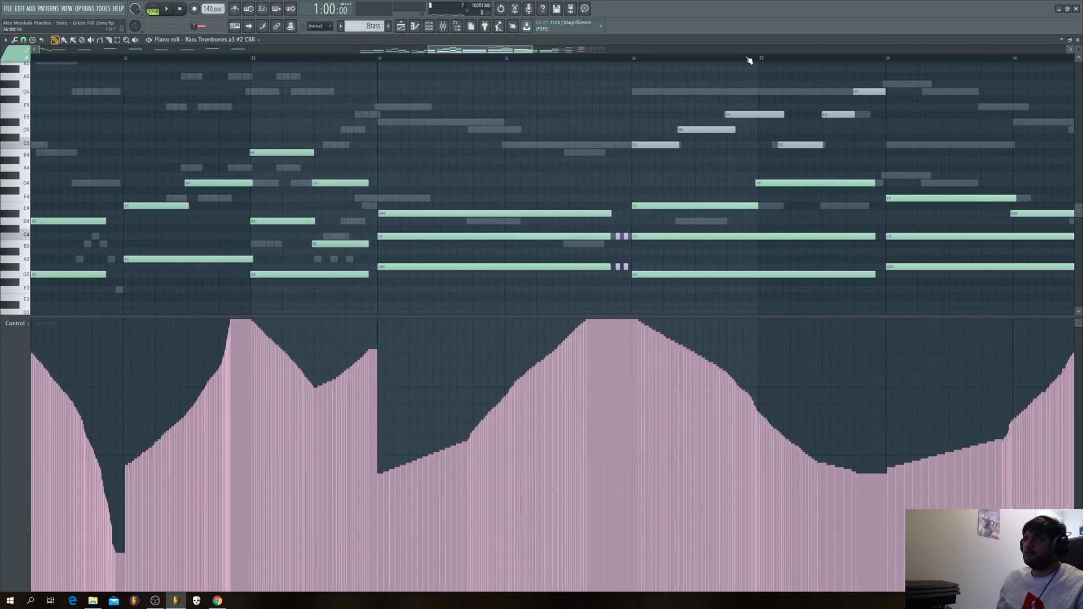
left_click(1069, 41)
key("F6")
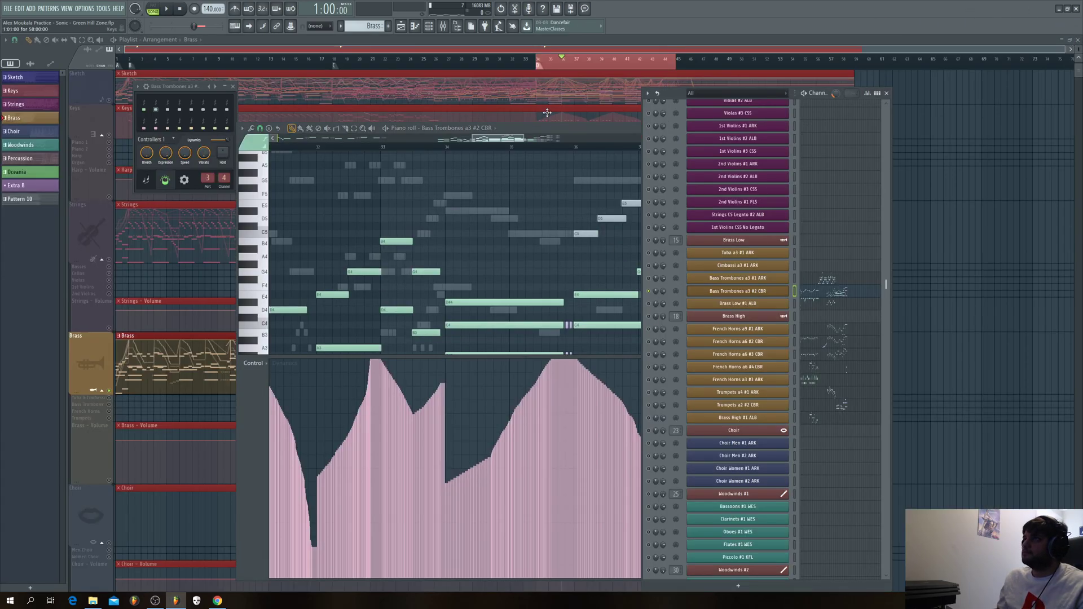
key("F6")
left_click(798, 127)
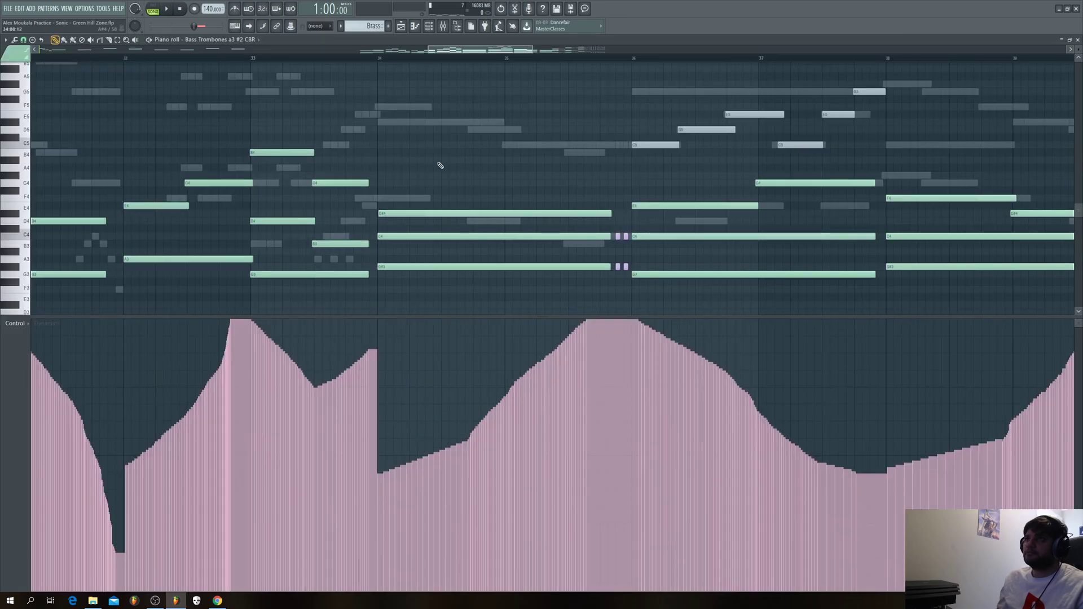
left_click(376, 60)
key("space")
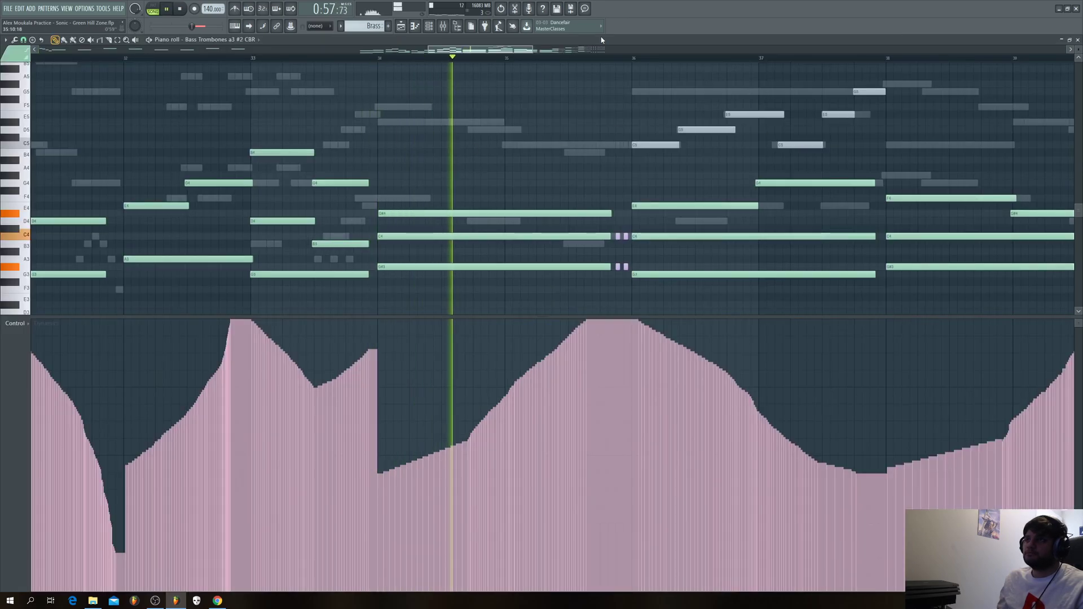
left_click_drag(532, 50, 675, 64)
scroll(623, 161, "up", 2)
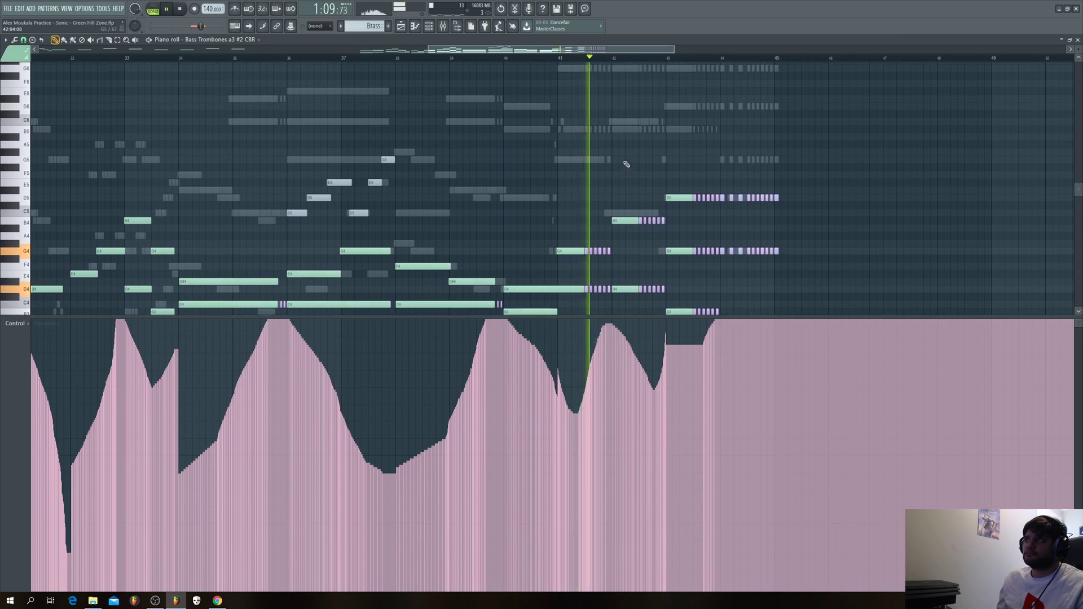
scroll(623, 161, "down", 2)
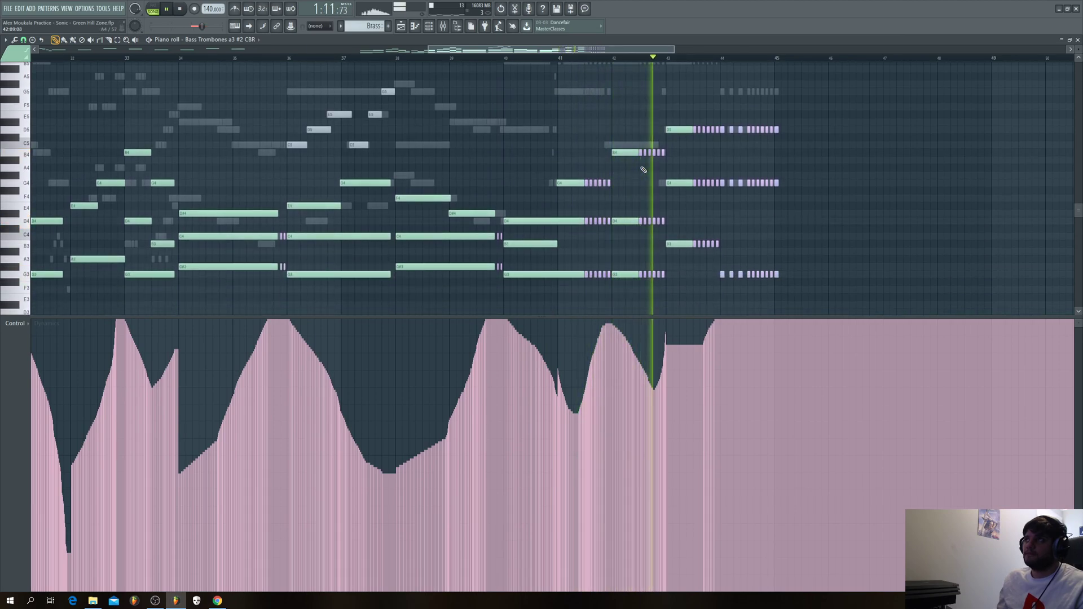
left_click(1070, 41)
key("space")
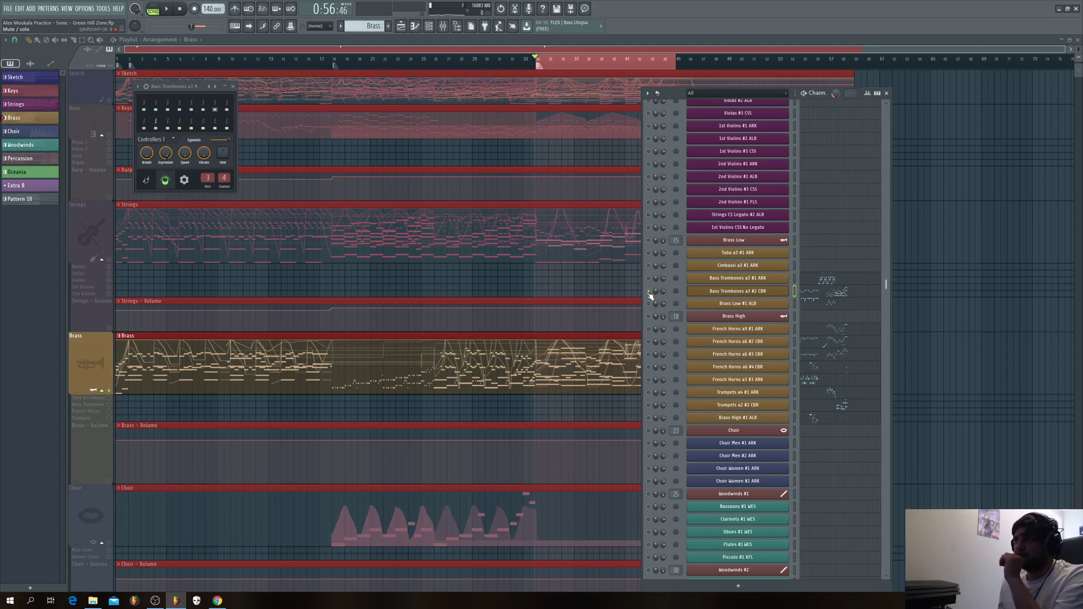
Step: Turn off solo on the Bass Trombones a3 #2 CBR channel in the channel rack
scroll(822, 164, "up", 6)
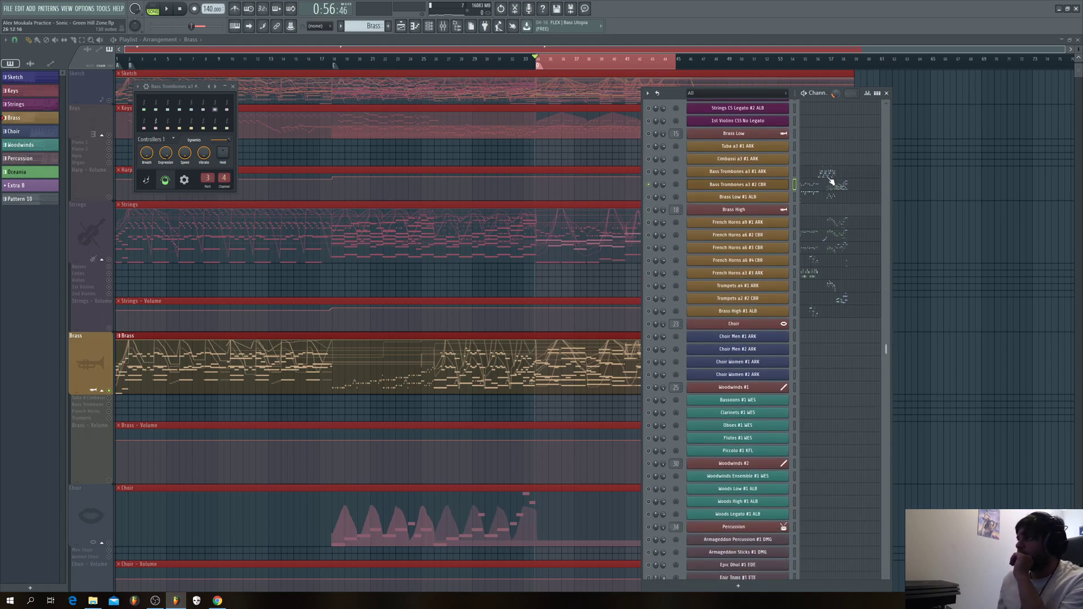
scroll(625, 336, "up", 1)
scroll(625, 336, "up", 2)
scroll(649, 389, "down", 3)
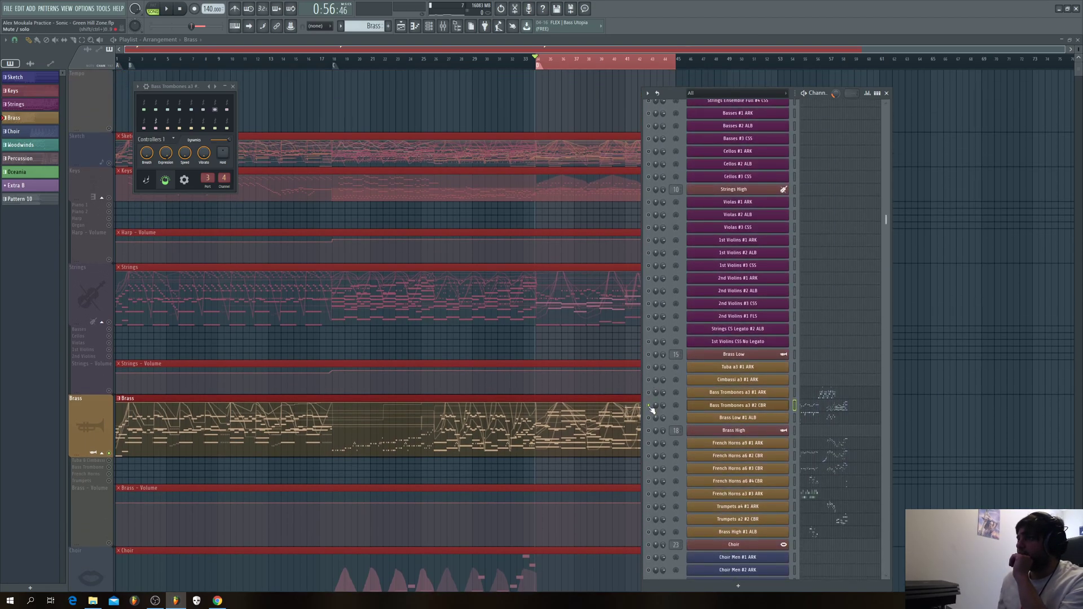
right_click(649, 405)
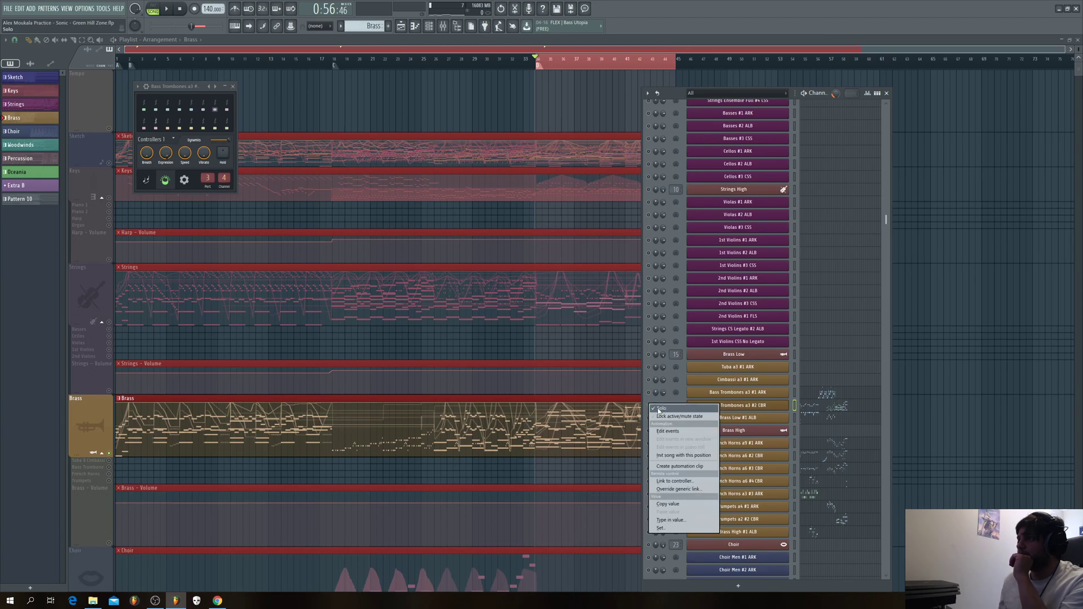
left_click(655, 410)
Step: Solo the Trumpets a2 #2 CBR channel and open its part in the piano roll to examine the notes up to bar 45
scroll(847, 361, "down", 5)
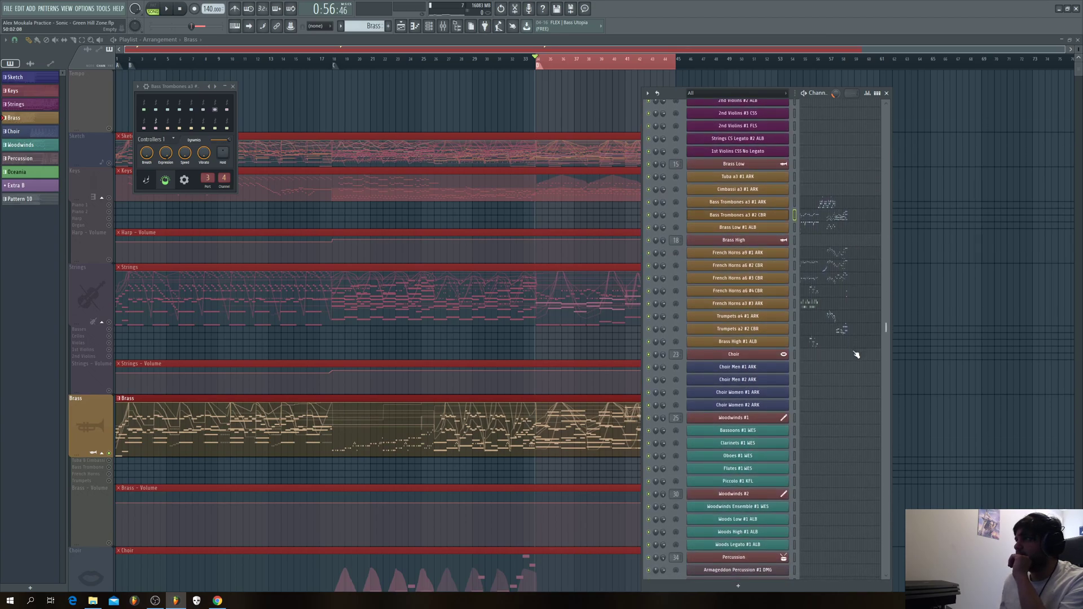
right_click(648, 332)
key("Escape")
right_click(789, 328)
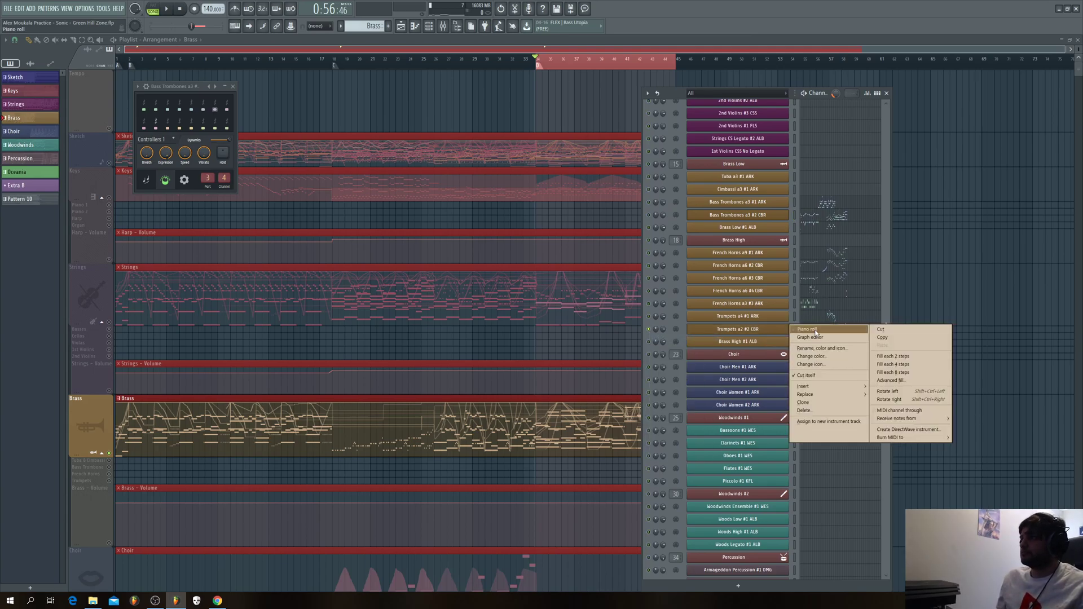
left_click(812, 330)
left_click_drag(224, 50, 651, 78)
scroll(395, 137, "up", 5)
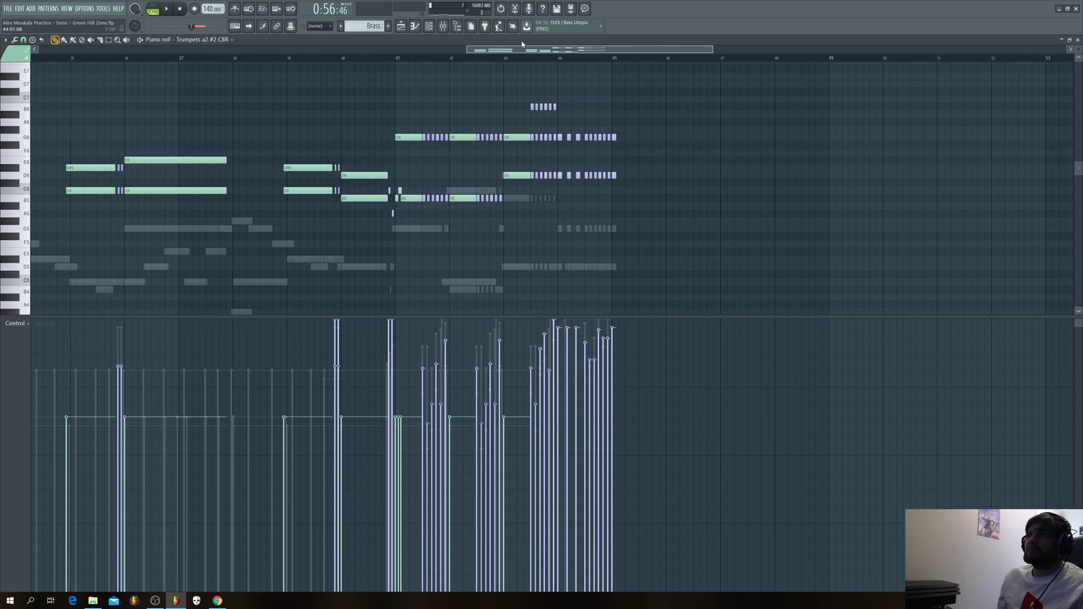
left_click_drag(465, 51, 357, 54)
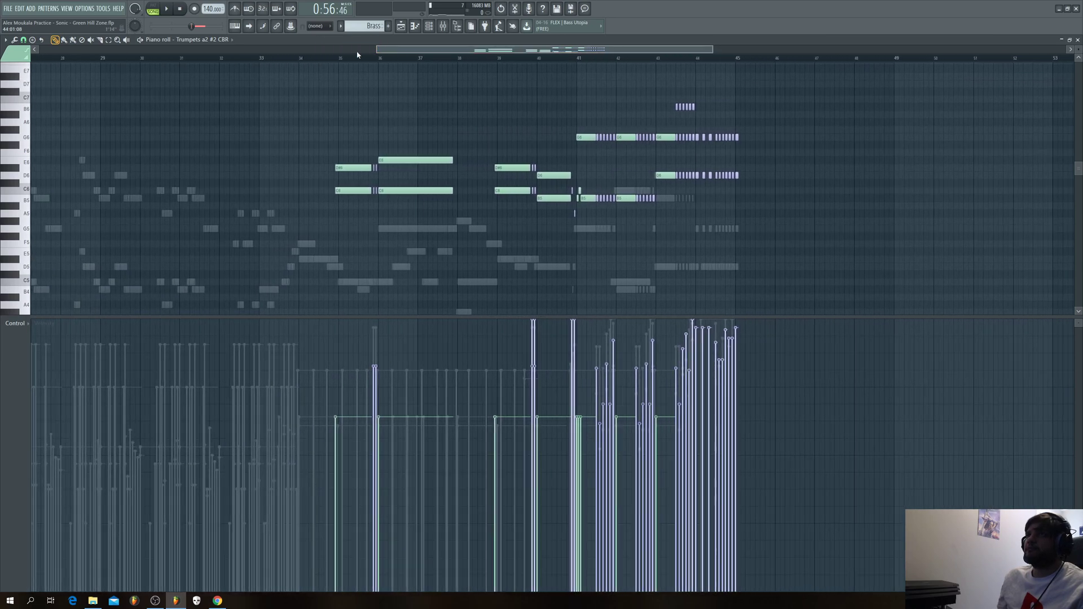
scroll(397, 47, "left", 3)
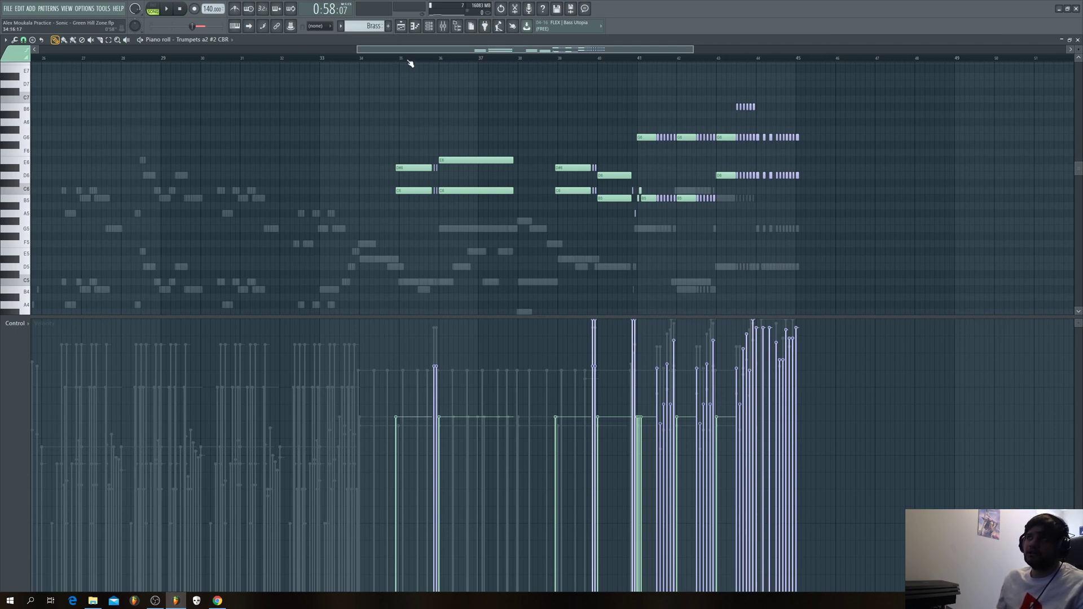
left_click_drag(649, 49, 677, 50)
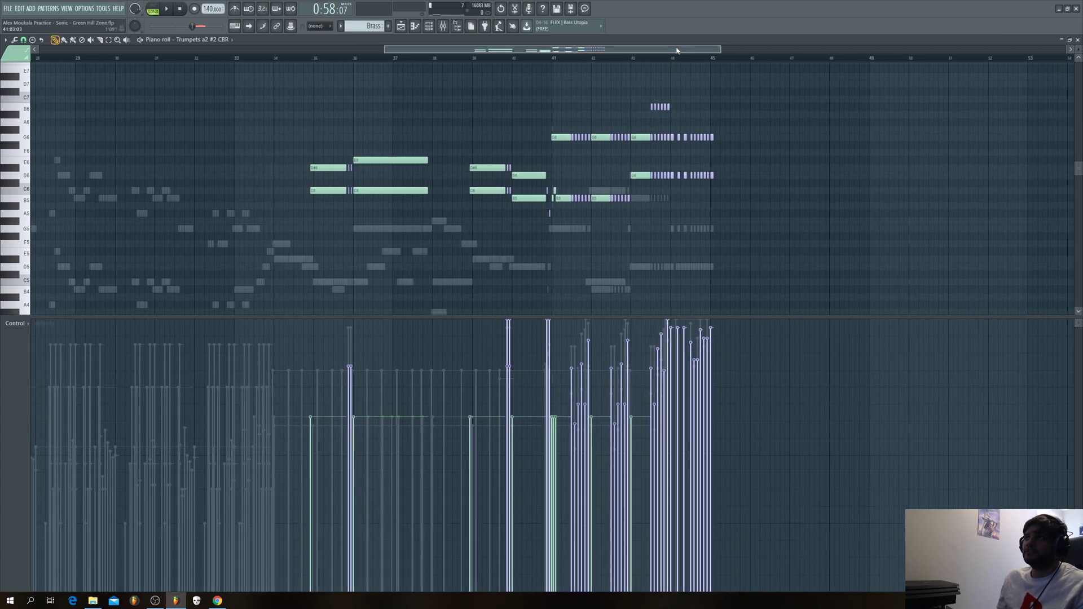
Step: Audition the Trumpets a2 #2 CBR channel with the piano roll restored to a smaller window, and close the piano roll
left_click(1070, 40)
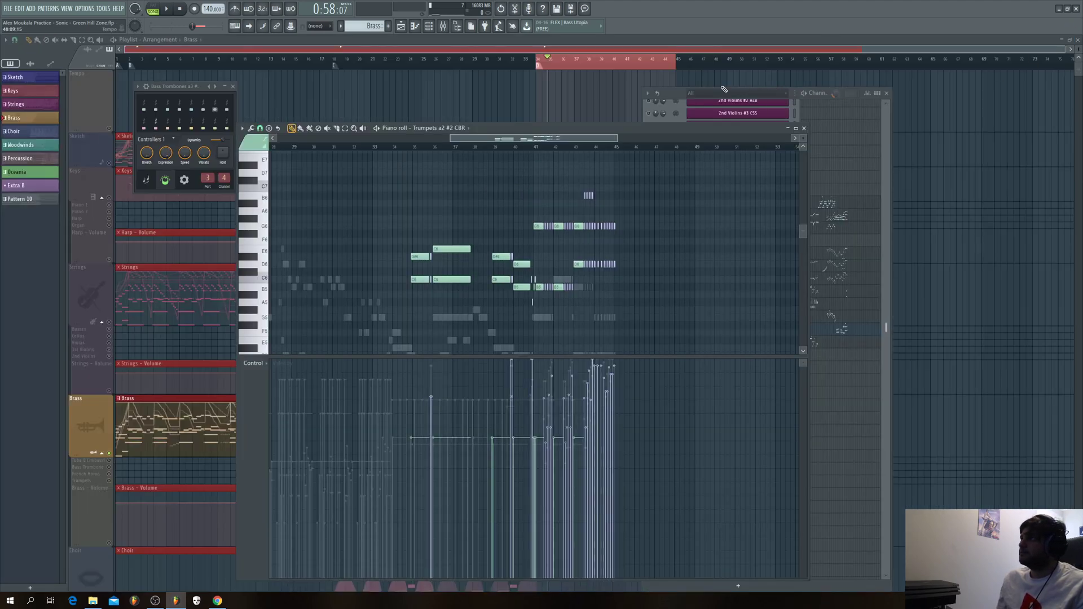
left_click(666, 93)
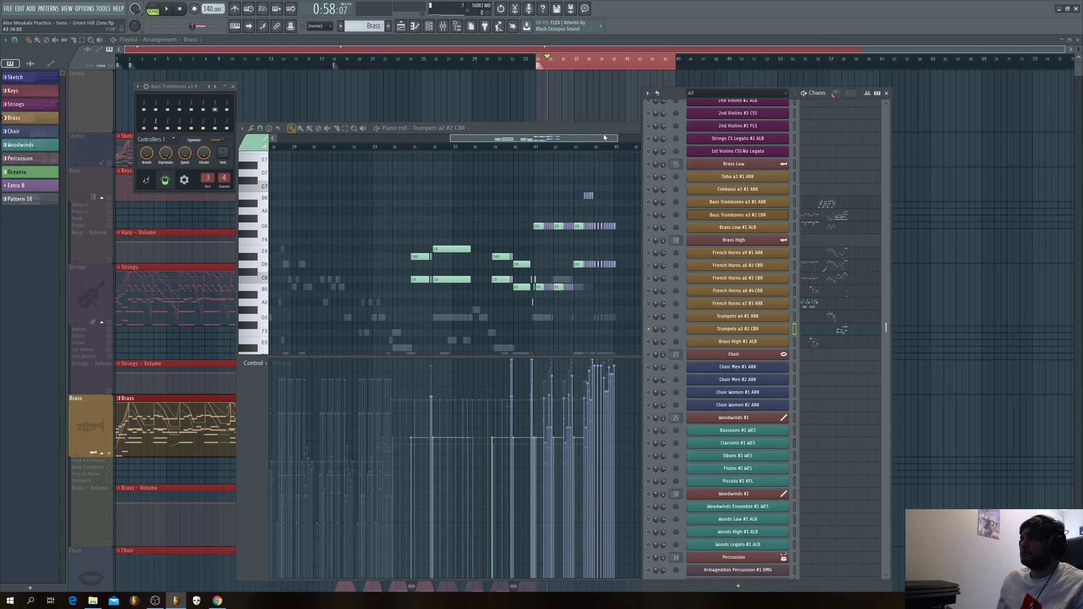
left_click(604, 137)
key("space")
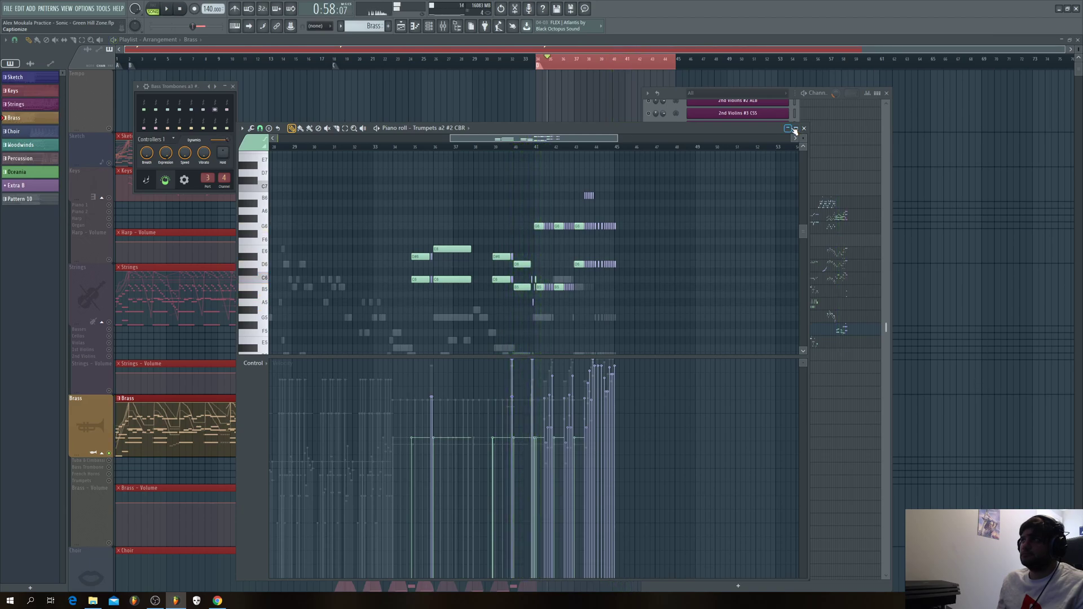
key("space")
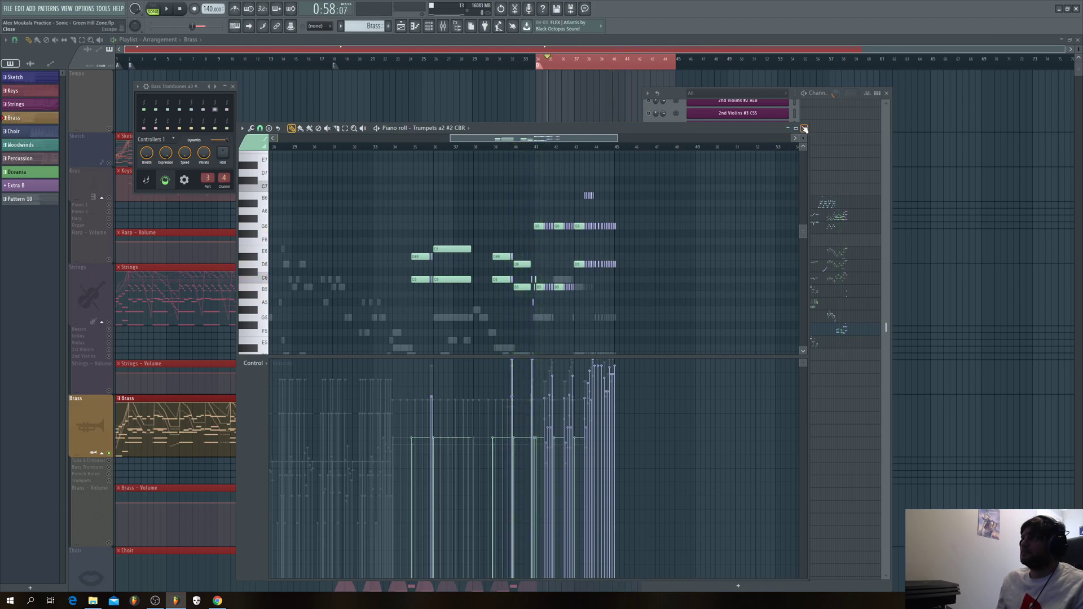
left_click(805, 129)
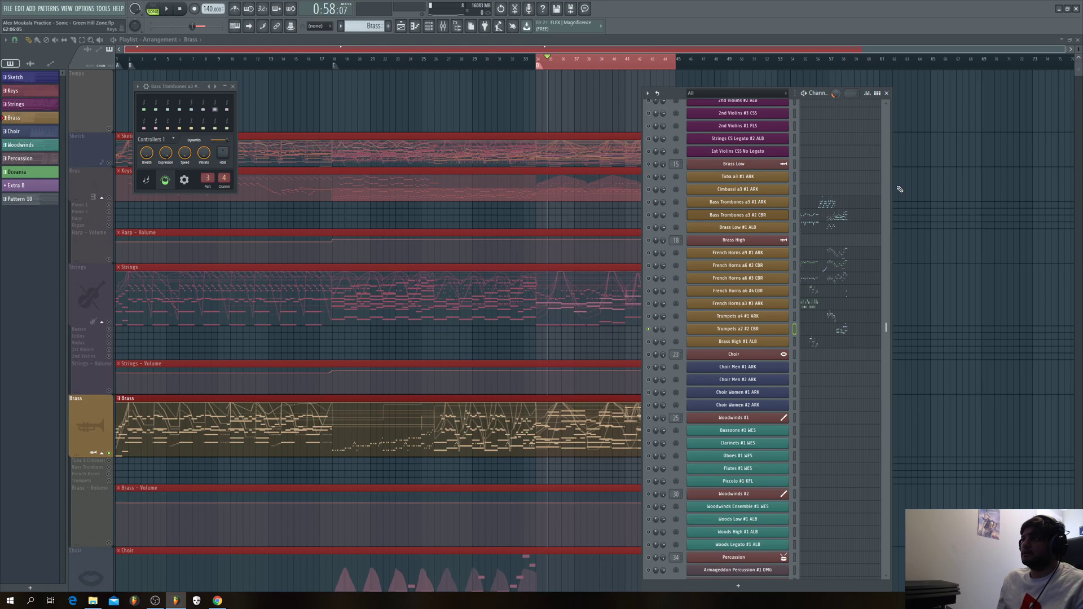
scroll(841, 286, "down", 4)
scroll(841, 286, "up", 6)
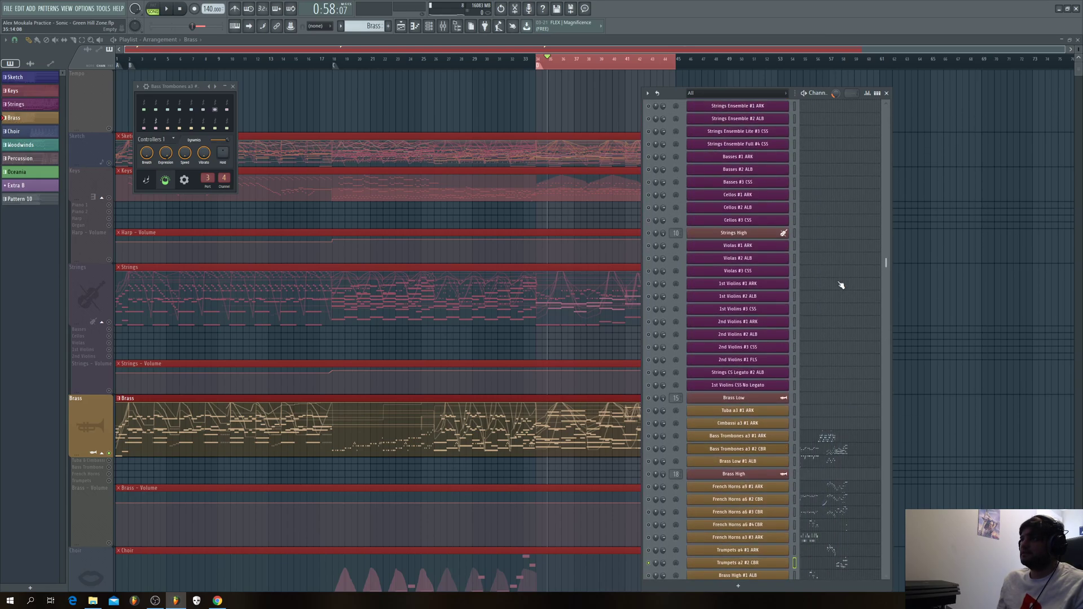
scroll(841, 286, "down", 1)
scroll(834, 226, "down", 1)
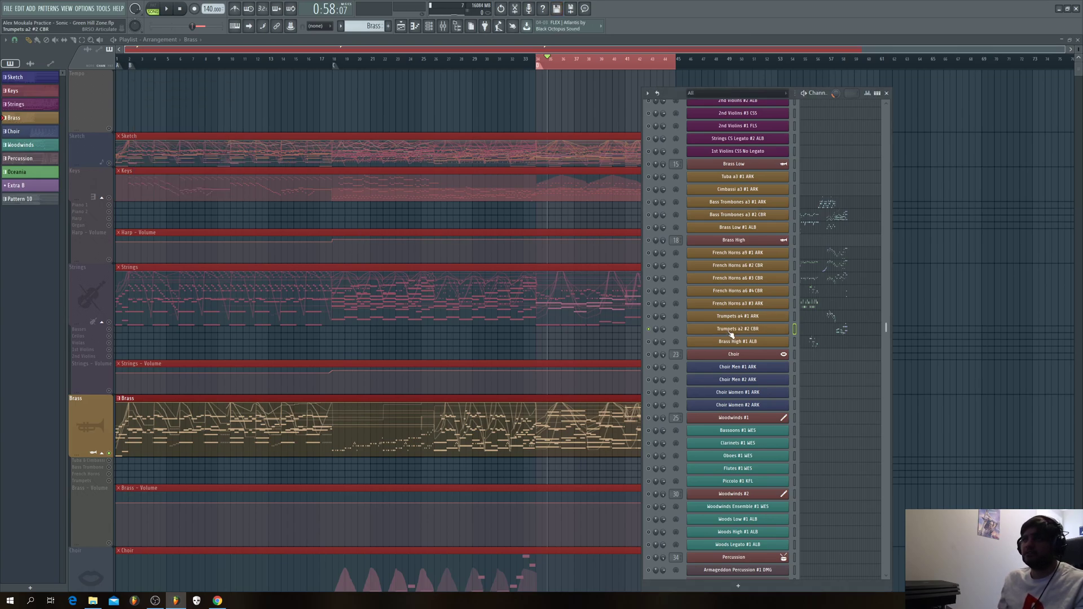
Step: Play the soloed Trumpets a2 #2 CBR part once more, stop playback and turn its solo off
key("space")
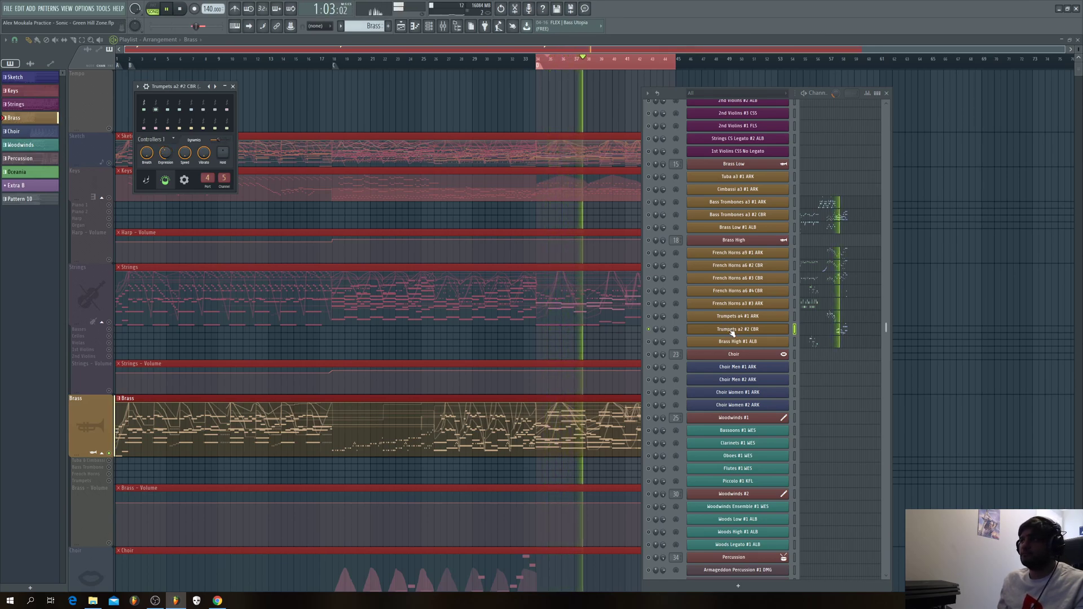
key("space")
left_click(659, 338)
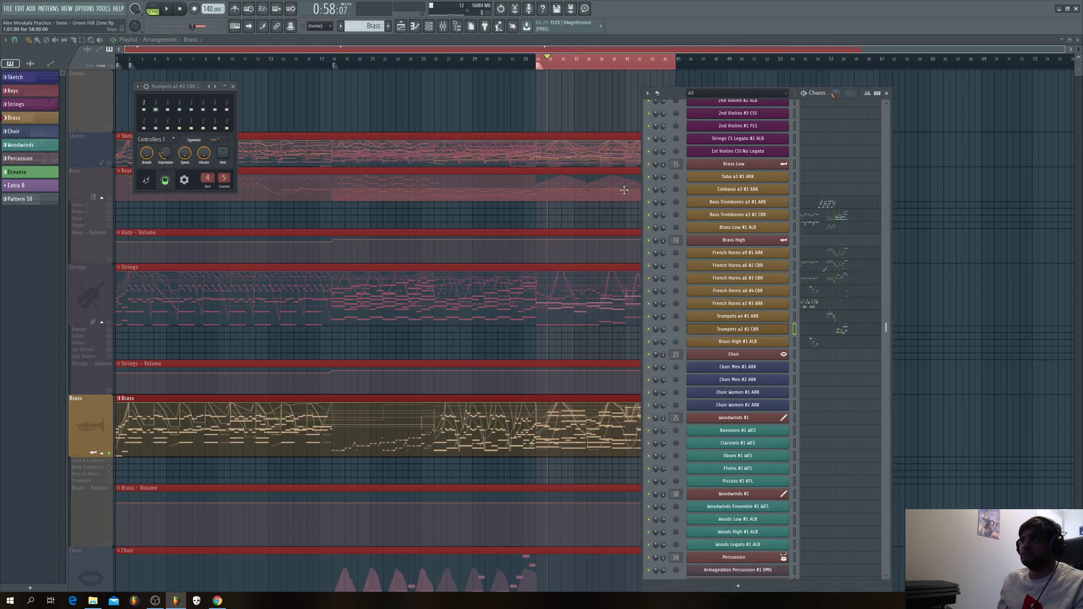
Step: Restore the other tracks from the Keys solo and play the full arrangement from just before bar 34
left_click(96, 196)
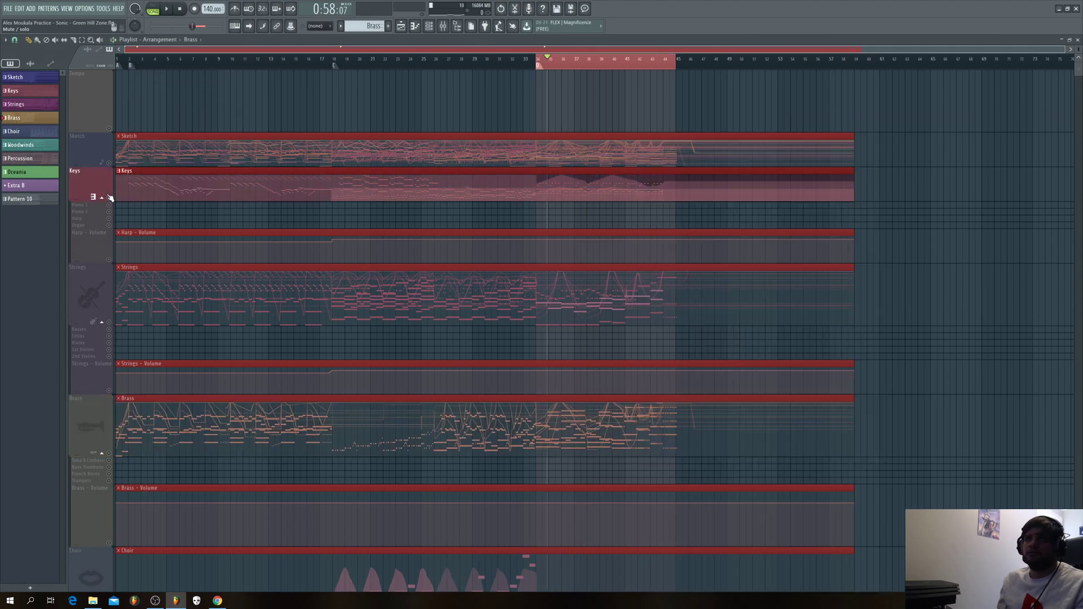
key("space")
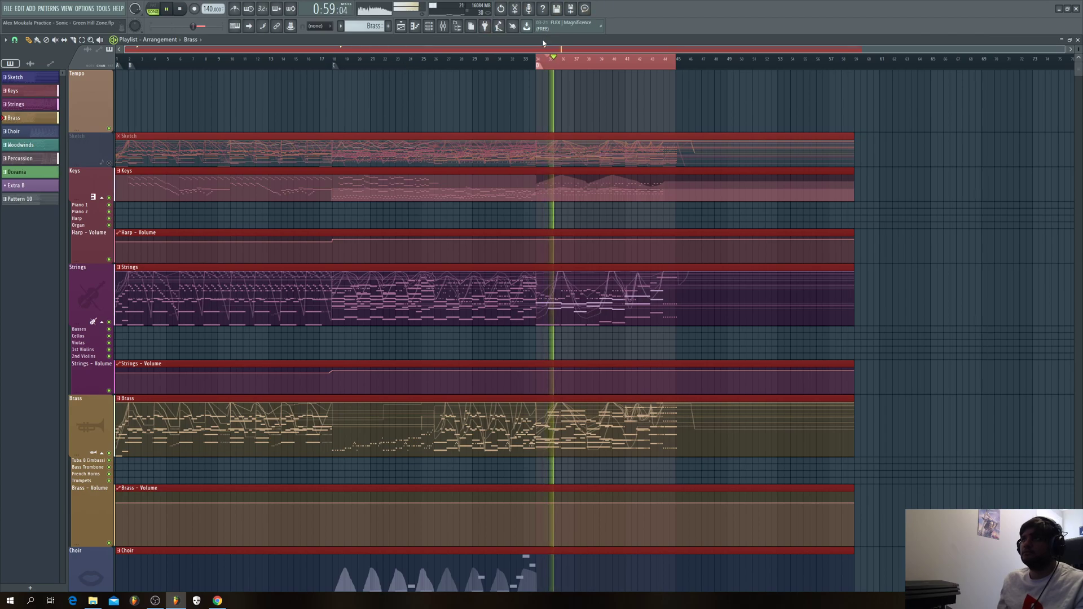
left_click(539, 61)
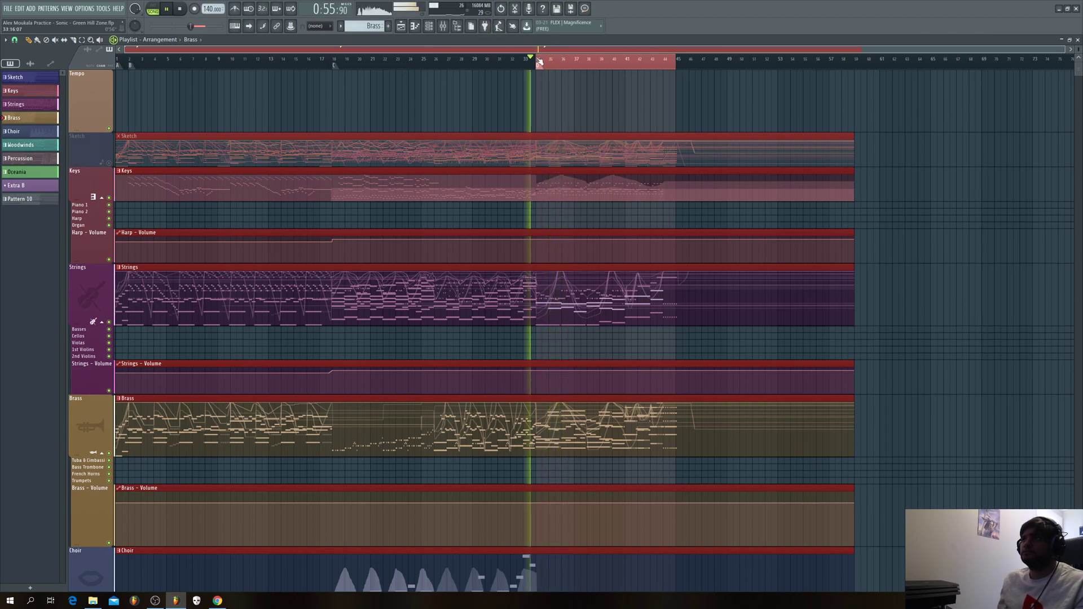
Step: Follow which instrument channels sound across the whole channel rack while the arrangement plays, then close the rack
key("F6")
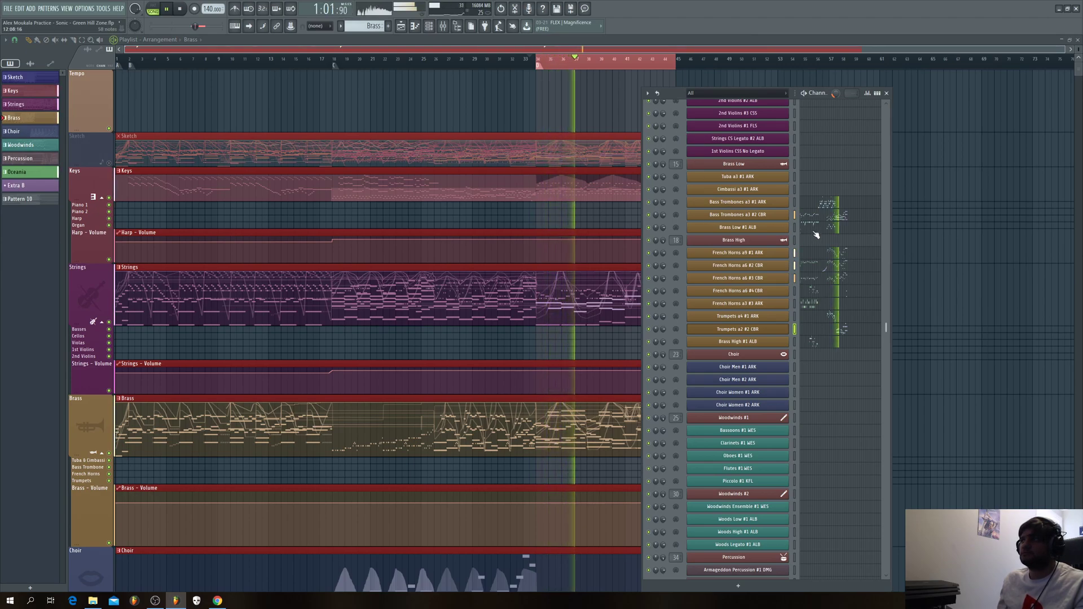
scroll(815, 235, "down", 1)
scroll(814, 234, "down", 3)
scroll(813, 235, "up", 5)
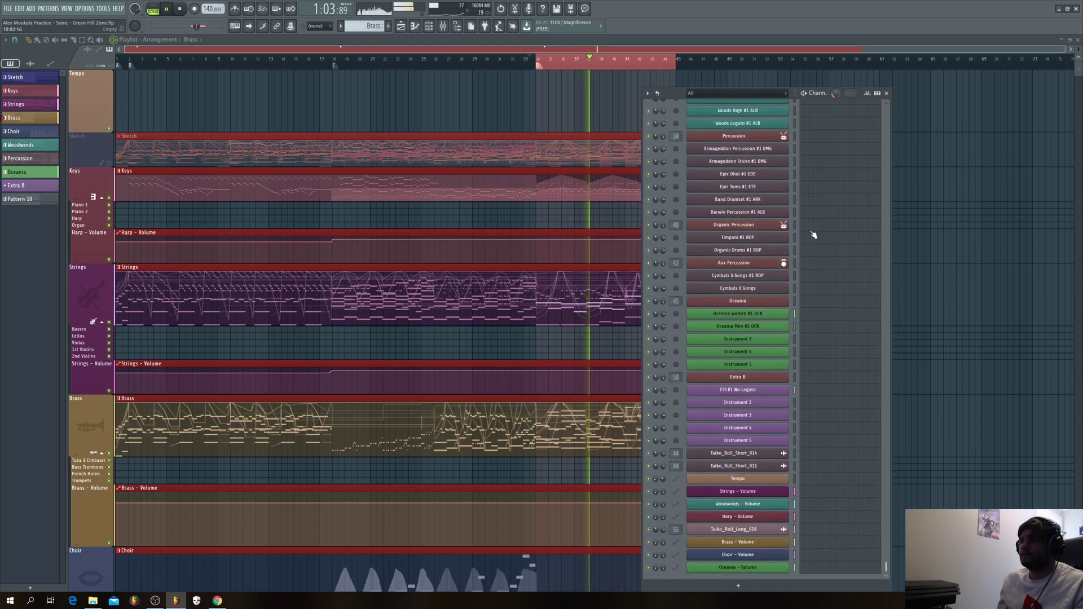
scroll(814, 235, "up", 6)
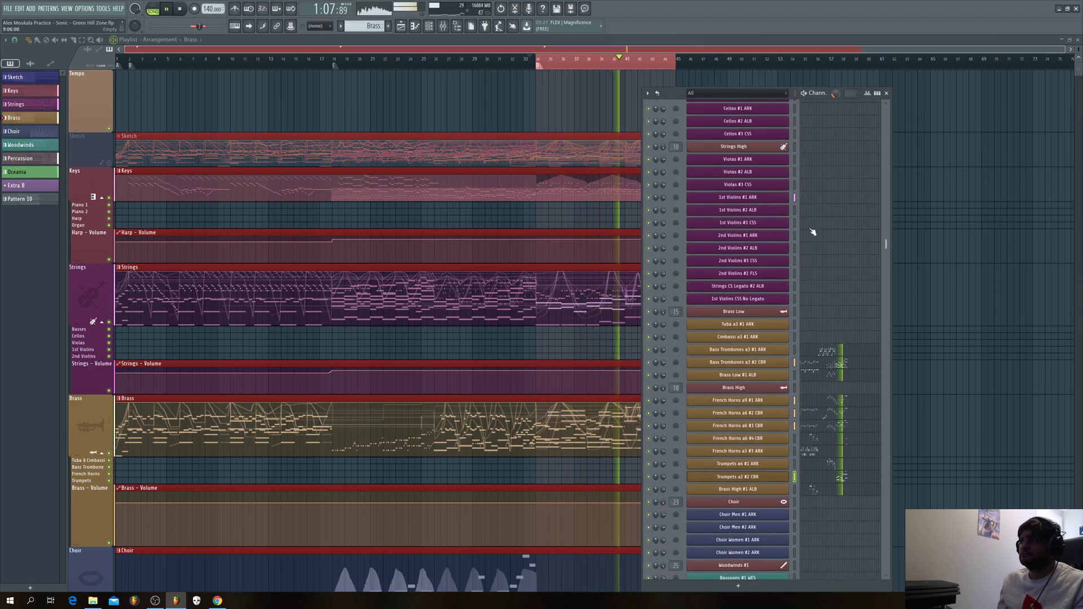
scroll(813, 232, "up", 9)
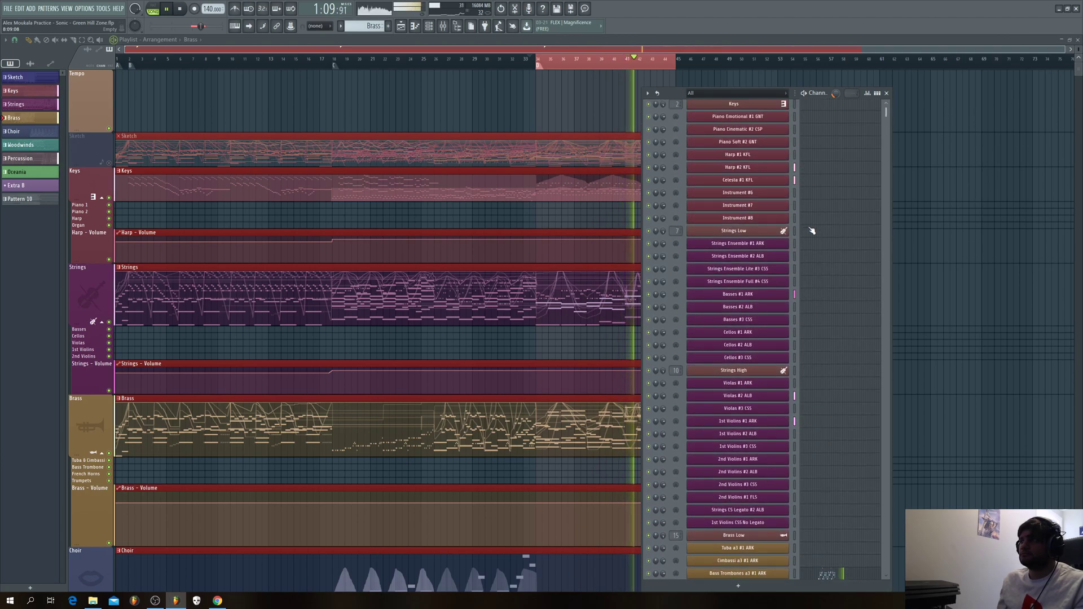
scroll(812, 231, "down", 5)
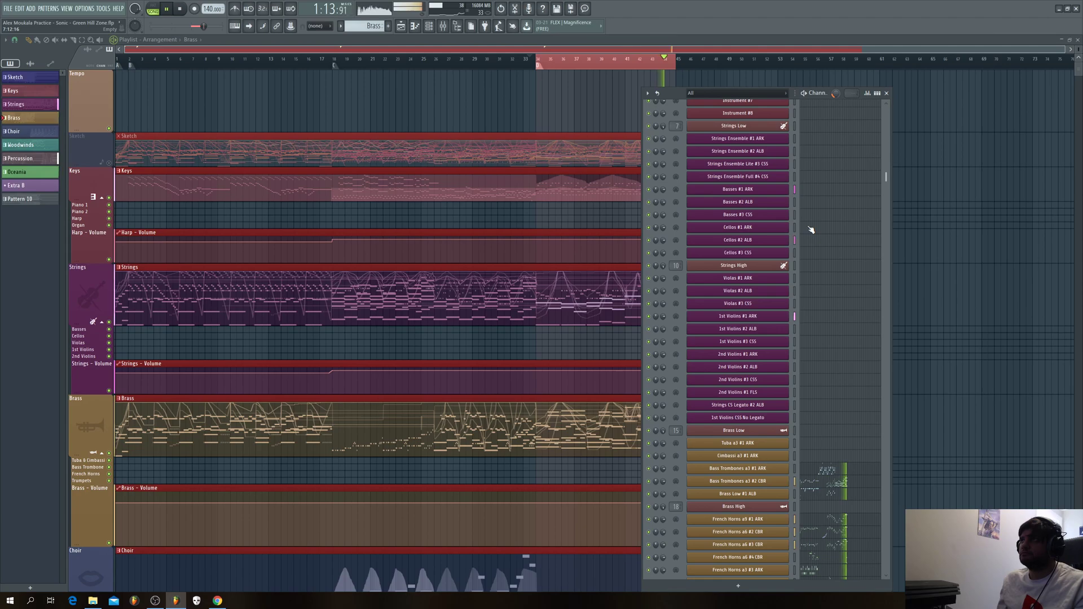
key("F6")
Step: Look through the playlist tracks down to Oceania and solo the Oceania track
scroll(894, 298, "down", 4)
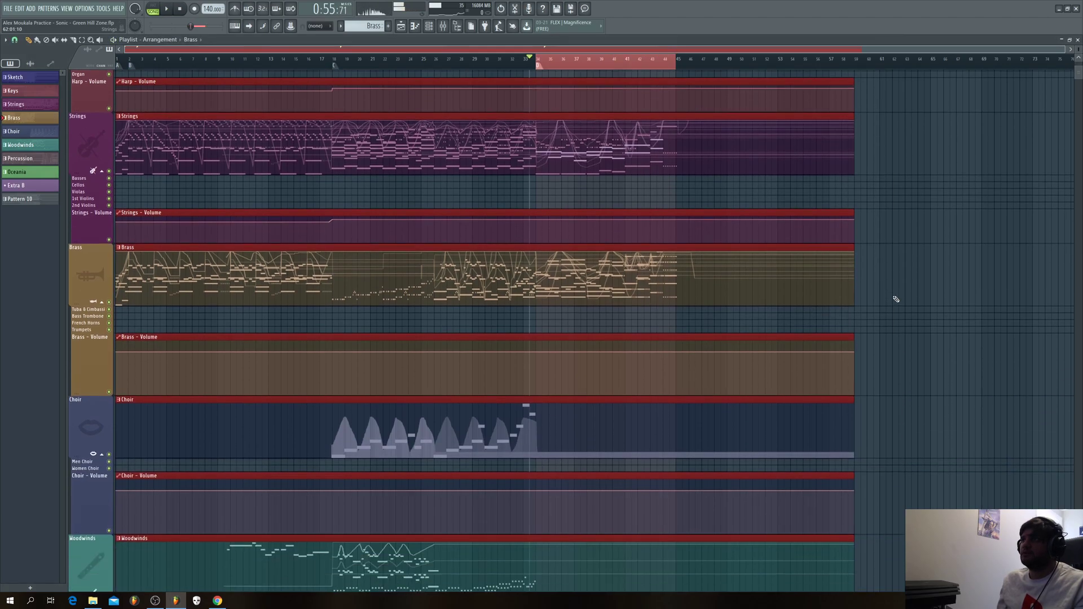
scroll(875, 286, "up", 4)
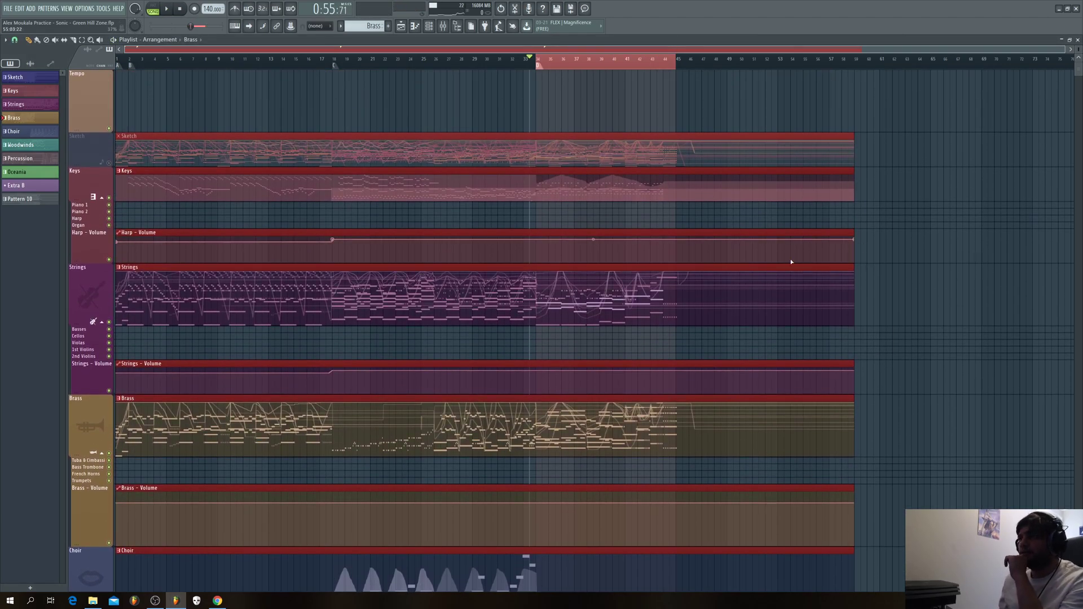
scroll(686, 331, "down", 10)
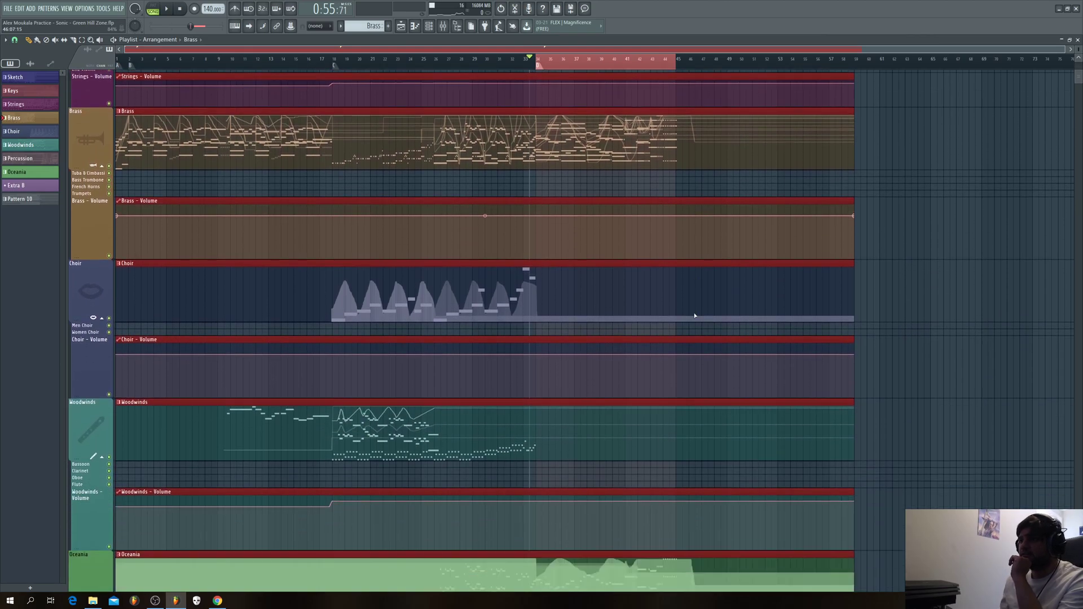
scroll(691, 327, "down", 1)
scroll(593, 365, "down", 1)
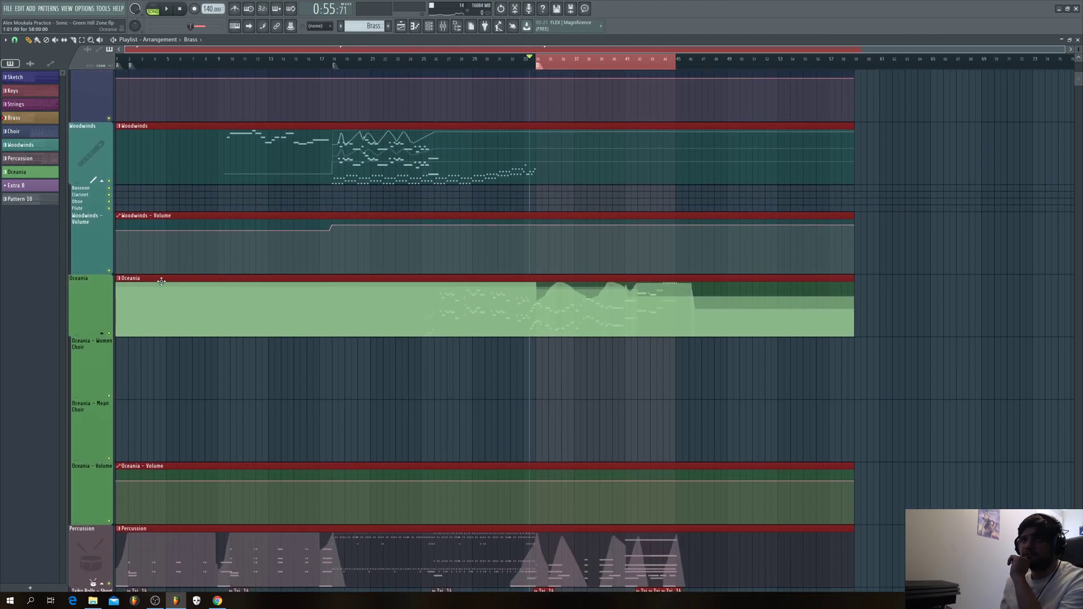
right_click(110, 334)
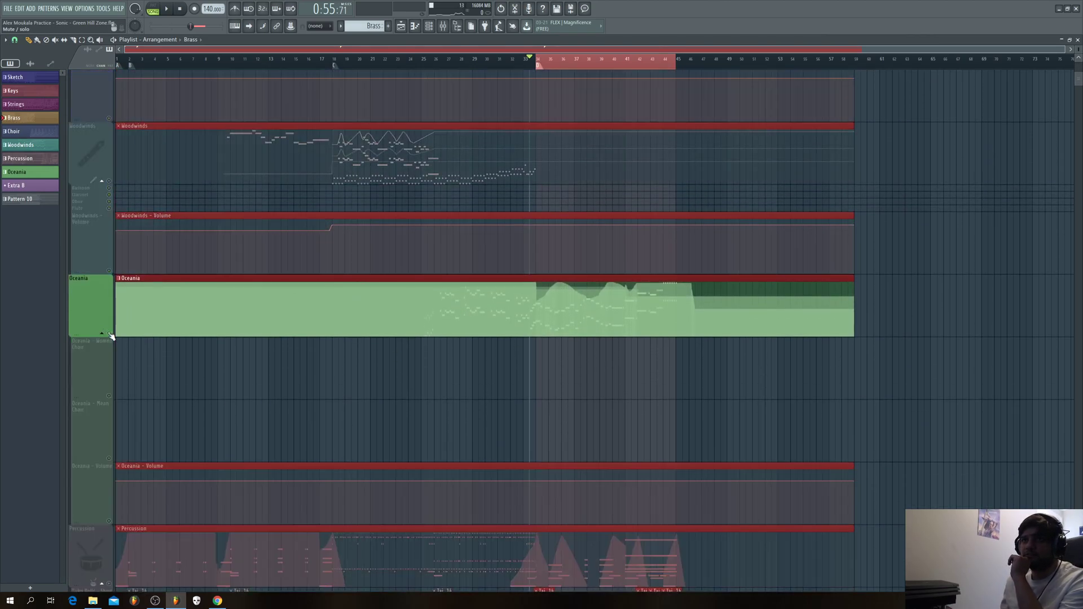
Step: Select the Oceania pattern and open the Oceania Women #1 OCN part in the piano roll at its notes after bar 25
left_click(398, 330)
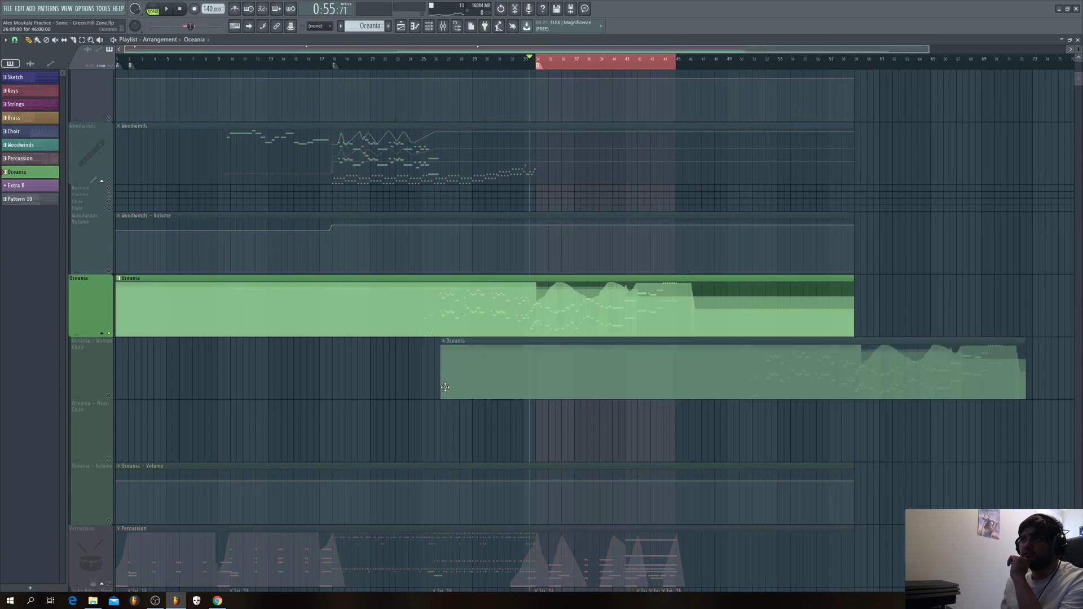
left_click(428, 25)
scroll(867, 246, "down", 15)
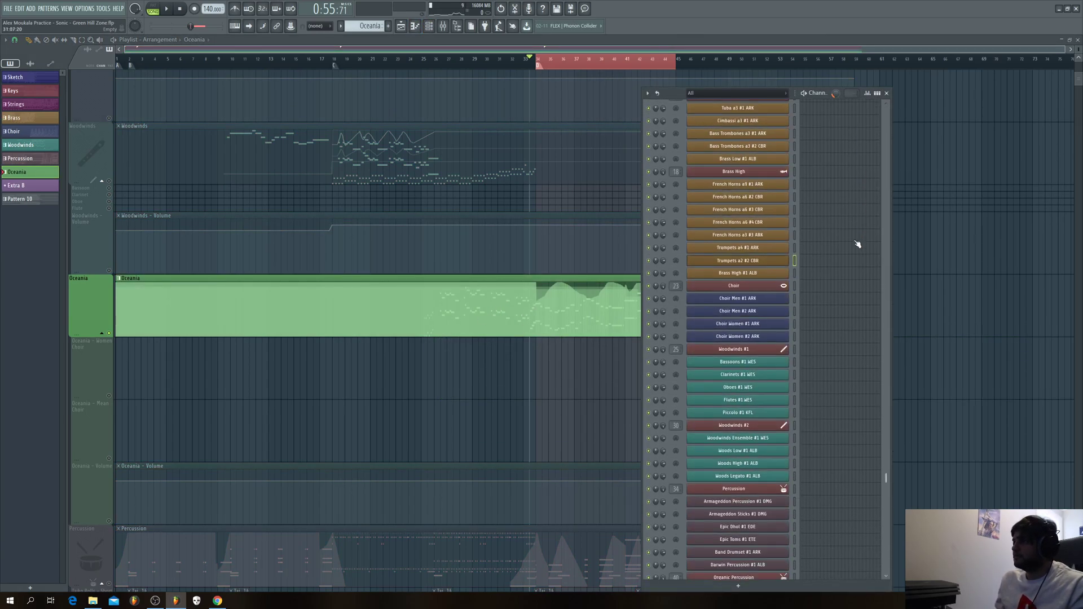
right_click(772, 314)
left_click(803, 312)
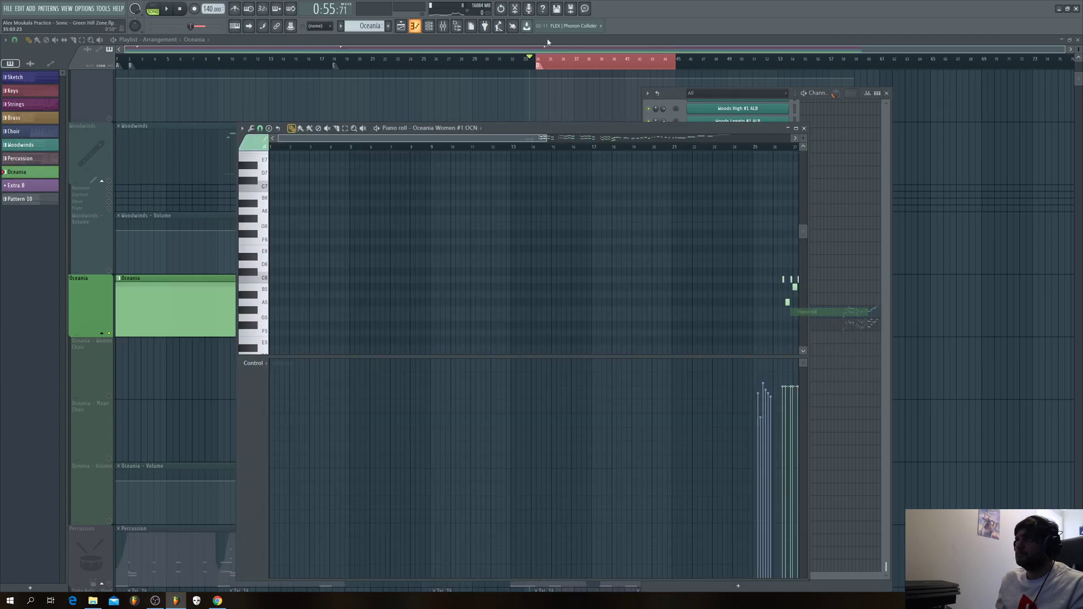
scroll(786, 283, "right", 5)
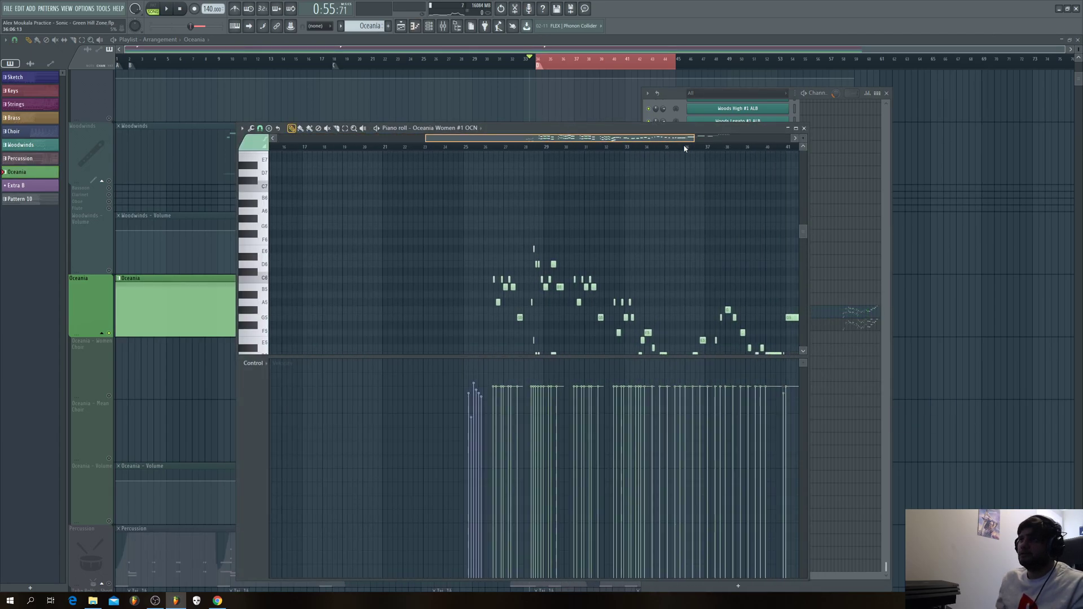
Step: Maximize the piano roll, play the Oceania Women #1 OCN part from about bar 34, and close the piano roll
left_click(796, 129)
left_click_drag(529, 47, 611, 47)
key("space")
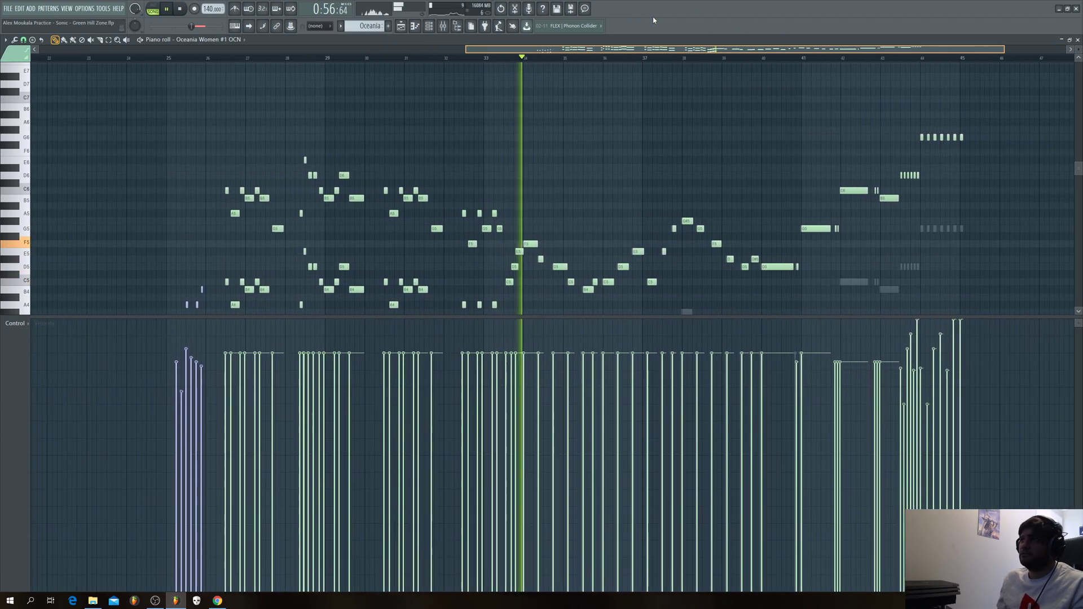
scroll(672, 154, "down", 5)
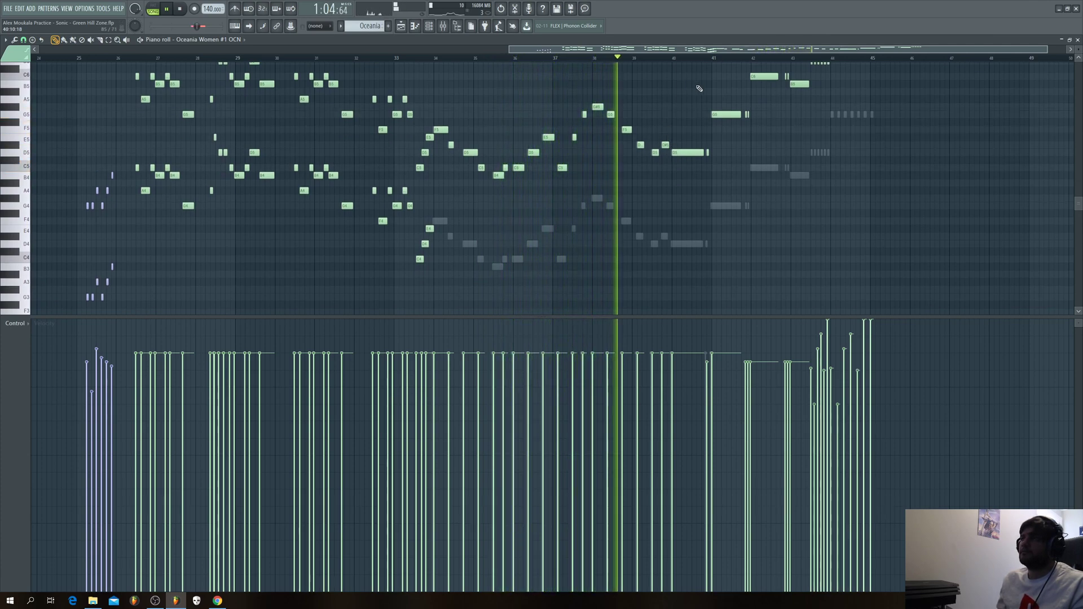
left_click(1078, 40)
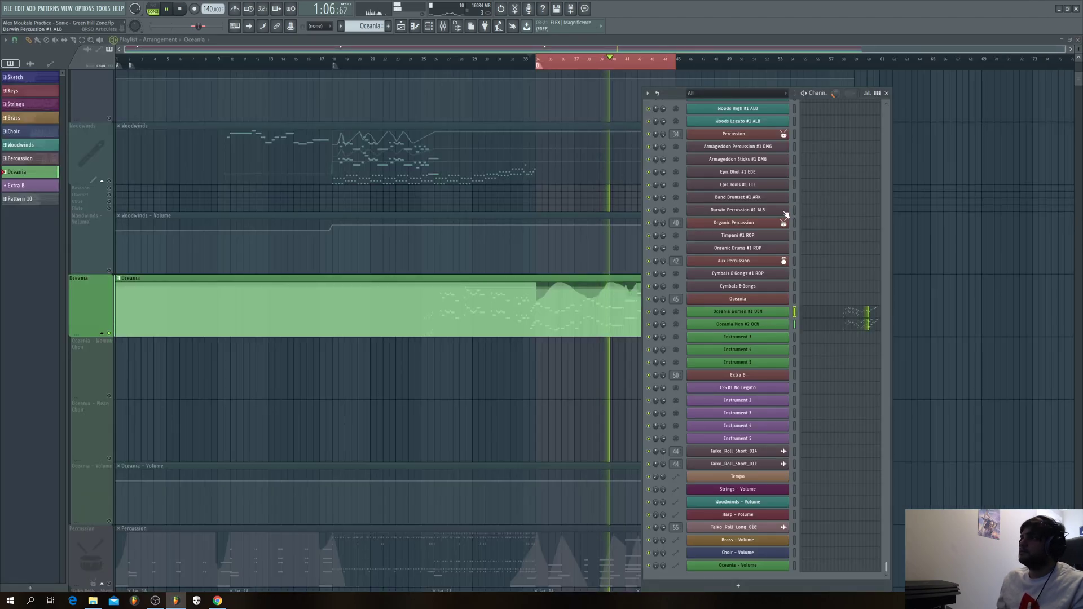
Step: Stop playback, clear the playlist's time selection near bar 34, and solo the Brass track
scroll(959, 170, "up", 1)
key("space")
left_click(545, 58)
scroll(561, 163, "up", 3)
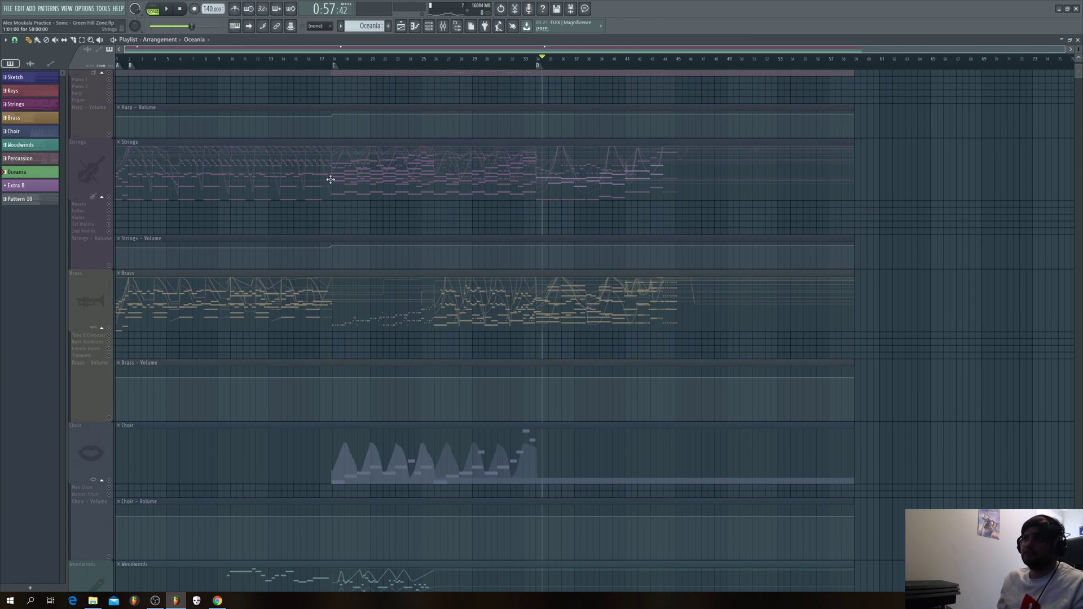
left_click(116, 330)
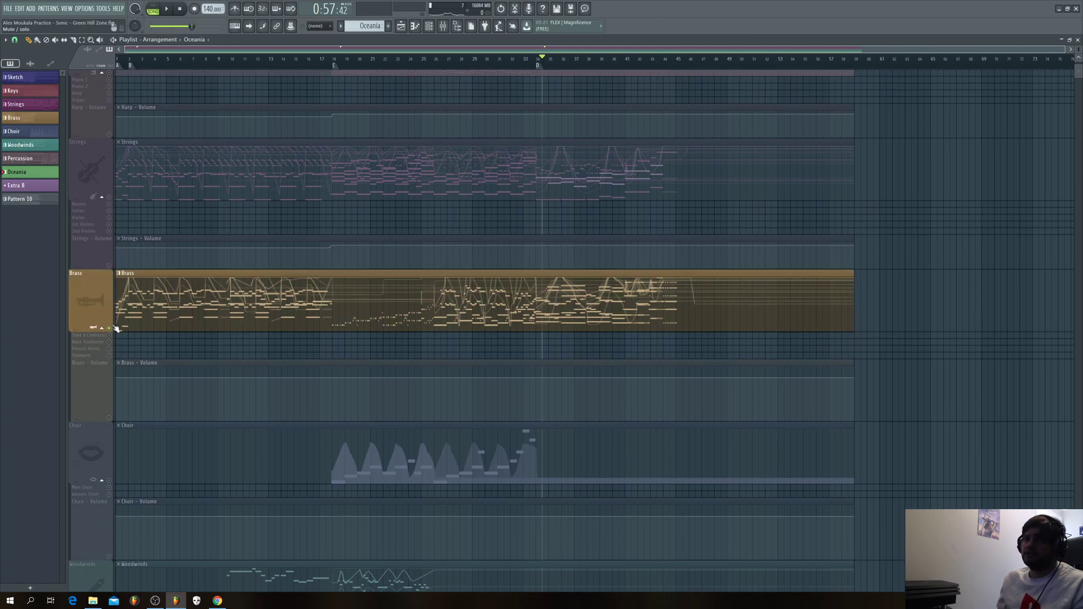
Step: Open the Brass pattern's Bass Trombones a3 #1 ARK part, clear the piano roll's time selection, and close the piano roll
double_click(619, 305)
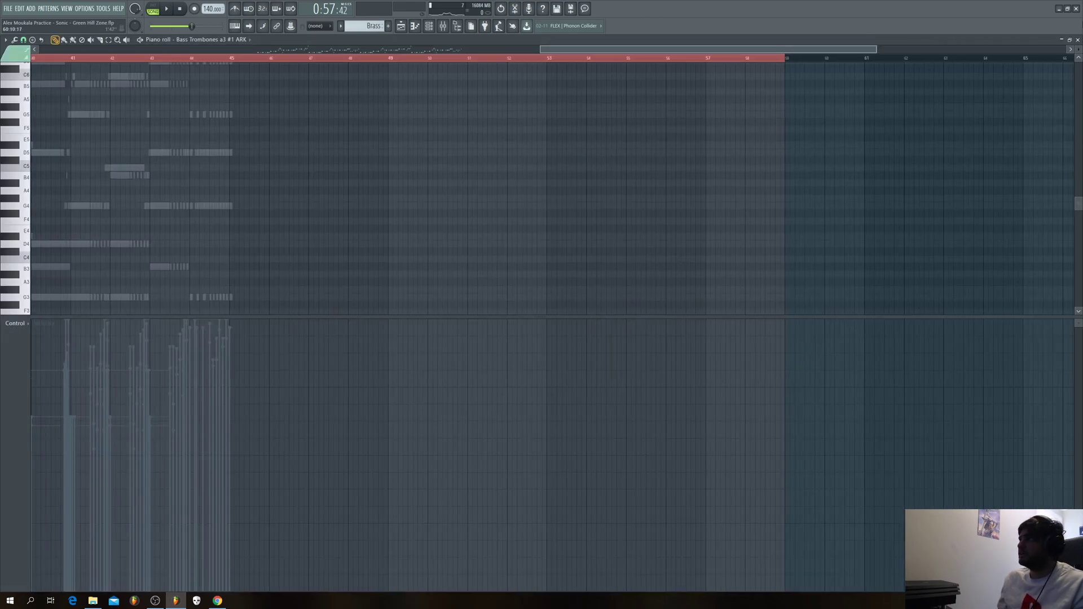
left_click(1070, 40)
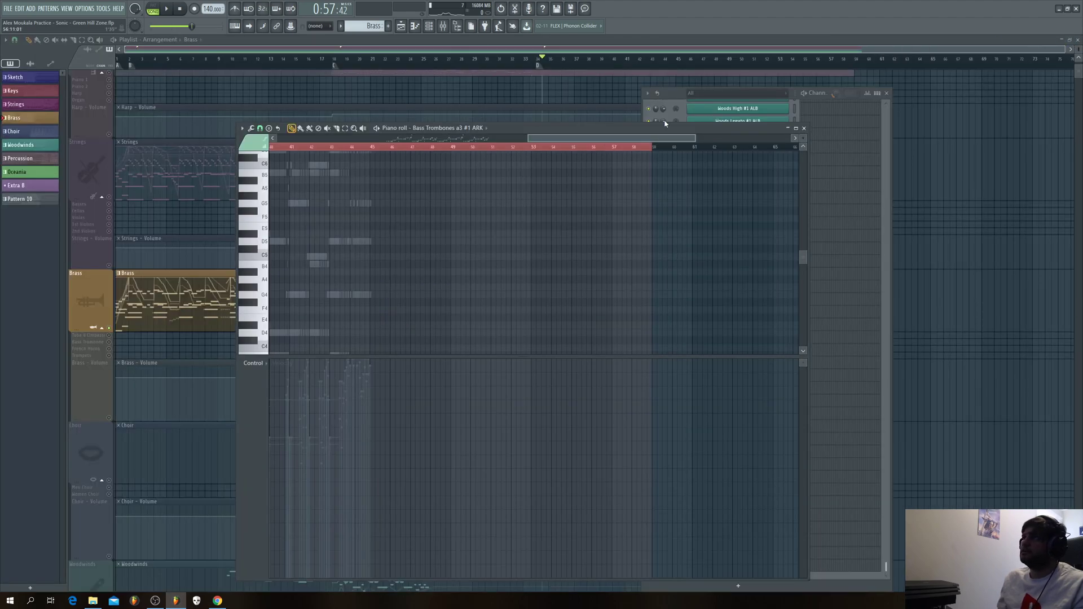
left_click(556, 151)
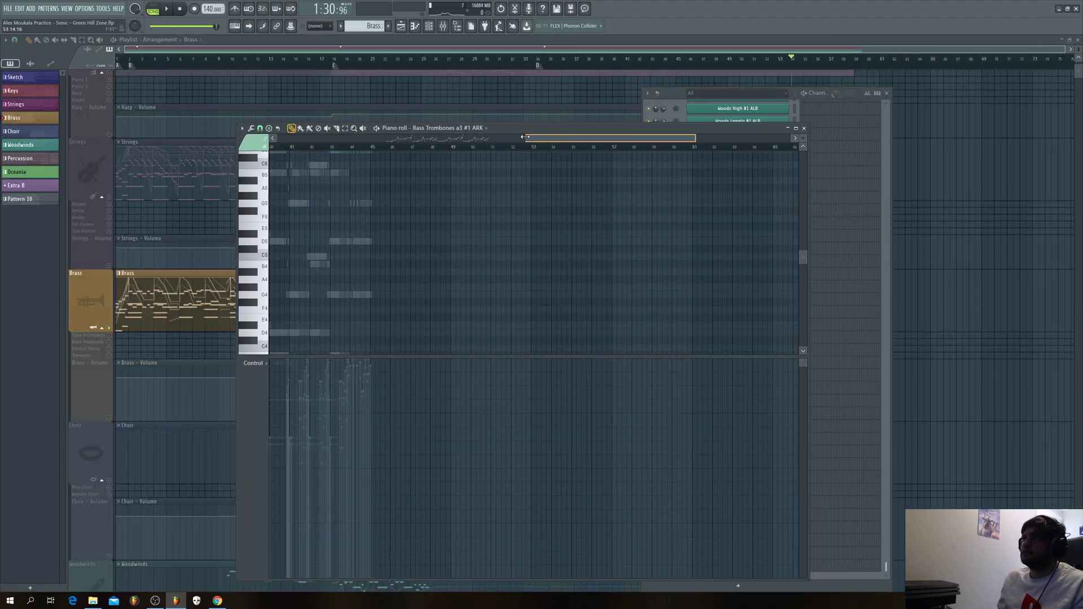
left_click_drag(524, 137, 276, 137)
left_click(804, 128)
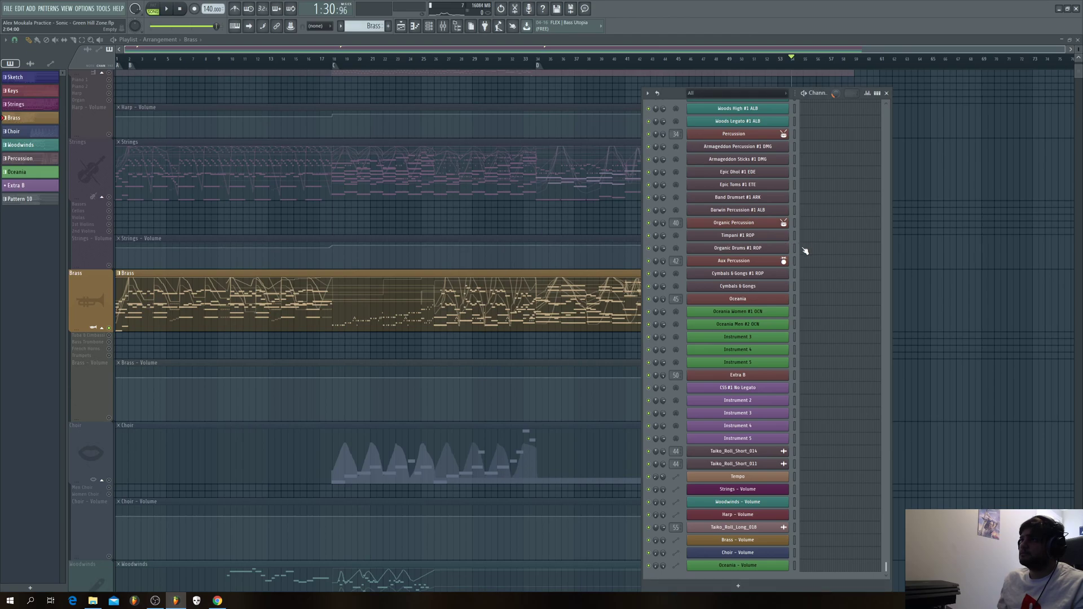
Step: Open the French Horns a9 #1 ARK part in the piano roll and maximize it to examine the notes up to bar 45
scroll(807, 251, "up", 8)
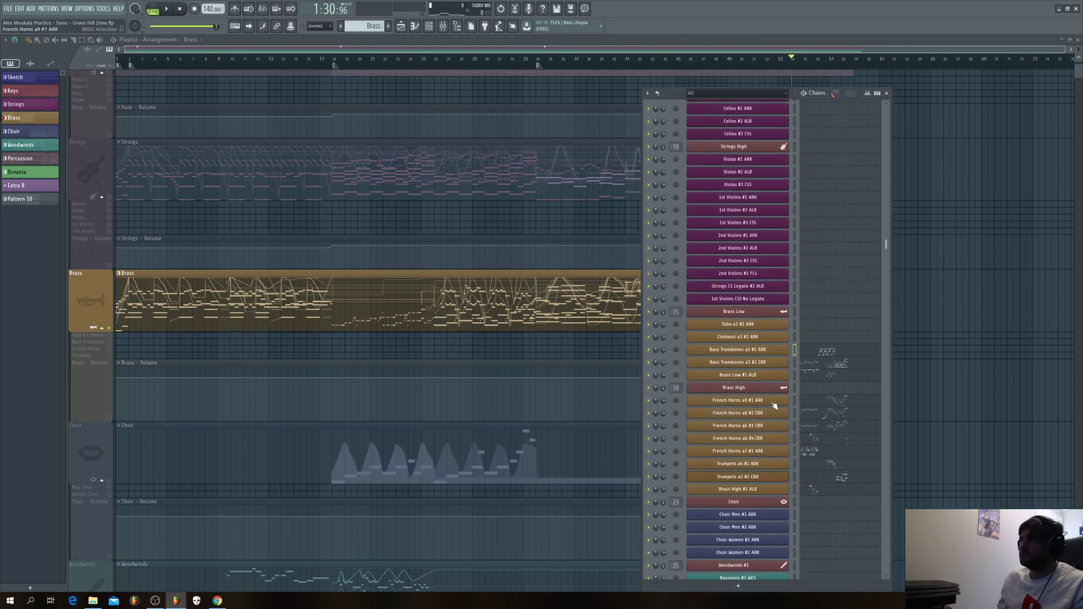
right_click(775, 405)
left_click(812, 401)
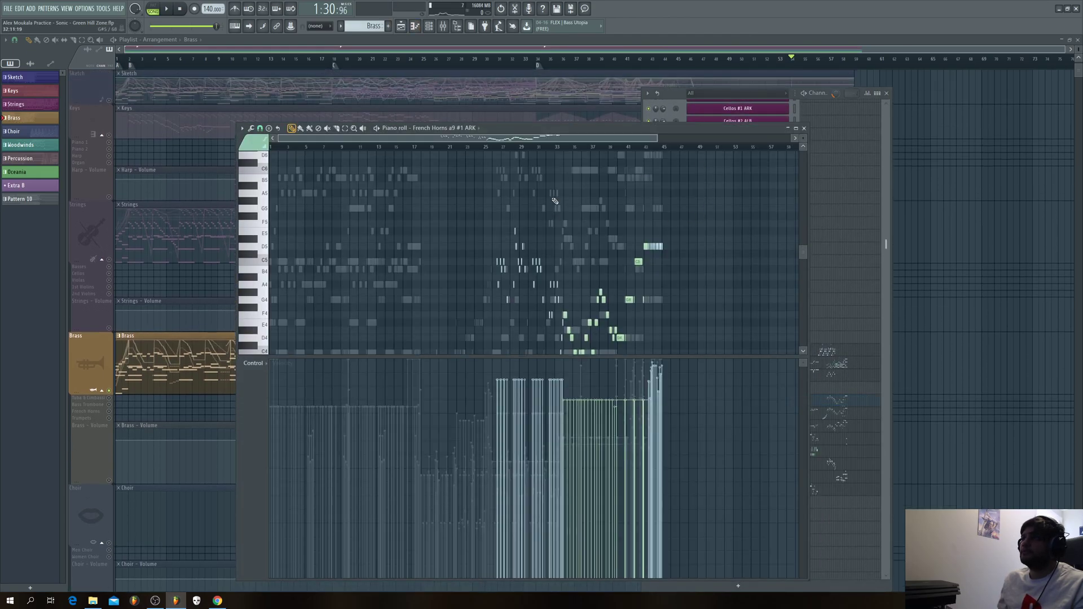
scroll(555, 200, "up", 1)
left_click(796, 129)
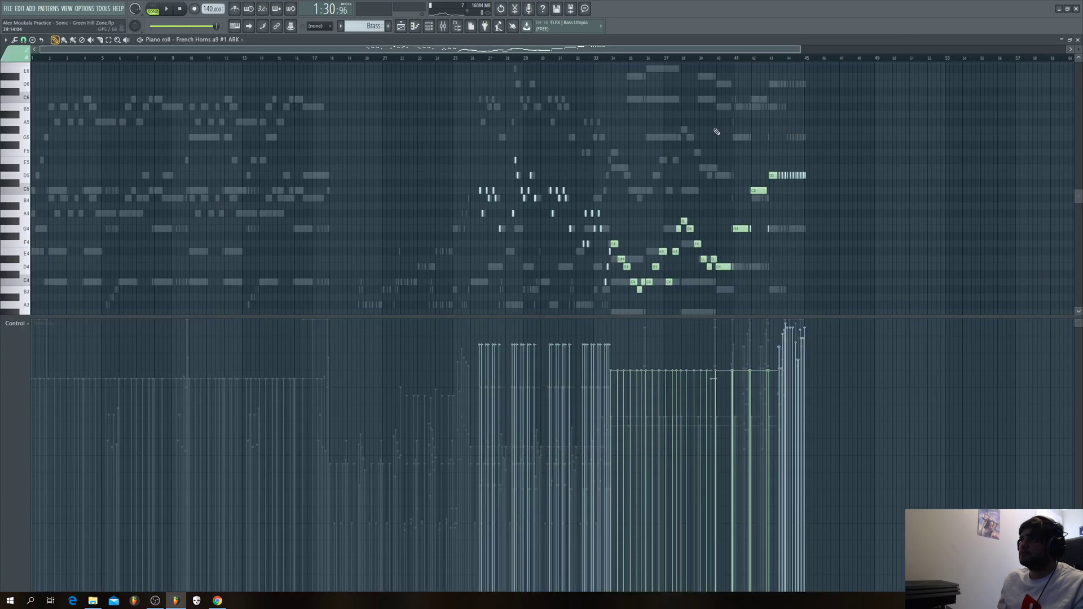
Step: Play the soloed brass from about bar 34 while following the French Horns notes, then stop playback and close the channel rack
left_click(610, 59)
key("space")
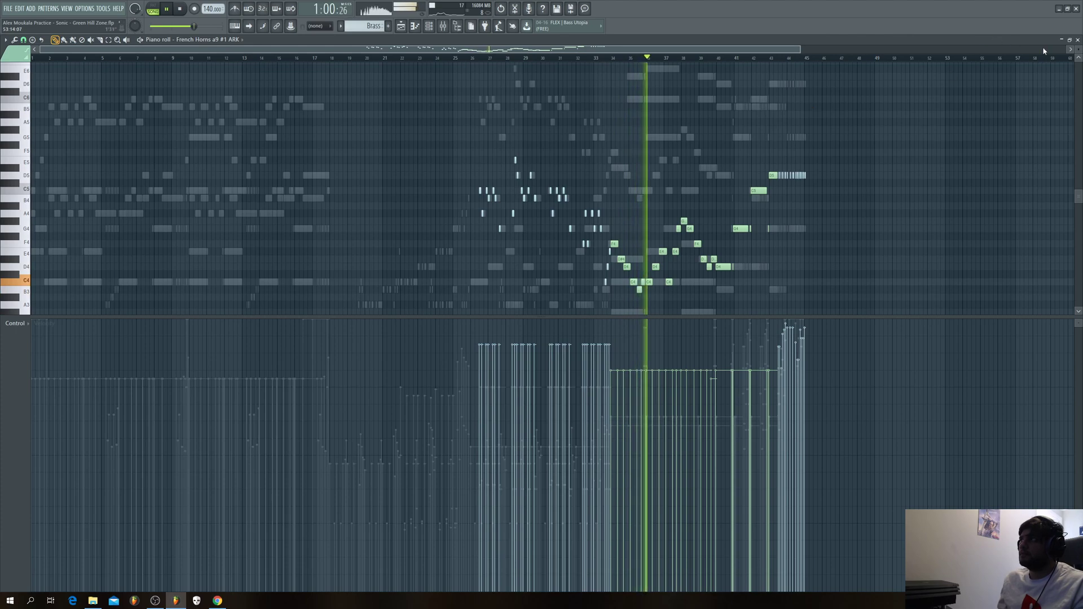
key("F5")
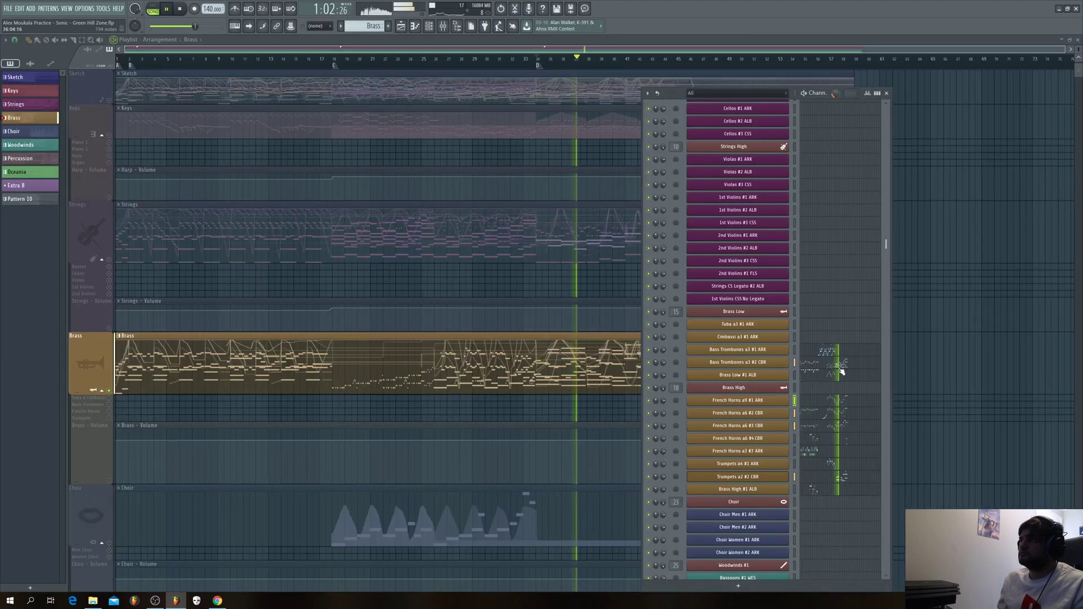
key("space")
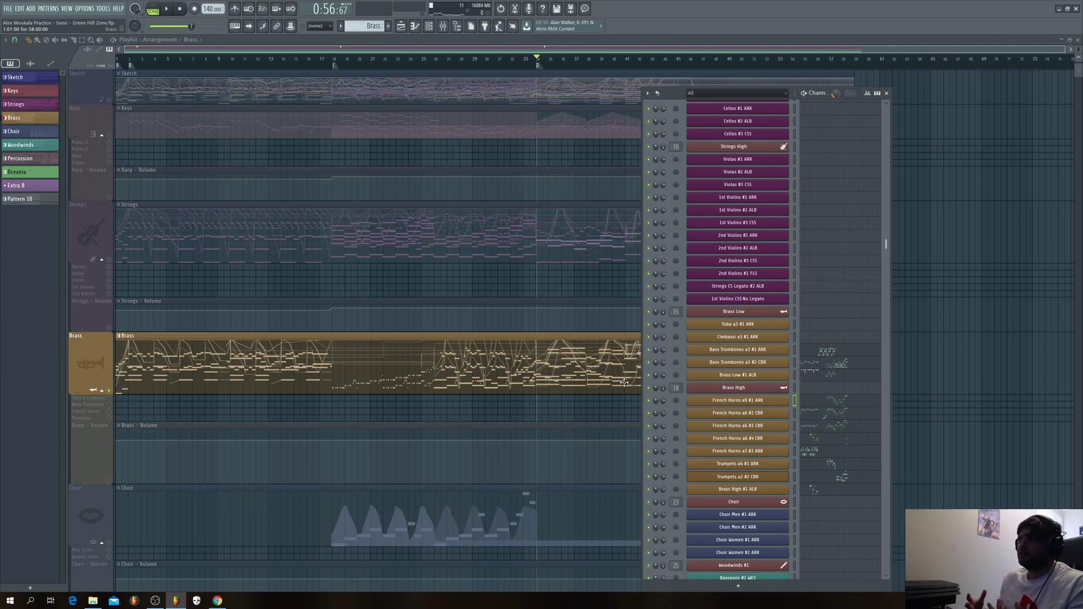
key("F6")
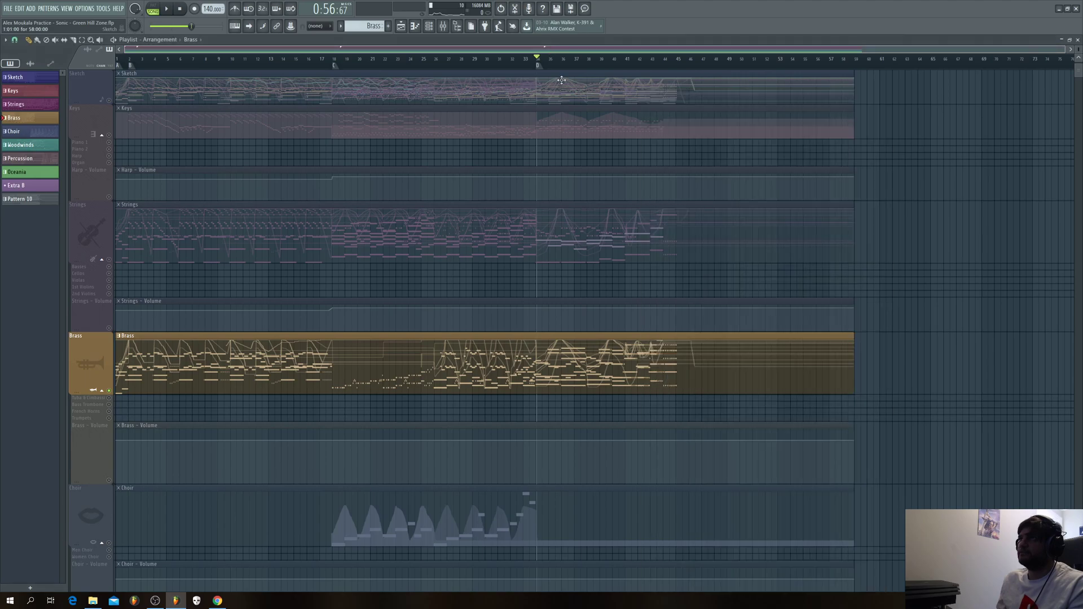
Step: Unsolo the Brass track so all instruments are active, and mute the Sketch track
scroll(796, 281, "down", 15)
scroll(795, 280, "up", 1)
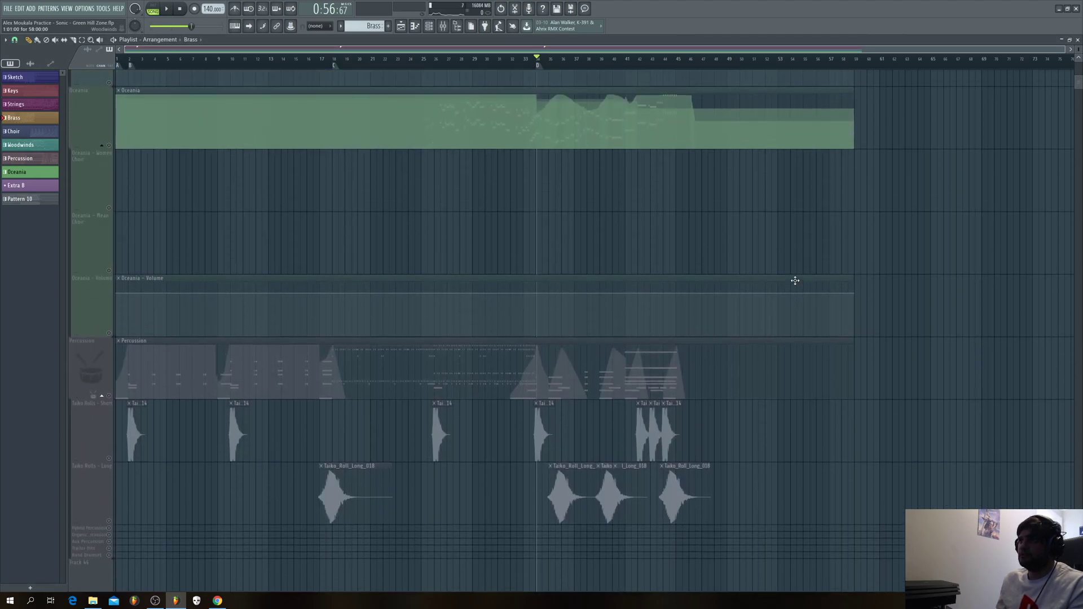
scroll(432, 162, "up", 14)
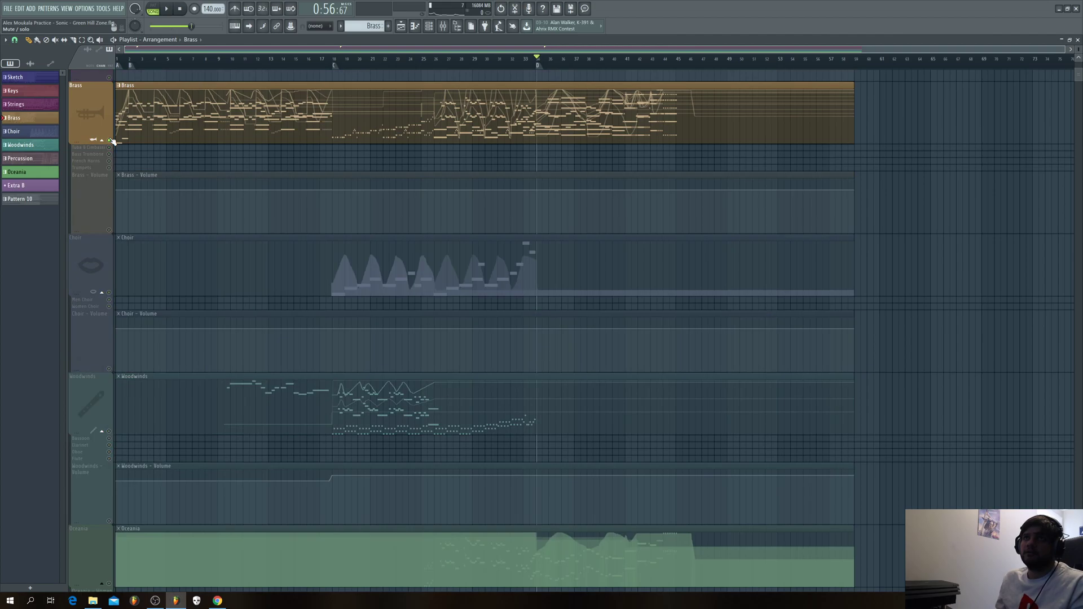
left_click(109, 140)
scroll(520, 223, "up", 5)
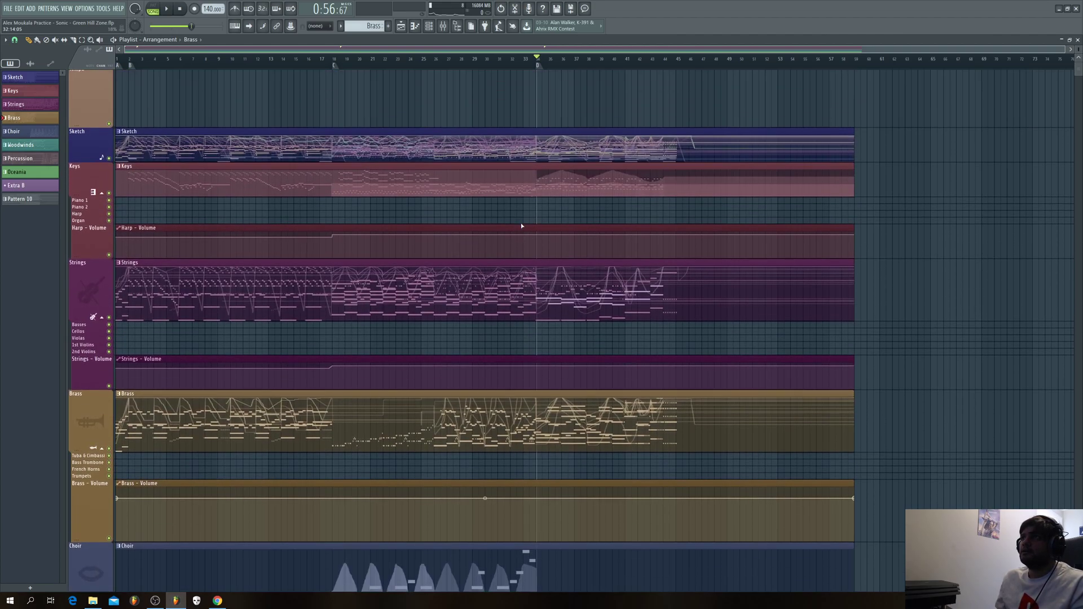
left_click(109, 163)
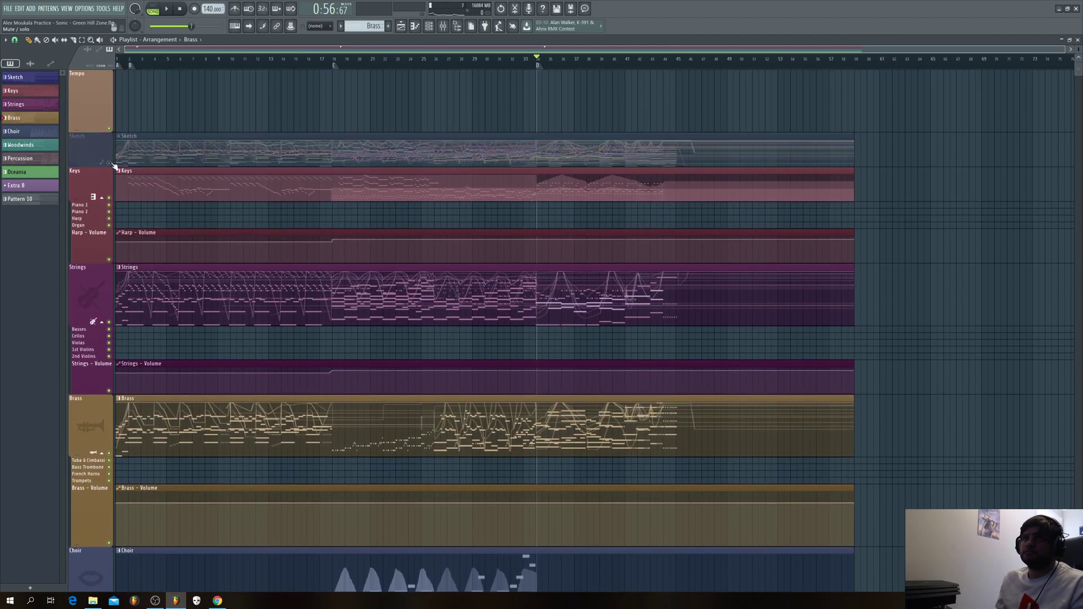
Step: Play the full arrangement from about bar 34 while viewing the Oceania and percussion tracks, and stop it after the ending
scroll(671, 244, "down", 15)
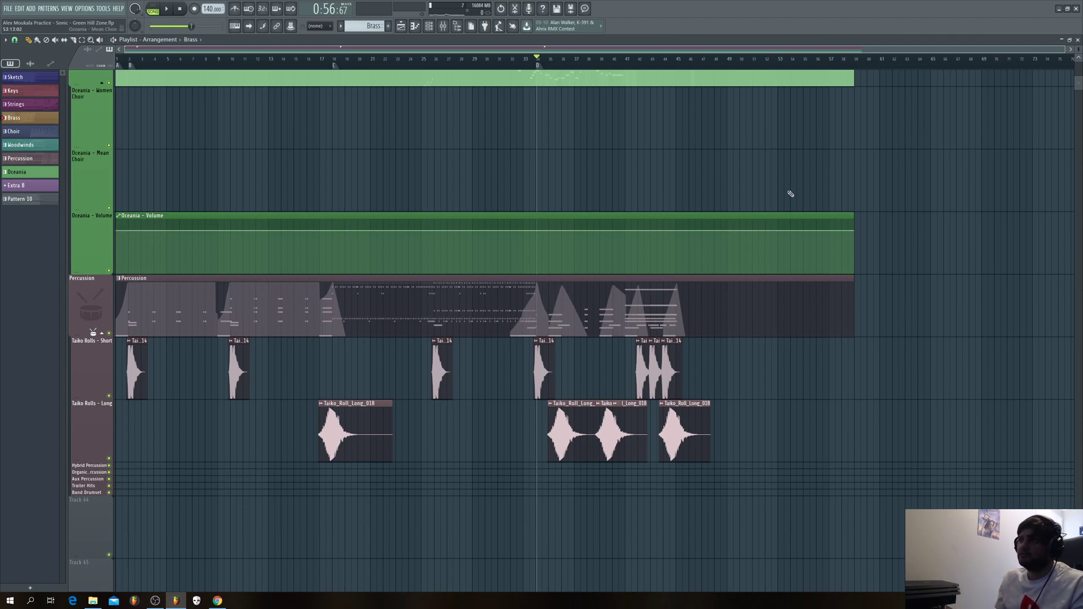
key("space")
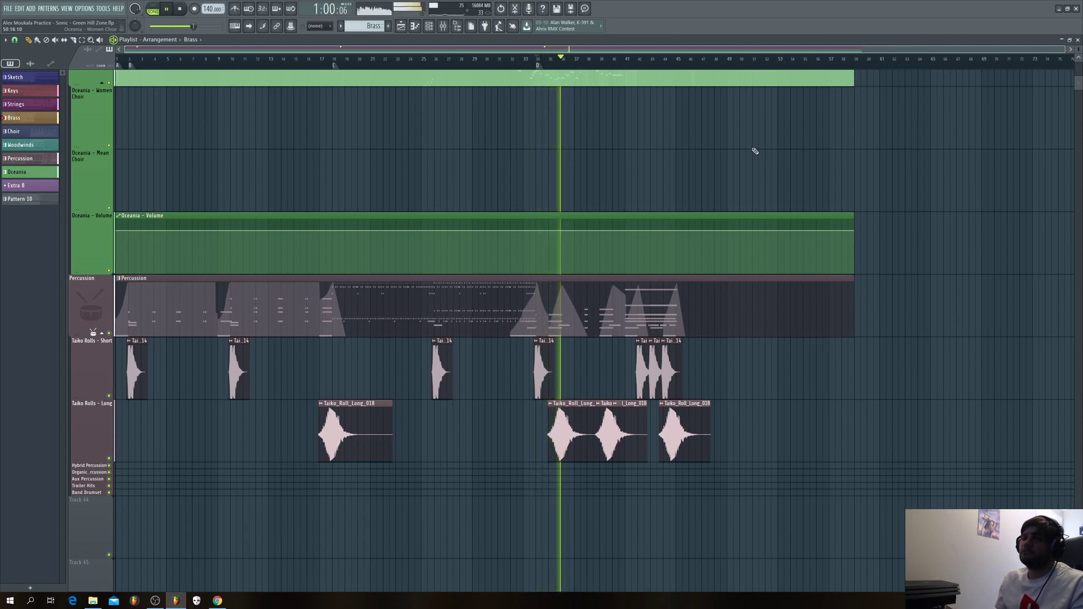
scroll(752, 152, "up", 1)
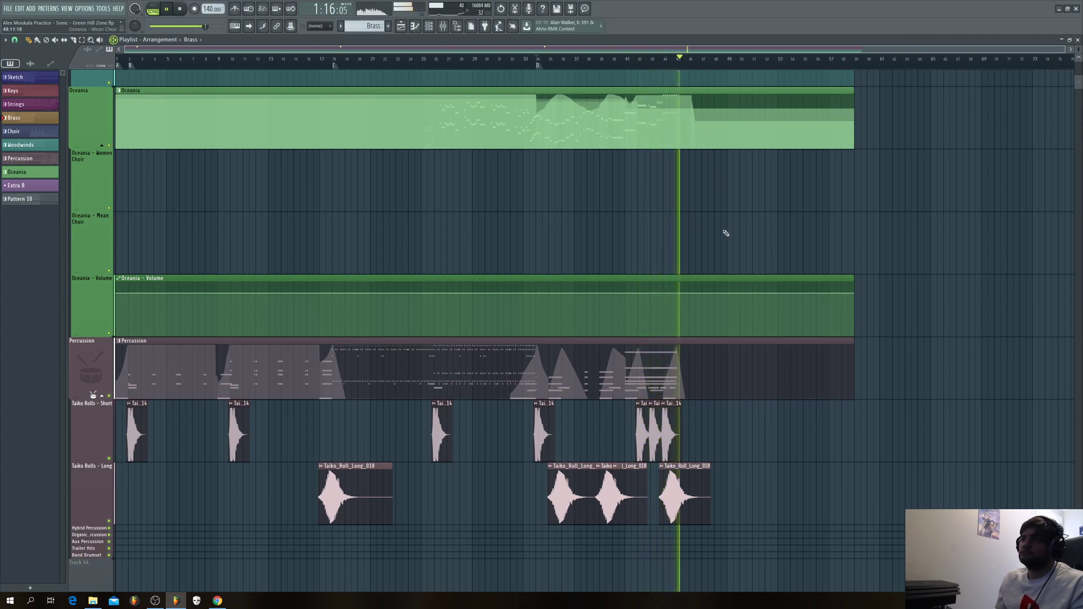
key("space")
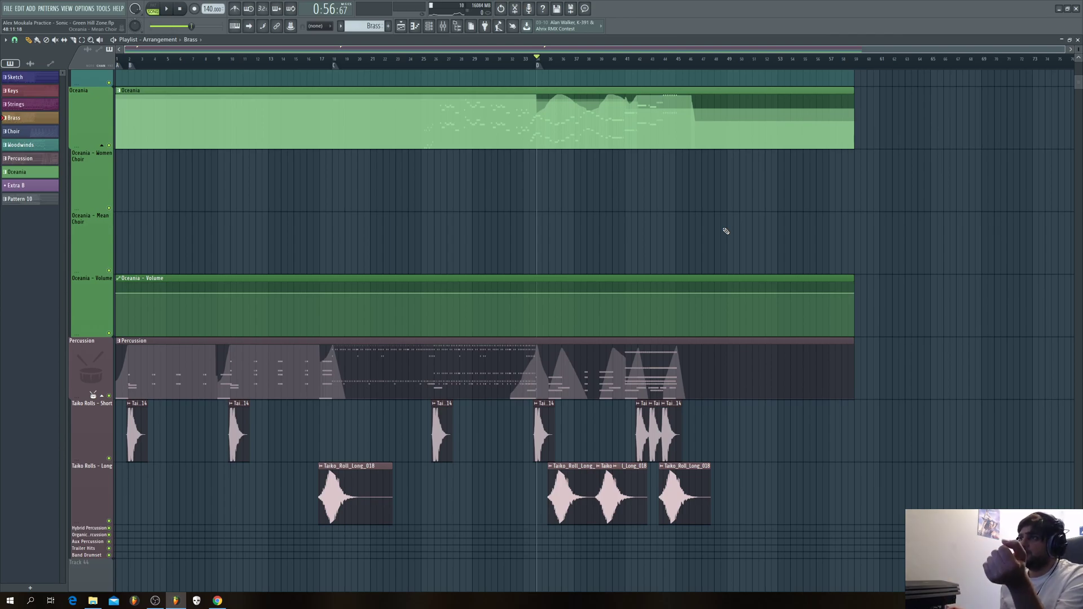
Step: Select the Percussion pattern, play the arrangement from about bar 40, and stop playback
left_click(650, 366)
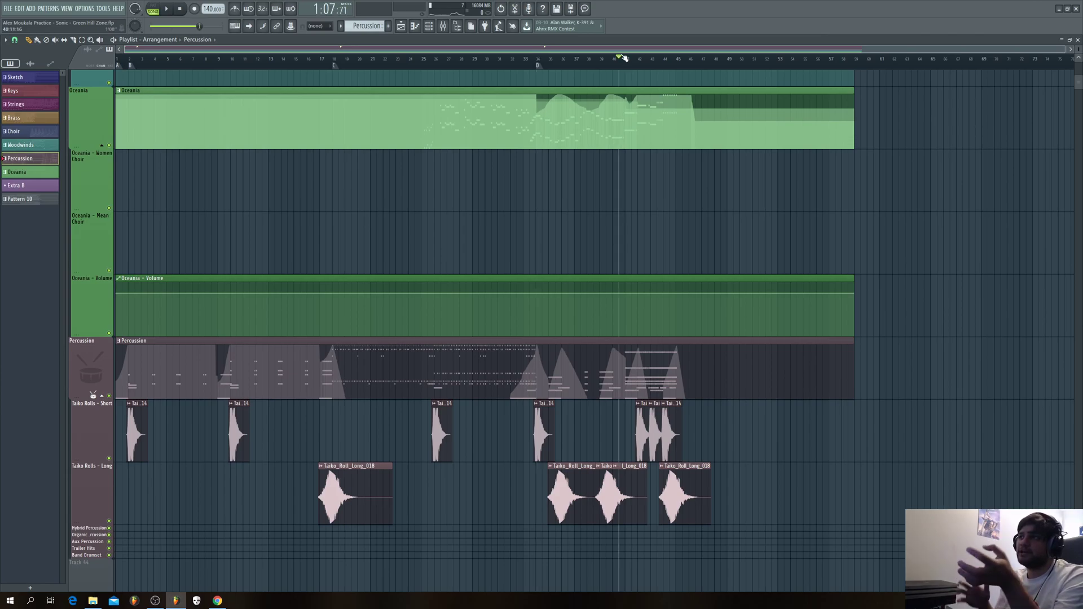
key("space")
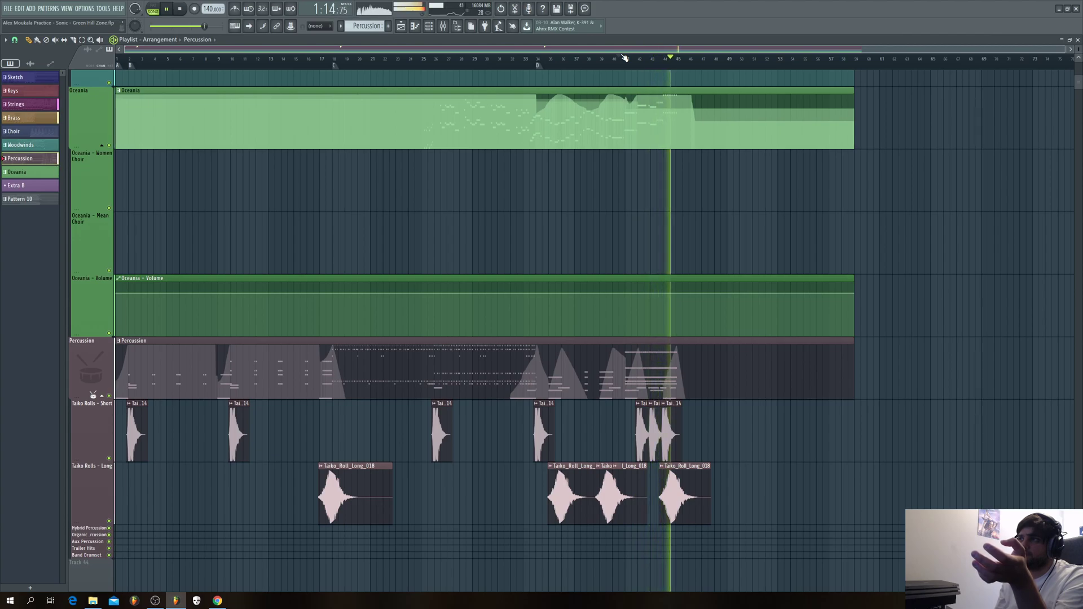
key("space")
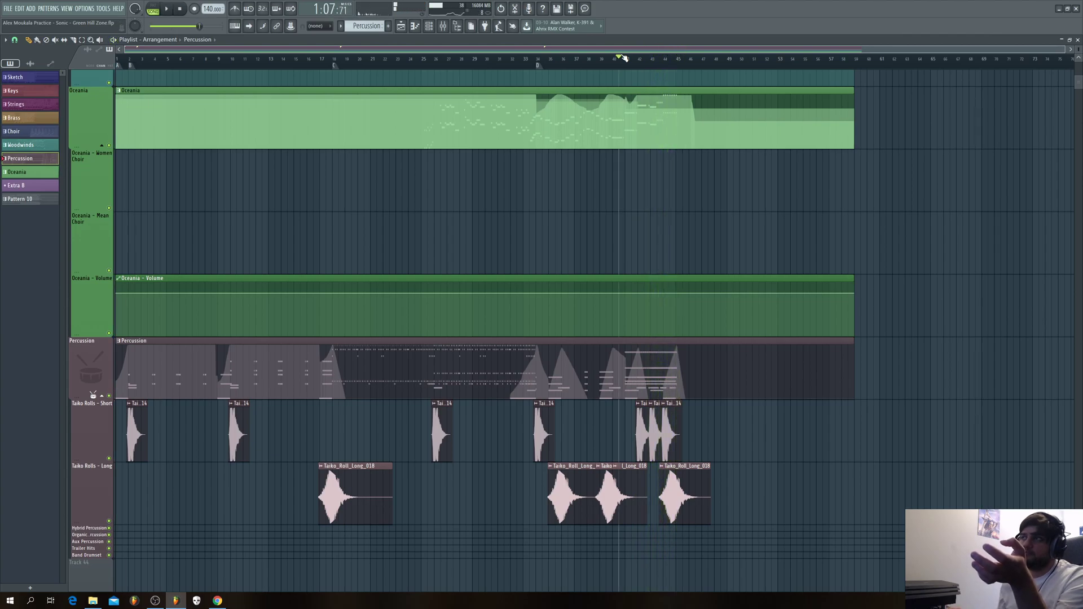
Step: Play the arrangement from about bar 17 to hear the middle section, and stop playback
scroll(624, 58, "up", 2)
scroll(634, 350, "up", 1)
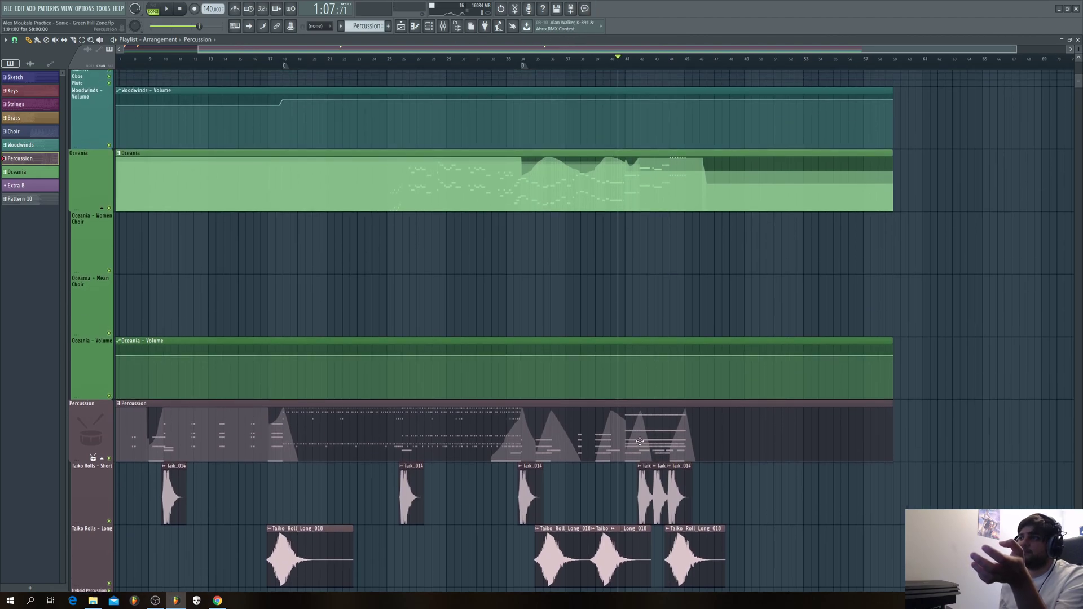
key("space")
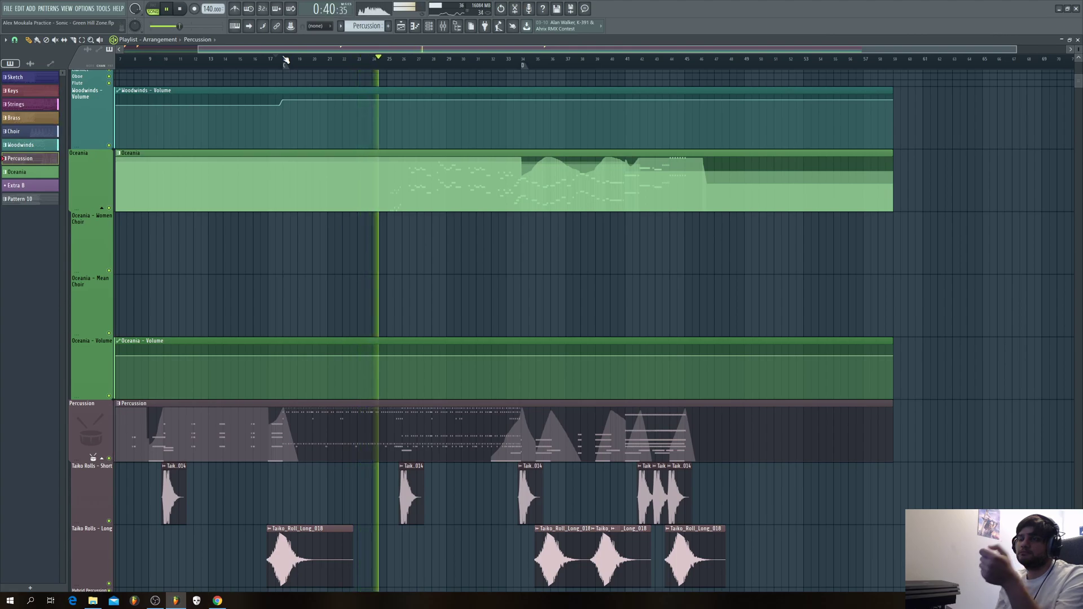
key("space")
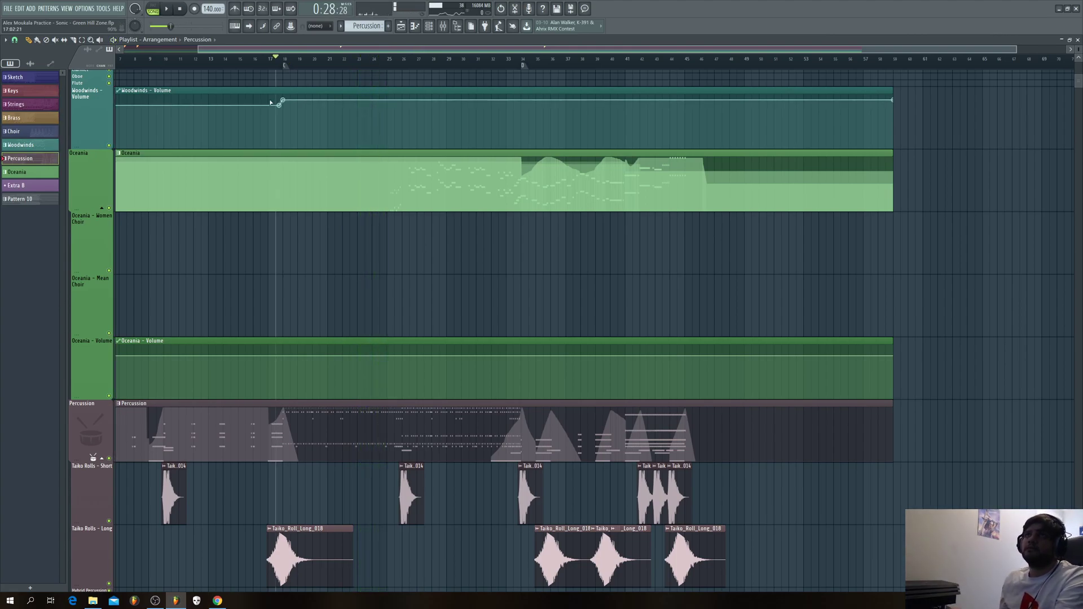
Step: Look over the whole arrangement across every instrument track in the playlist, and select the Keys pattern
left_click_drag(204, 52, 137, 51)
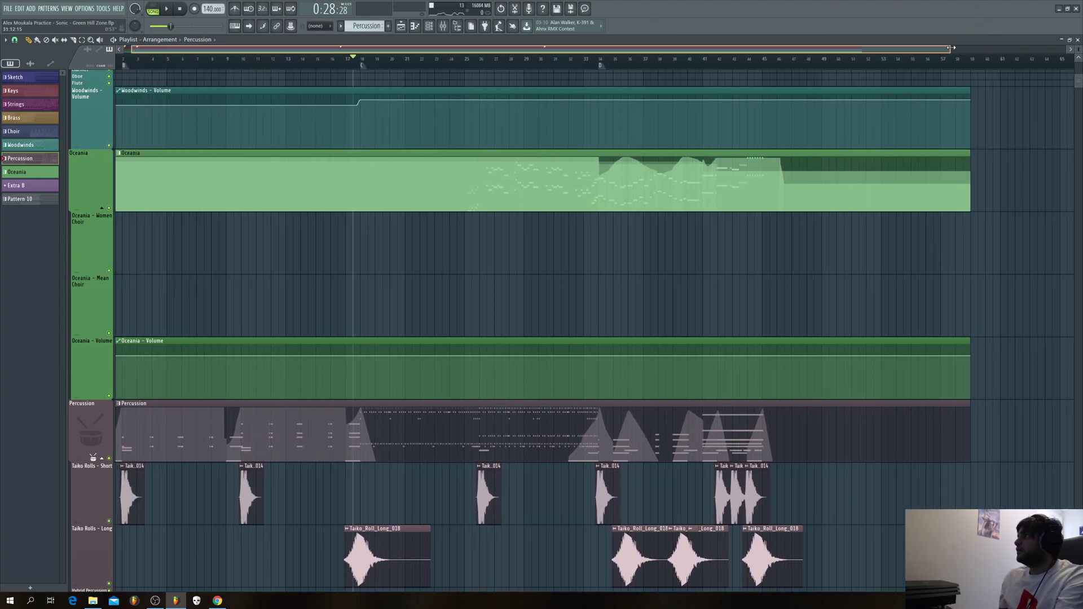
left_click_drag(950, 49, 1065, 50)
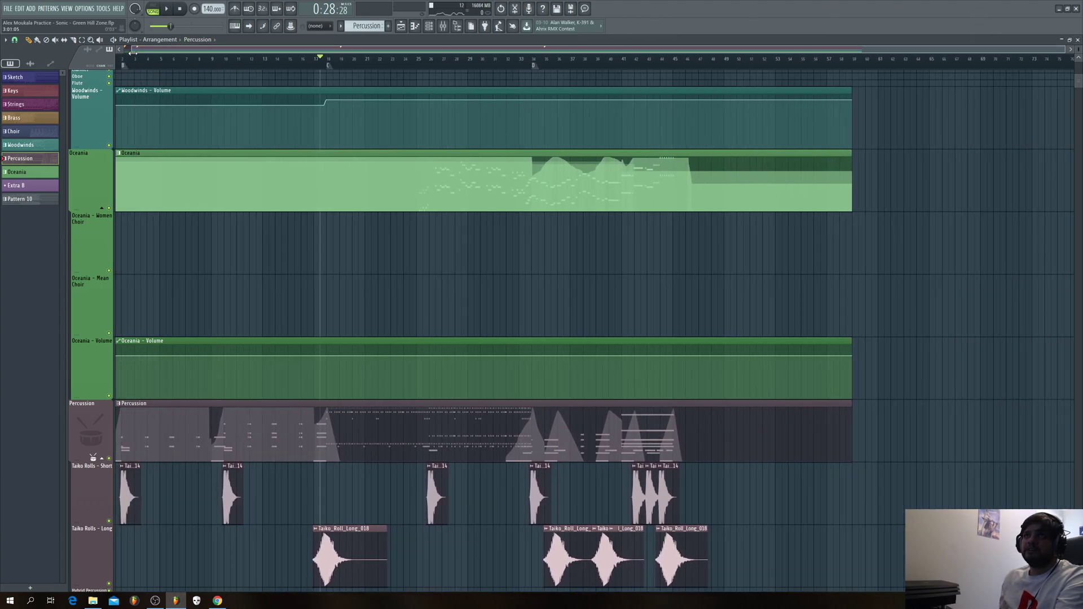
scroll(516, 251, "up", 10)
scroll(518, 255, "up", 1)
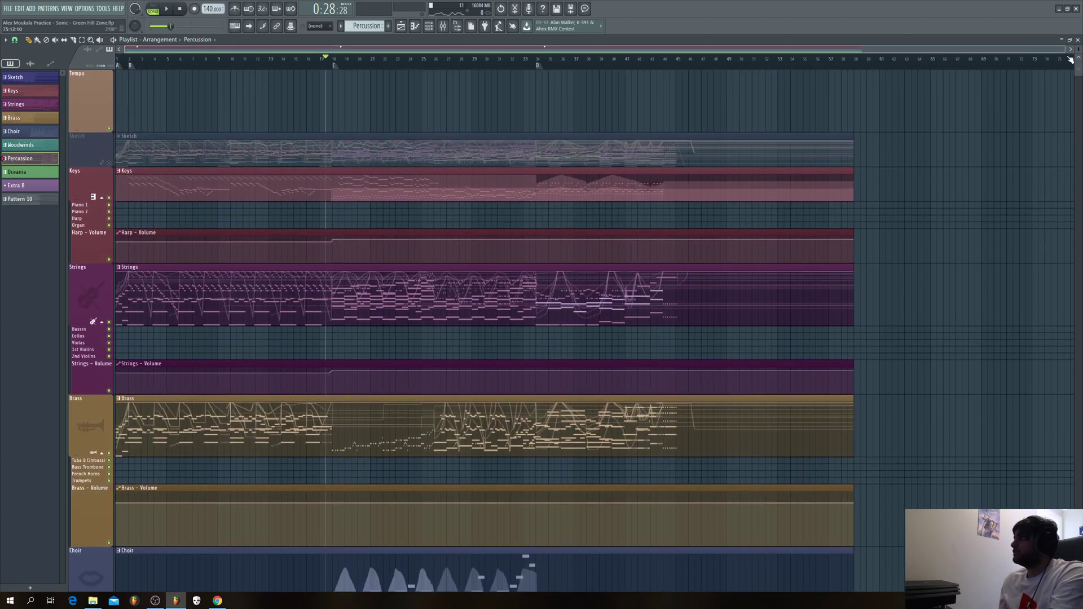
scroll(716, 156, "down", 5)
scroll(981, 148, "up", 5)
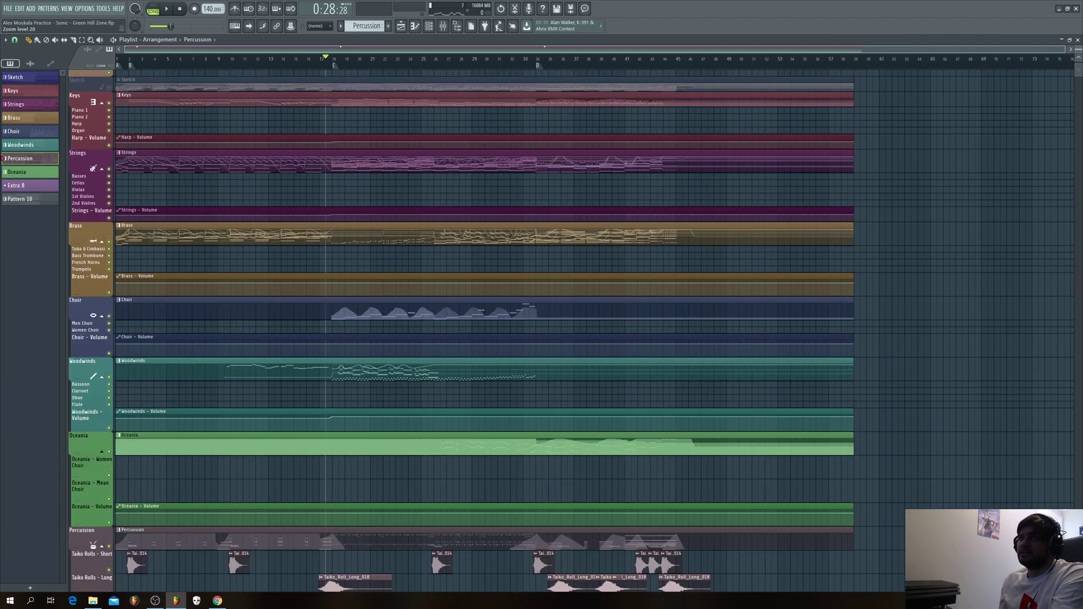
scroll(981, 148, "down", 6)
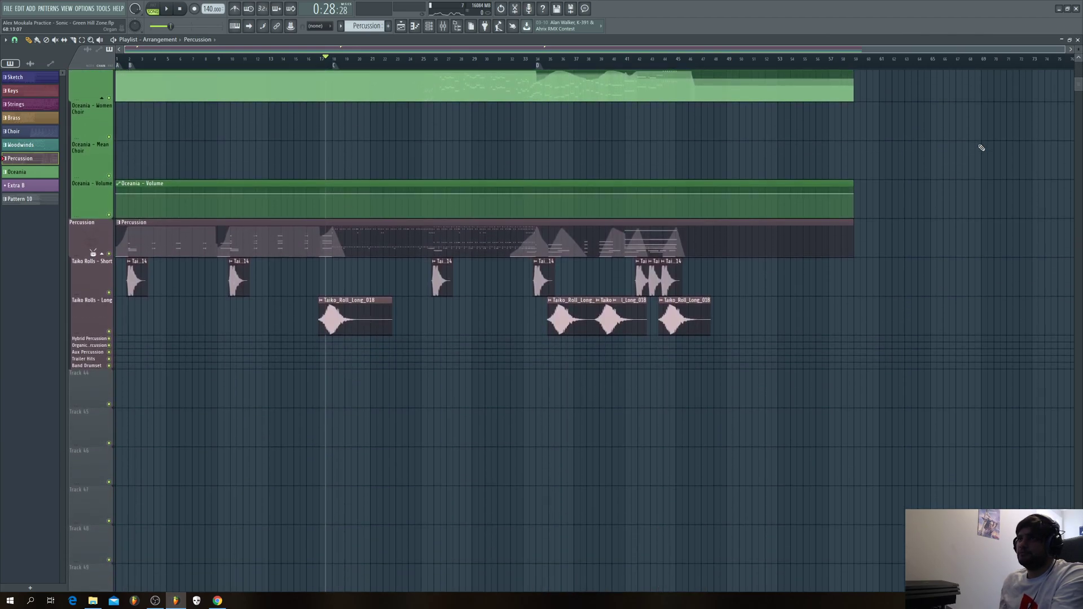
scroll(982, 148, "up", 8)
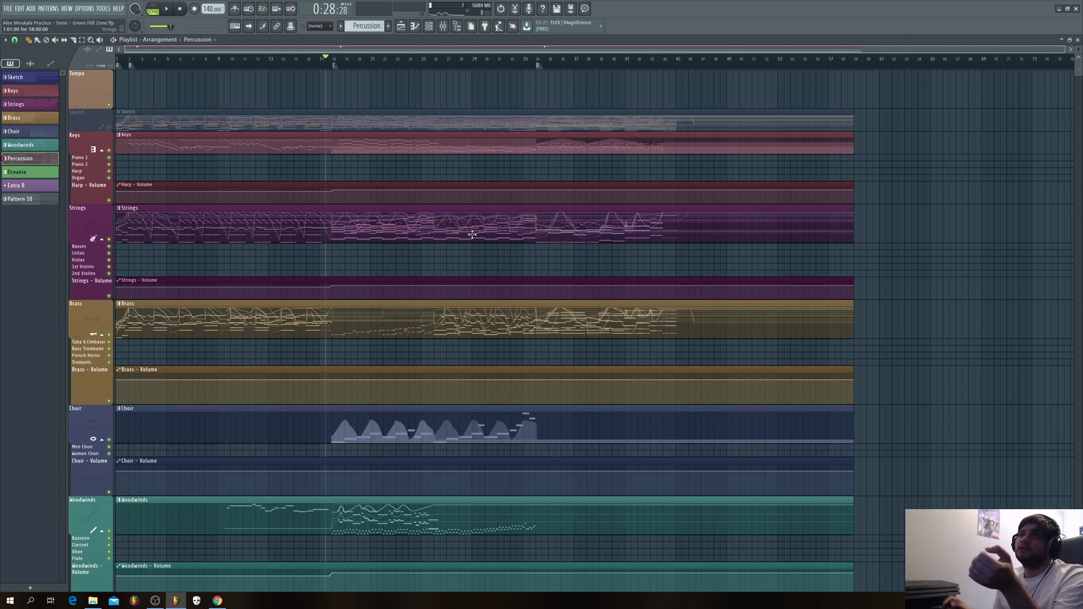
left_click(174, 146)
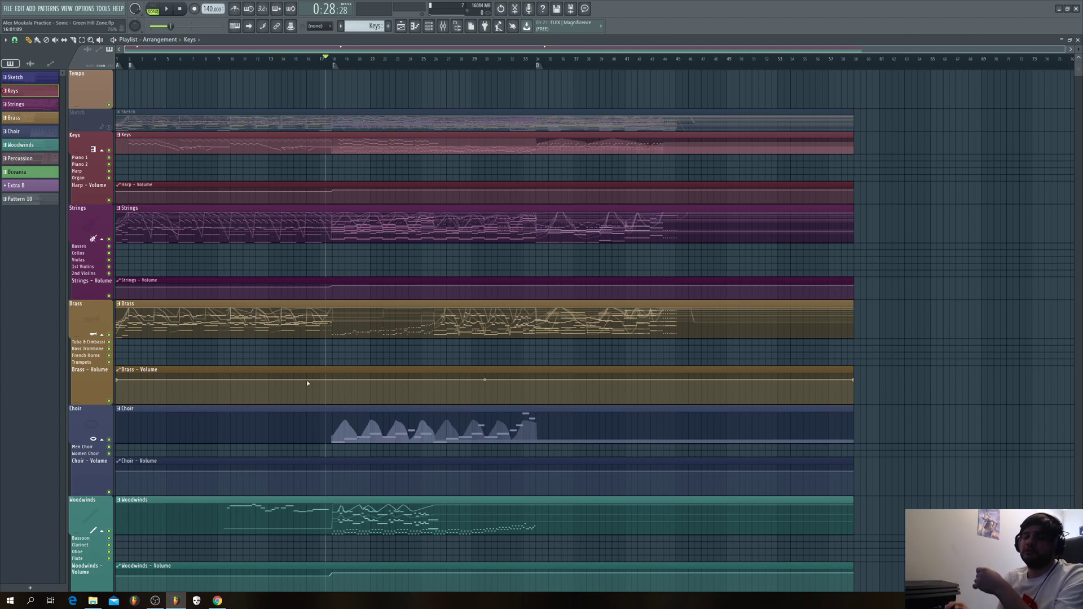
Step: Switch to Chrome, open SoundCloud, check the notifications, and open the P.W.B Music profile
left_click(217, 601)
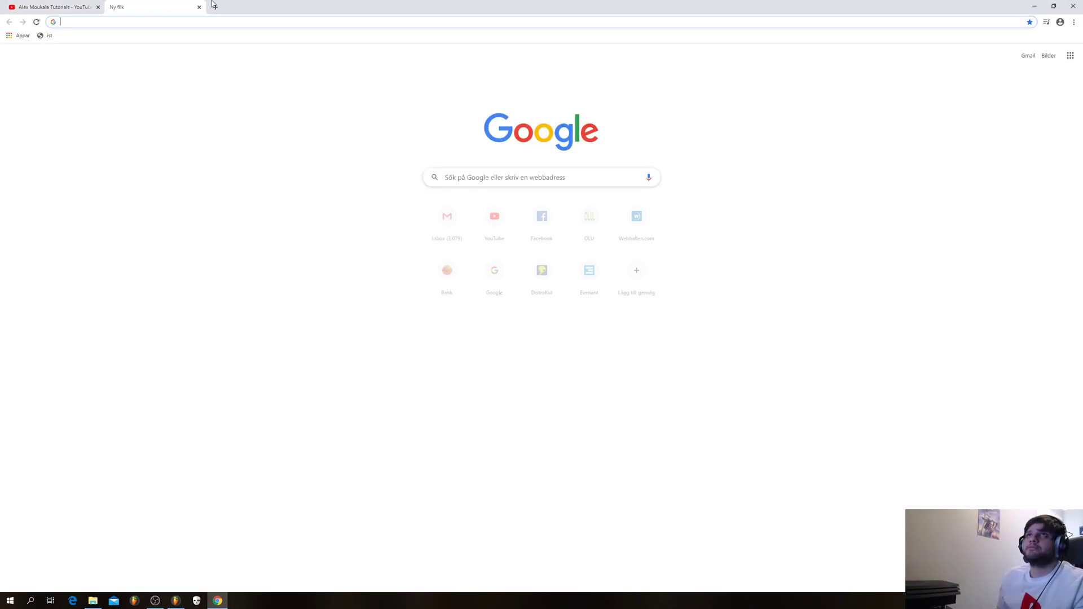
left_click(114, 6)
type("soun")
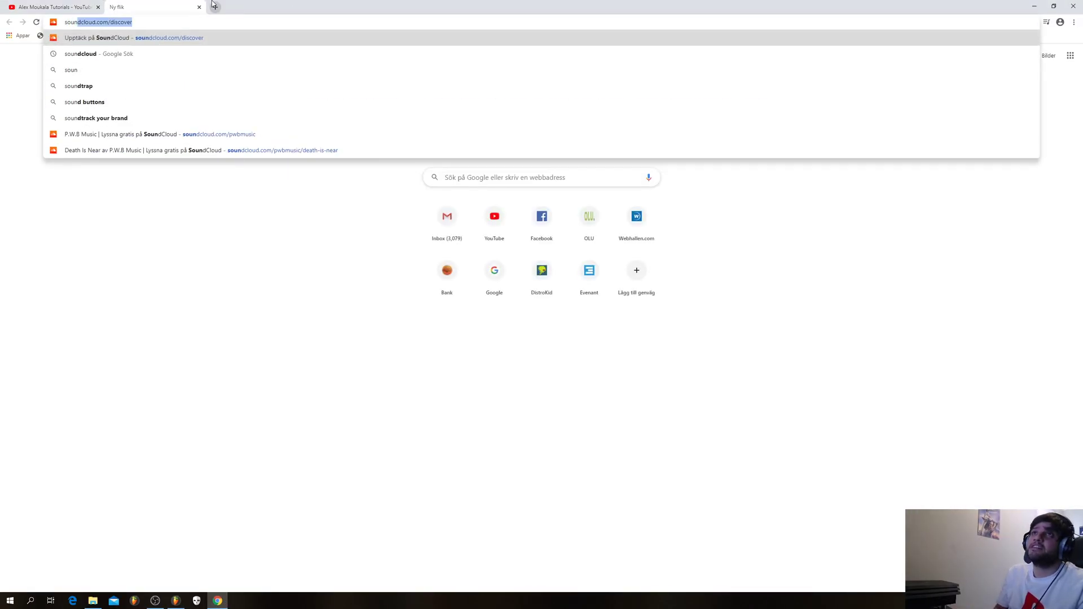
key("Return")
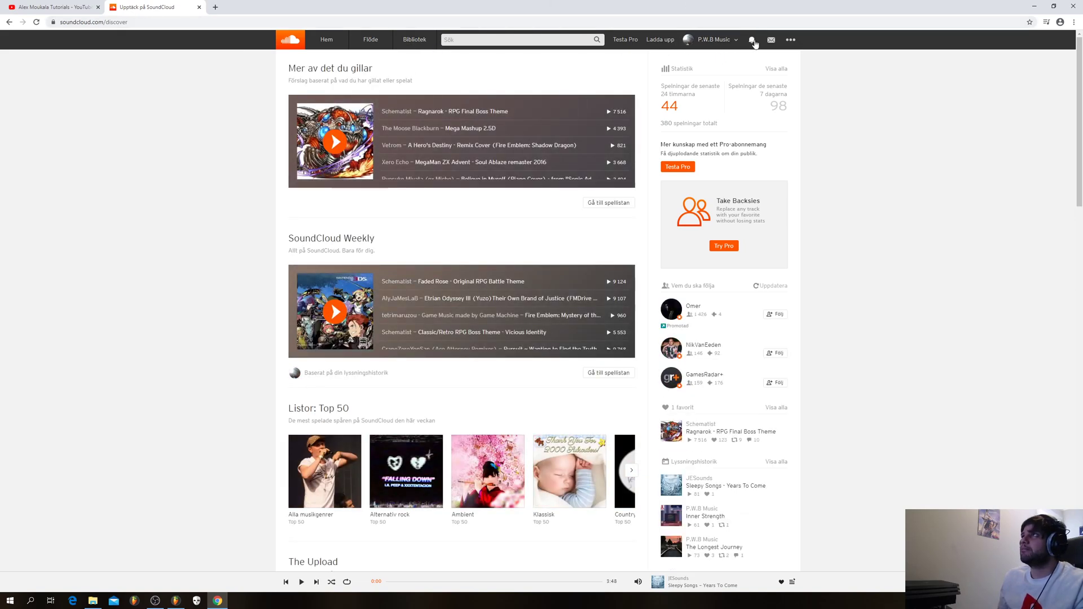
left_click(751, 40)
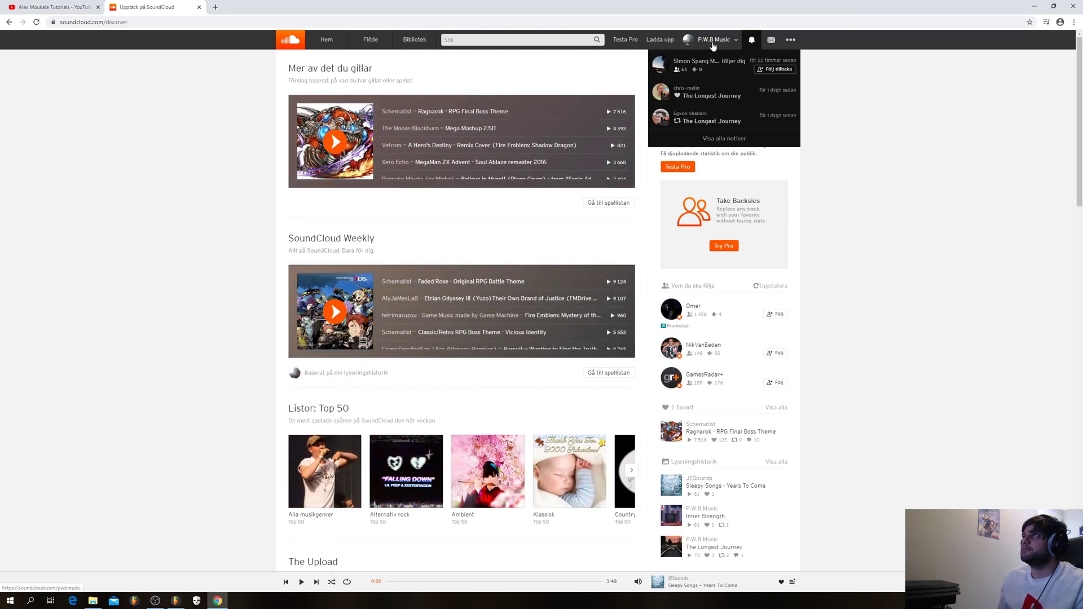
left_click(714, 40)
left_click(708, 52)
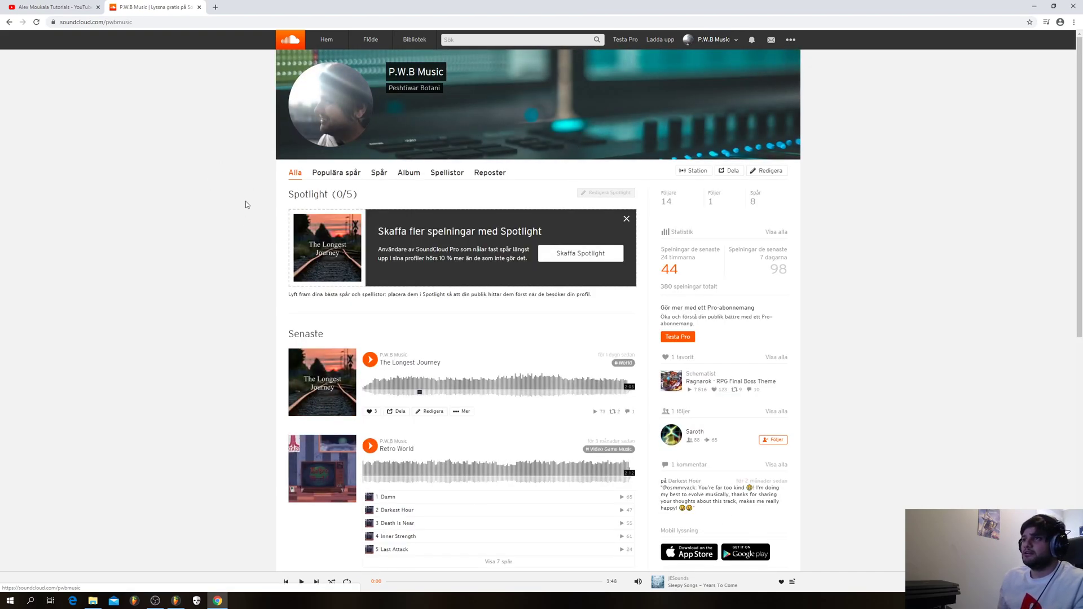
Step: Play The Longest Journey from the P.W.B Music profile in full, and pause playback at the start of Damn
scroll(245, 201, "down", 1)
scroll(246, 201, "up", 1)
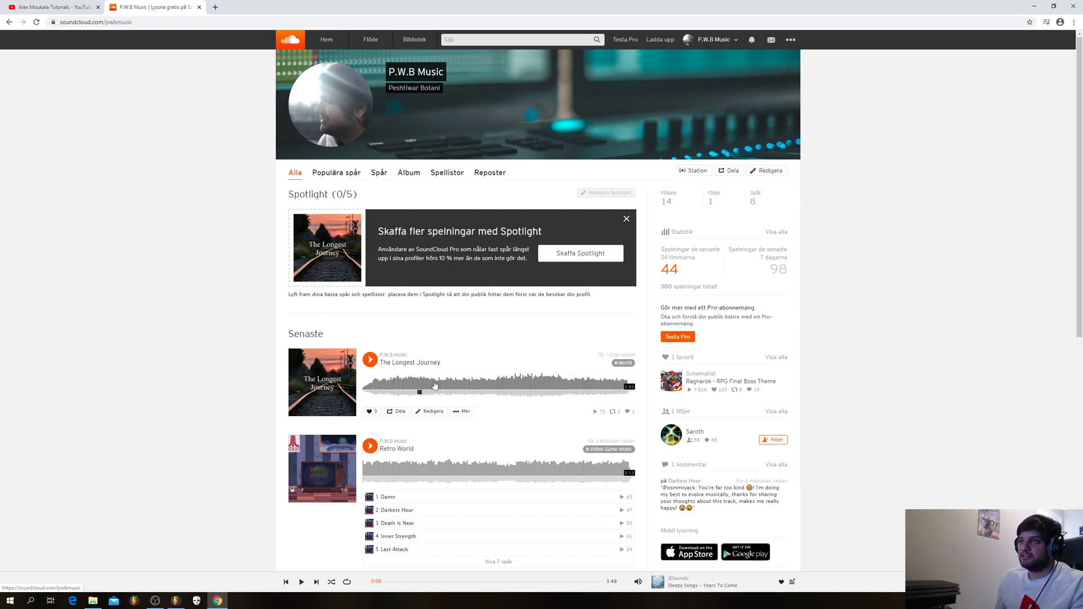
left_click(175, 600)
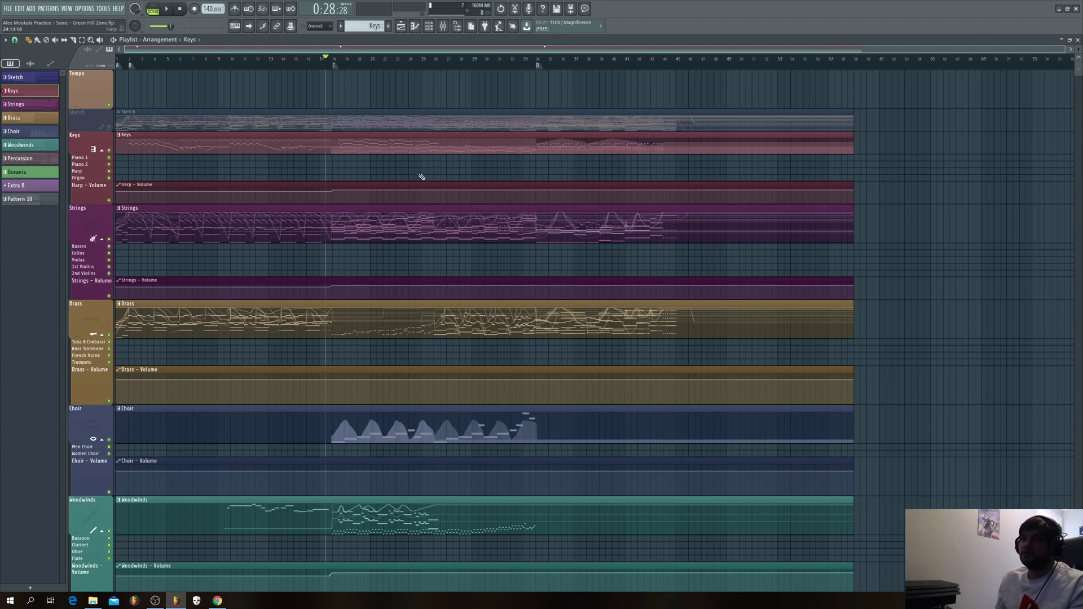
key("alt+Tab")
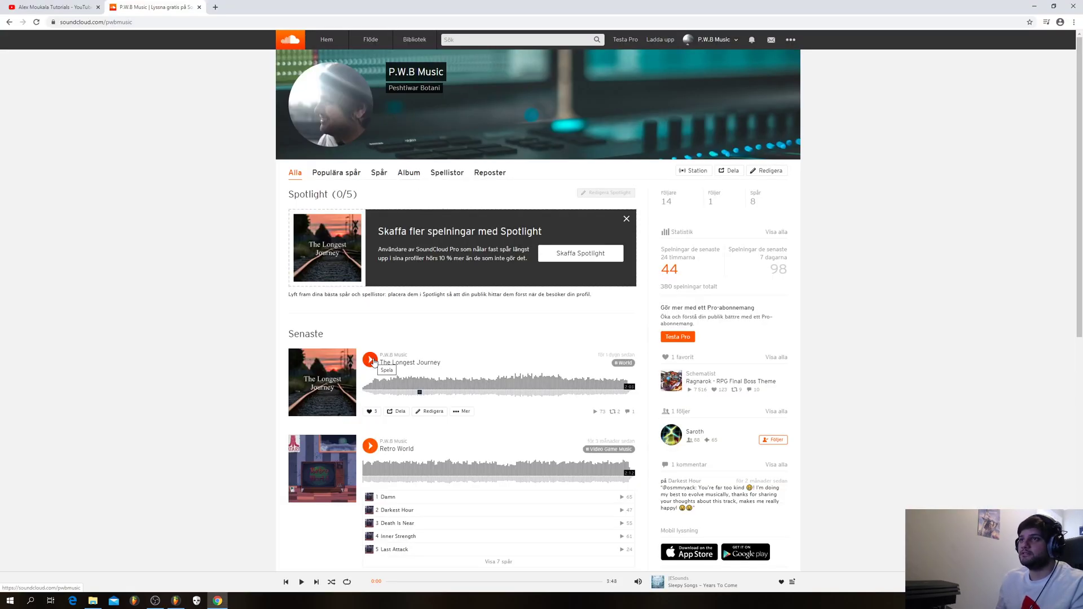
left_click(370, 360)
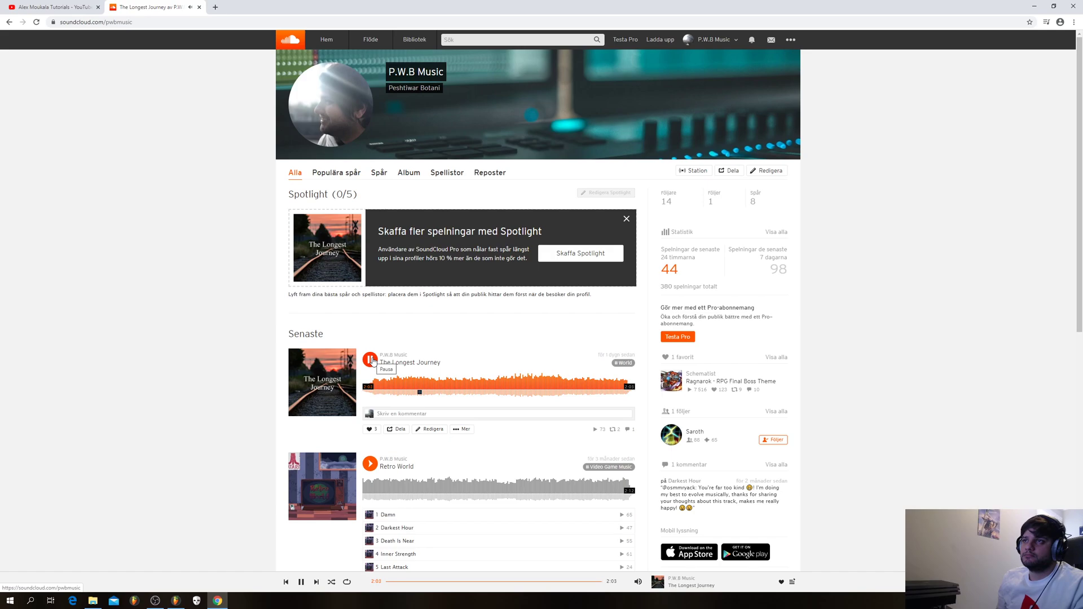
key("space")
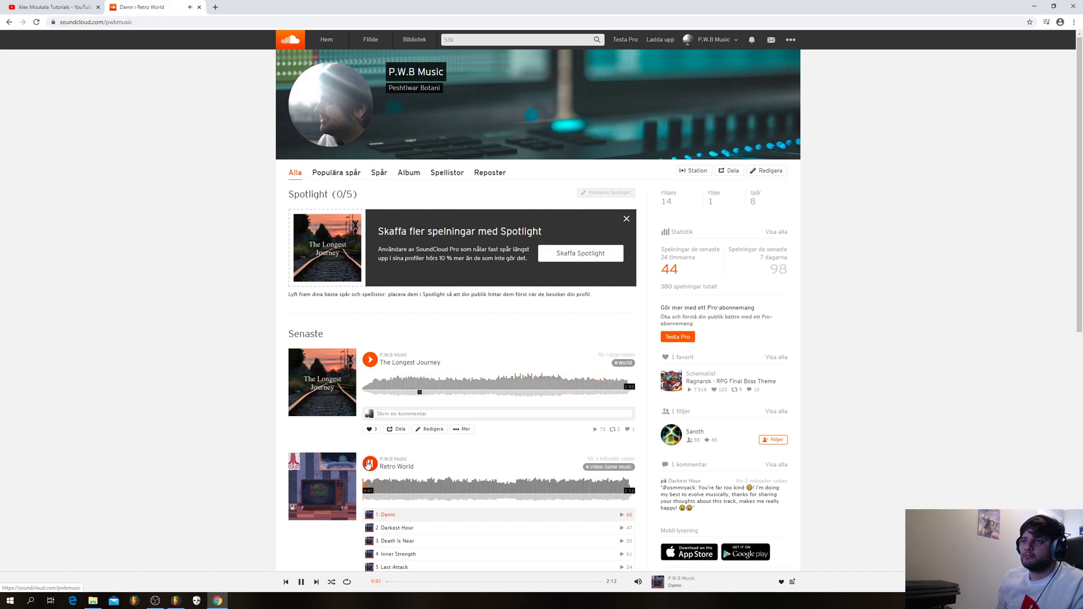
scroll(142, 367, "down", 3)
scroll(142, 368, "up", 3)
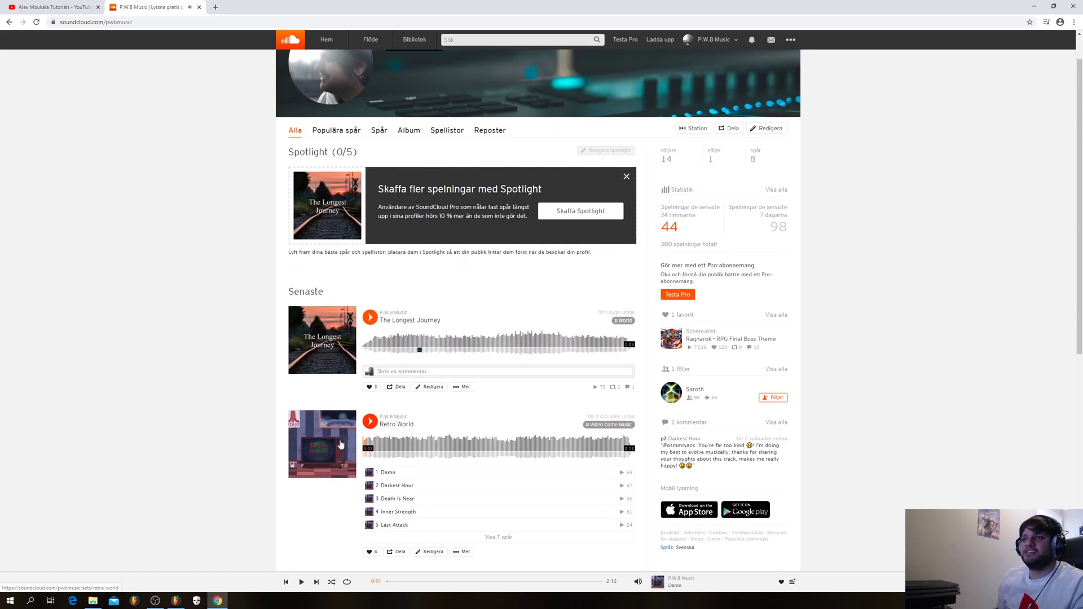
Step: Show the Alex Moukala Tutorials YouTube channel, and switch back to the FL Studio playlist
left_click(68, 7)
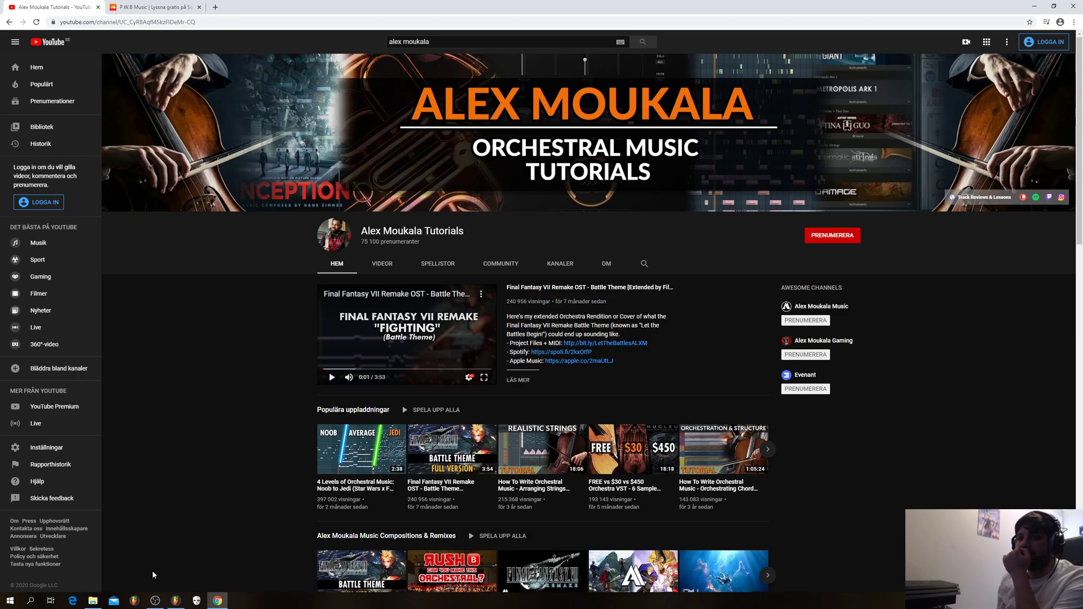
left_click(174, 601)
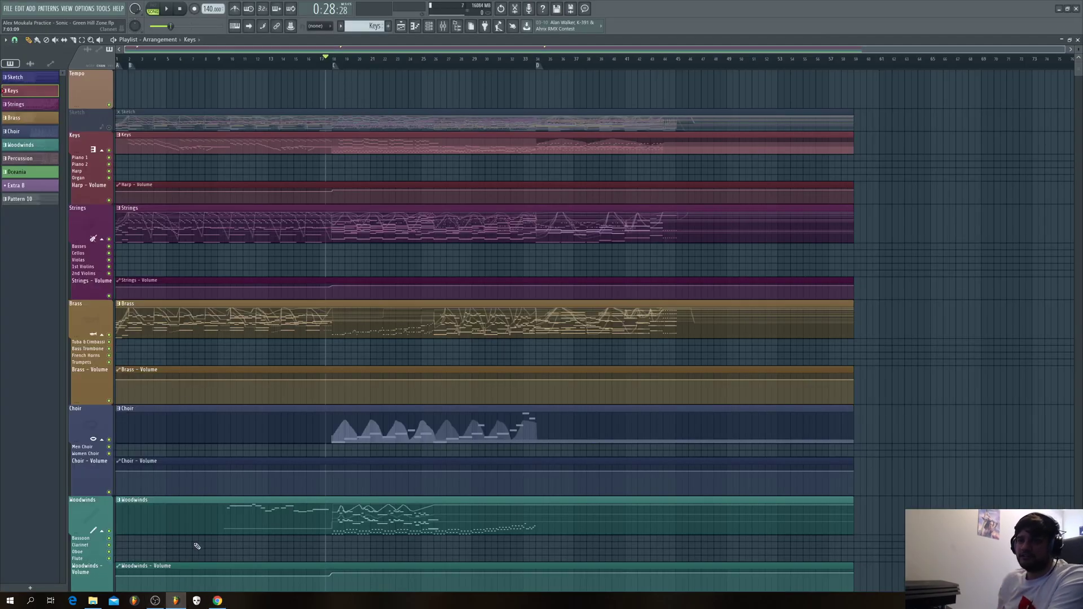
scroll(197, 546, "down", 2)
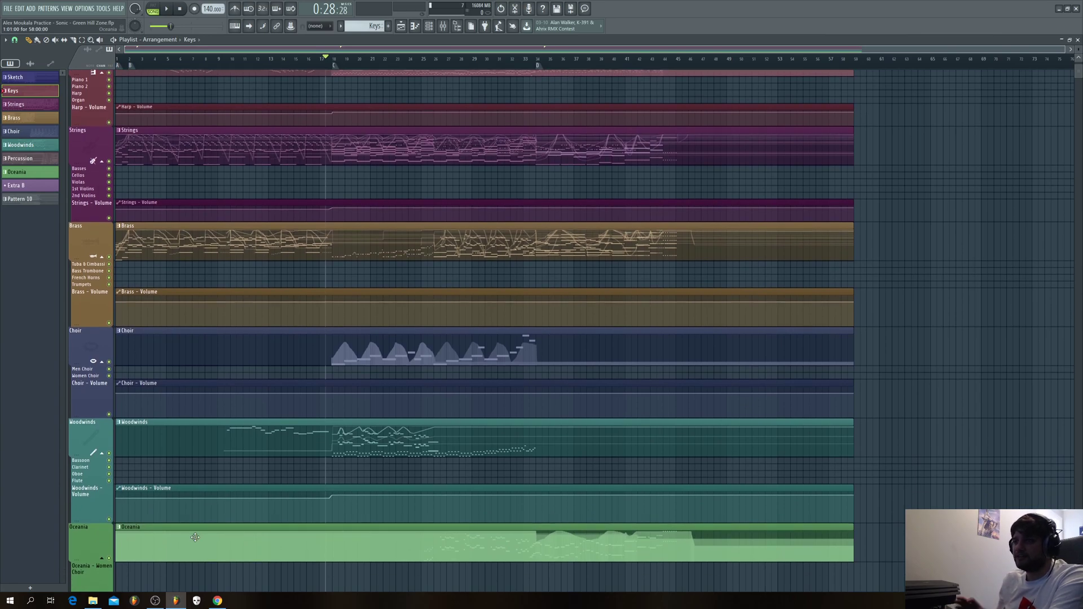
Step: Look over the playlist's instrument tracks from Tempo through the Taiko Rolls, with the track rows shrunk to fit more of the arrangement
scroll(220, 516, "down", 2)
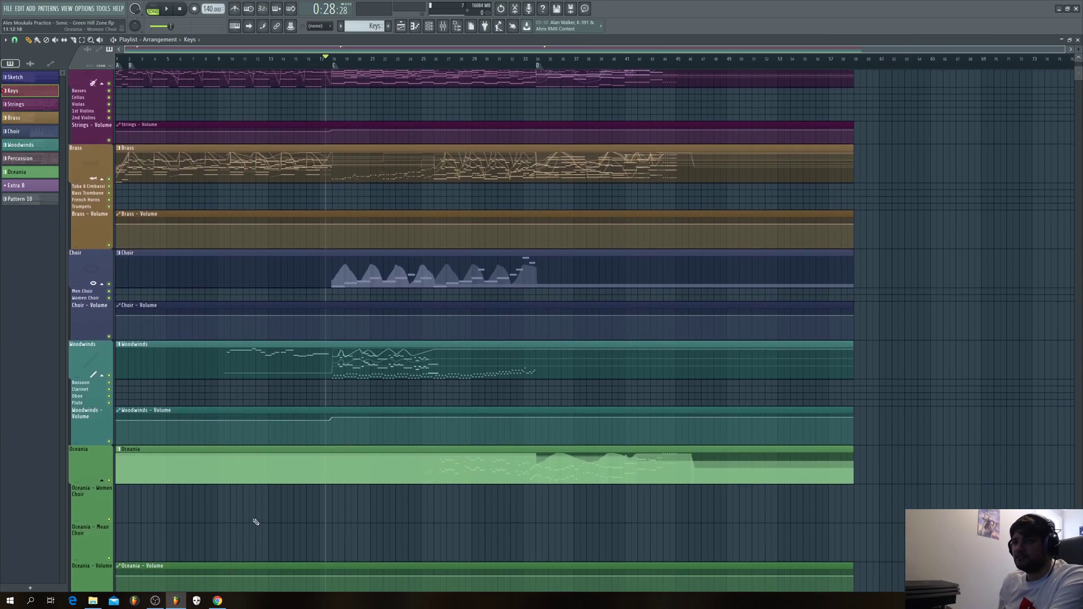
scroll(255, 519, "down", 6)
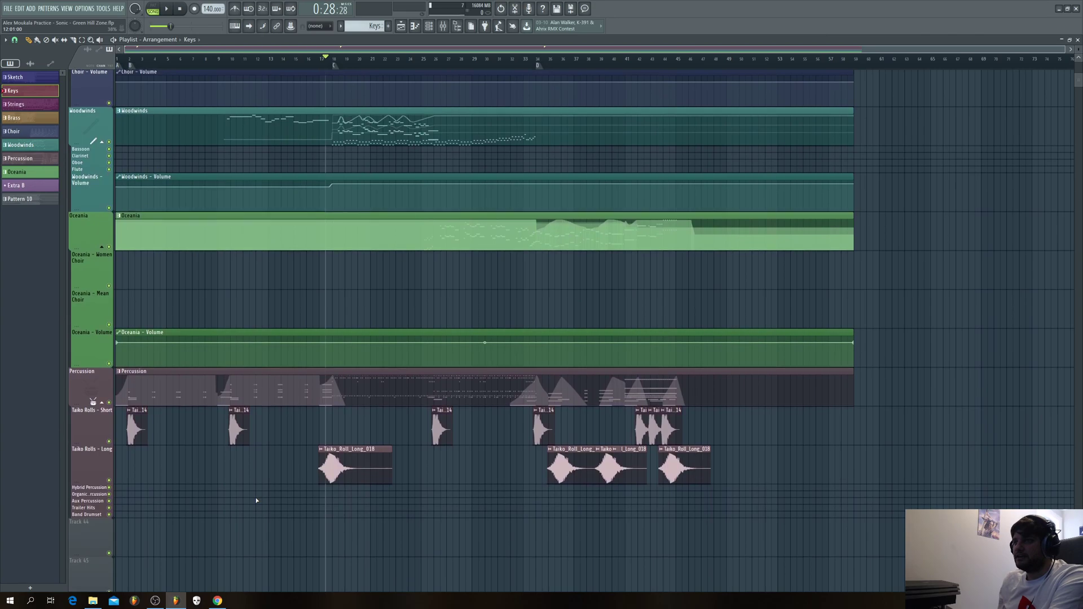
scroll(257, 522, "up", 1)
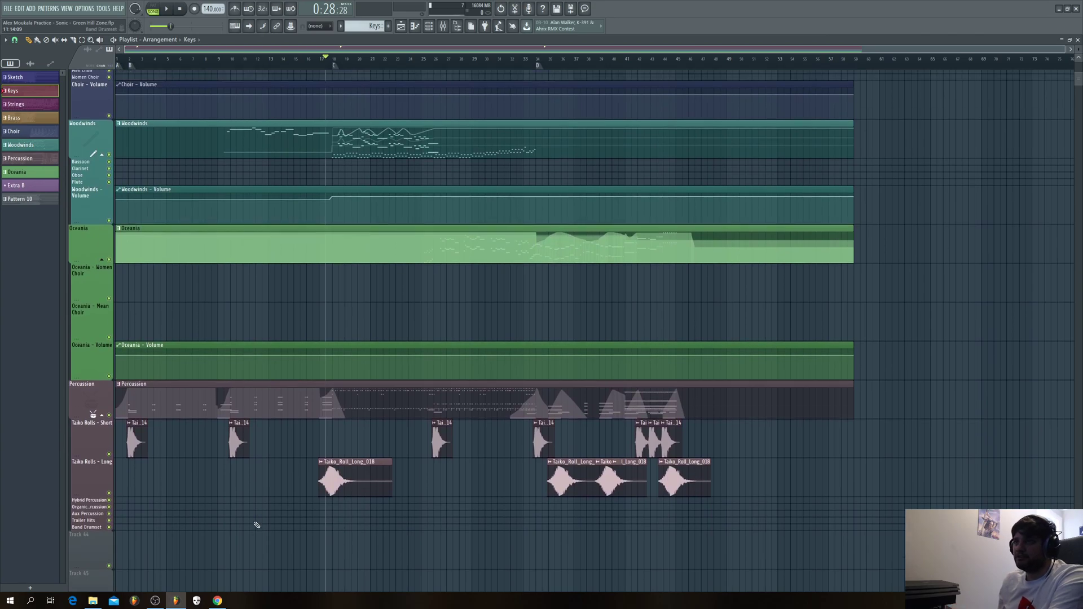
scroll(257, 525, "up", 10)
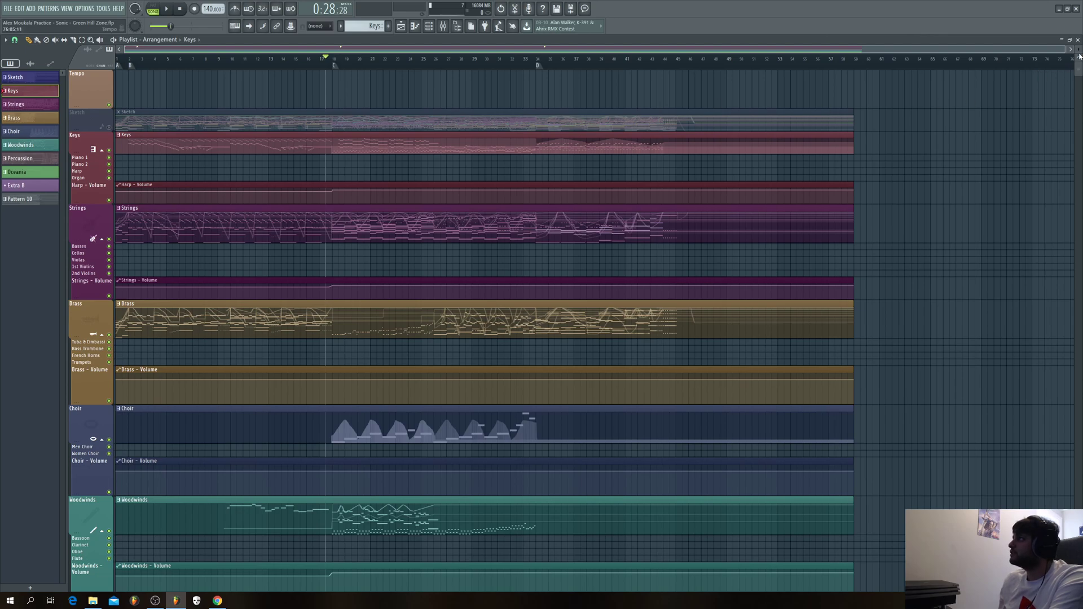
mouse_move(1080, 56)
left_mouse_down()
mouse_move(1079, 96)
mouse_move(1079, 48)
left_mouse_up()
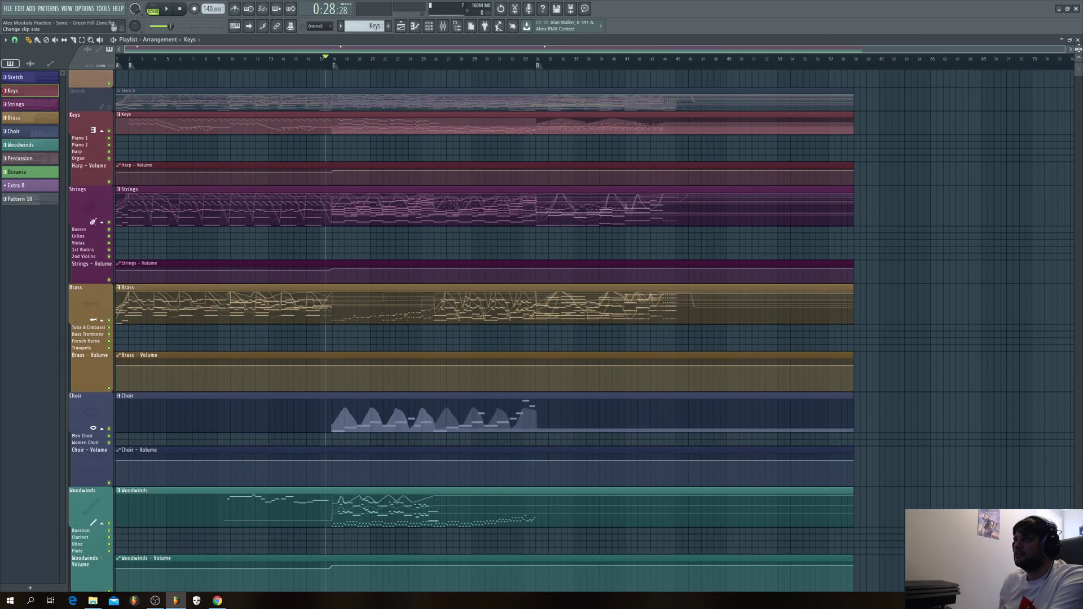
scroll(980, 206, "down", 6)
scroll(981, 207, "up", 2)
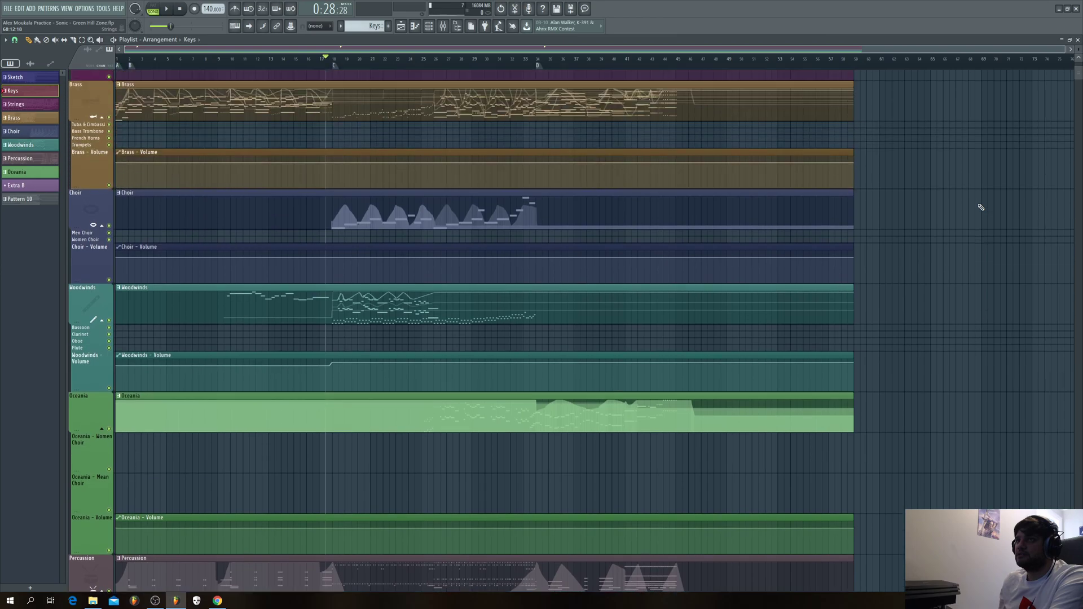
scroll(980, 207, "up", 5)
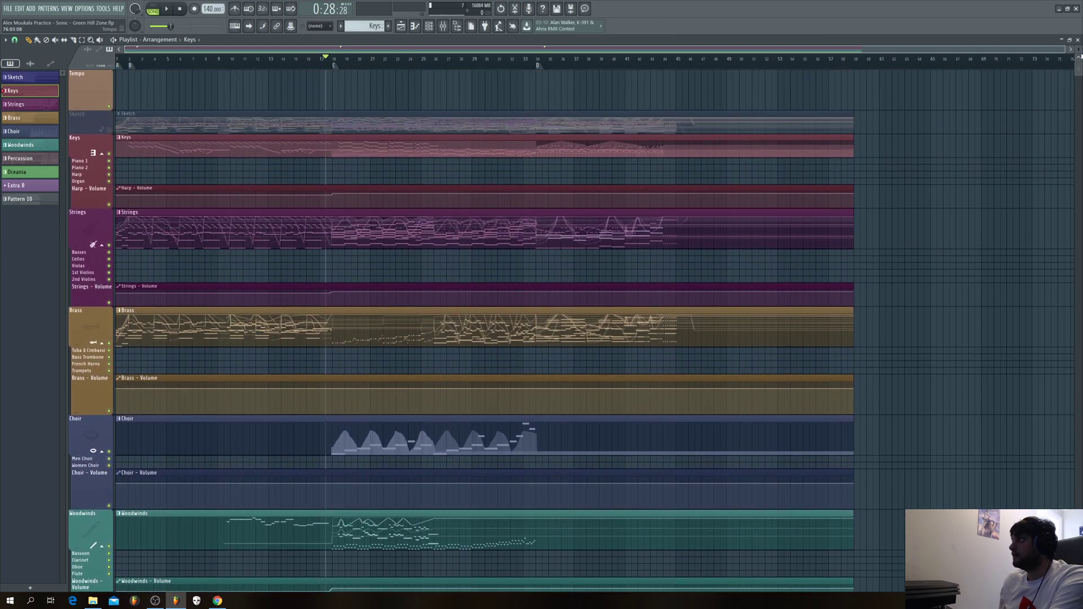
left_click_drag(1080, 54, 1080, 63)
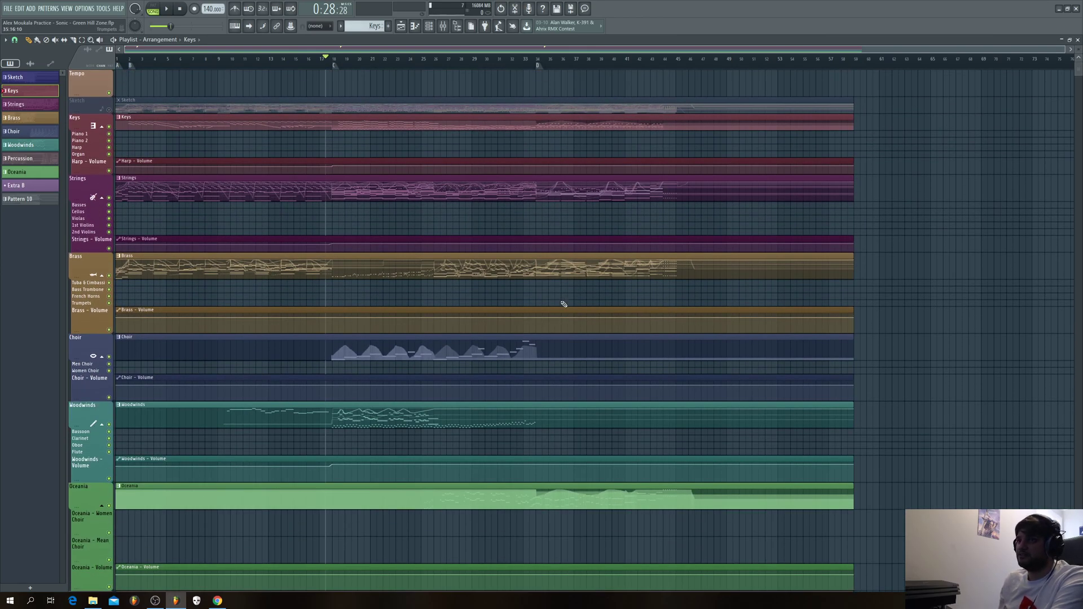
scroll(551, 288, "down", 8)
scroll(530, 300, "up", 2)
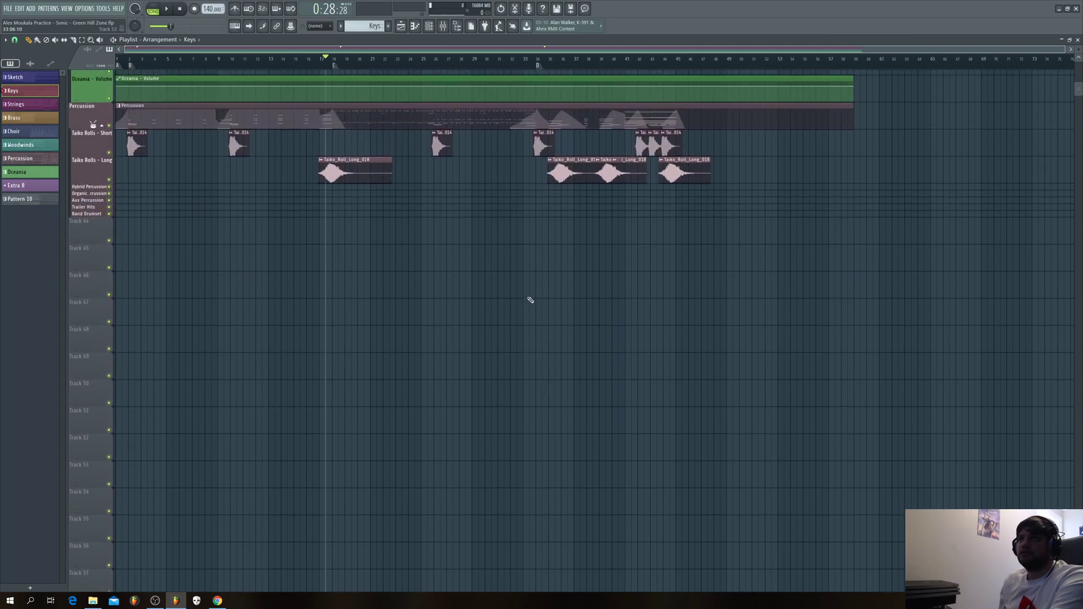
scroll(530, 300, "up", 8)
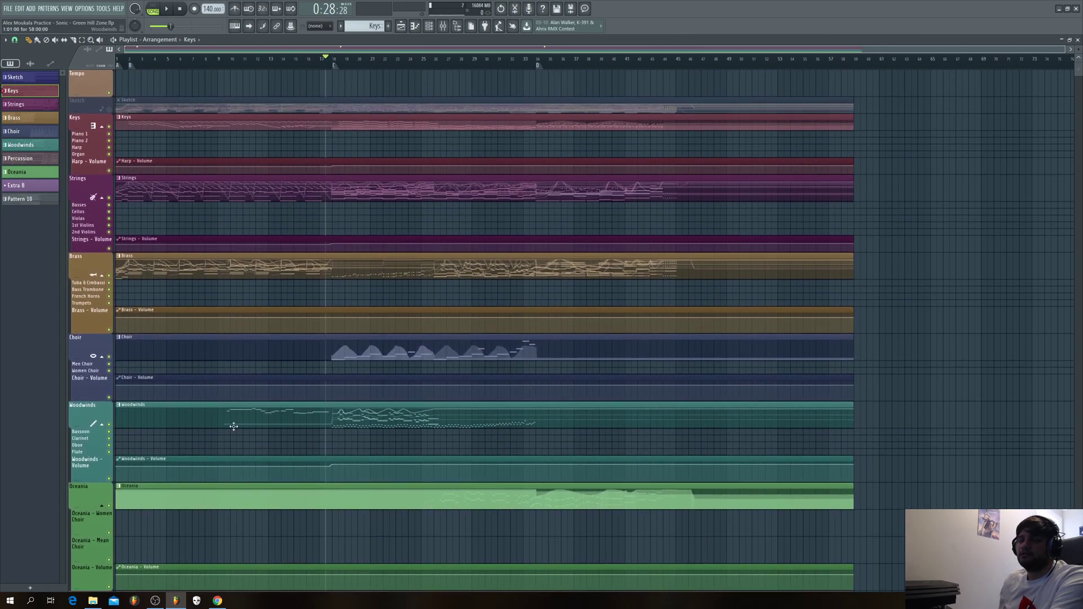
Step: Switch to Chrome to show the Alex Moukala Tutorials YouTube channel again, and bring up the OBS recording window
left_click(217, 601)
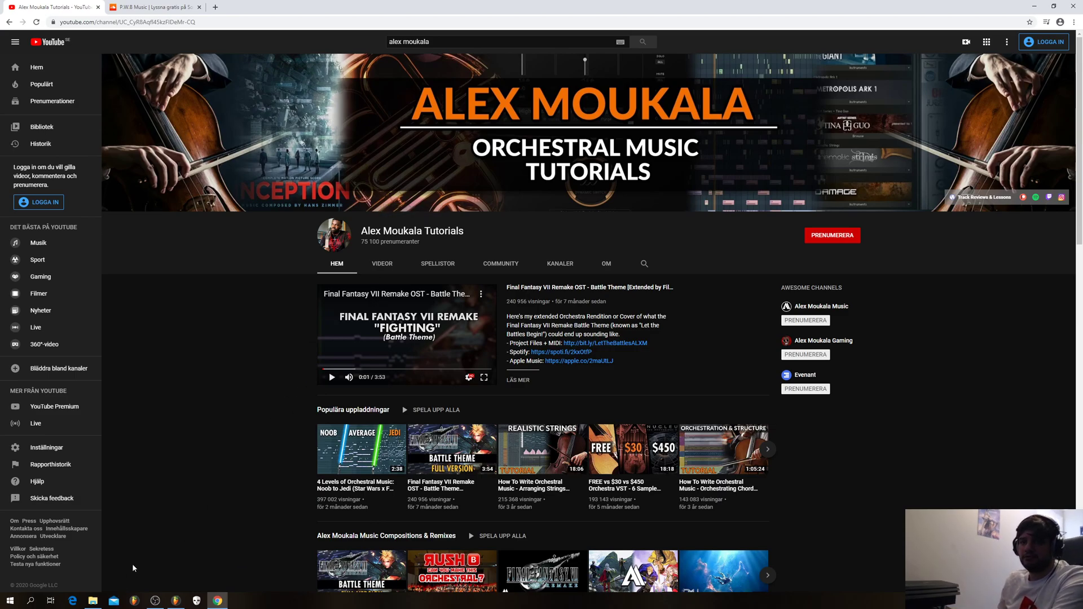
left_click(155, 601)
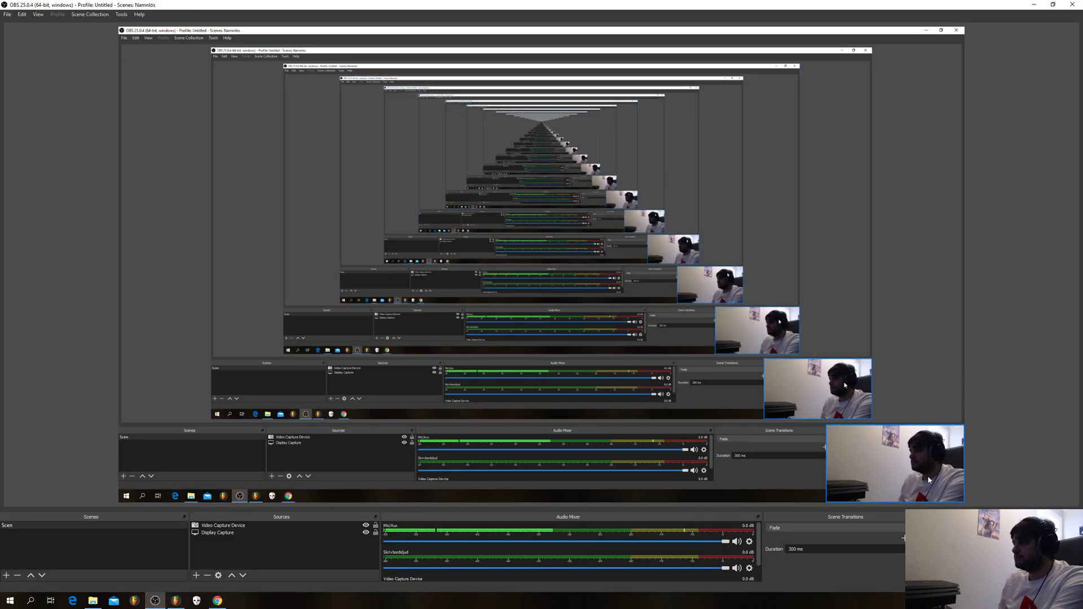